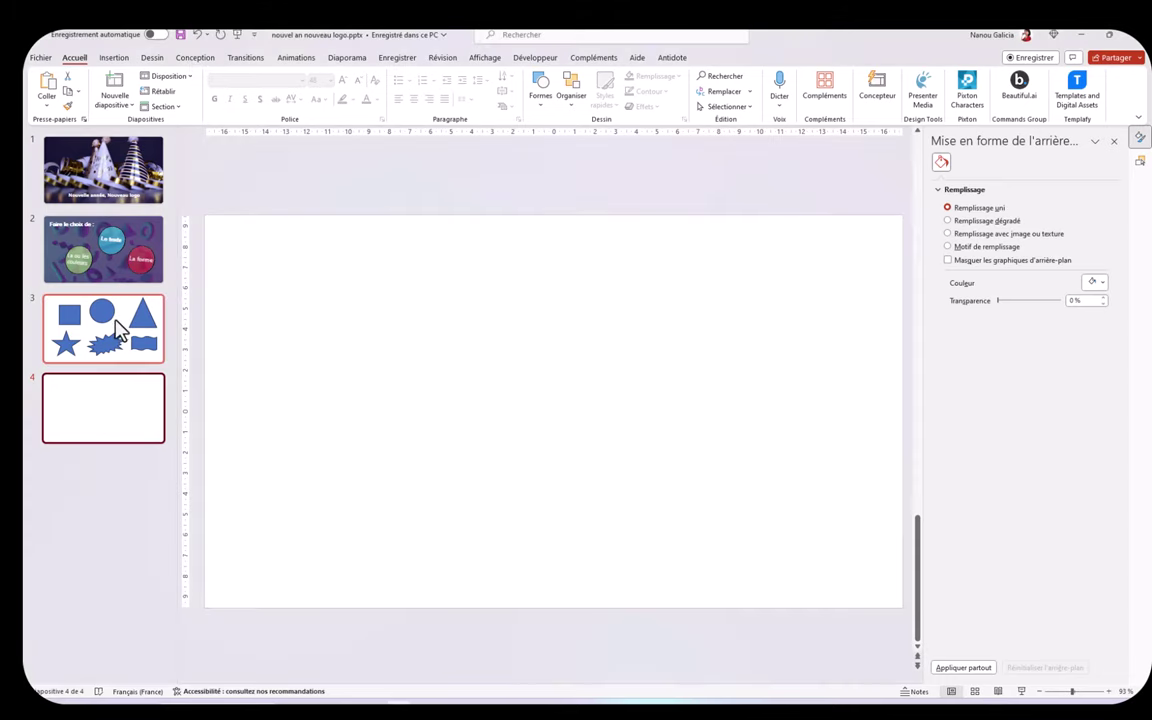
On blank slide 4, add a text box across the upper slide reading 'New logo'.
{"action": "left_click", "coordinate": [124, 338]}
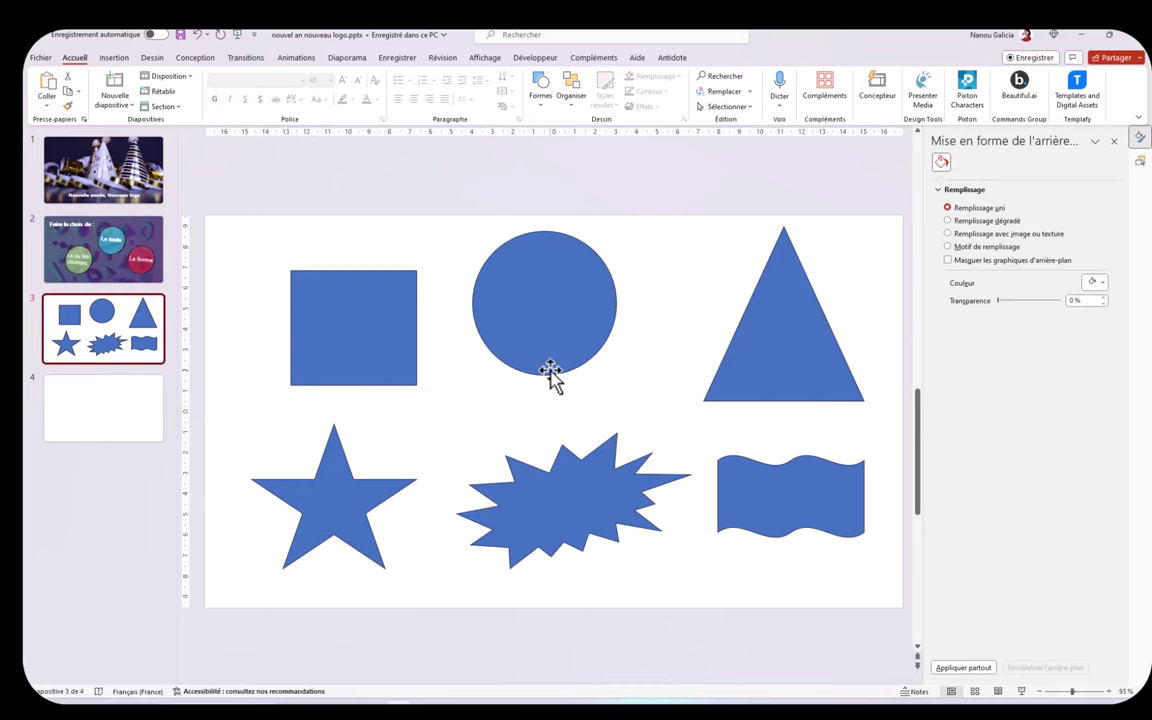
{"action": "left_click", "coordinate": [113, 424]}
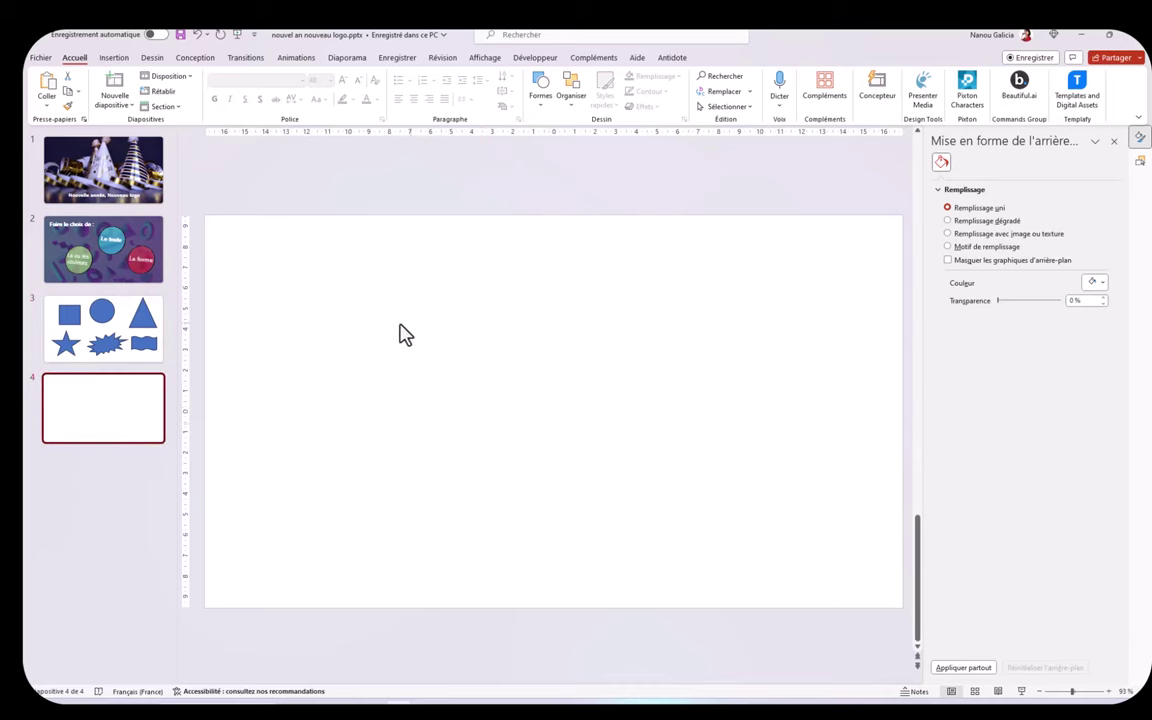
{"action": "left_click", "coordinate": [113, 57]}
{"action": "left_click", "coordinate": [566, 92]}
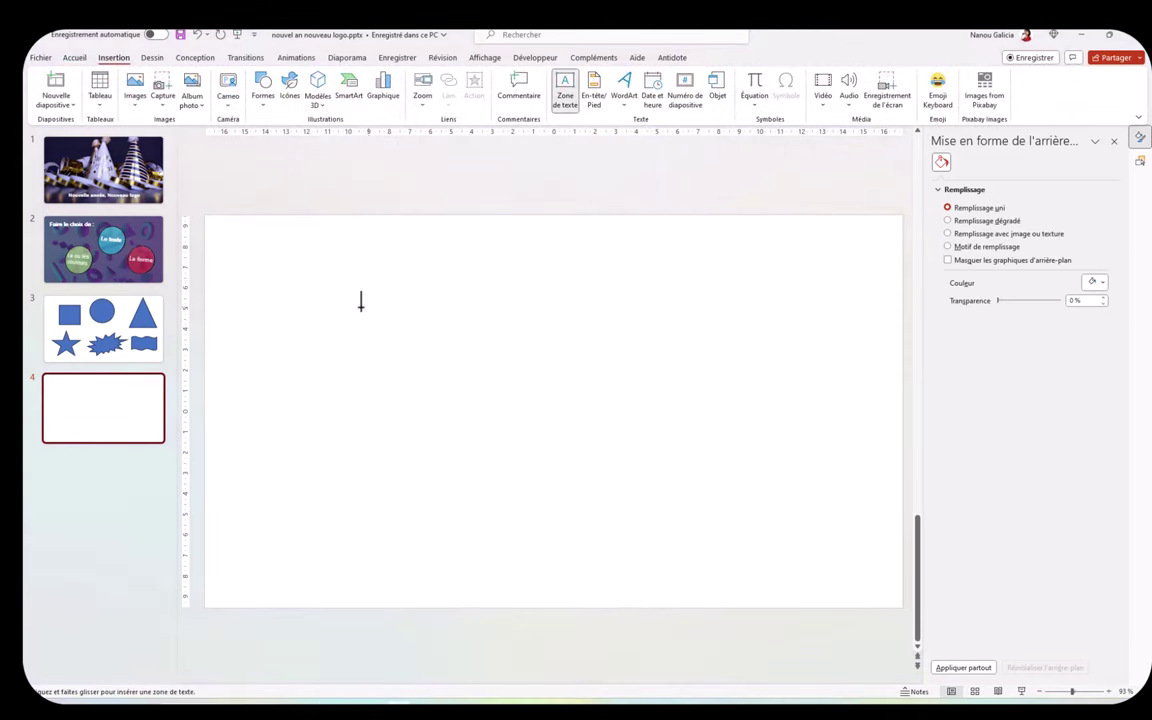
{"action": "left_click_drag", "start_coordinate": [348, 290], "coordinate": [714, 357]}
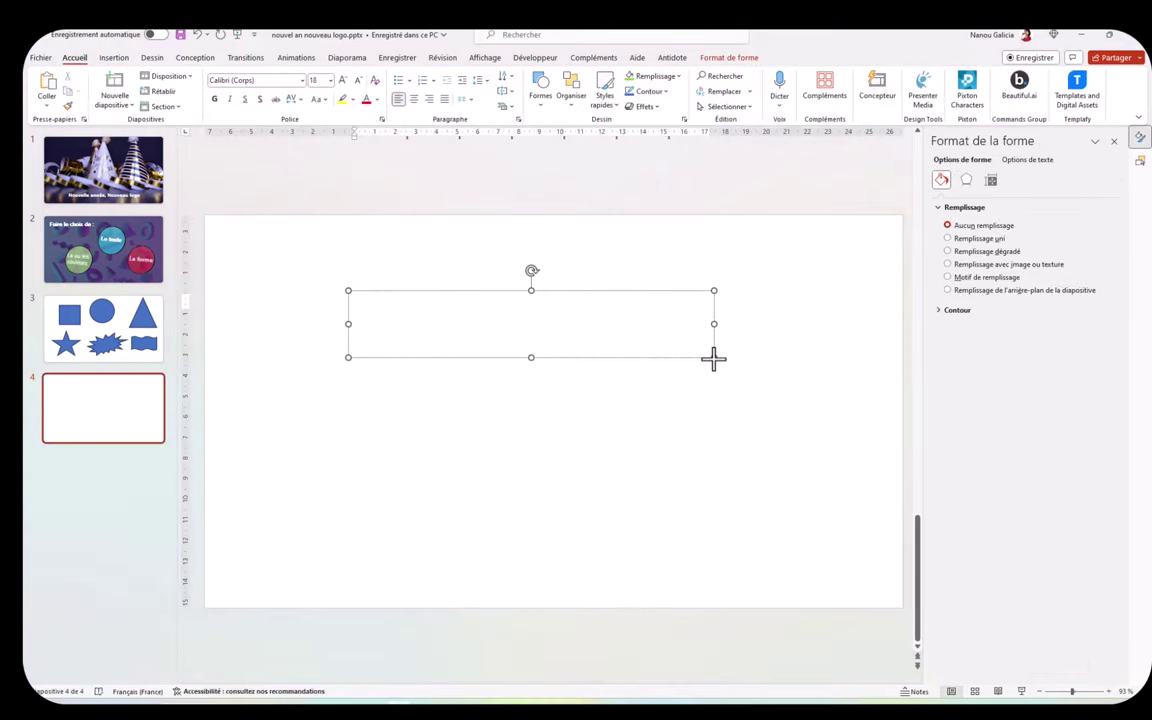
{"action": "type", "text": "New logo"}
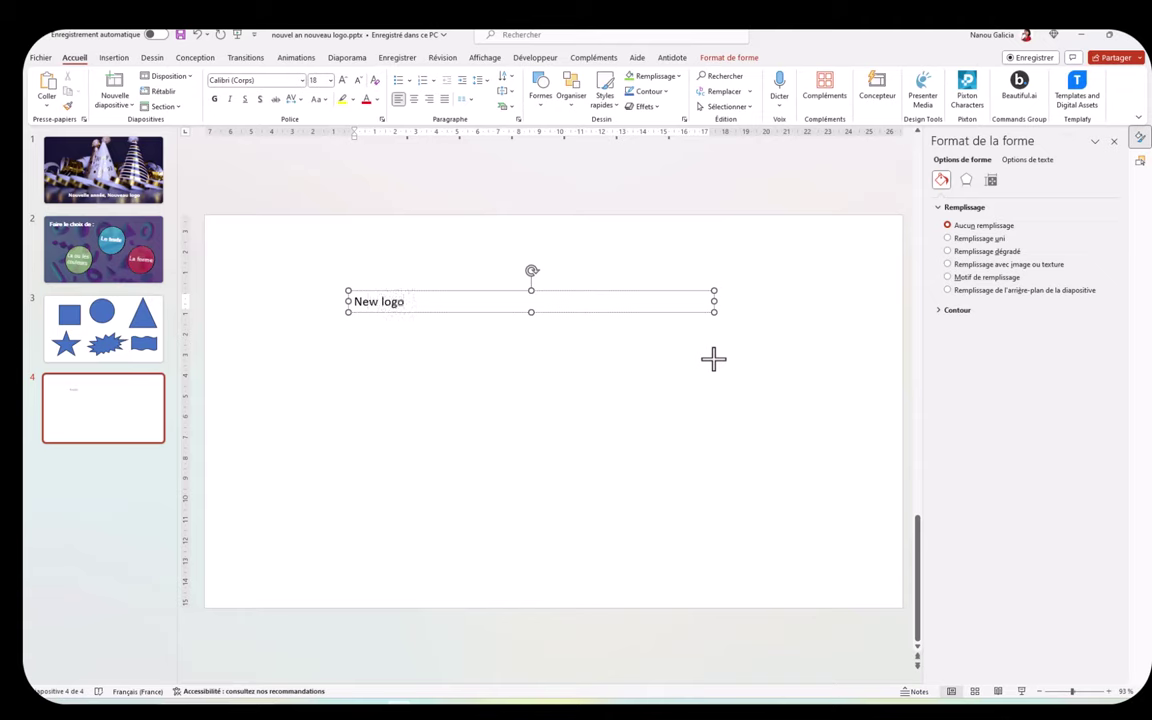
Make the text all capitals and set its font to Broadway.
{"action": "triple_click", "coordinate": [378, 301]}
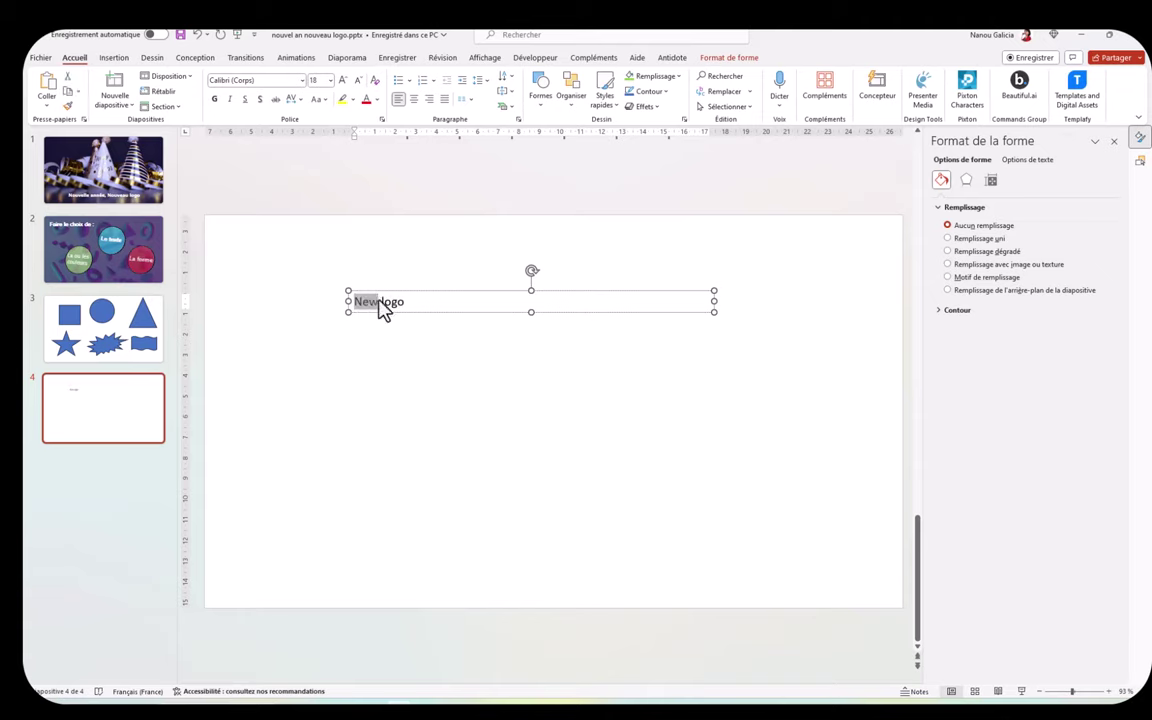
{"action": "left_click", "coordinate": [322, 104]}
{"action": "left_click", "coordinate": [345, 147]}
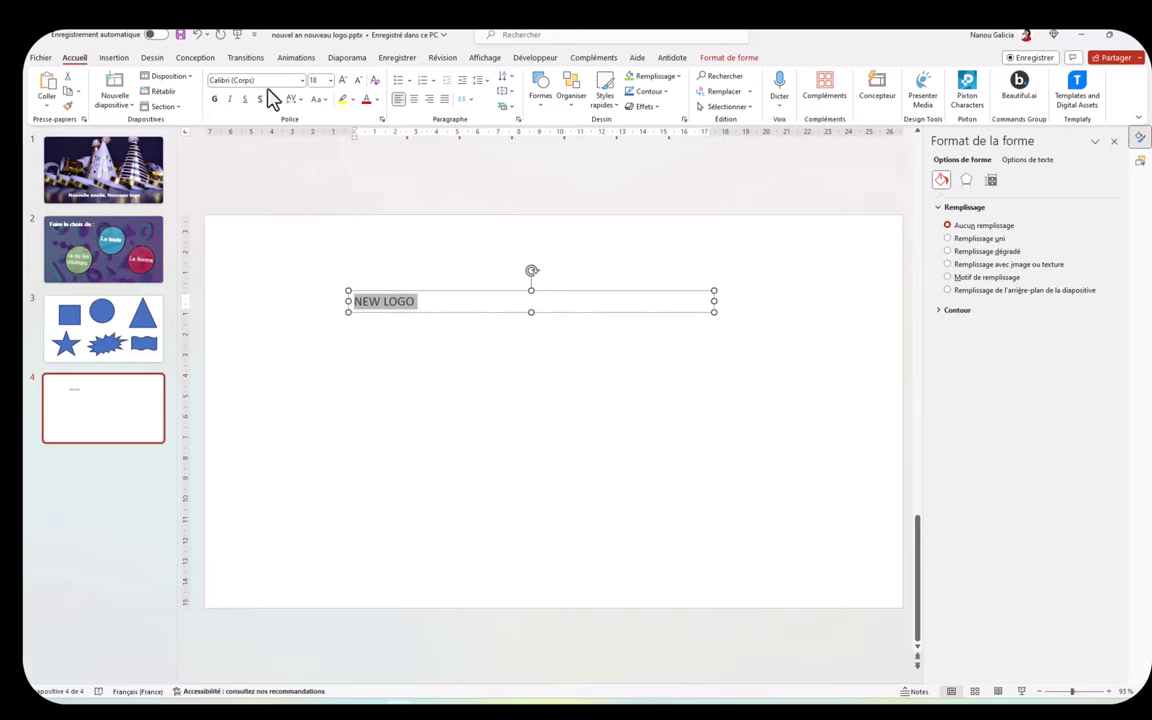
{"action": "left_click", "coordinate": [301, 80]}
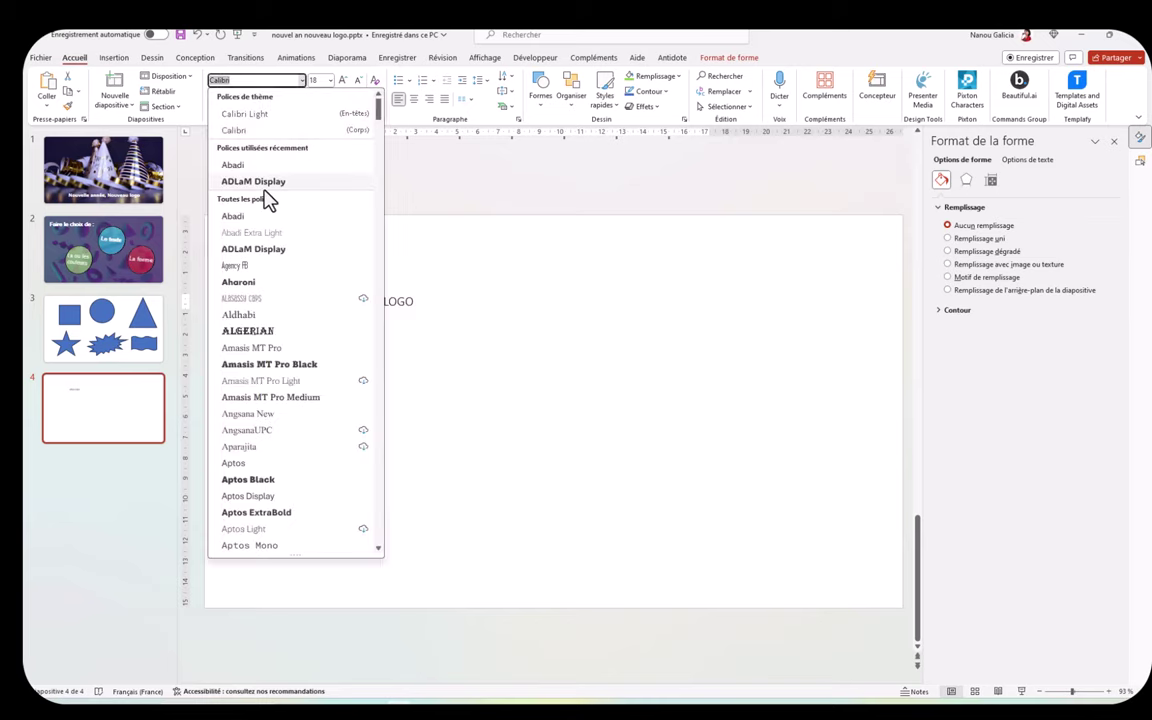
{"action": "scroll", "coordinate": [270, 200], "scroll_direction": "down", "scroll_amount": 5}
{"action": "scroll", "coordinate": [270, 226], "scroll_direction": "down", "scroll_amount": 8}
{"action": "scroll", "coordinate": [272, 238], "scroll_direction": "down", "scroll_amount": 10}
{"action": "scroll", "coordinate": [276, 242], "scroll_direction": "down", "scroll_amount": 6}
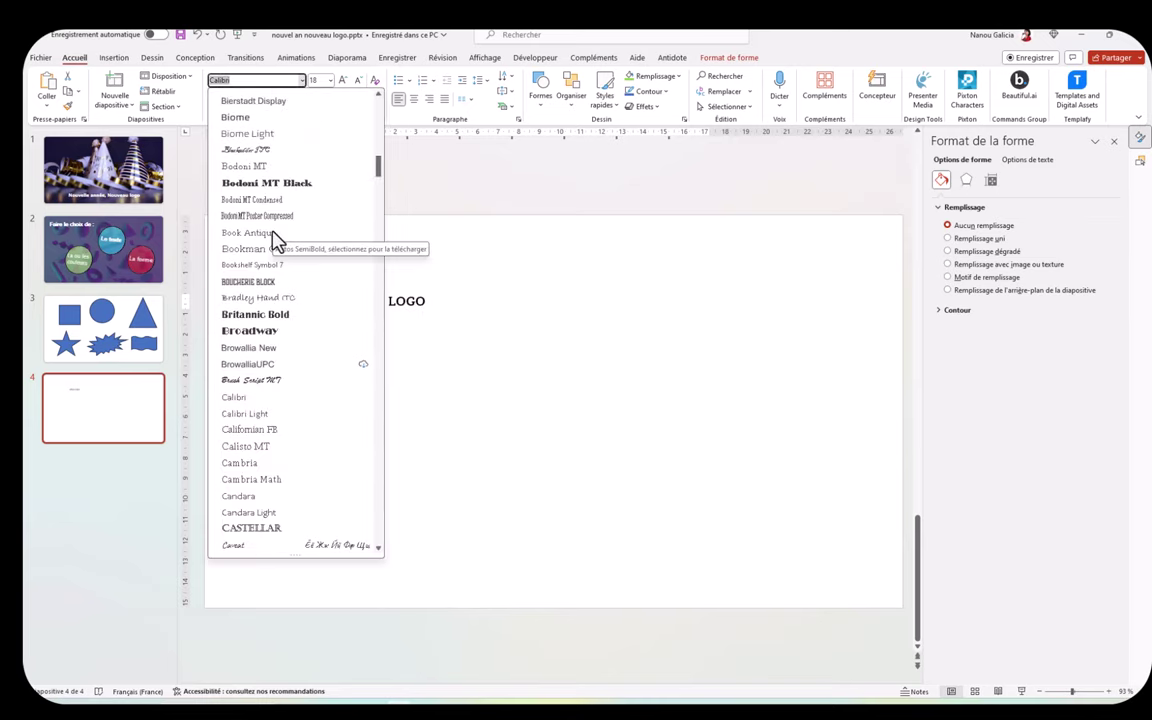
{"action": "left_click", "coordinate": [245, 330]}
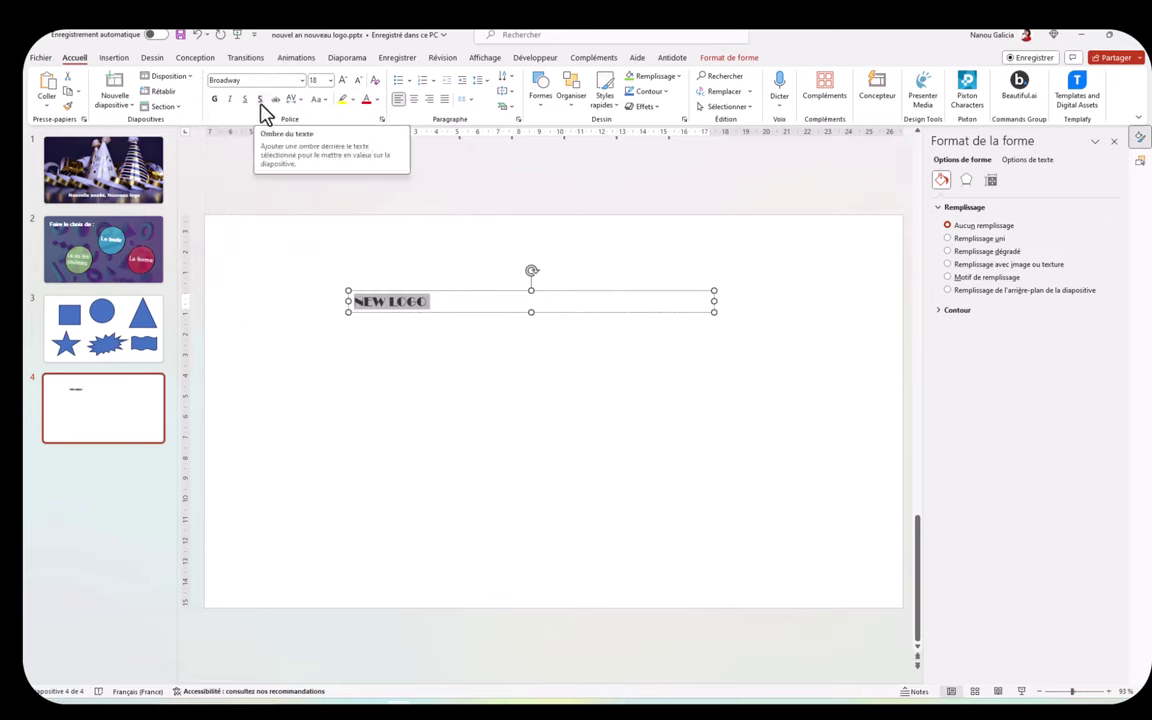
Add a text shadow to NEW LOGO and enlarge it to size 40.
{"action": "left_click", "coordinate": [261, 101]}
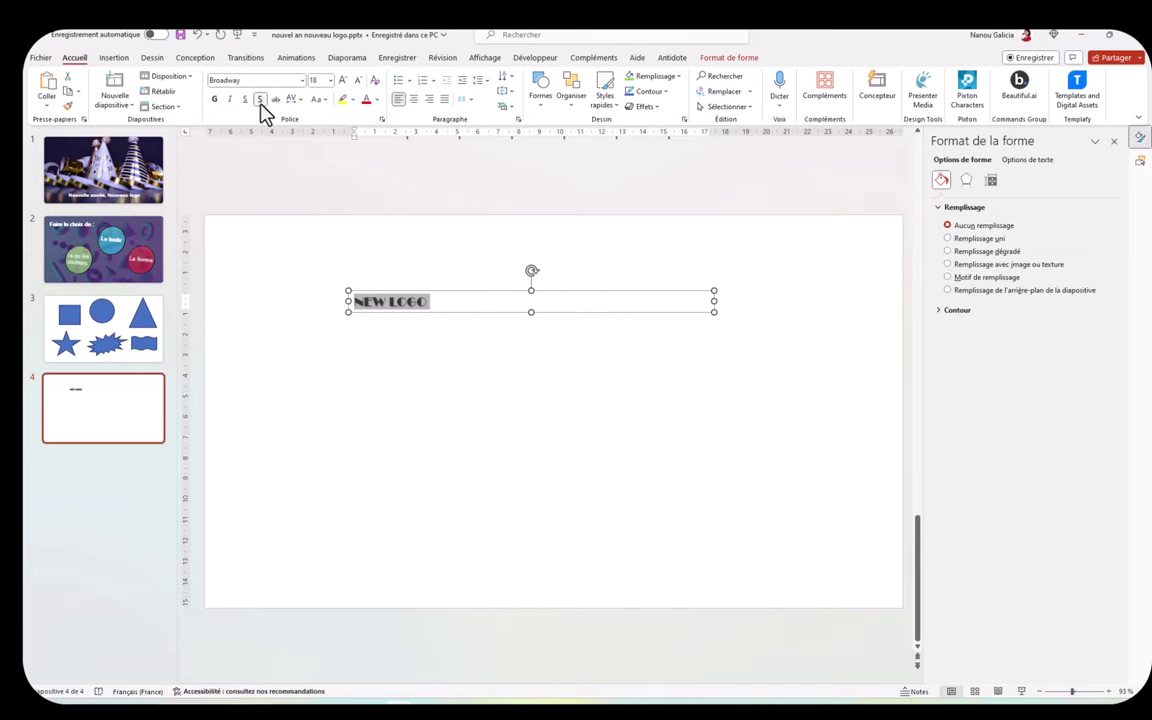
{"action": "left_click", "coordinate": [378, 100]}
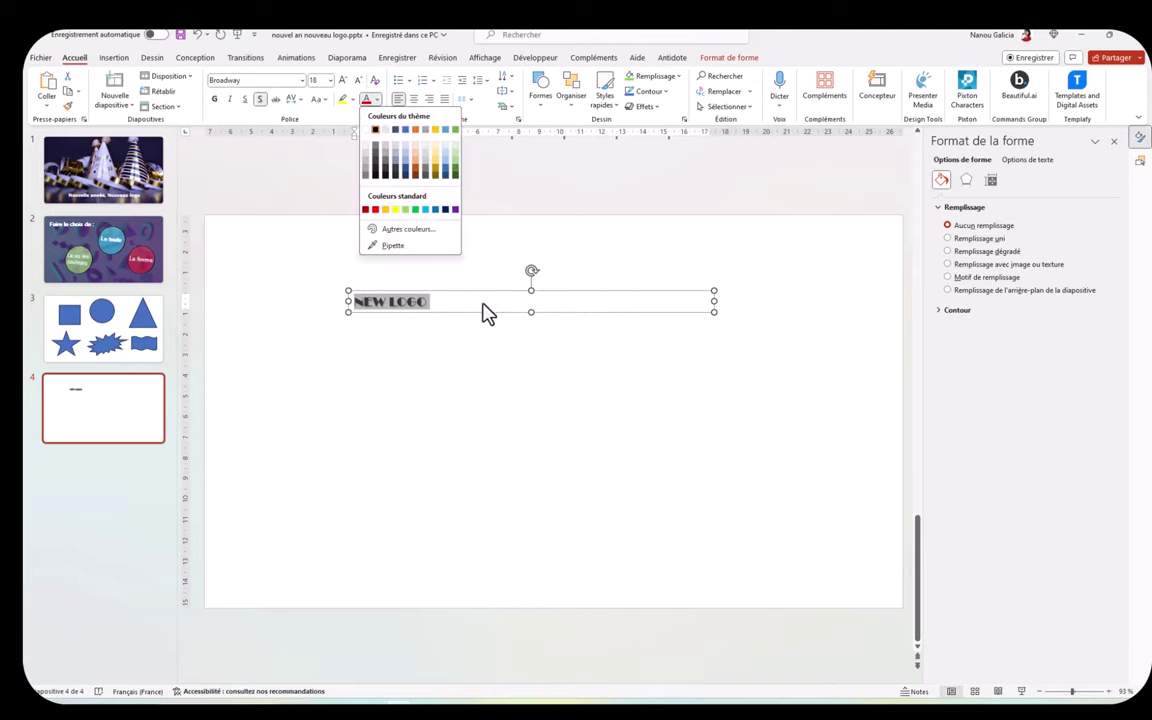
{"action": "left_click", "coordinate": [339, 85]}
{"action": "left_click", "coordinate": [343, 86]}
{"action": "left_click", "coordinate": [343, 86]}
{"action": "left_click", "coordinate": [343, 86]}
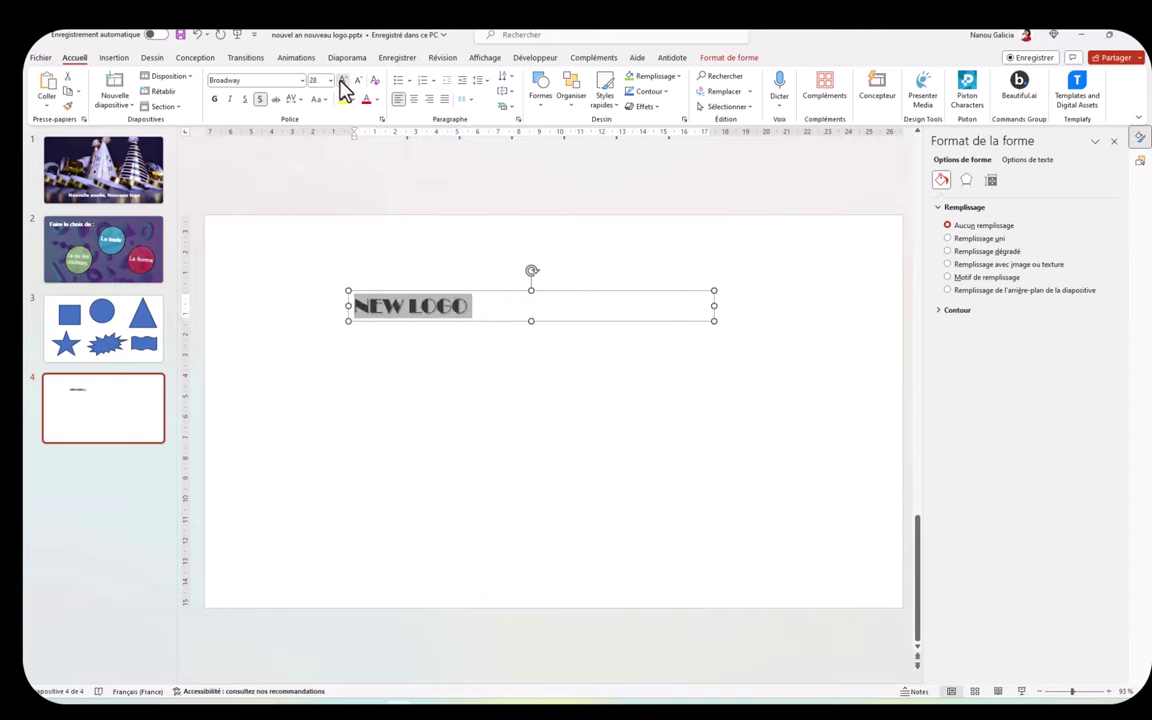
{"action": "left_click", "coordinate": [343, 86]}
{"action": "left_click", "coordinate": [343, 86]}
{"action": "left_click", "coordinate": [343, 86]}
{"action": "left_click", "coordinate": [524, 418]}
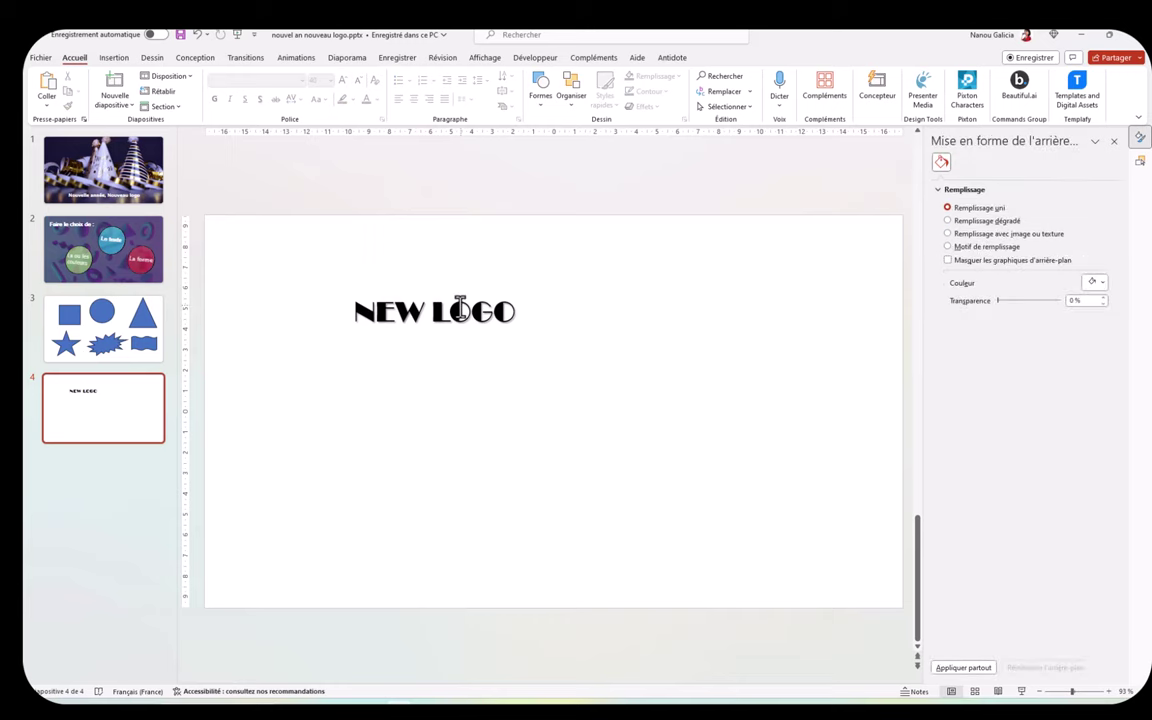
Narrow the NEW LOGO box, move it top-left, then draw a rectangle on slide 3.
{"action": "left_click", "coordinate": [414, 278]}
{"action": "left_click_drag", "start_coordinate": [712, 312], "coordinate": [523, 316]}
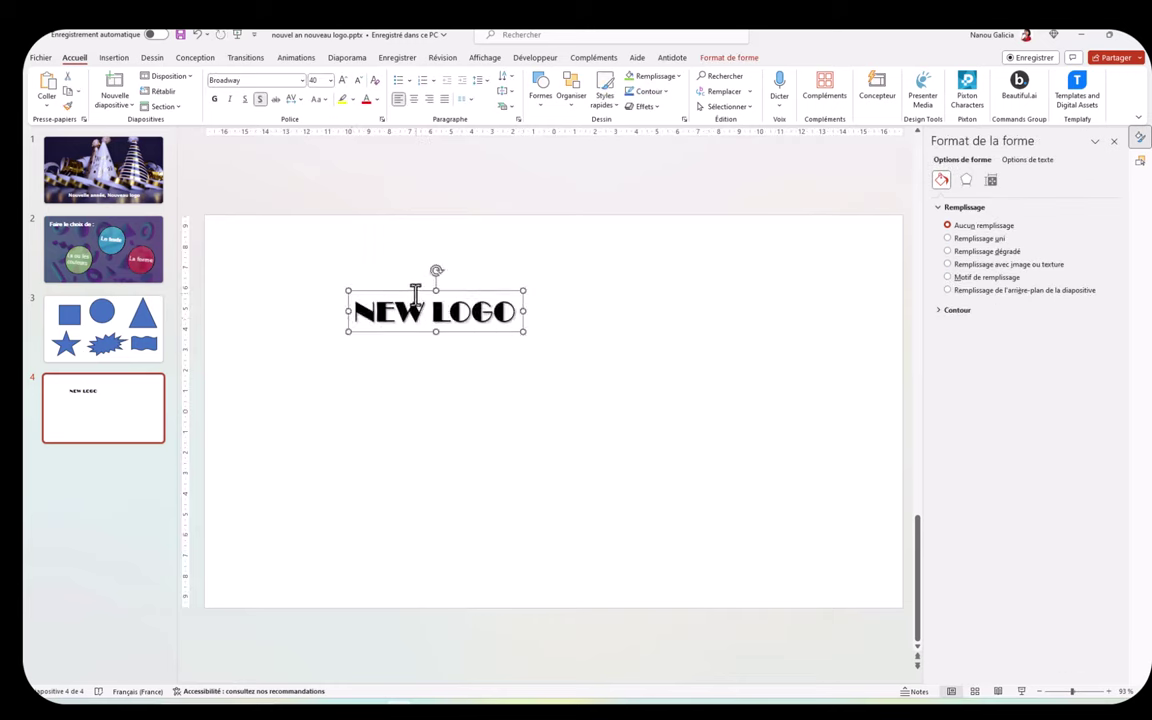
{"action": "left_click_drag", "start_coordinate": [418, 293], "coordinate": [322, 256]}
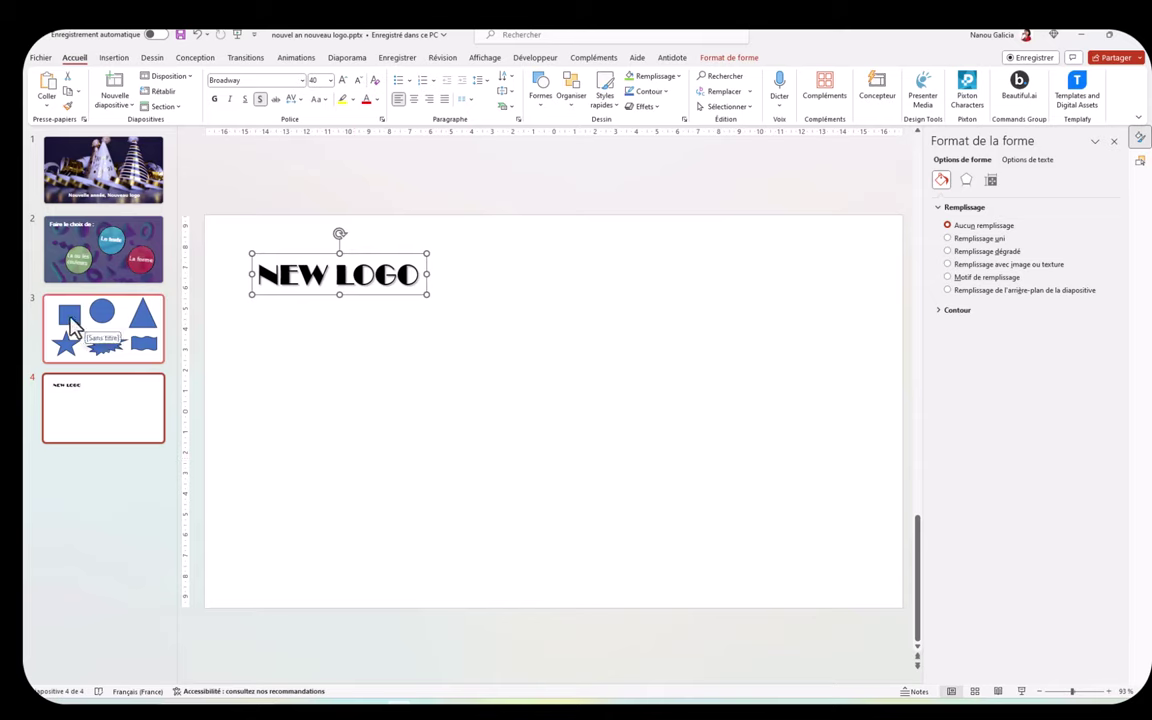
{"action": "left_click", "coordinate": [72, 325]}
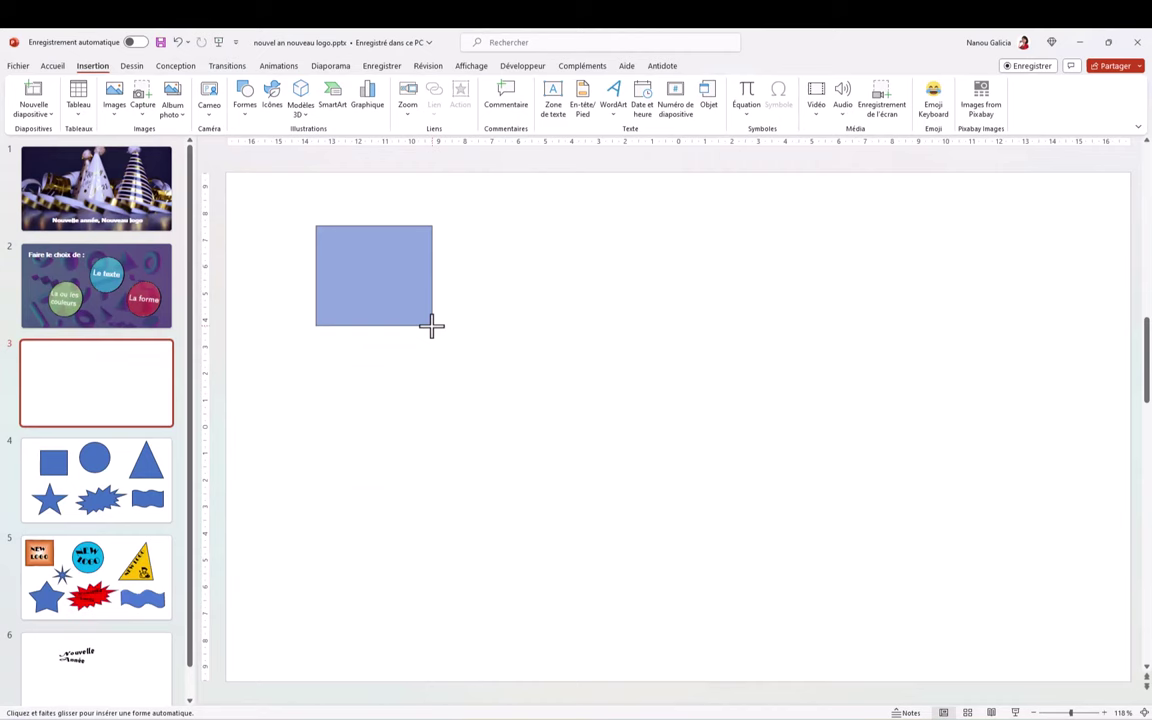
{"action": "left_click_drag", "start_coordinate": [316, 226], "coordinate": [432, 325]}
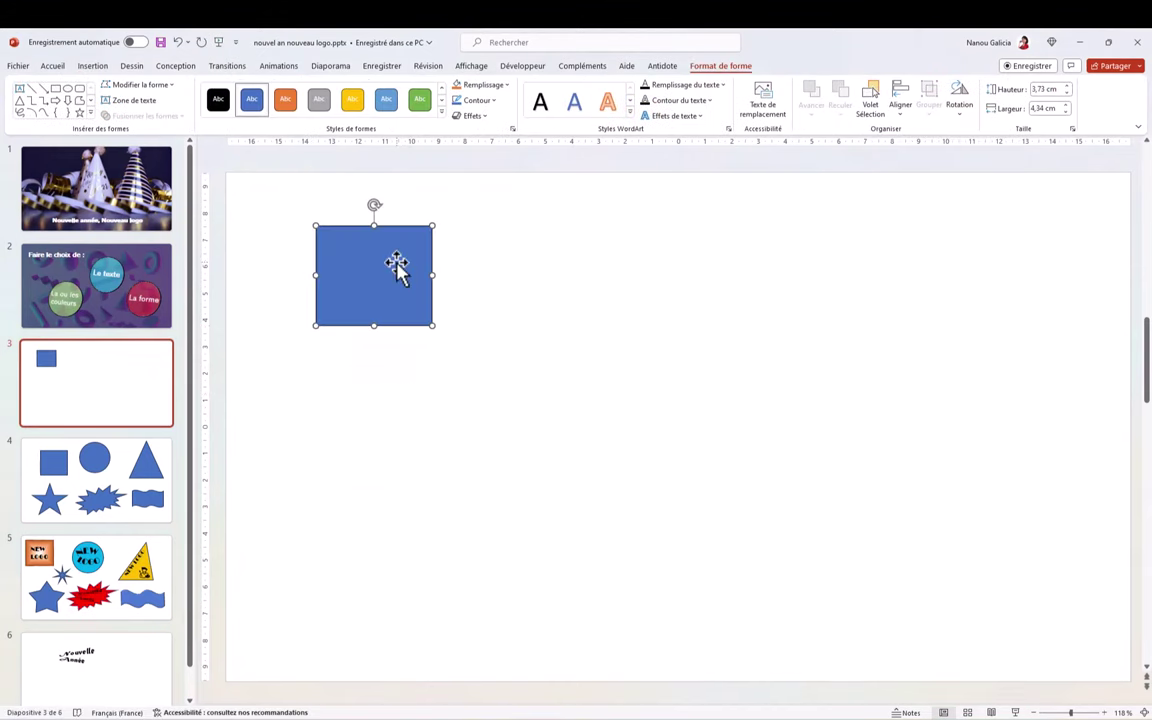
Give the slide 3 rectangle a yellow fill and a 3 pt outline.
{"action": "left_click", "coordinate": [505, 87]}
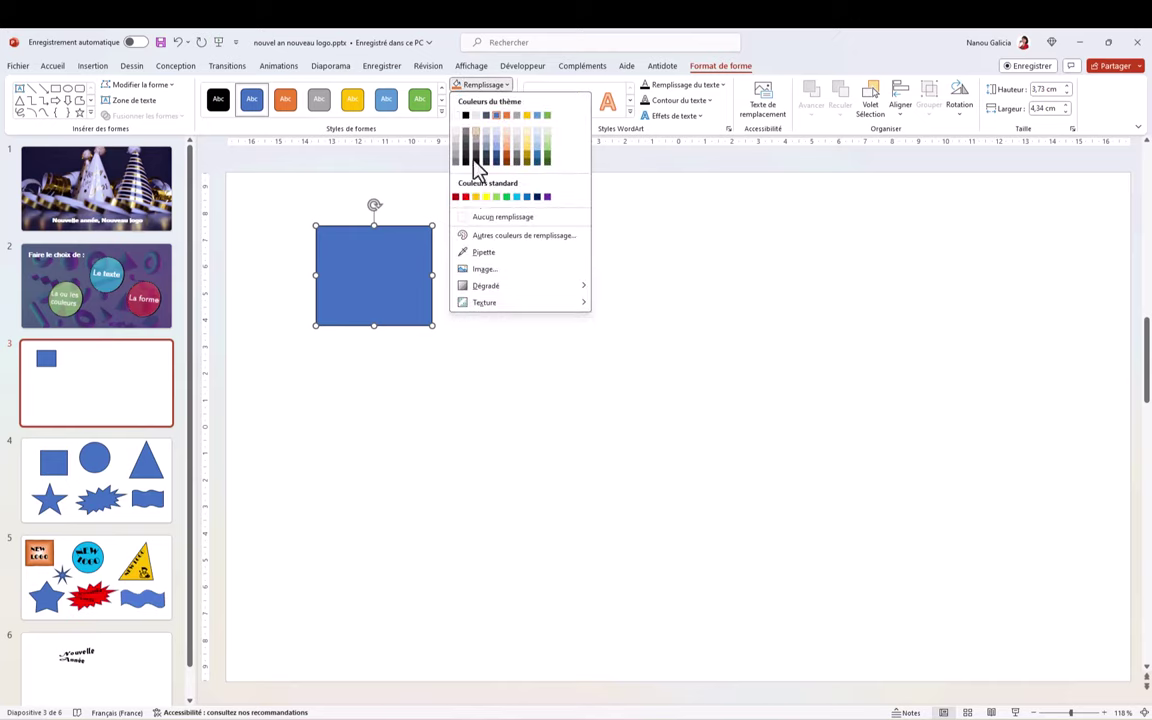
{"action": "left_click", "coordinate": [471, 197]}
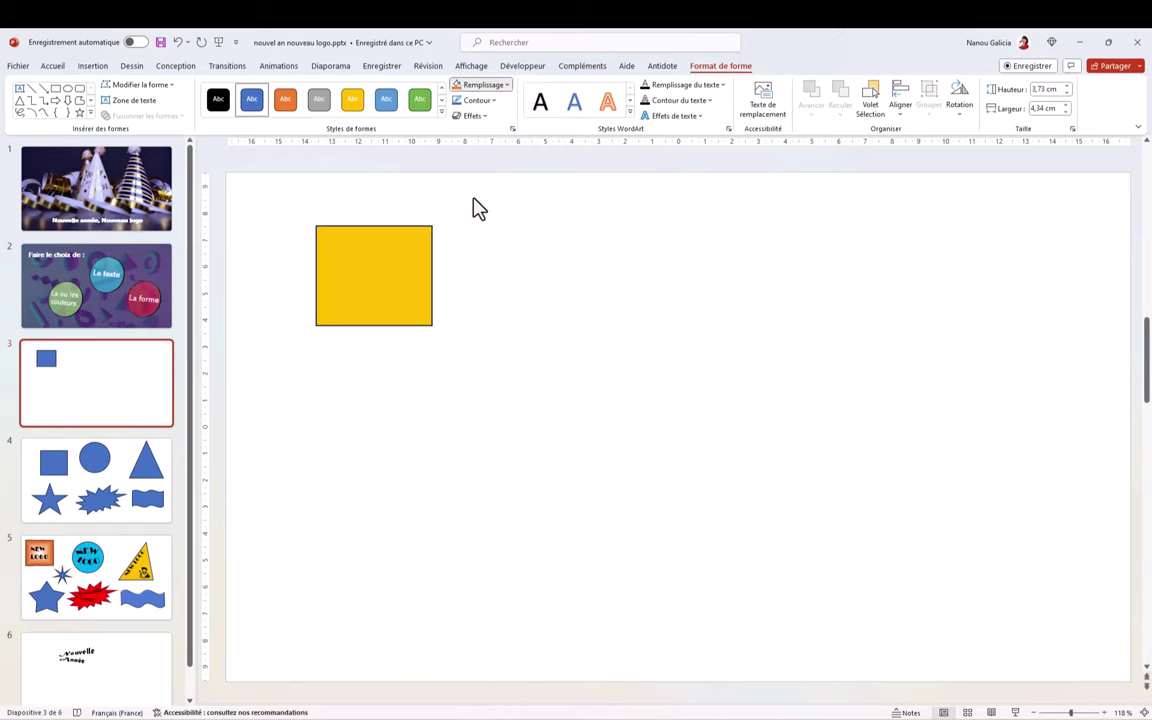
{"action": "left_click", "coordinate": [490, 101]}
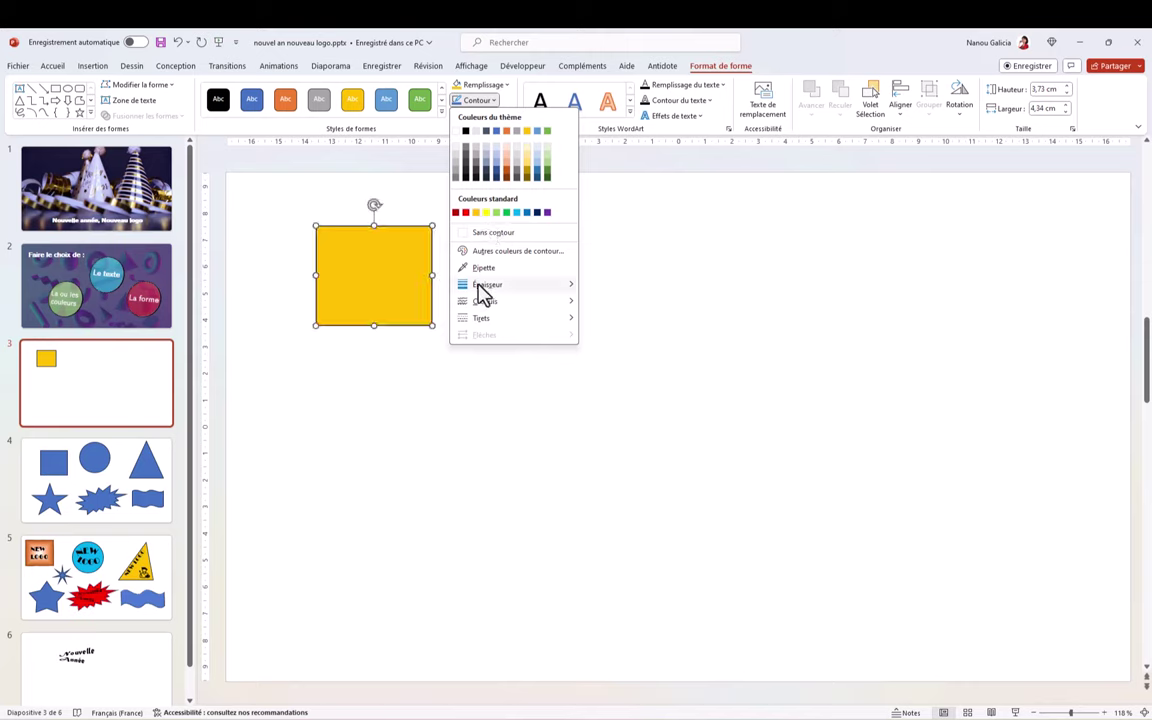
{"action": "mouse_move", "coordinate": [483, 290]}
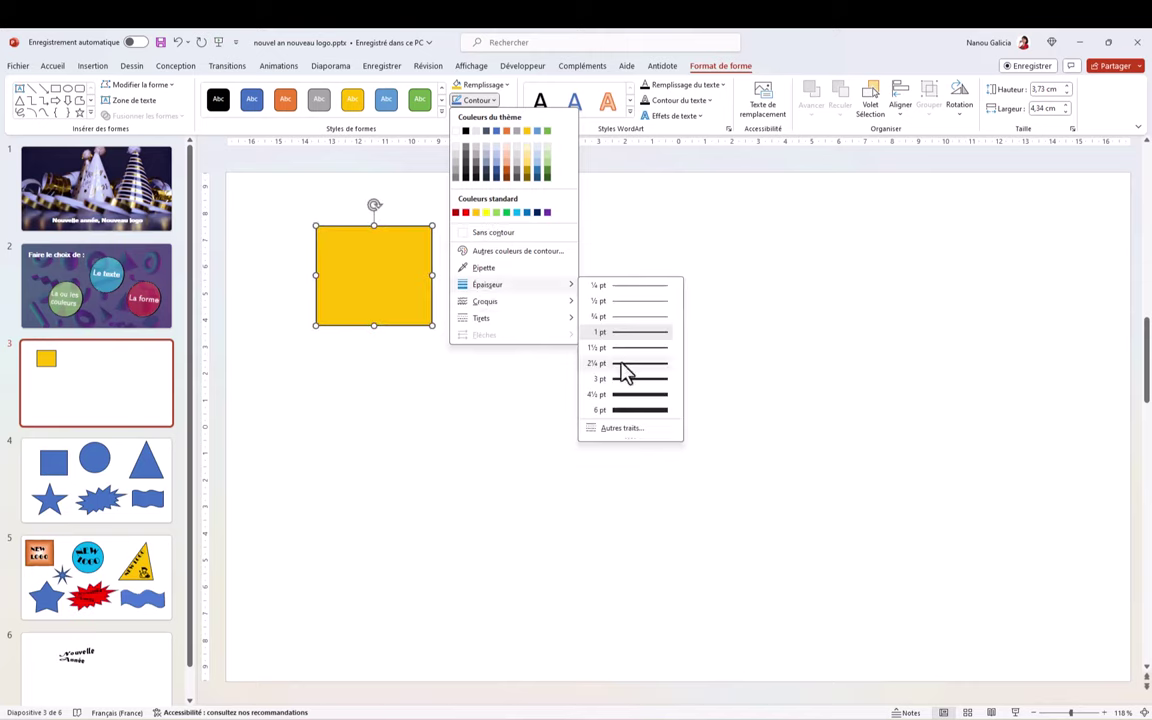
{"action": "left_click", "coordinate": [640, 388]}
{"action": "left_click", "coordinate": [514, 429]}
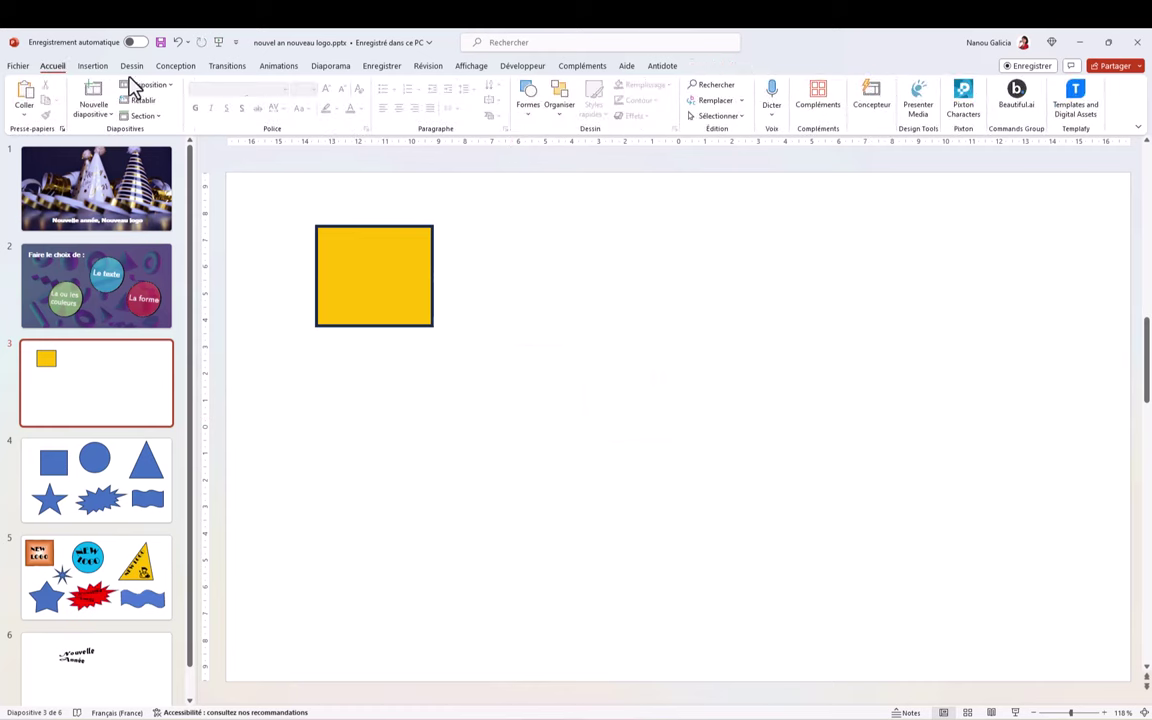
Draw an ellipse beside the square, stretched to about 10.79 cm wide and 3.73 cm tall.
{"action": "left_click", "coordinate": [93, 67]}
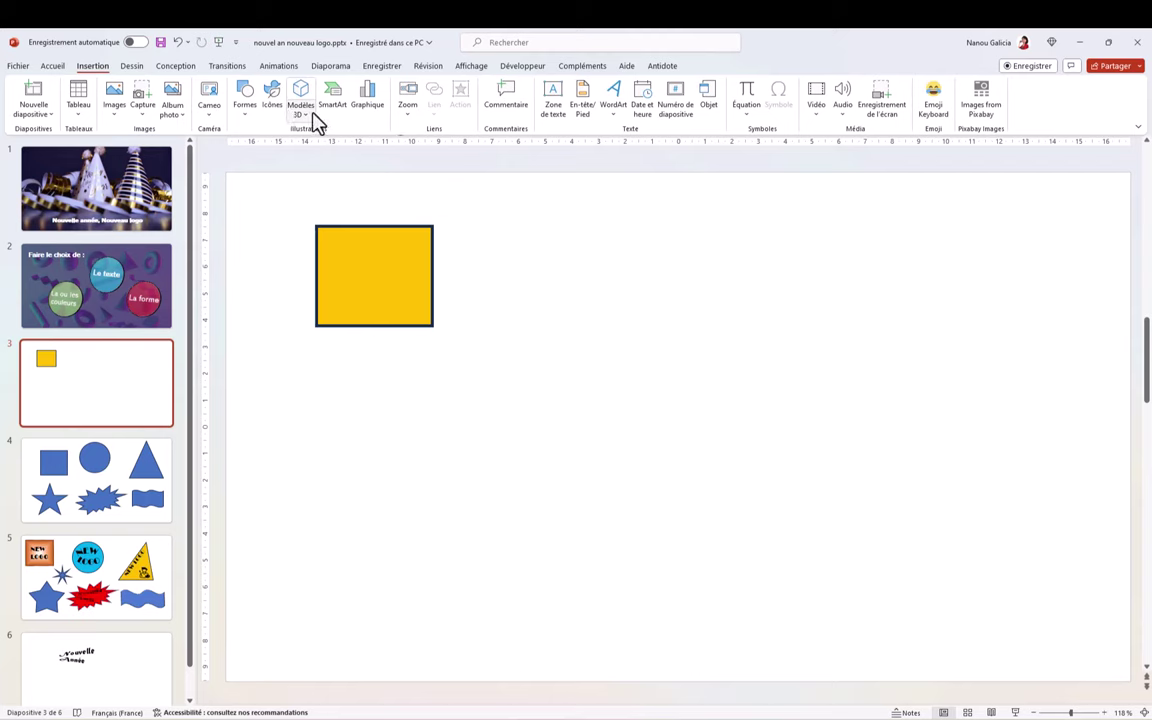
{"action": "left_click", "coordinate": [247, 116]}
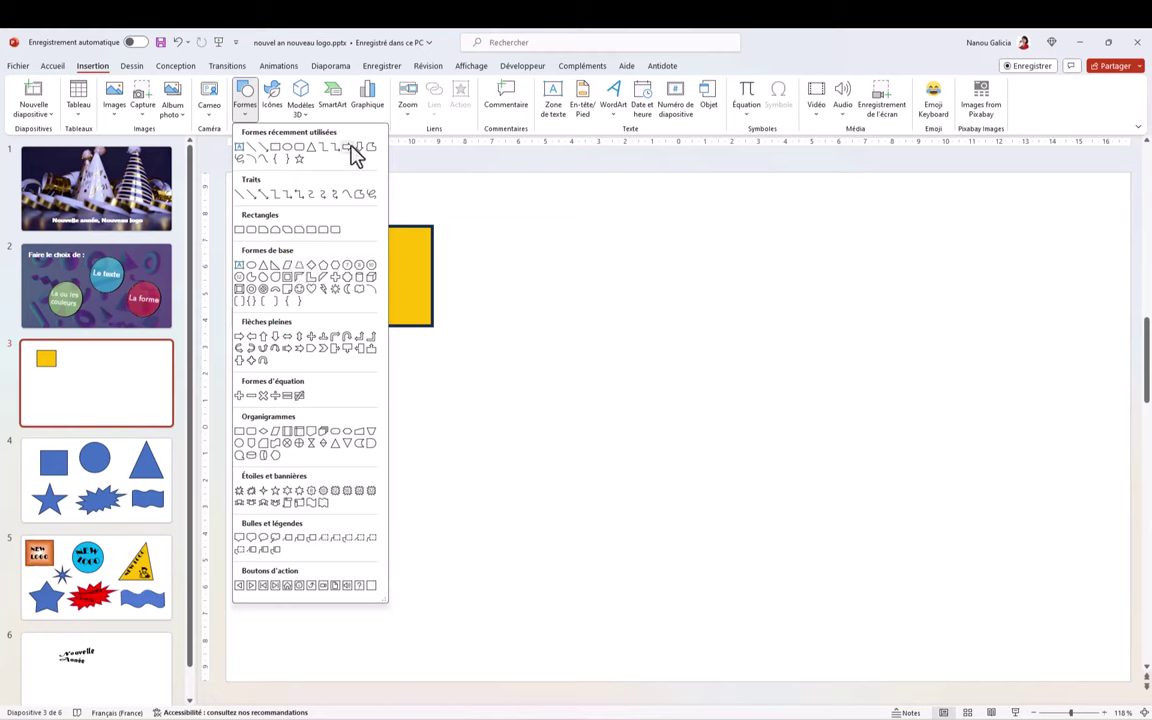
{"action": "left_click", "coordinate": [288, 150]}
{"action": "mouse_move", "coordinate": [553, 247]}
{"action": "left_mouse_down"}
{"action": "mouse_move", "coordinate": [563, 303]}
{"action": "mouse_move", "coordinate": [694, 396]}
{"action": "left_mouse_up"}
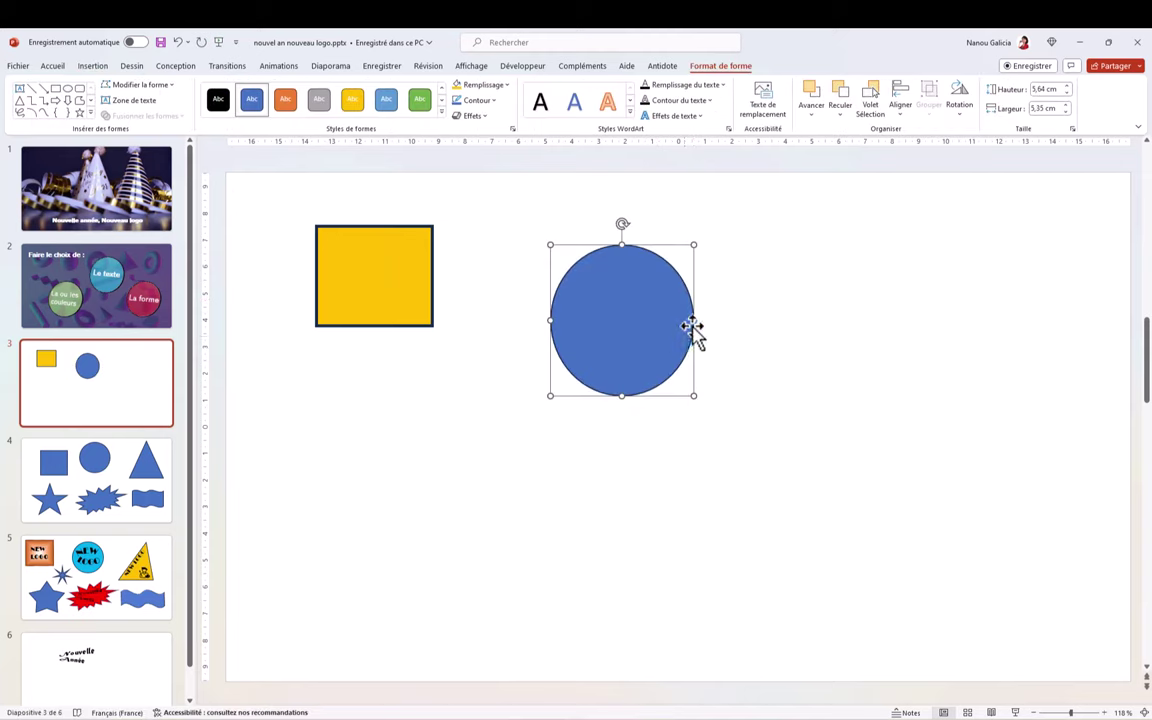
{"action": "left_click_drag", "start_coordinate": [694, 320], "coordinate": [838, 318]}
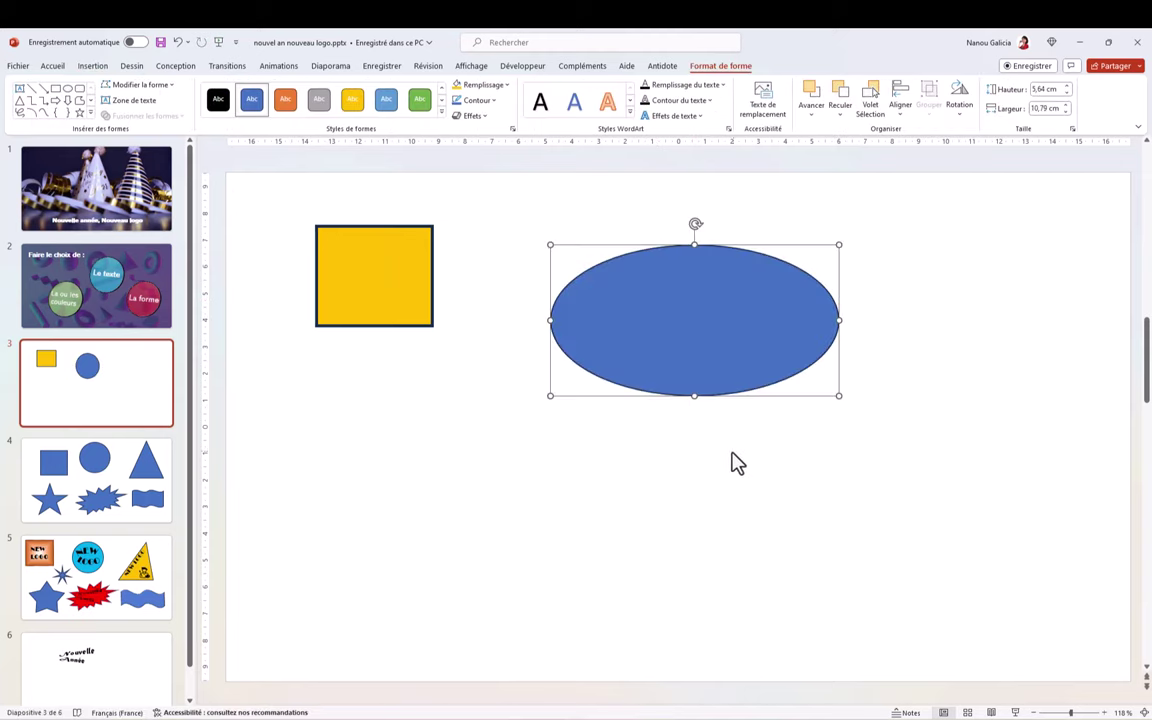
{"action": "mouse_move", "coordinate": [701, 393]}
{"action": "left_mouse_down"}
{"action": "mouse_move", "coordinate": [694, 345]}
{"action": "mouse_move", "coordinate": [609, 279]}
{"action": "left_mouse_up"}
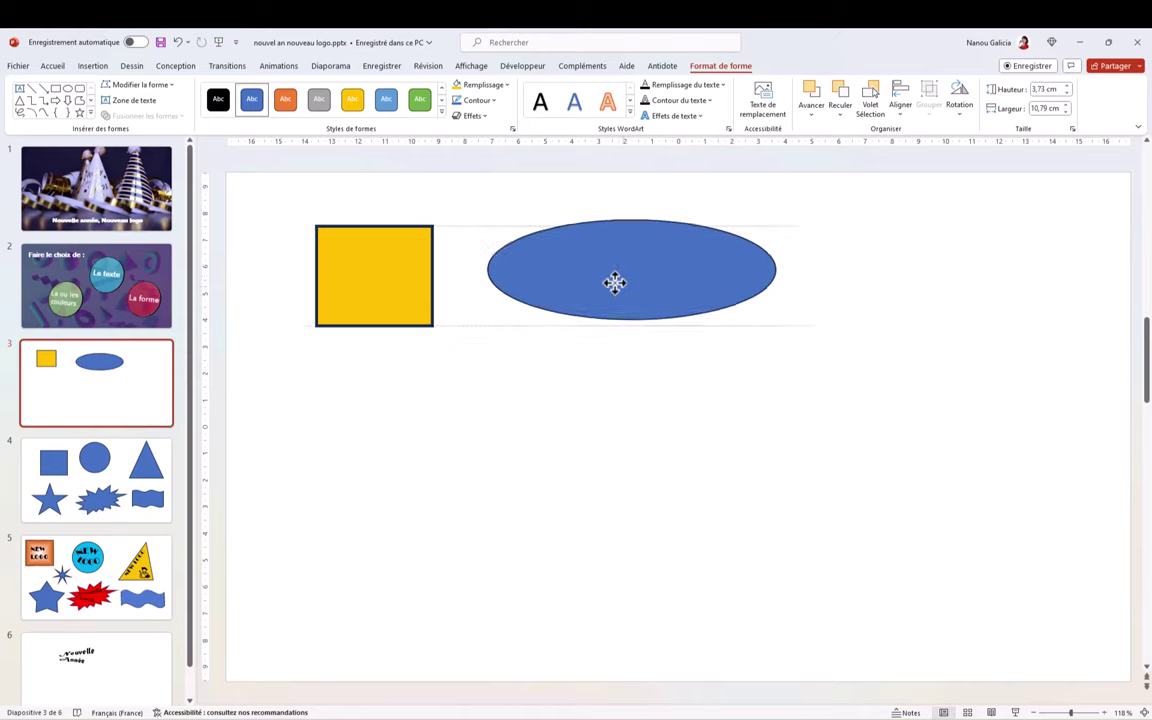
{"action": "left_click", "coordinate": [581, 496]}
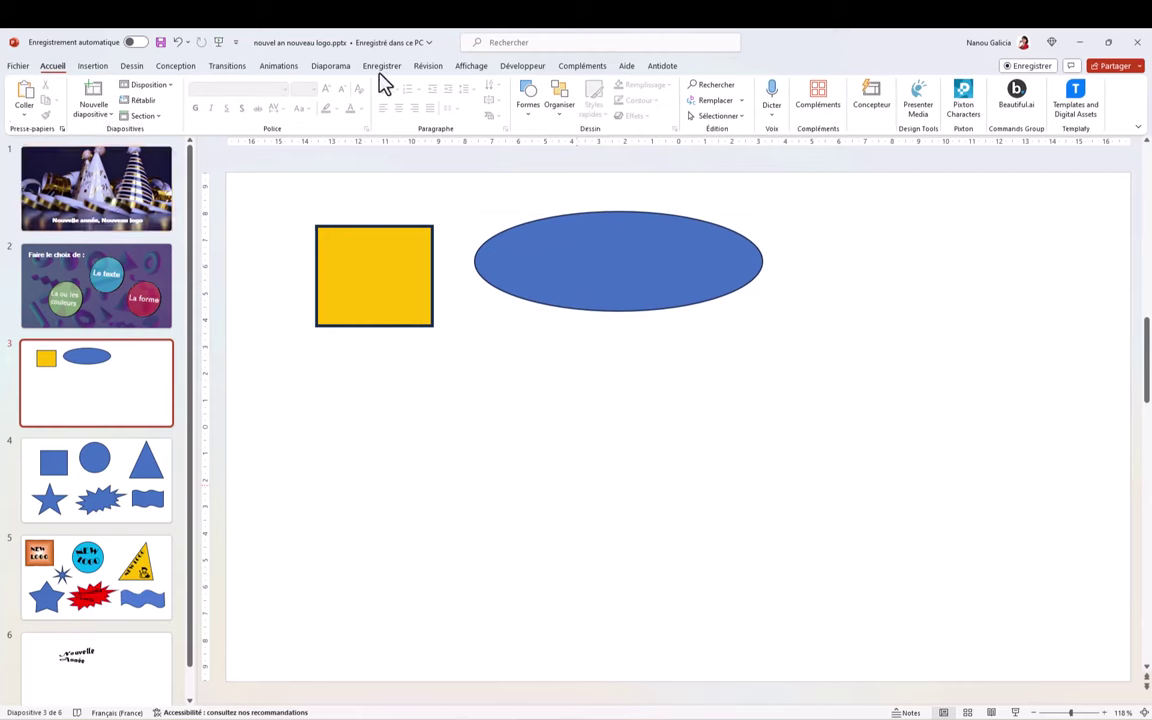
Draw an isosceles triangle to the right of the ellipse.
{"action": "left_click", "coordinate": [93, 67]}
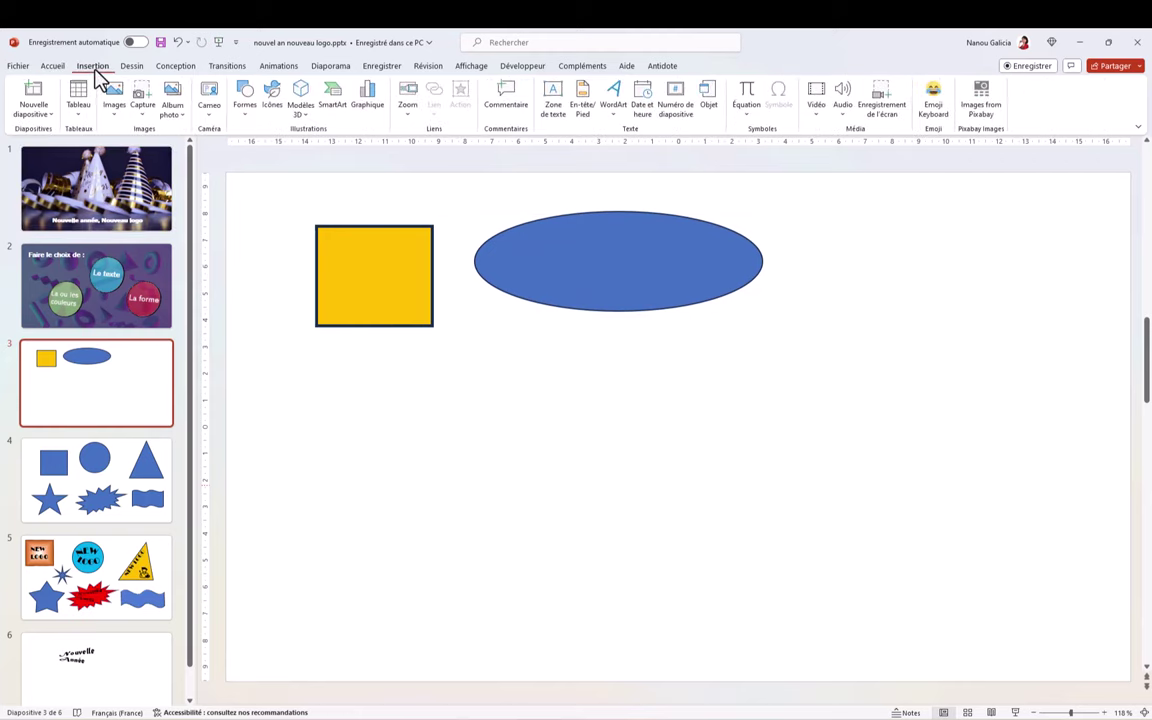
{"action": "left_click", "coordinate": [302, 112]}
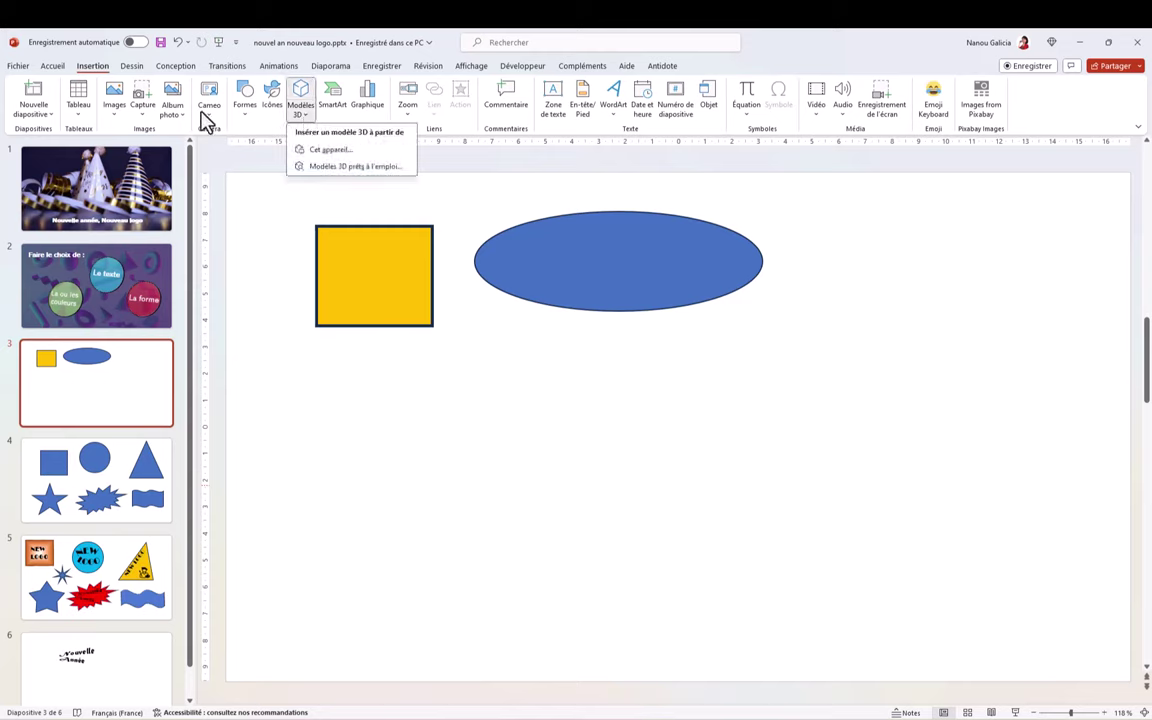
{"action": "left_click", "coordinate": [243, 114]}
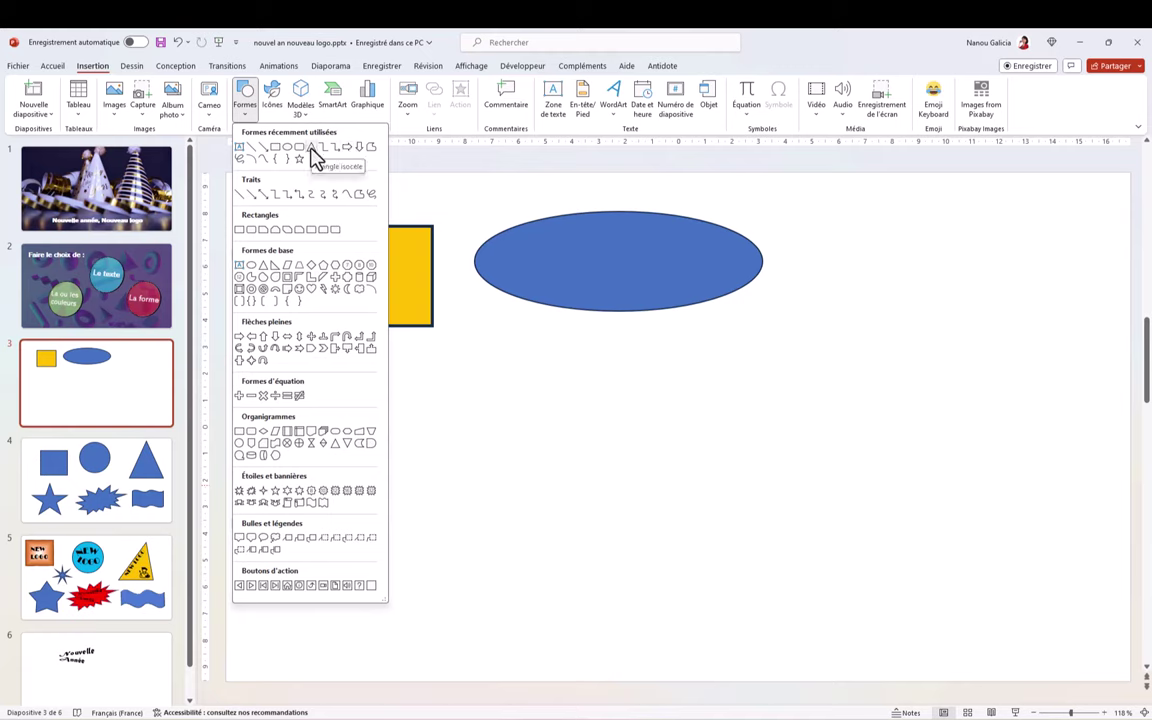
{"action": "left_click", "coordinate": [311, 148]}
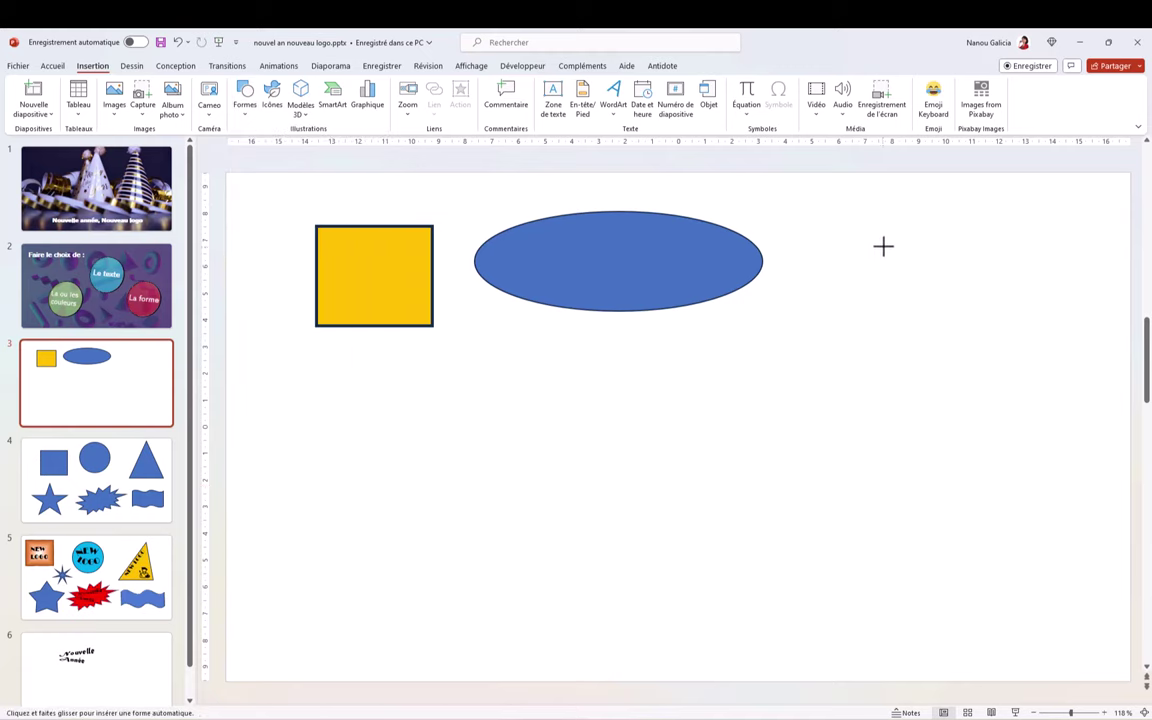
{"action": "left_click_drag", "start_coordinate": [887, 237], "coordinate": [695, 421]}
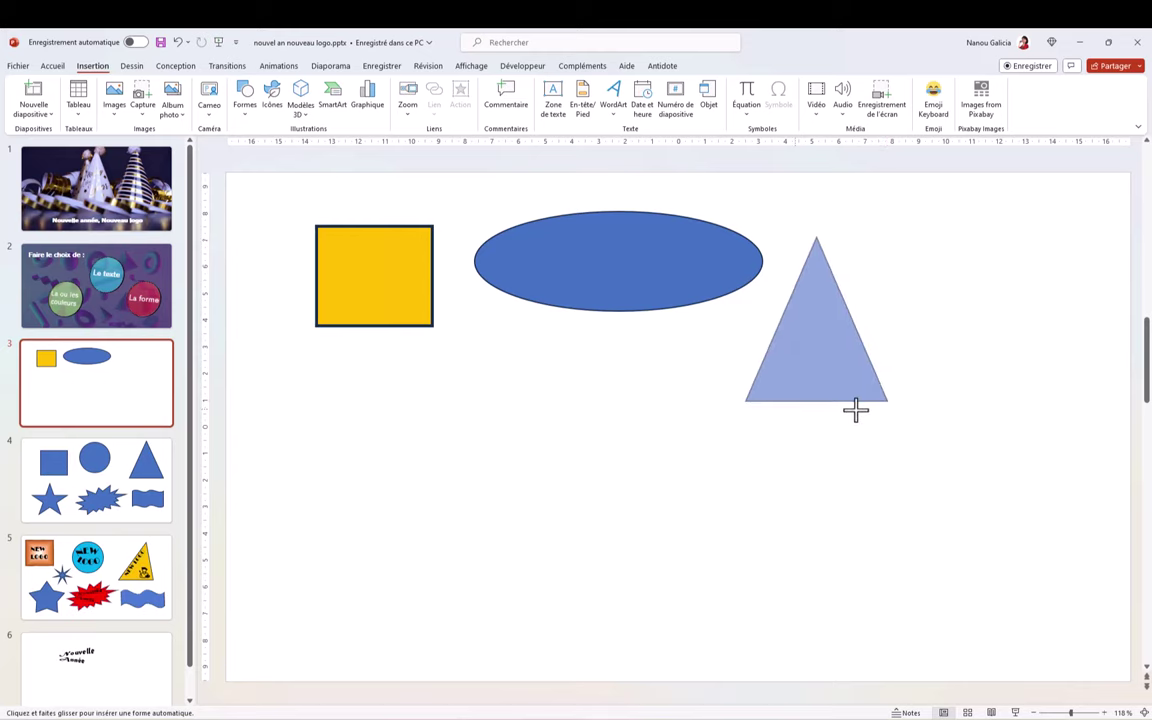
{"action": "left_click_drag", "start_coordinate": [802, 337], "coordinate": [941, 329]}
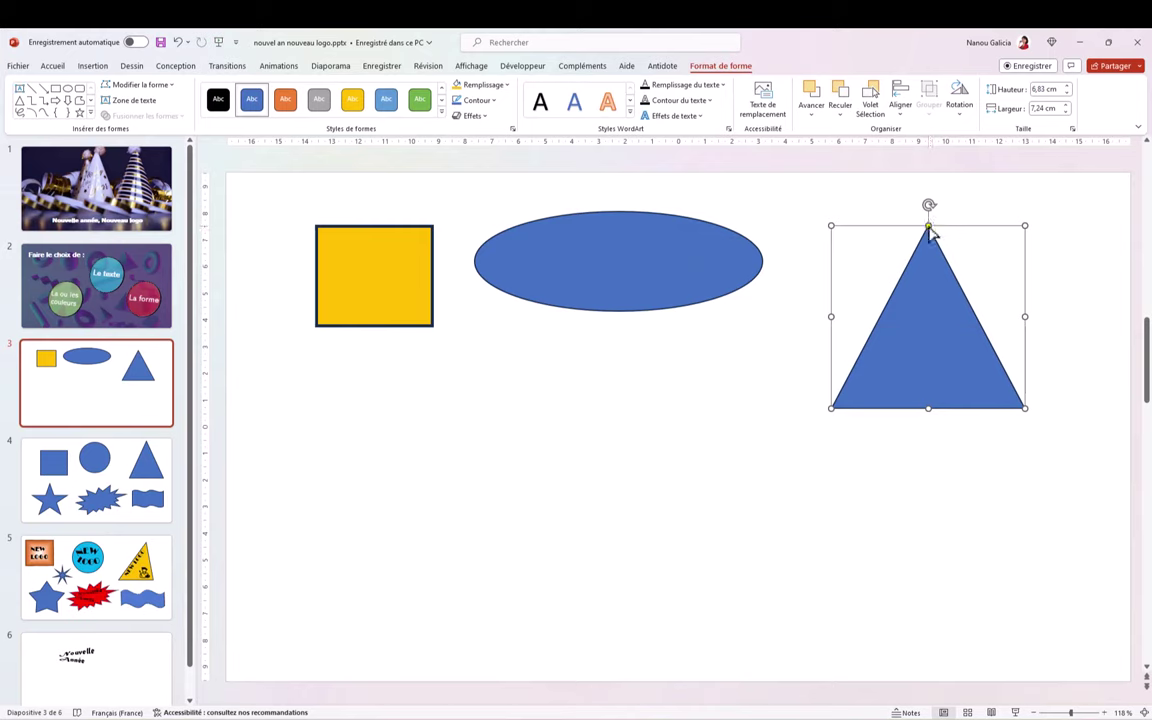
Shrink the triangle from its bottom-left corner and keep its apex centred.
{"action": "mouse_move", "coordinate": [929, 228]}
{"action": "left_mouse_down"}
{"action": "mouse_move", "coordinate": [884, 246]}
{"action": "mouse_move", "coordinate": [966, 244]}
{"action": "mouse_move", "coordinate": [843, 227]}
{"action": "left_mouse_up"}
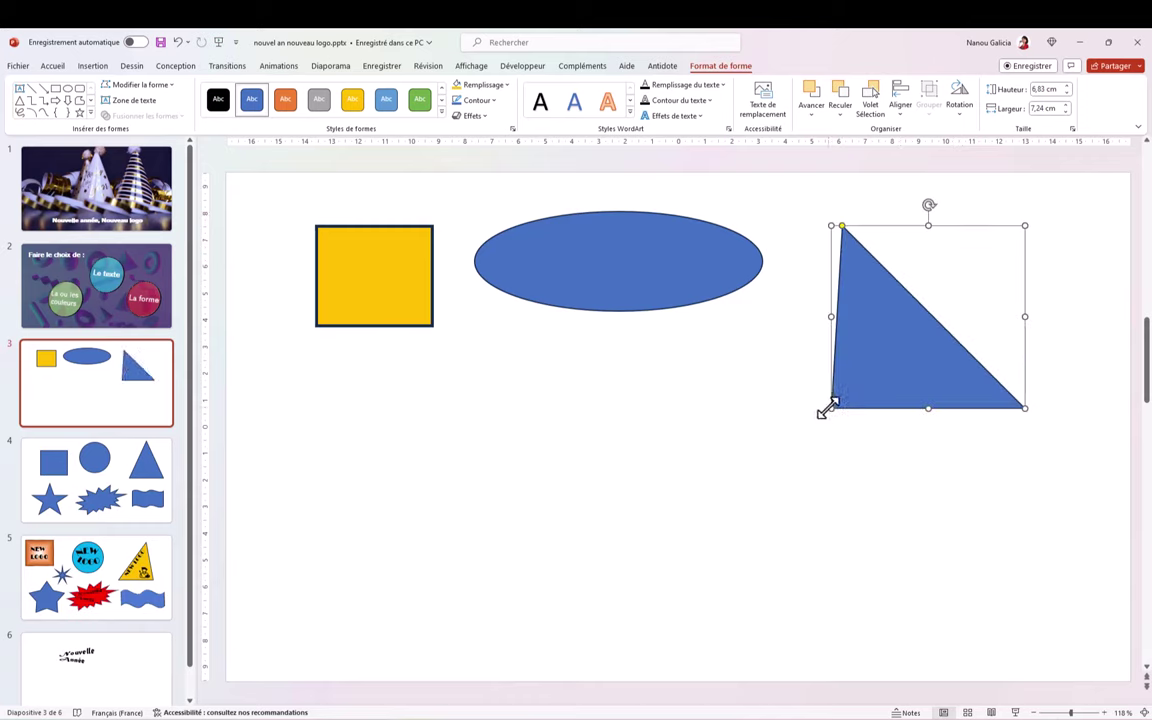
{"action": "left_click_drag", "start_coordinate": [829, 408], "coordinate": [867, 343]}
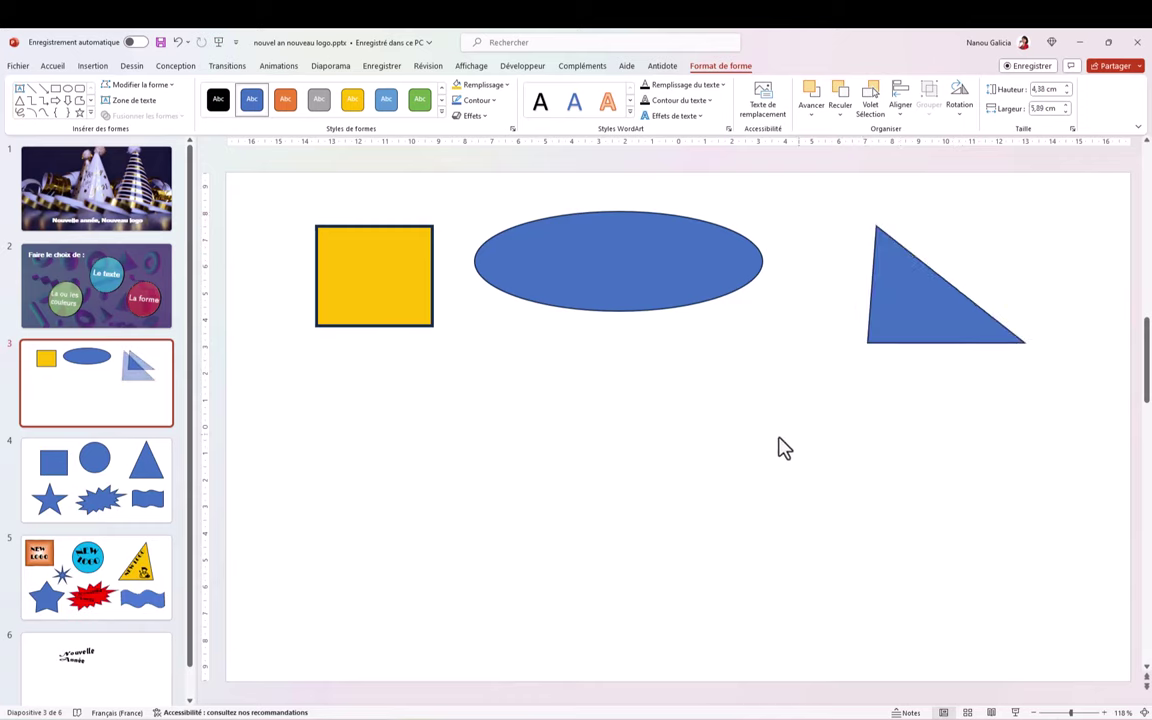
{"action": "left_click", "coordinate": [810, 290]}
{"action": "left_click", "coordinate": [895, 267]}
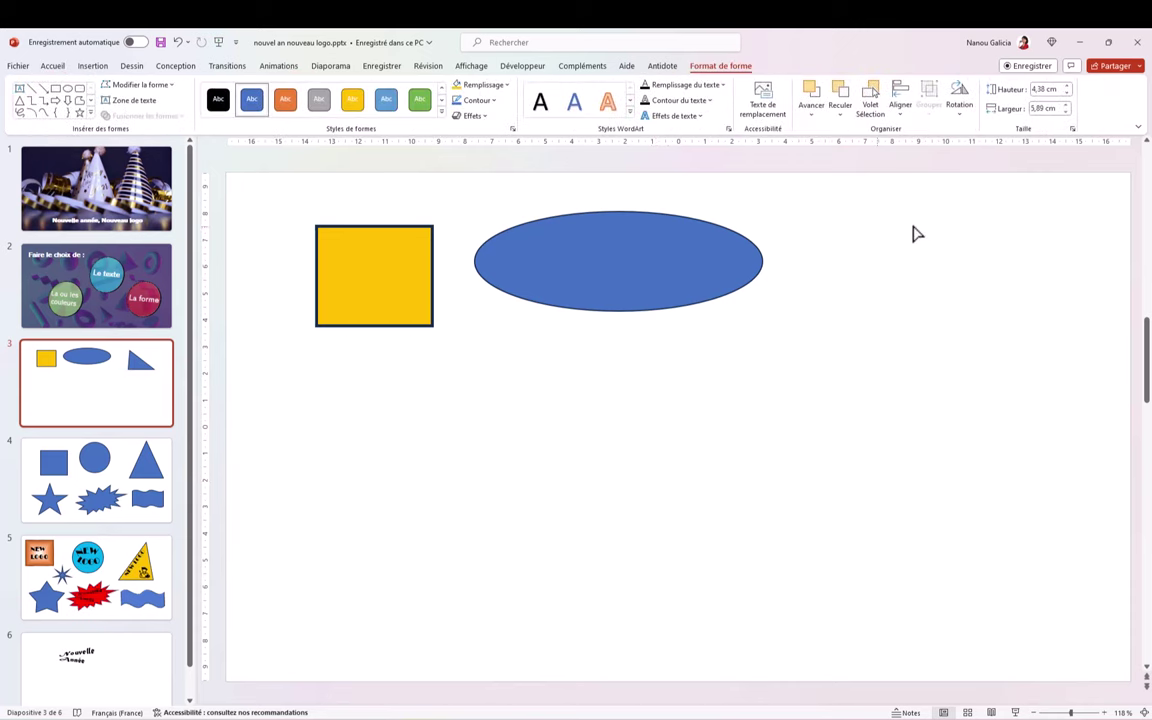
{"action": "left_click_drag", "start_coordinate": [912, 233], "coordinate": [946, 226]}
{"action": "left_click", "coordinate": [548, 335]}
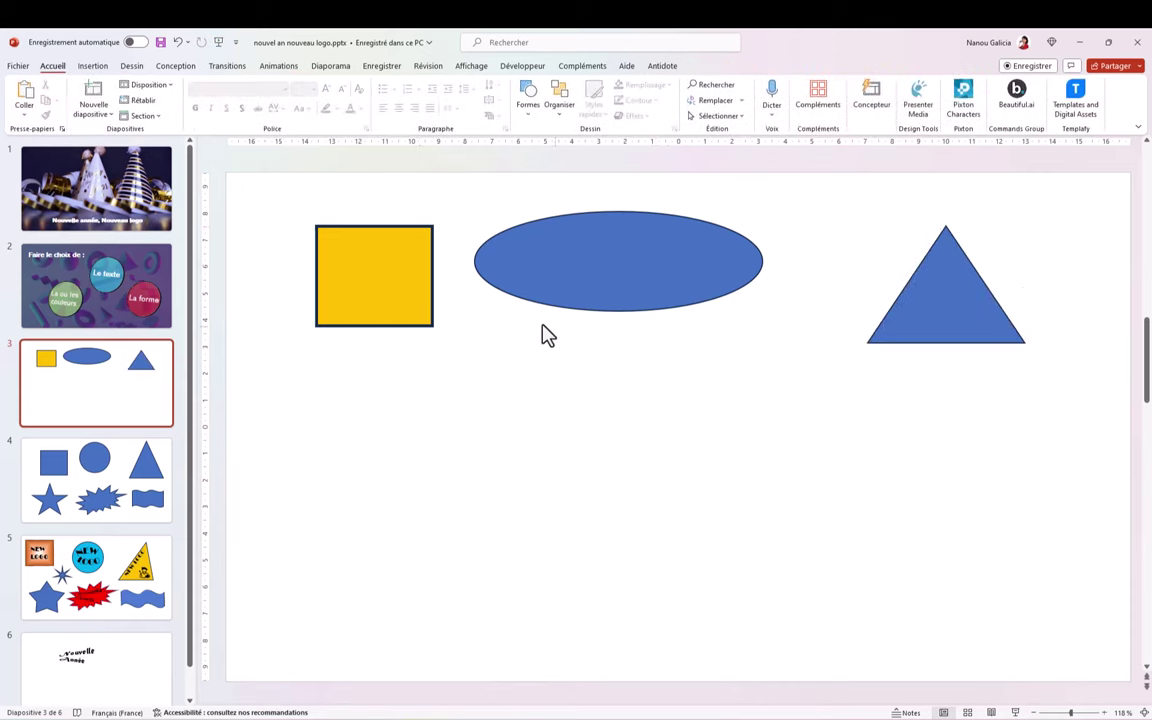
{"action": "left_click", "coordinate": [373, 265]}
{"action": "left_click", "coordinate": [92, 65]}
Draw a freehand blob, move it to the lower left, and fill it light blue.
{"action": "left_click", "coordinate": [245, 104]}
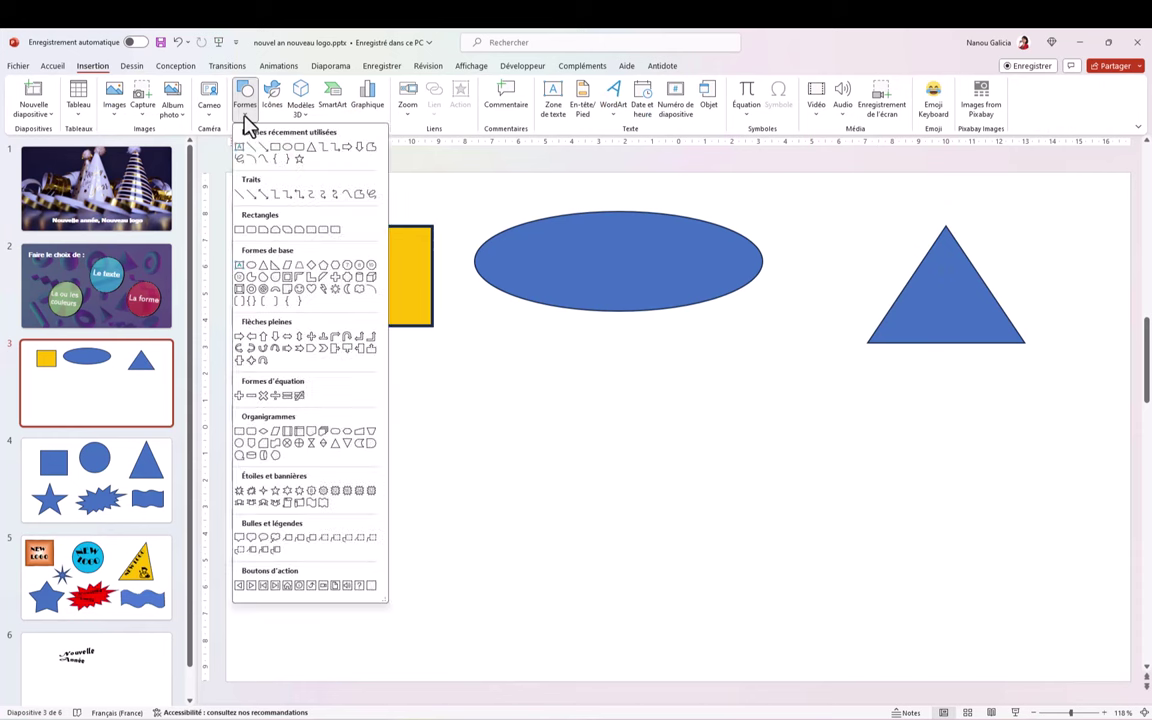
{"action": "left_click", "coordinate": [372, 194]}
{"action": "left_click_drag", "start_coordinate": [596, 380], "coordinate": [579, 432]}
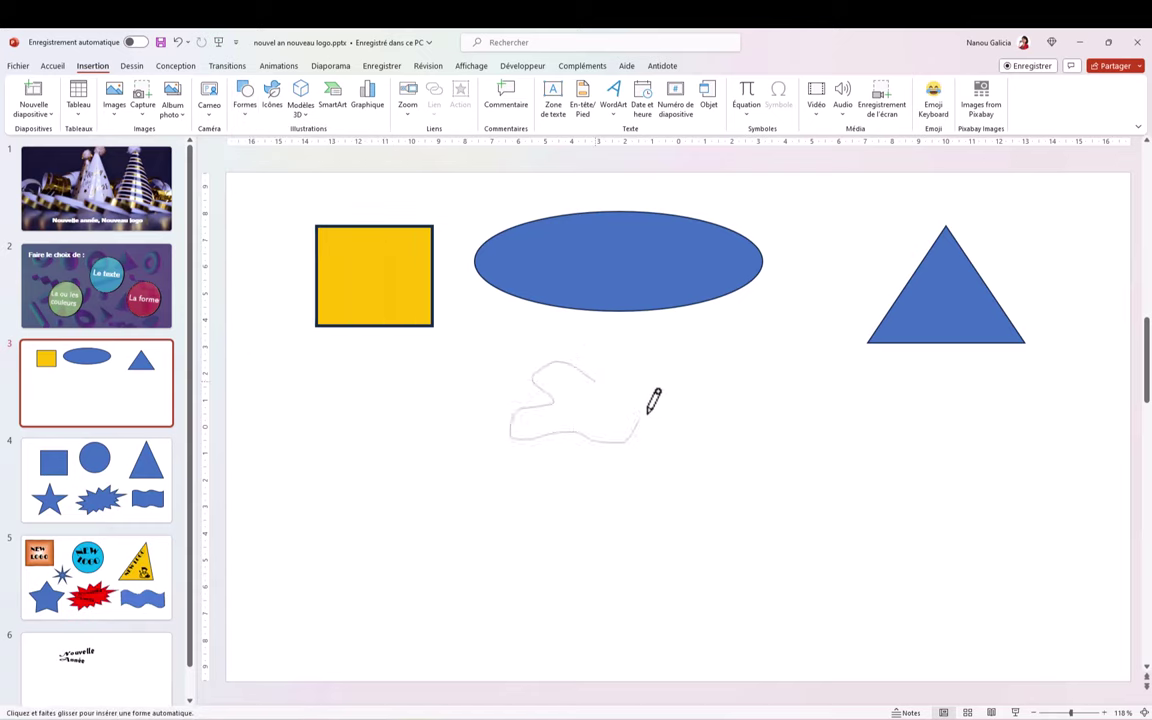
{"action": "left_click_drag", "start_coordinate": [580, 431], "coordinate": [598, 380]}
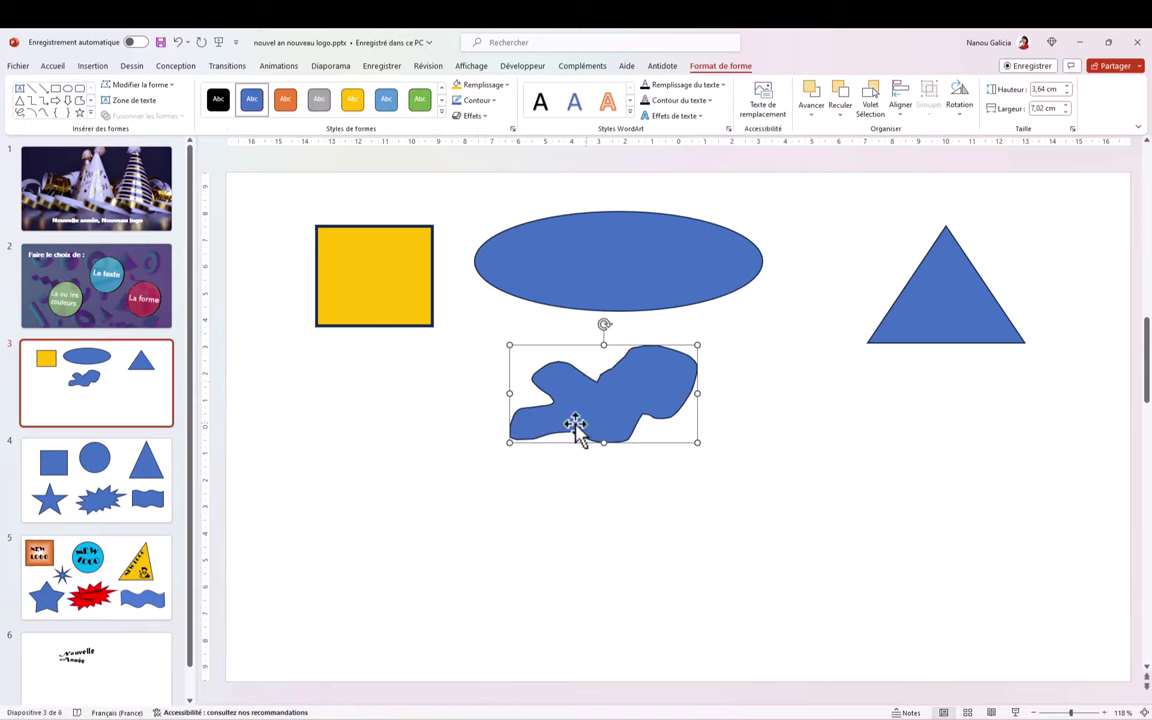
{"action": "left_click_drag", "start_coordinate": [586, 411], "coordinate": [345, 468]}
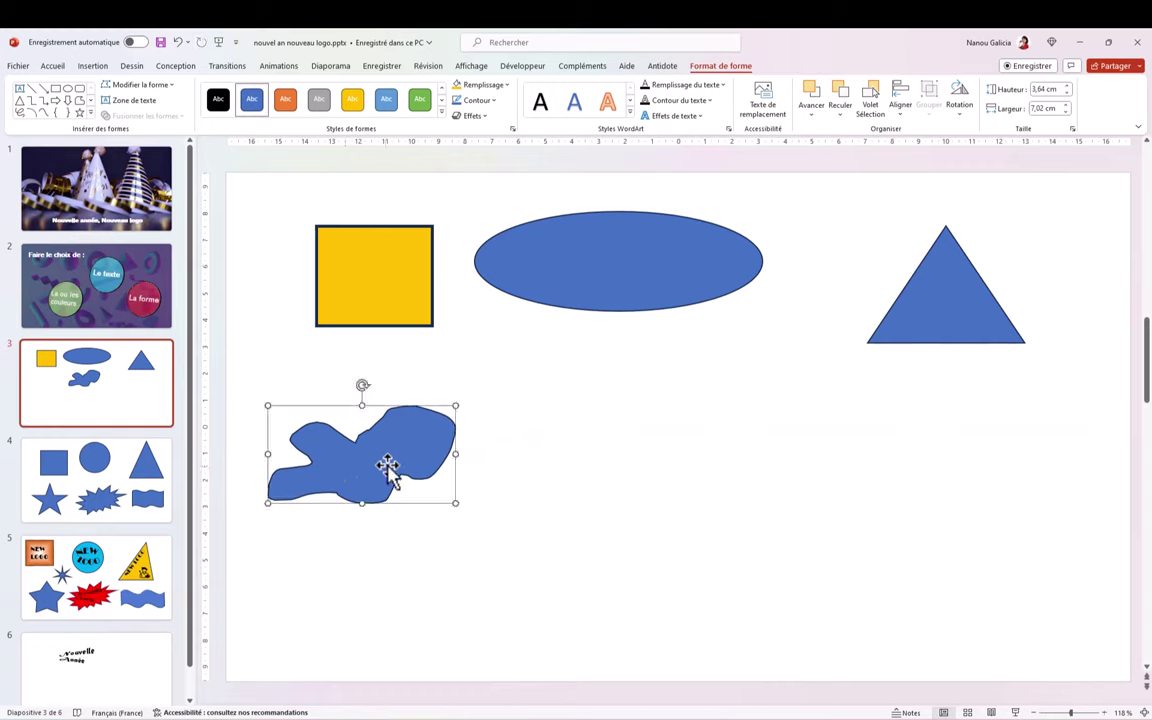
{"action": "left_click", "coordinate": [505, 88]}
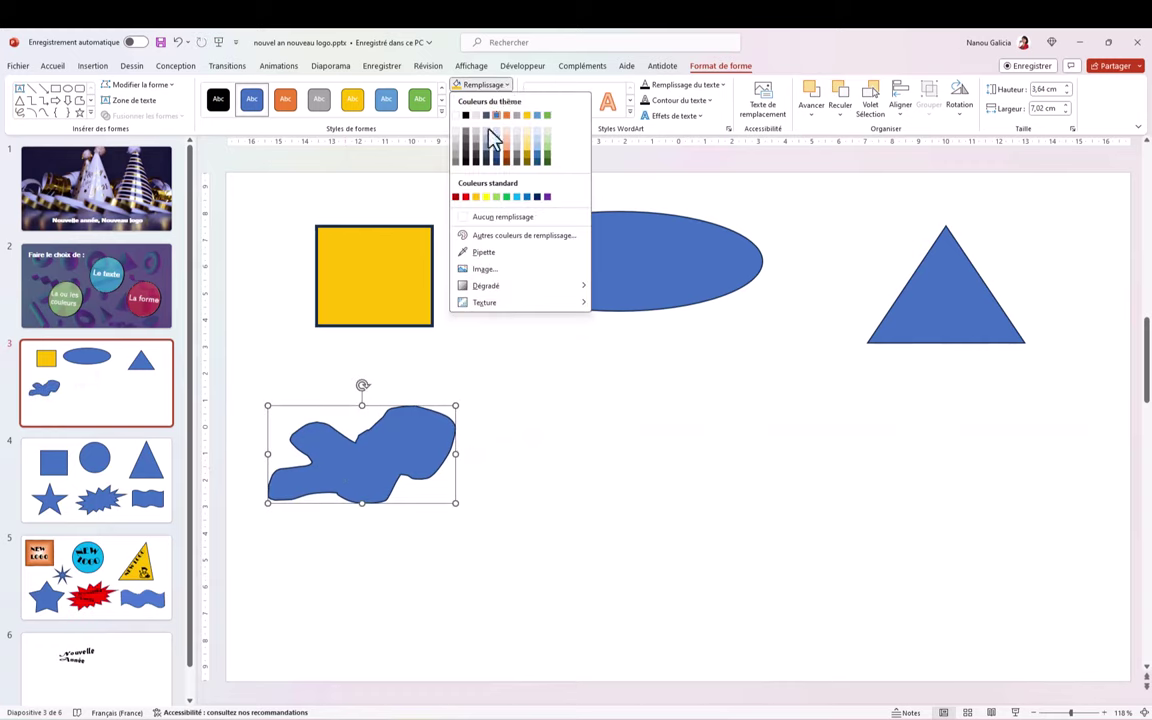
{"action": "left_click", "coordinate": [518, 199]}
{"action": "left_click", "coordinate": [514, 478]}
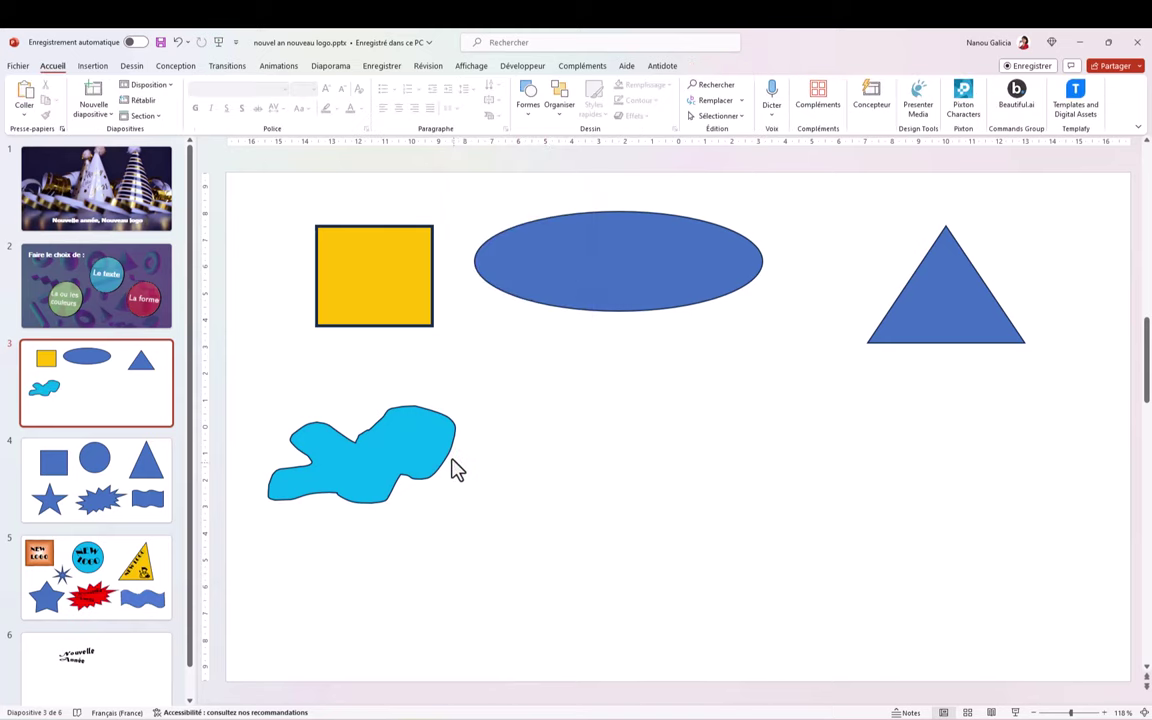
Edit the blob's points, pulling its upper-right edge so it becomes 7,07 cm wide.
{"action": "left_click", "coordinate": [400, 448]}
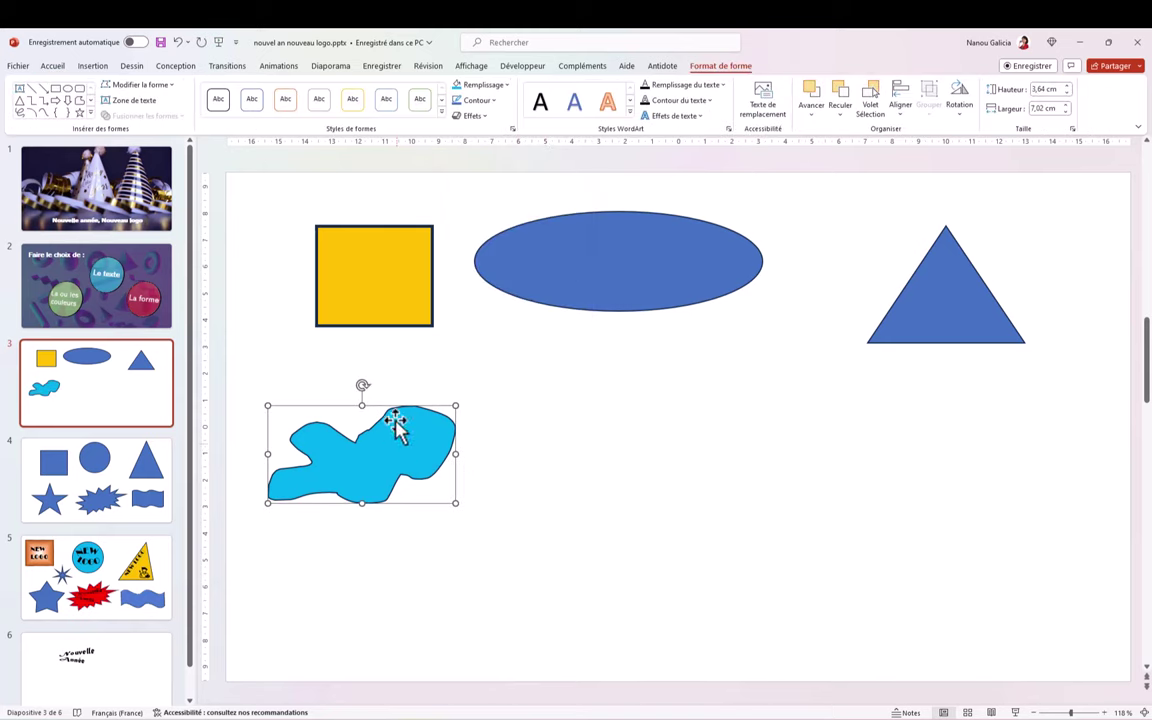
{"action": "left_click", "coordinate": [168, 86]}
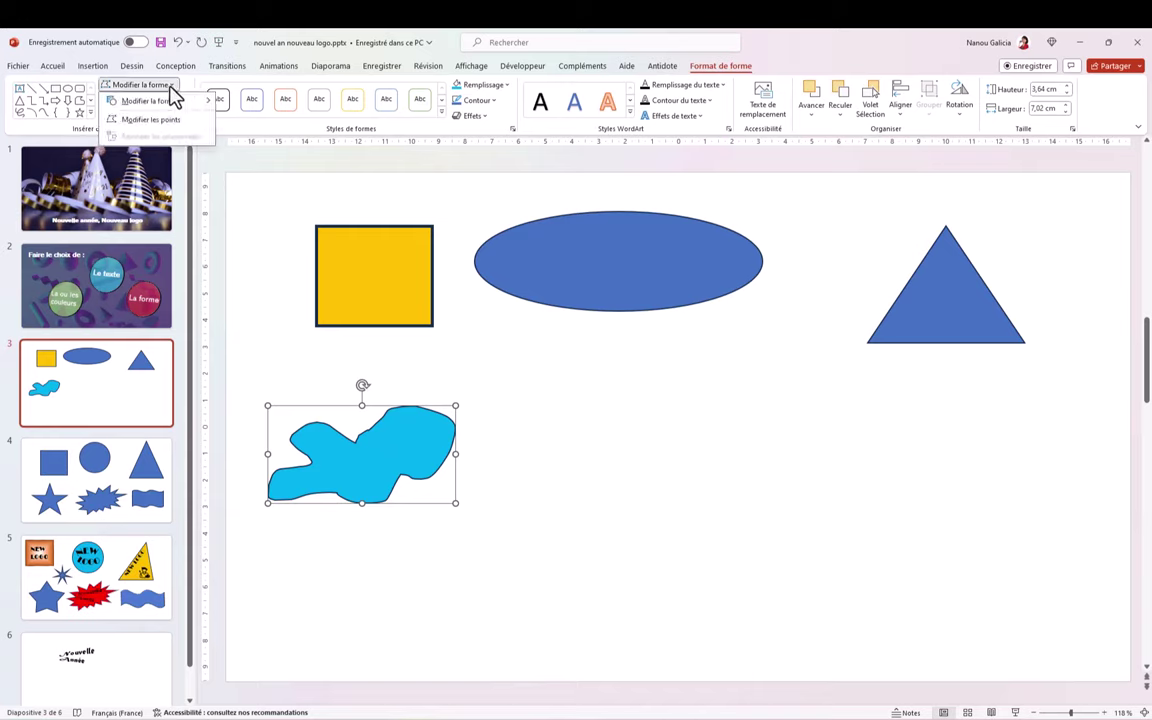
{"action": "left_click", "coordinate": [148, 121]}
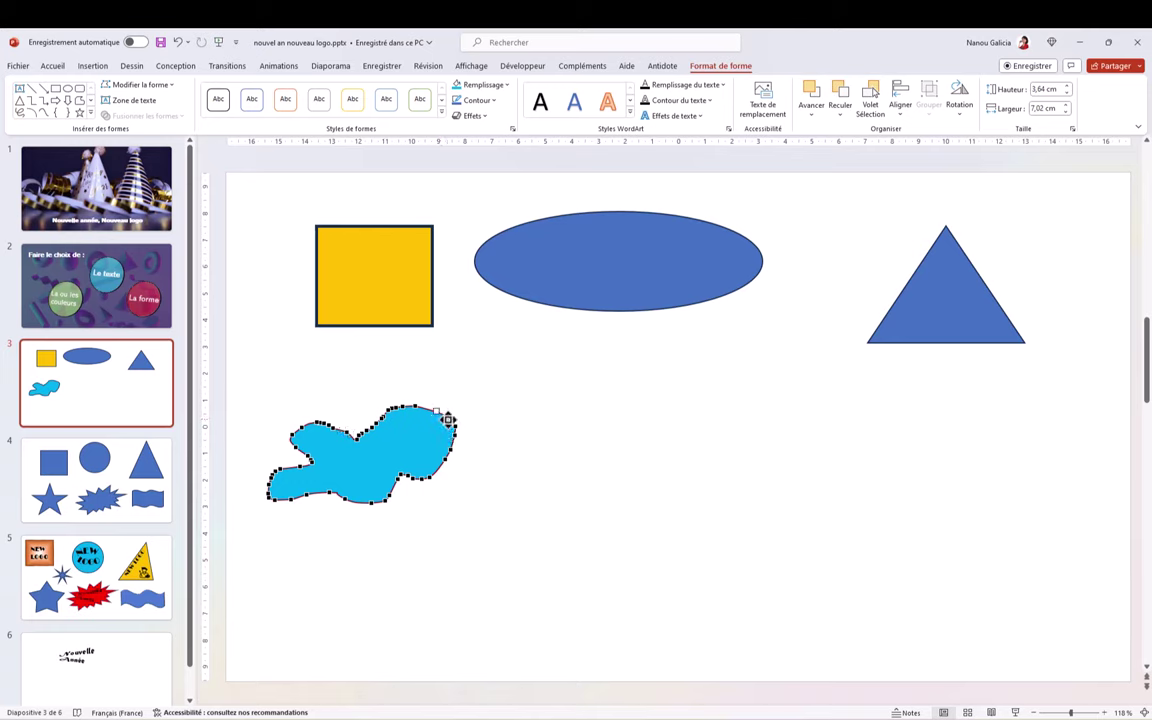
{"action": "left_click_drag", "start_coordinate": [448, 419], "coordinate": [436, 432]}
{"action": "left_click", "coordinate": [283, 226]}
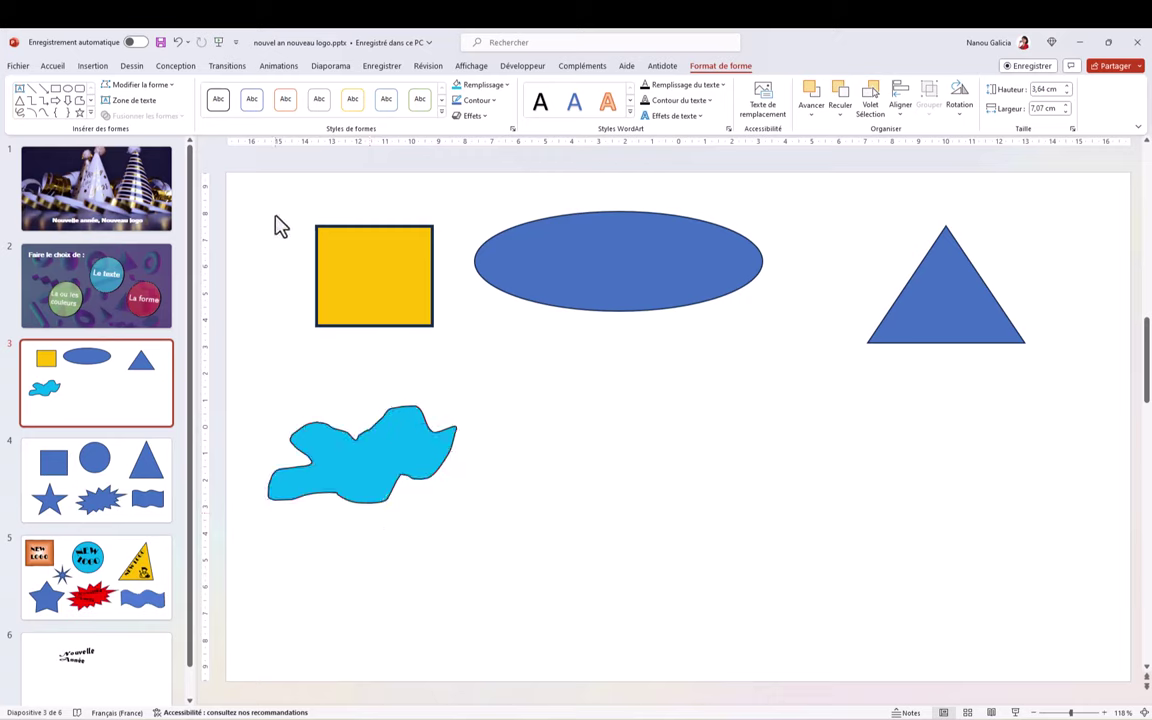
Draw a heart shape below the ellipse and widen it to the right.
{"action": "left_click", "coordinate": [92, 66]}
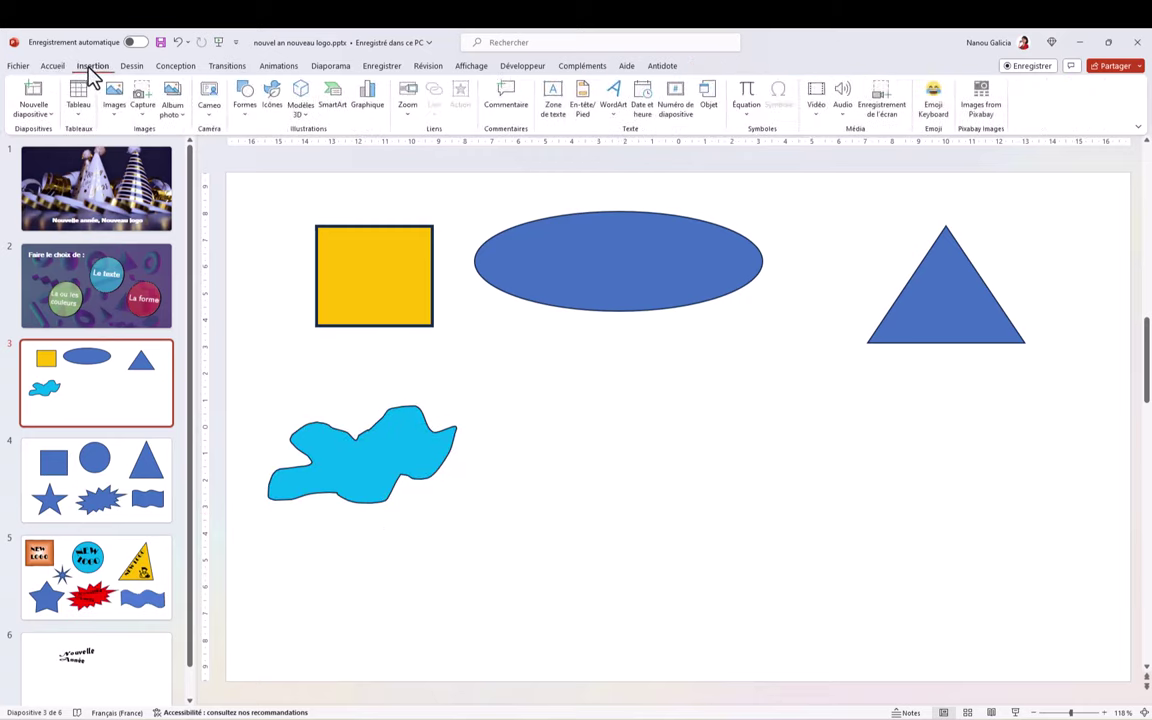
{"action": "left_click", "coordinate": [248, 112]}
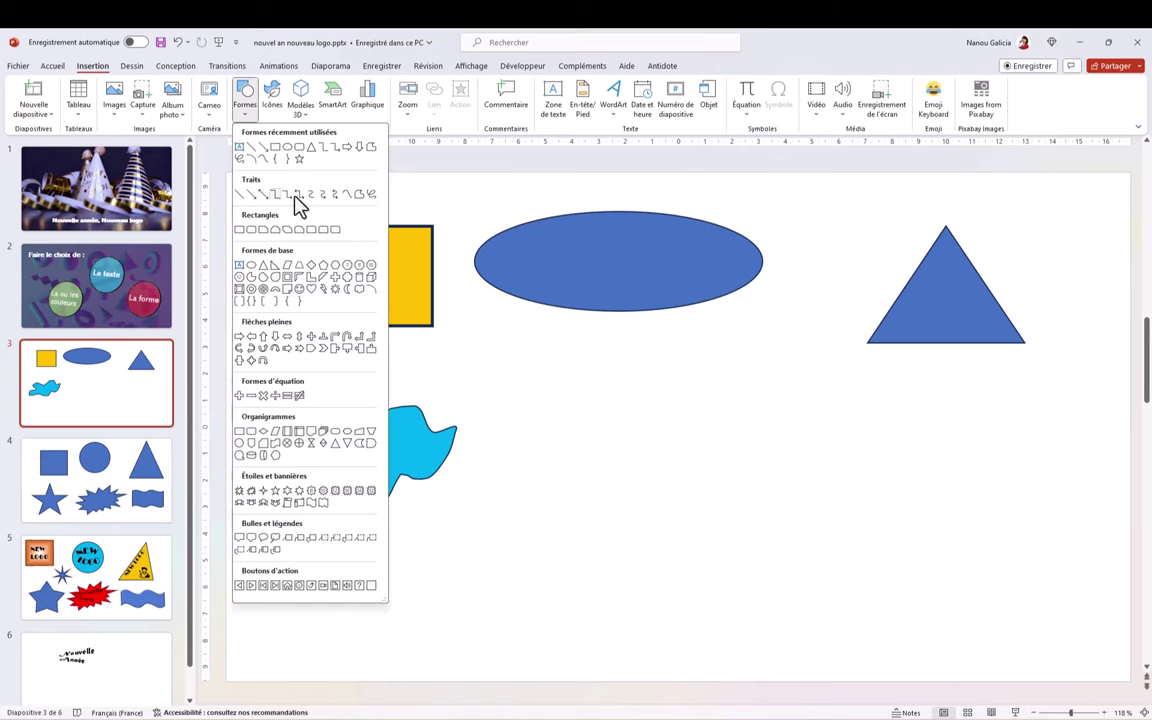
{"action": "left_click", "coordinate": [311, 289]}
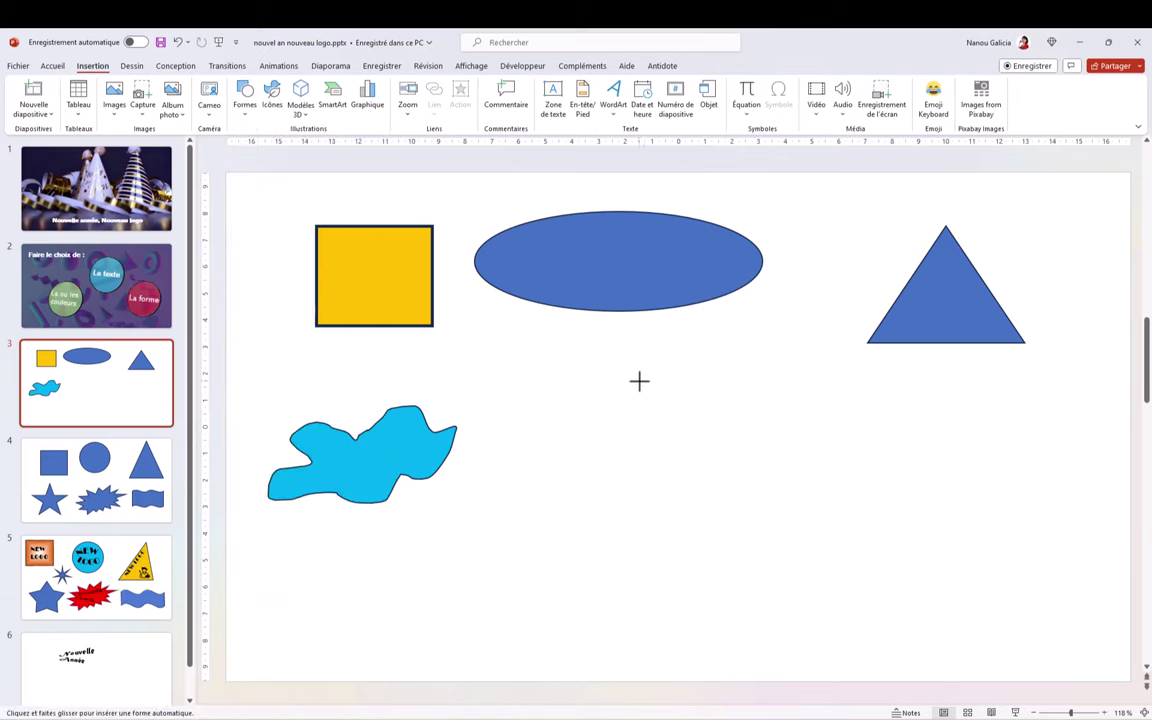
{"action": "left_click_drag", "start_coordinate": [639, 380], "coordinate": [503, 530]}
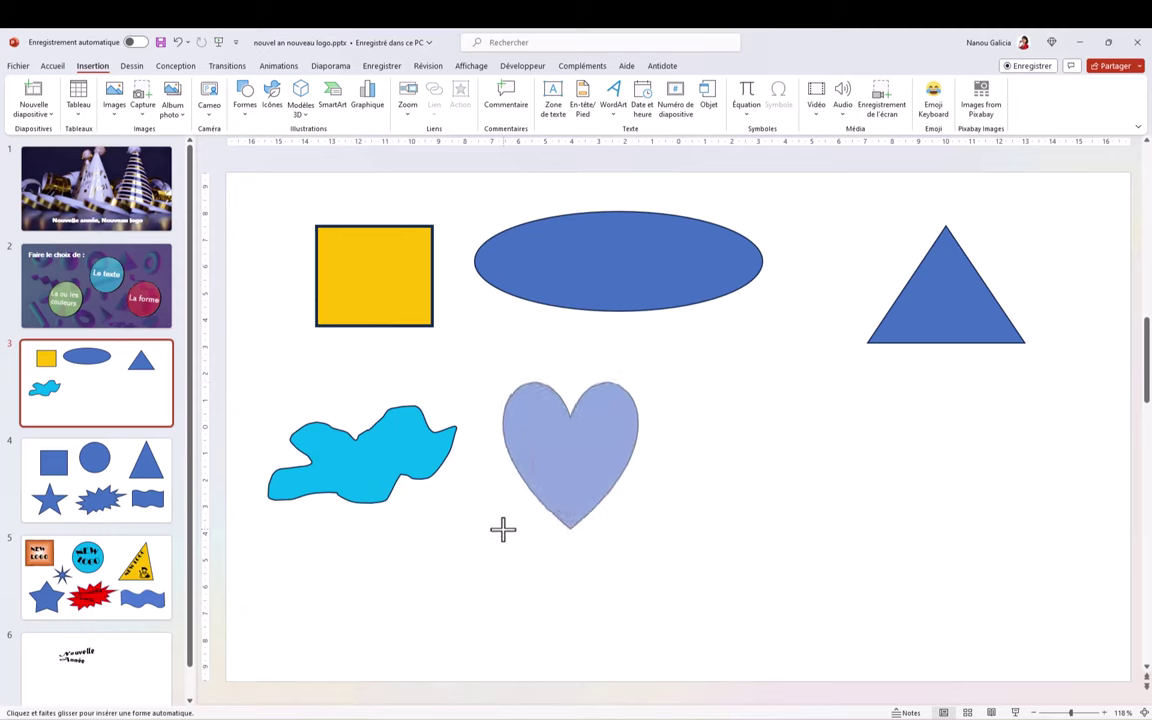
{"action": "left_click_drag", "start_coordinate": [637, 455], "coordinate": [706, 441]}
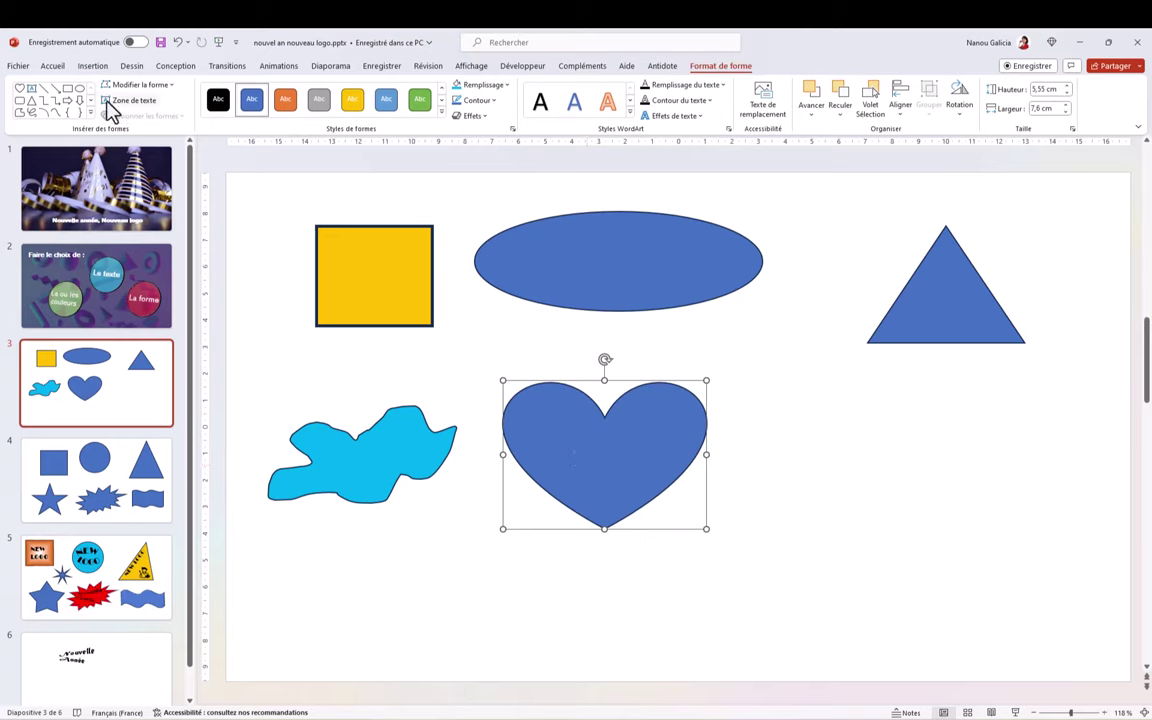
Edit the heart's points to raise its left lobe, then move it lower.
{"action": "left_click", "coordinate": [140, 84]}
{"action": "mouse_move", "coordinate": [186, 106]}
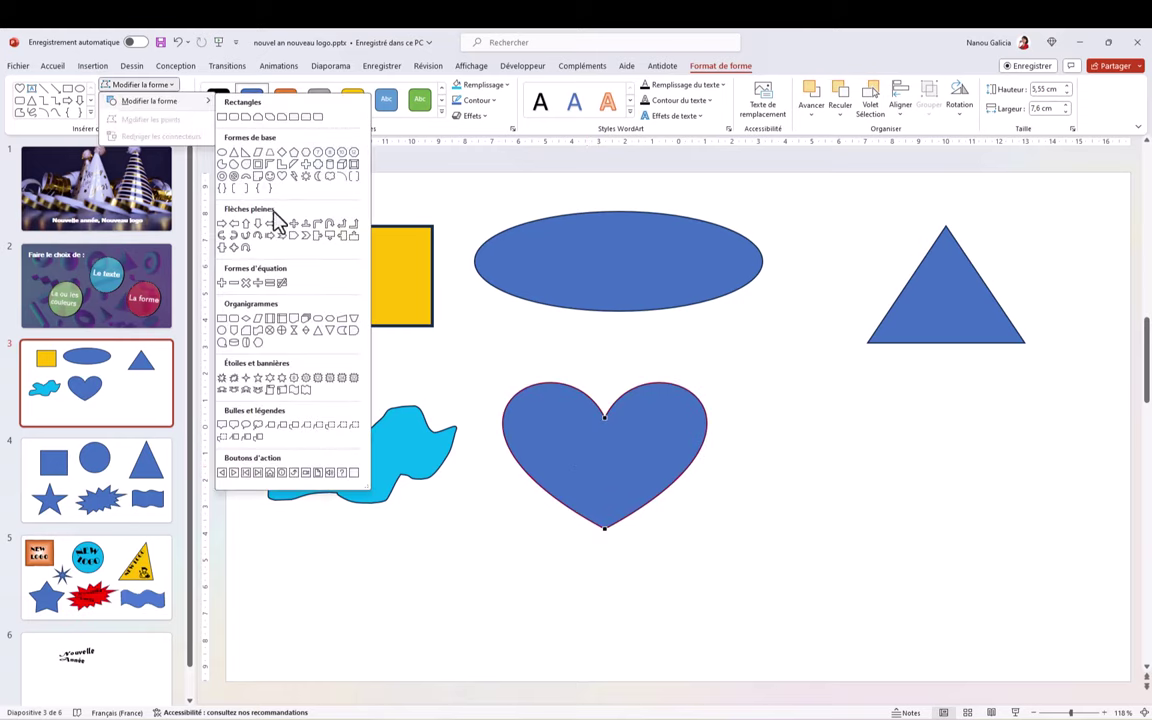
{"action": "left_click", "coordinate": [605, 433]}
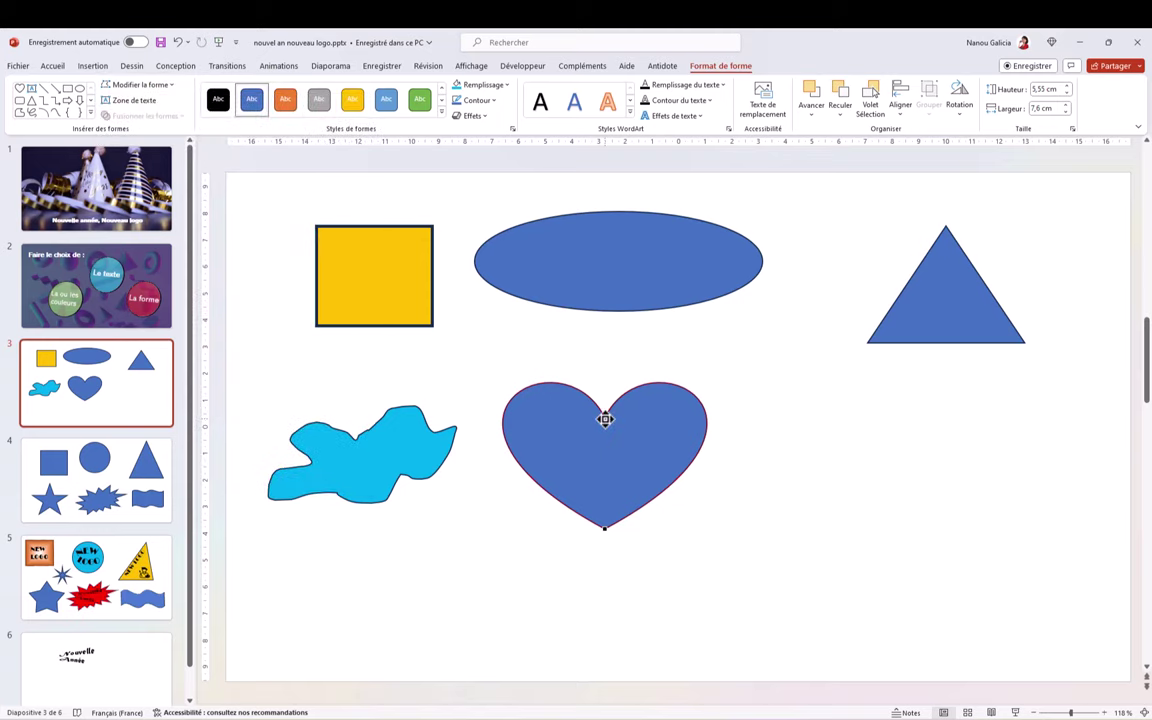
{"action": "left_click_drag", "start_coordinate": [605, 418], "coordinate": [576, 390]}
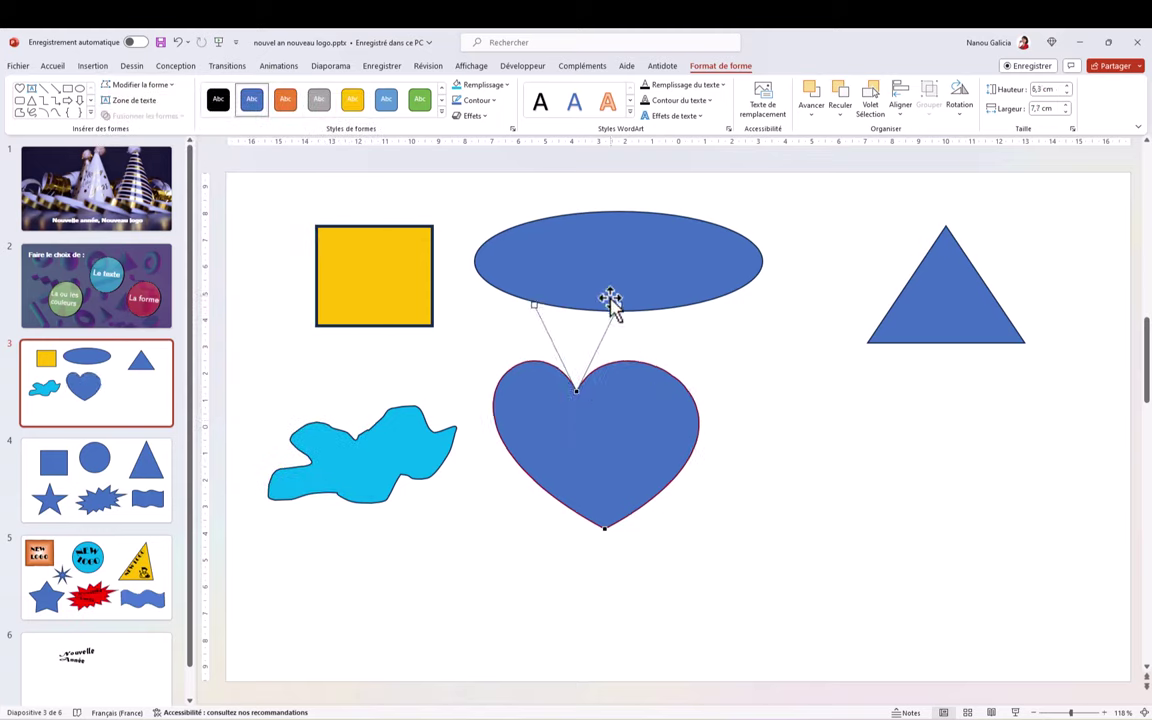
{"action": "left_click_drag", "start_coordinate": [610, 300], "coordinate": [643, 355]}
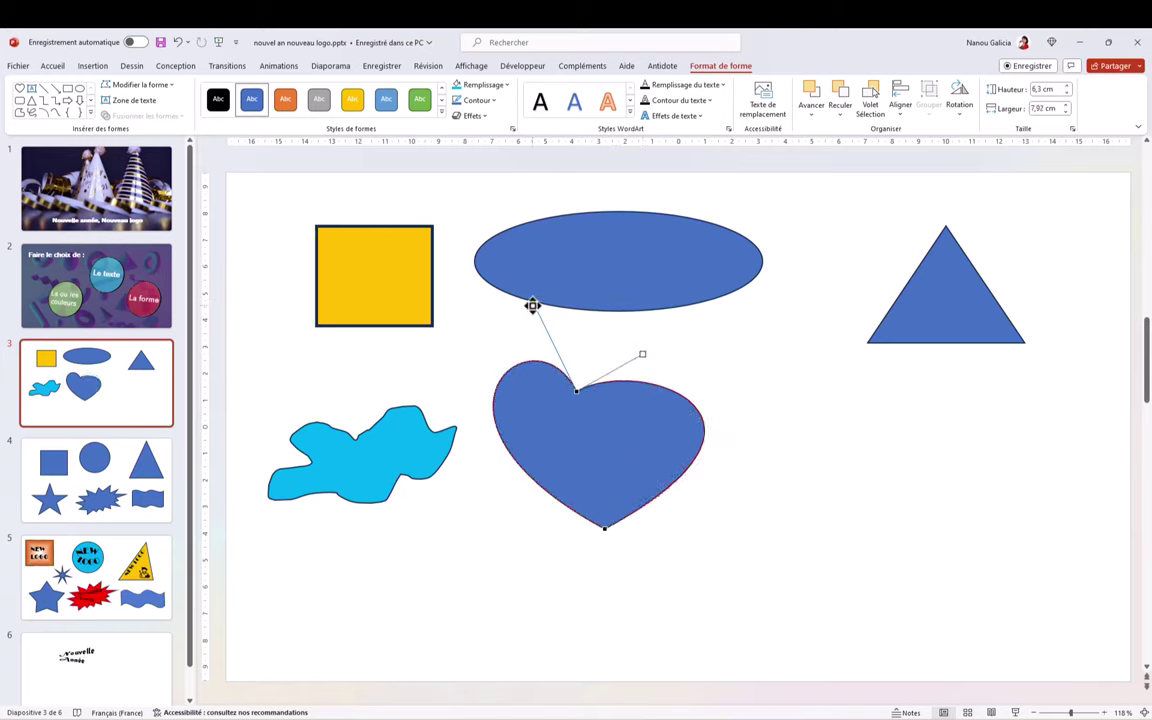
{"action": "left_click_drag", "start_coordinate": [533, 306], "coordinate": [539, 269]}
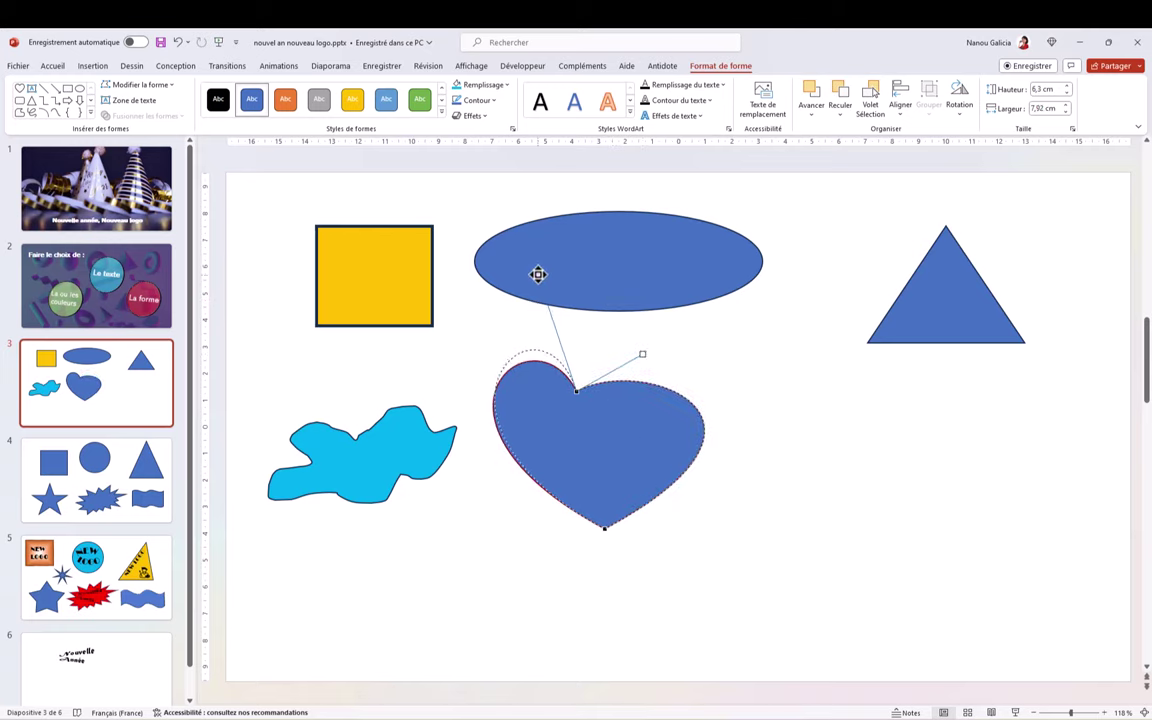
{"action": "left_click", "coordinate": [740, 570]}
{"action": "left_click_drag", "start_coordinate": [617, 481], "coordinate": [621, 541]}
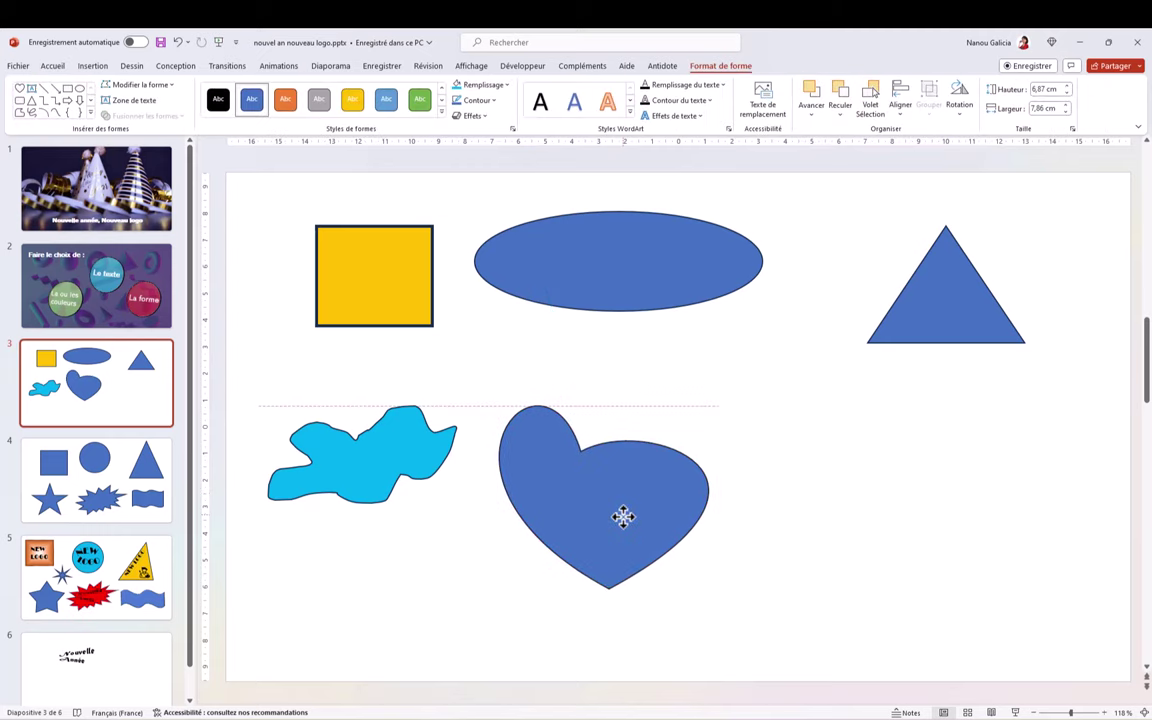
{"action": "left_click", "coordinate": [925, 549]}
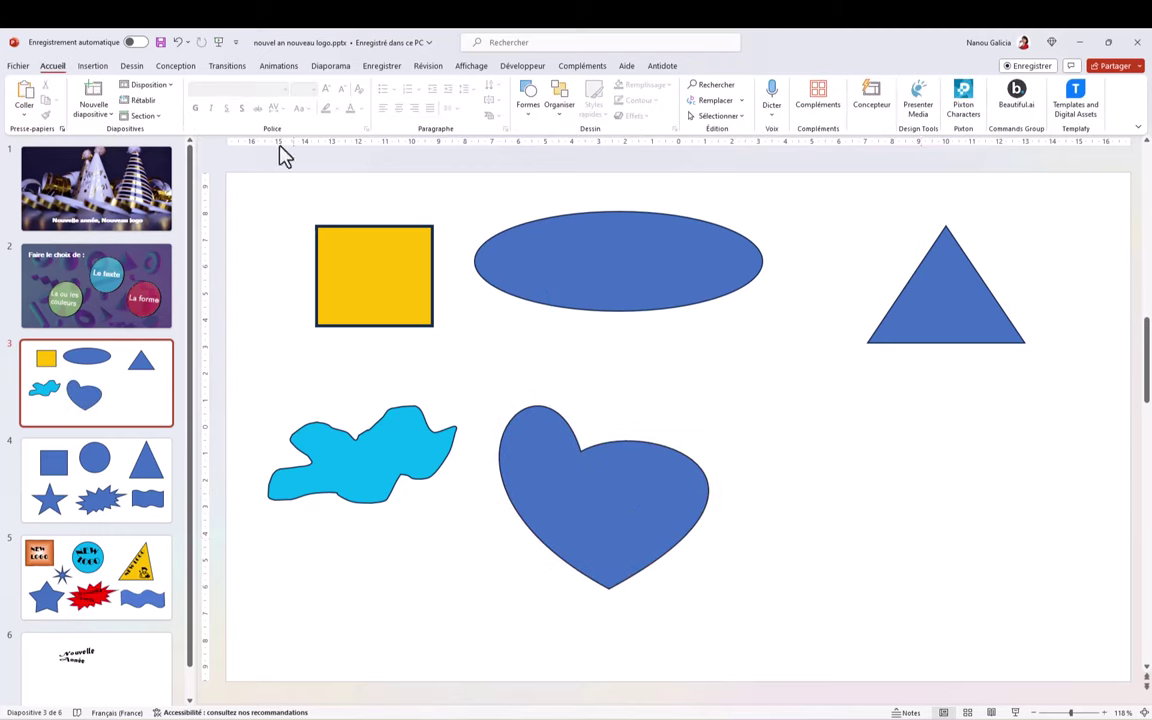
Draw a lightning bolt at lower right and edit its points, stretching one tip into a curve.
{"action": "left_click", "coordinate": [93, 66]}
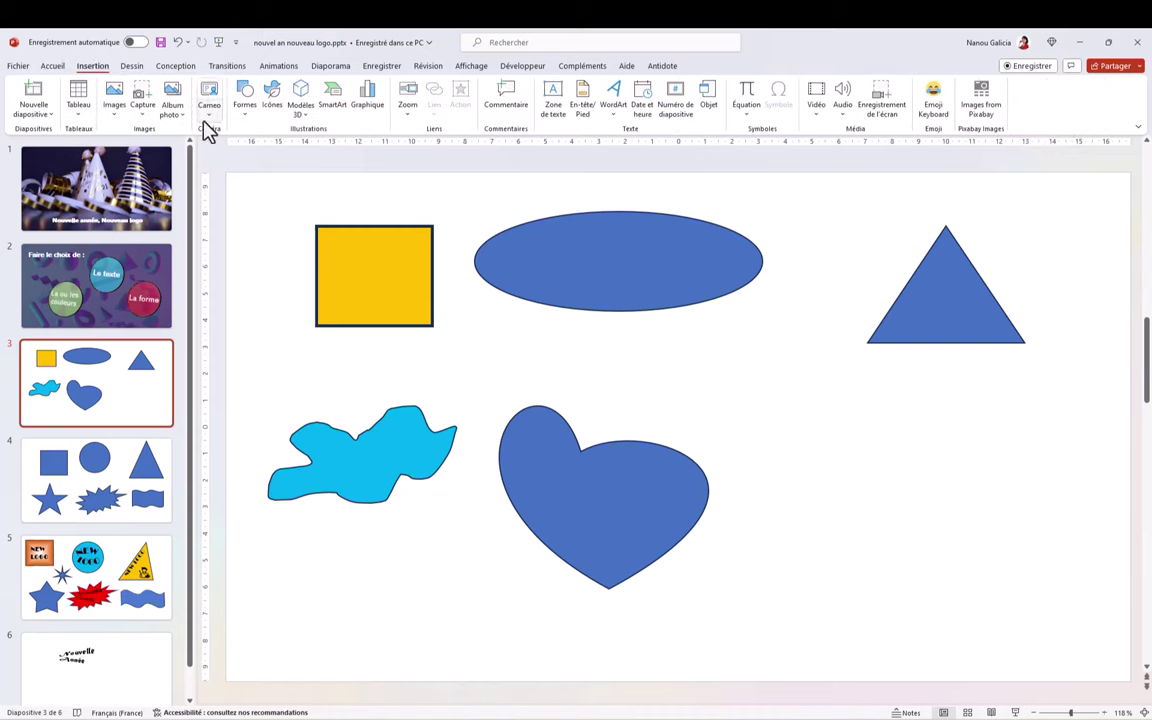
{"action": "left_click", "coordinate": [244, 104]}
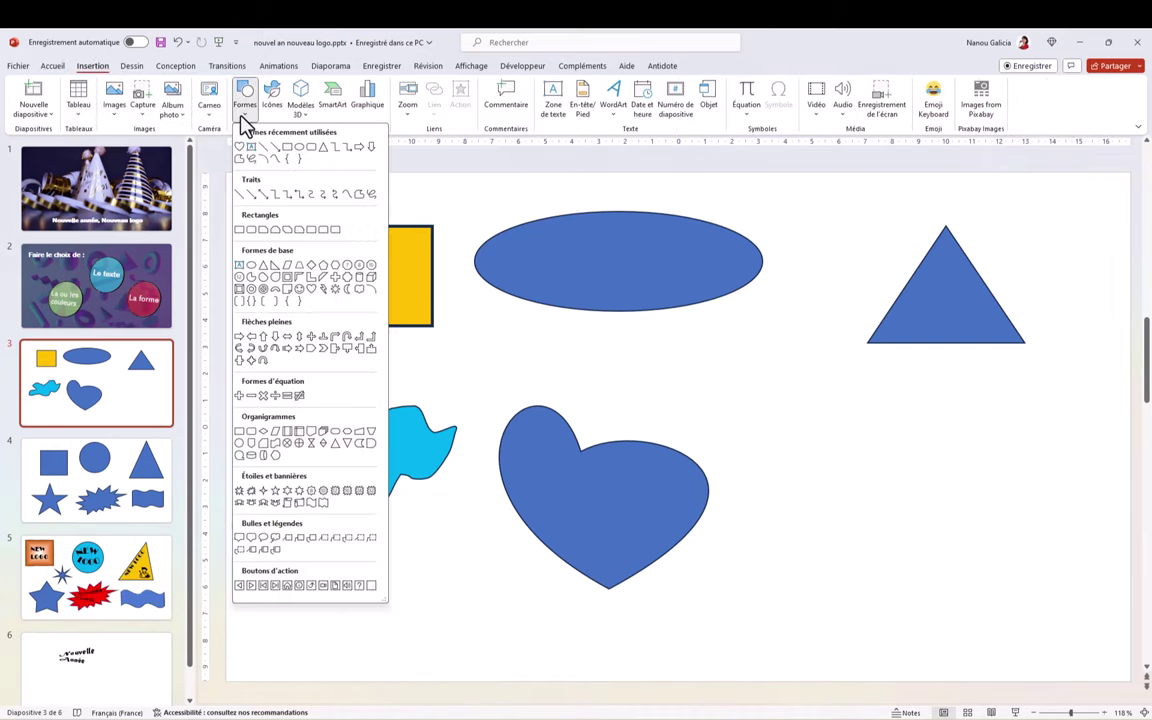
{"action": "left_click", "coordinate": [325, 290]}
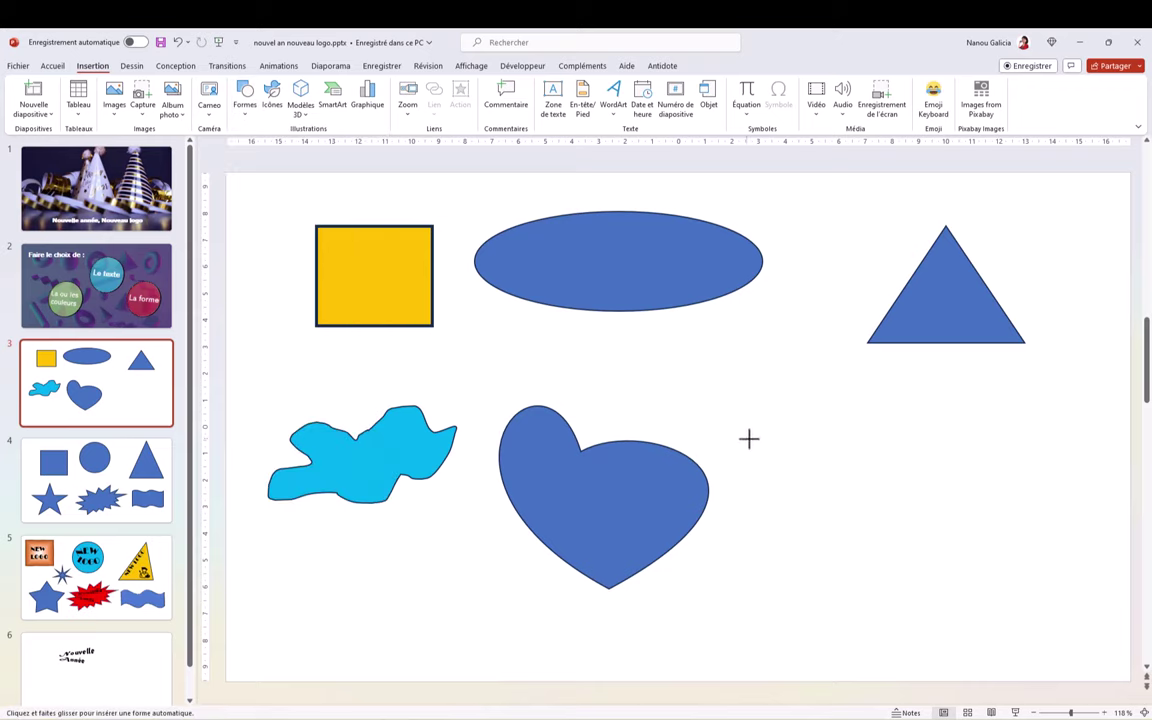
{"action": "left_click_drag", "start_coordinate": [791, 411], "coordinate": [1036, 553]}
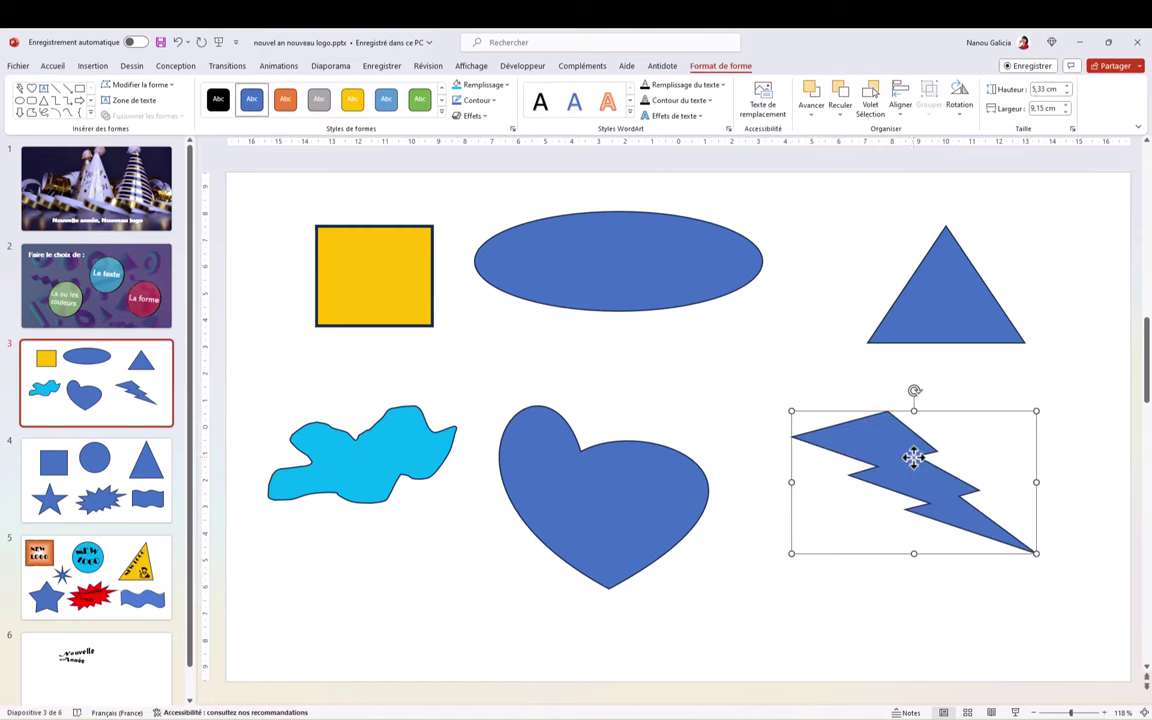
{"action": "left_click", "coordinate": [143, 86]}
{"action": "left_click", "coordinate": [160, 119]}
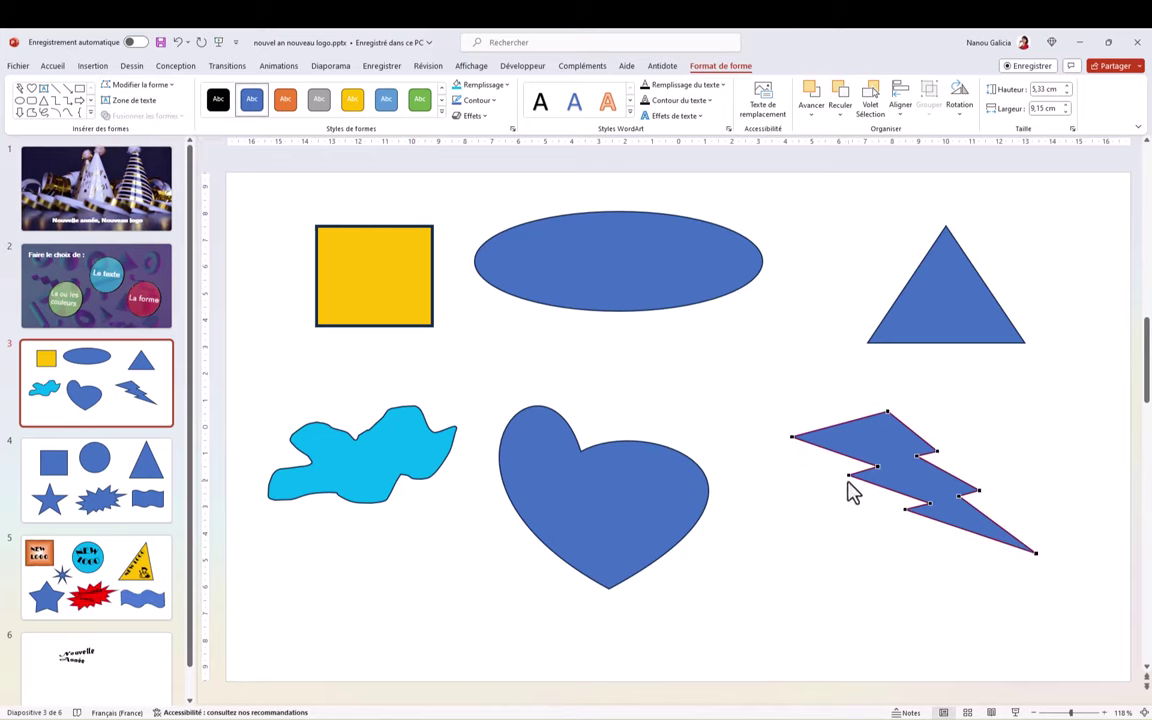
{"action": "left_click_drag", "start_coordinate": [849, 477], "coordinate": [792, 500]}
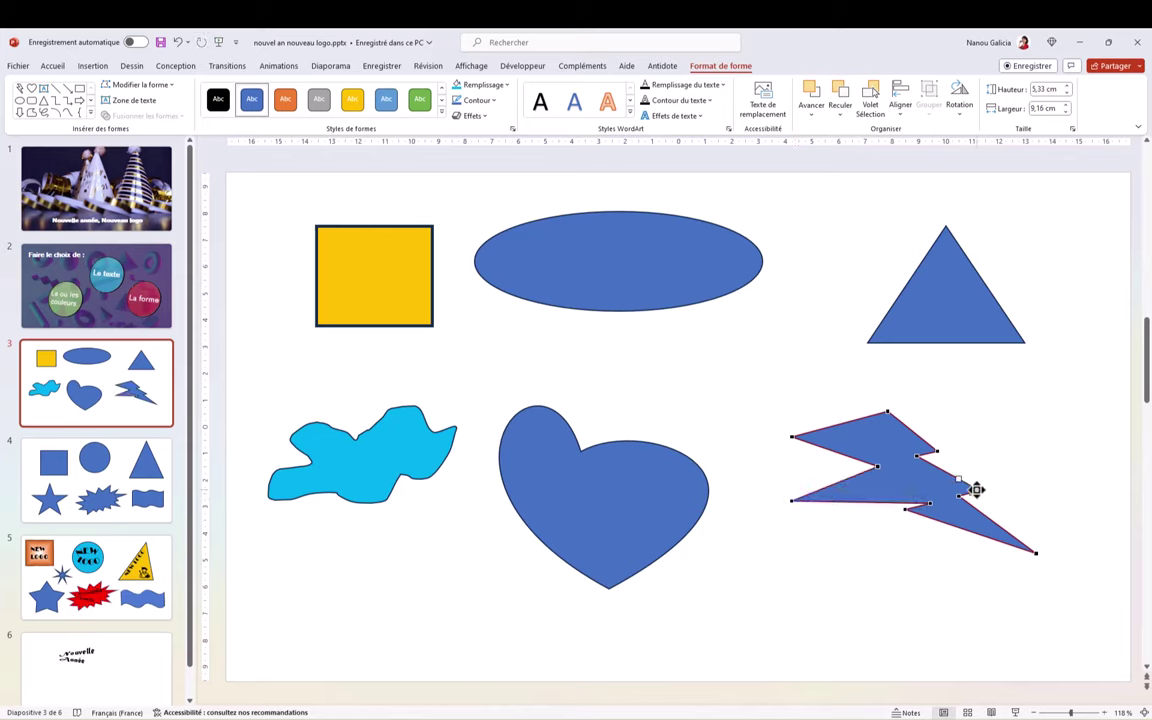
{"action": "mouse_move", "coordinate": [985, 490]}
{"action": "left_mouse_down"}
{"action": "mouse_move", "coordinate": [1084, 471]}
{"action": "mouse_move", "coordinate": [1026, 448]}
{"action": "left_mouse_up"}
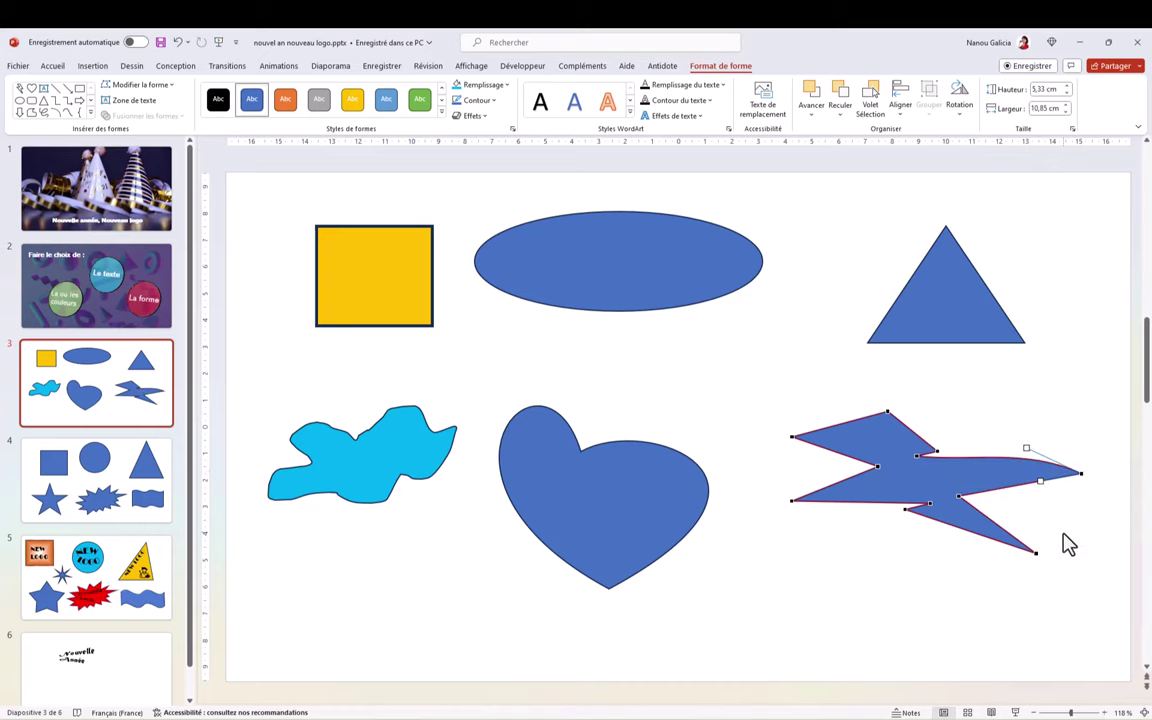
{"action": "left_click", "coordinate": [92, 65]}
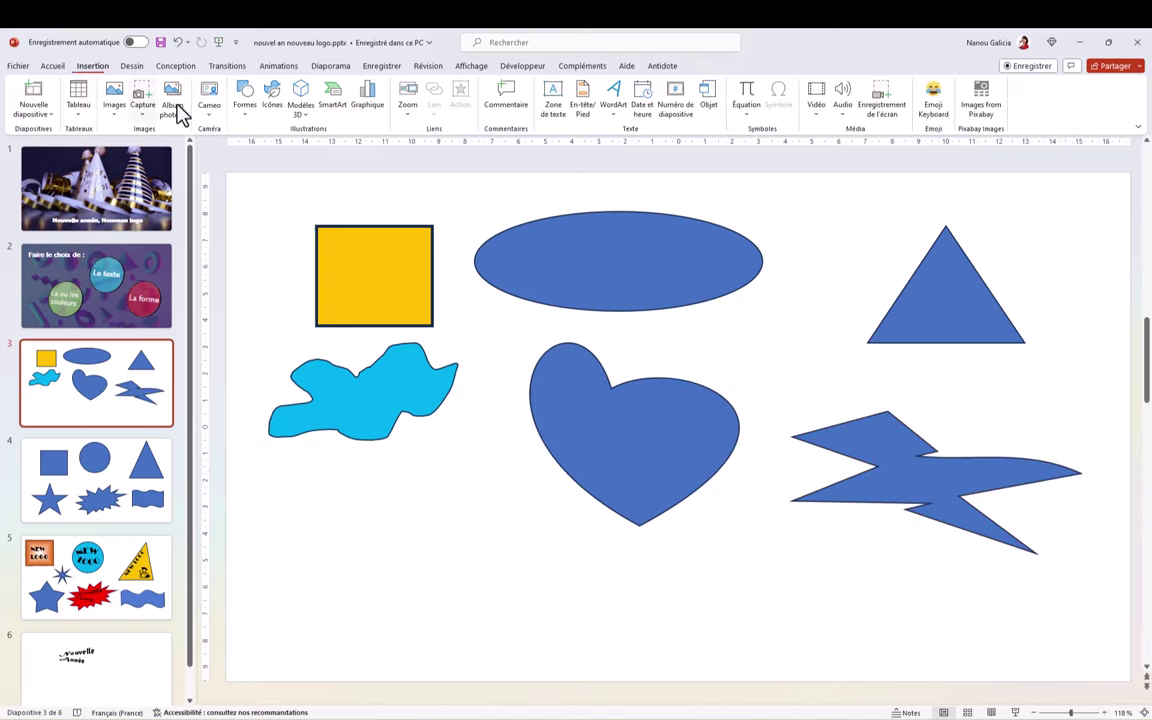
Insert the blue polyhedron from the Formes 3D stock models onto slide 3.
{"action": "left_click", "coordinate": [301, 112]}
{"action": "left_click", "coordinate": [340, 166]}
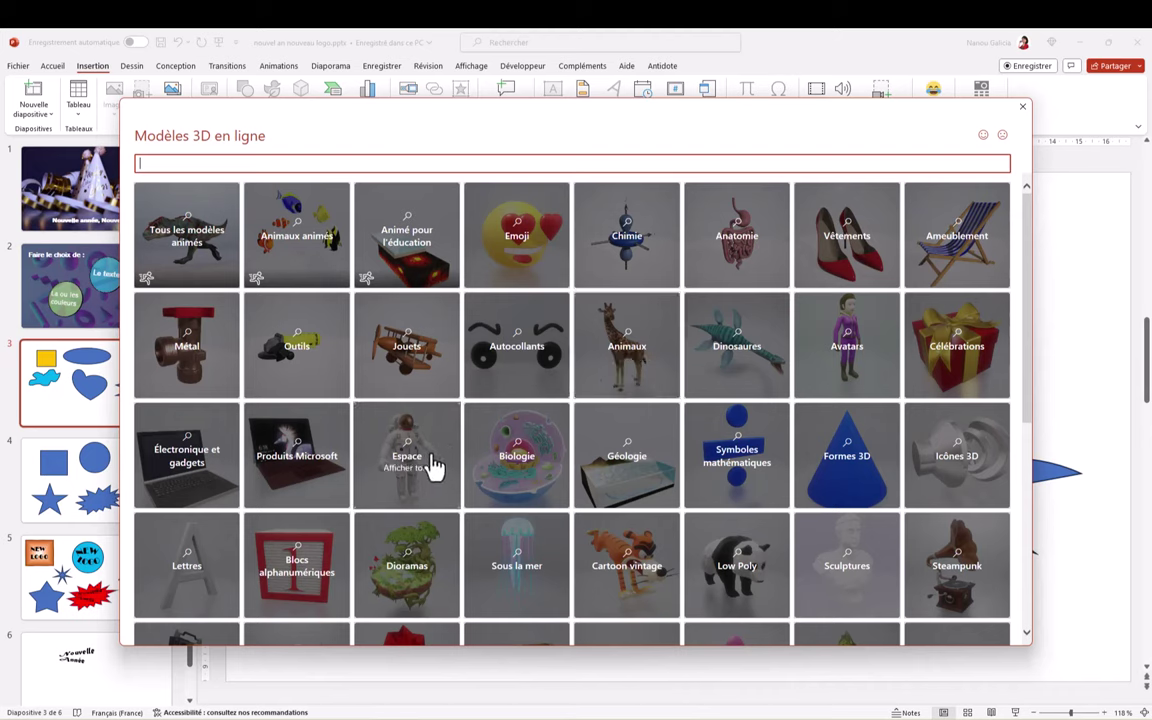
{"action": "left_click", "coordinate": [840, 478]}
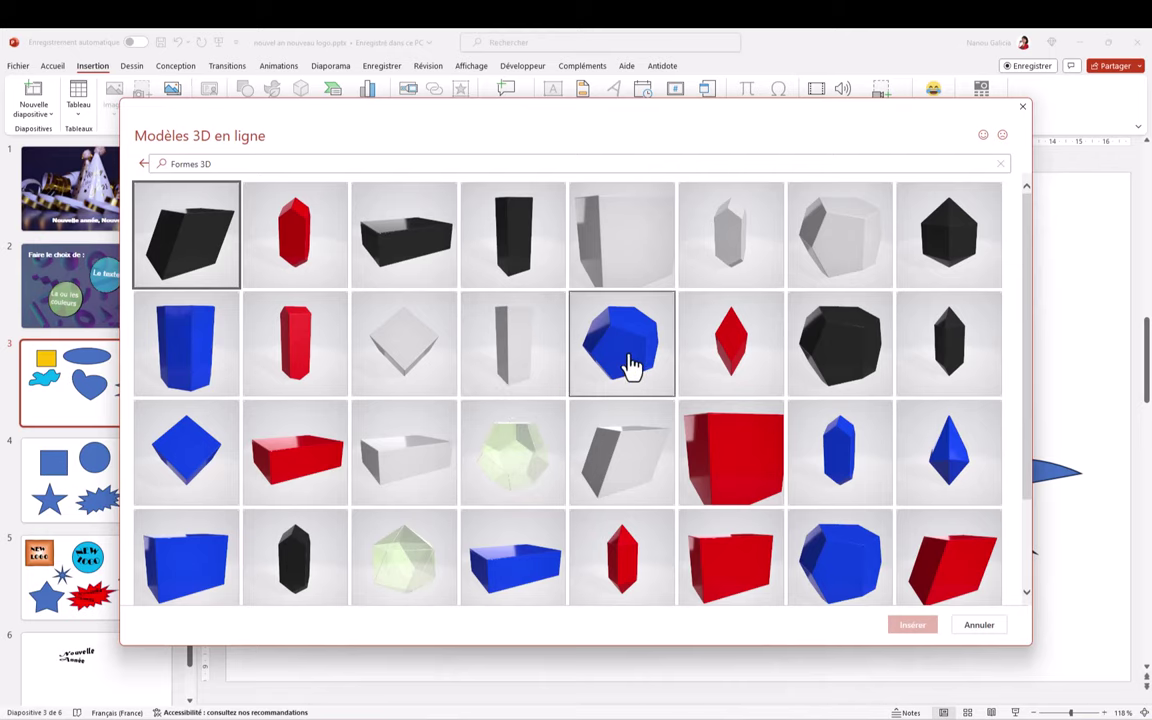
{"action": "left_click", "coordinate": [622, 365]}
{"action": "left_click", "coordinate": [908, 625]}
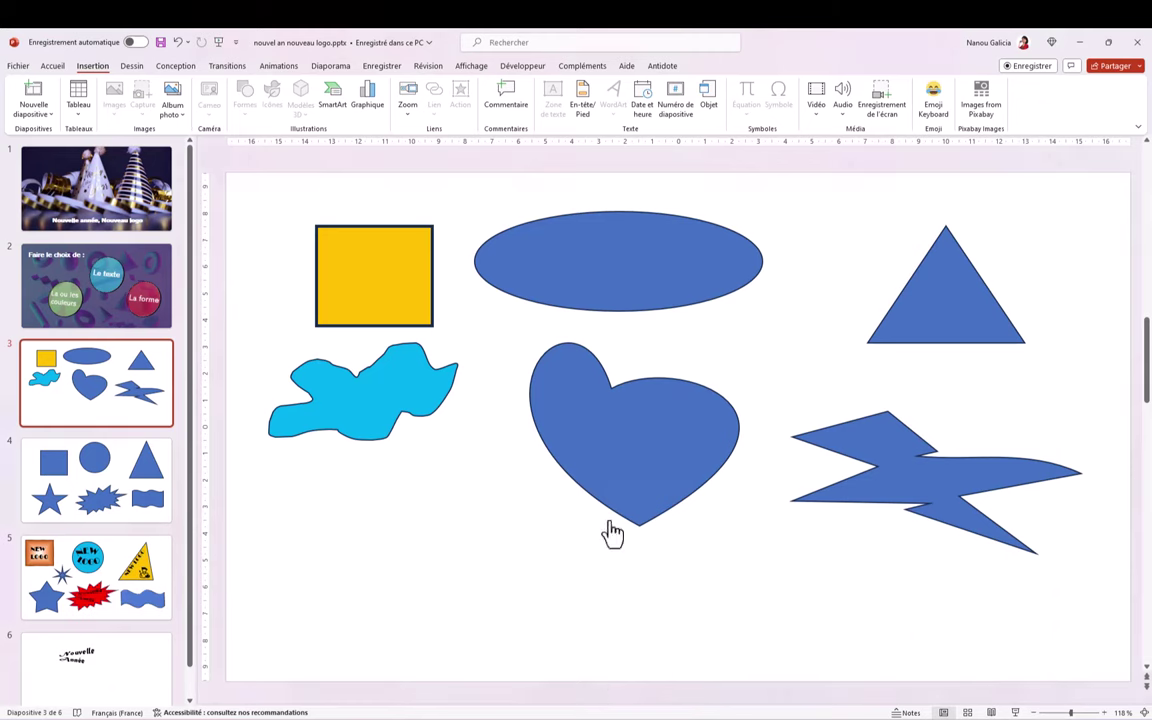
Move the blue dodecahedron to the lower left, shrink it to about 6,64 × 7,01 cm, and rotate it.
{"action": "mouse_move", "coordinate": [673, 453]}
{"action": "left_mouse_down"}
{"action": "mouse_move", "coordinate": [398, 576]}
{"action": "mouse_move", "coordinate": [426, 556]}
{"action": "mouse_move", "coordinate": [448, 575]}
{"action": "left_mouse_up"}
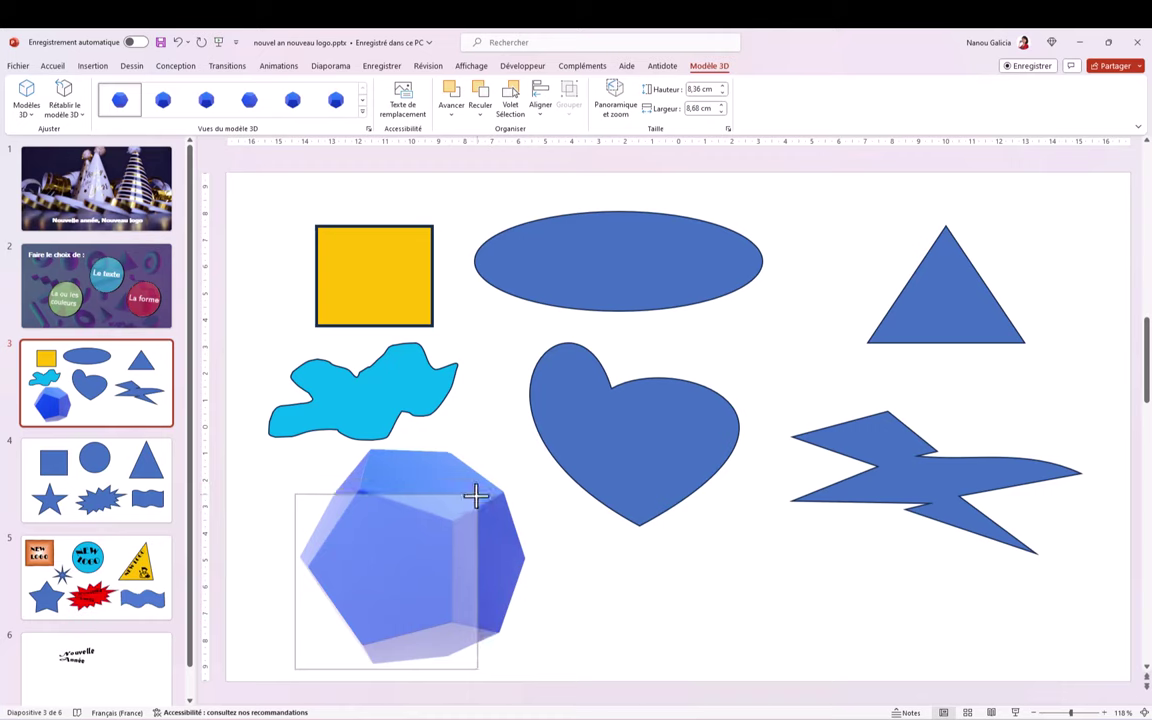
{"action": "left_click_drag", "start_coordinate": [526, 448], "coordinate": [476, 496]}
{"action": "mouse_move", "coordinate": [429, 578]}
{"action": "left_mouse_down"}
{"action": "mouse_move", "coordinate": [462, 536]}
{"action": "mouse_move", "coordinate": [398, 560]}
{"action": "mouse_move", "coordinate": [445, 558]}
{"action": "left_mouse_up"}
{"action": "left_click", "coordinate": [738, 653]}
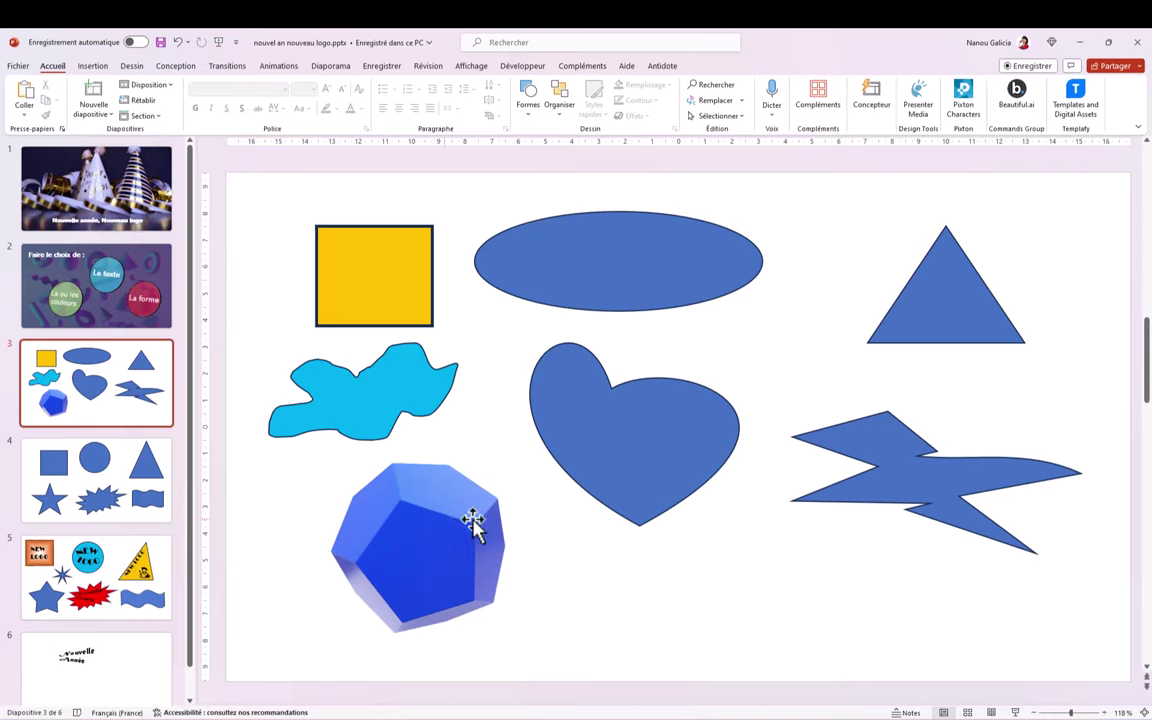
{"action": "left_click", "coordinate": [422, 565]}
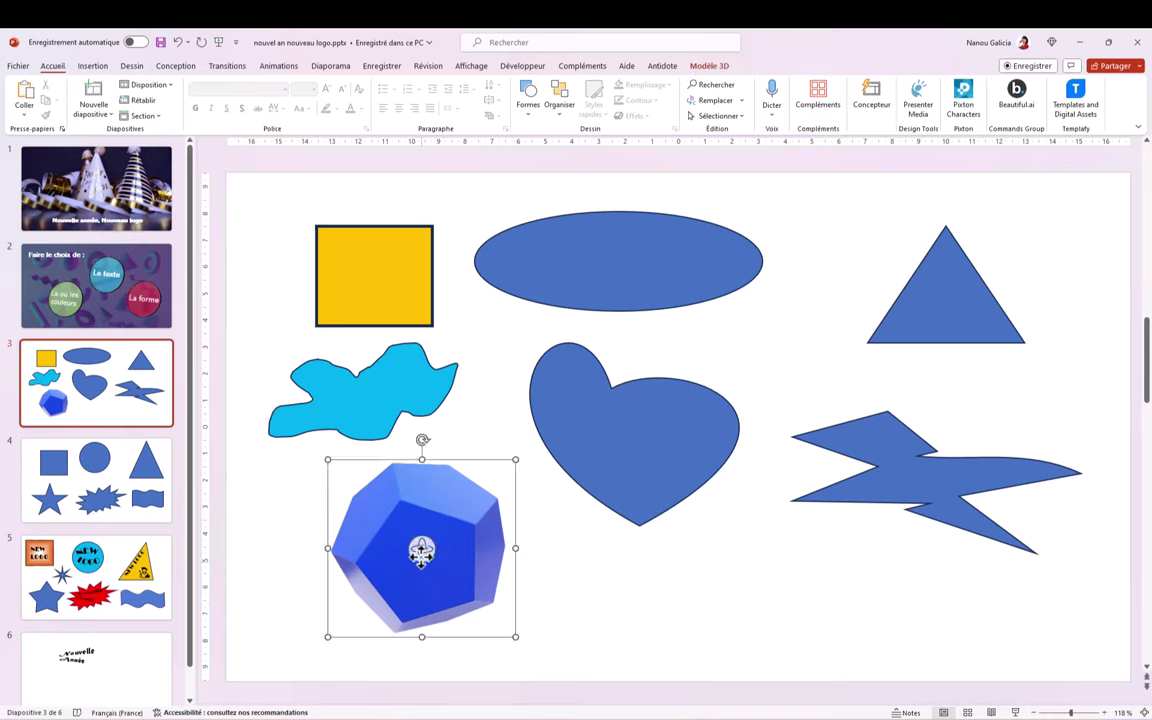
{"action": "left_click_drag", "start_coordinate": [422, 562], "coordinate": [424, 542]}
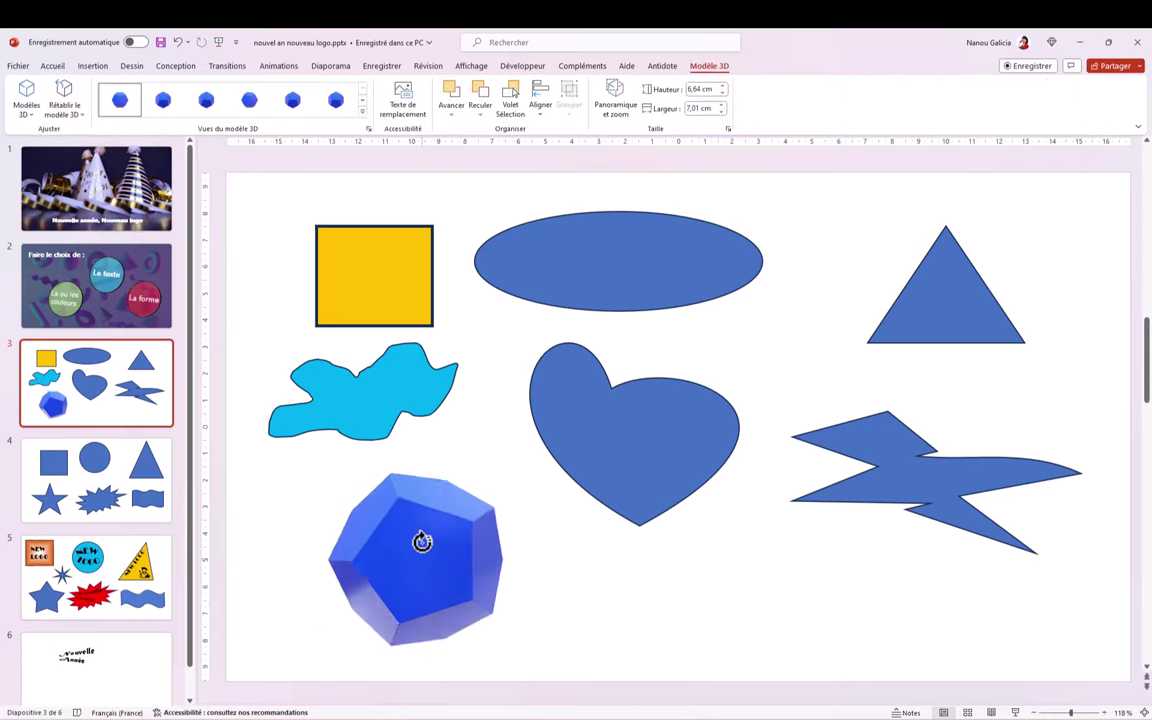
Copy the dodecahedron and paste it onto the slide as a flat picture.
{"action": "right_click", "coordinate": [423, 562]}
{"action": "left_click", "coordinate": [455, 346]}
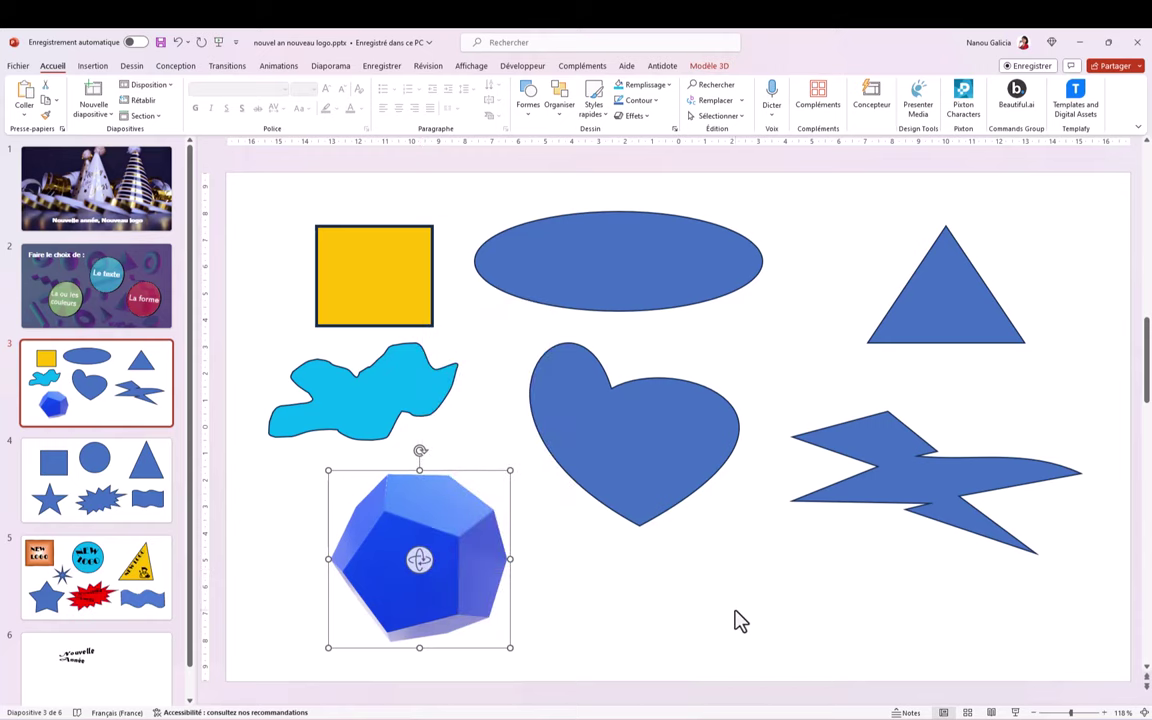
{"action": "left_click", "coordinate": [738, 620]}
{"action": "right_click", "coordinate": [738, 620]}
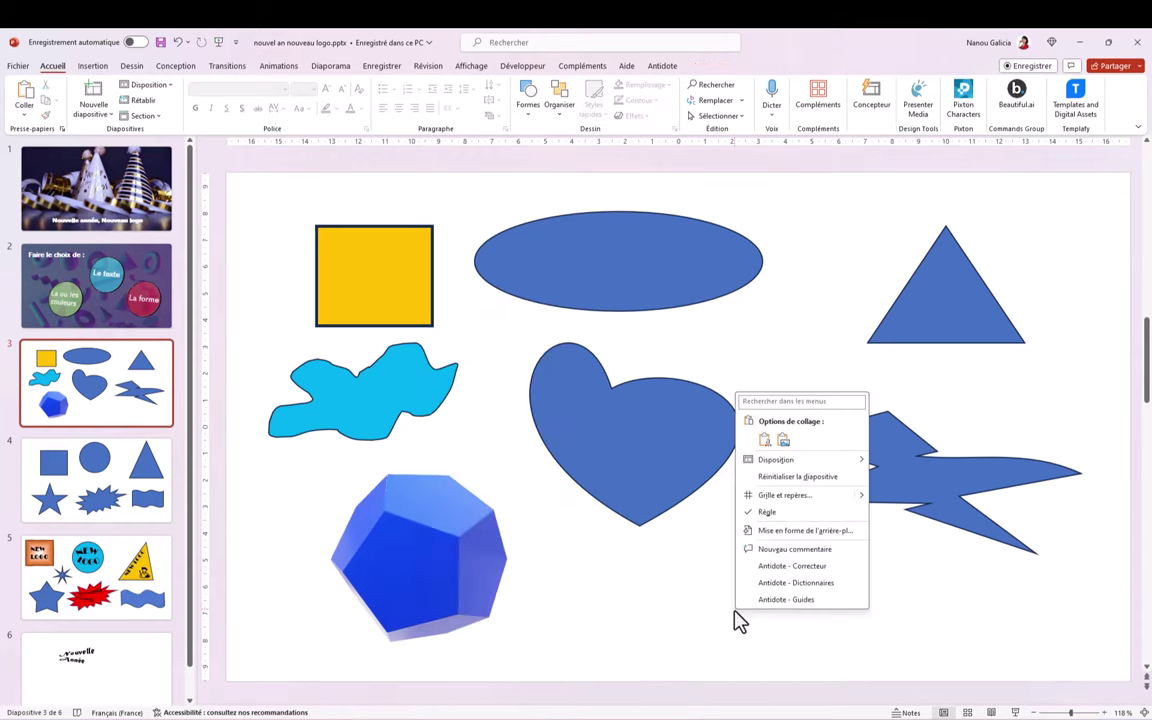
{"action": "left_click", "coordinate": [785, 448]}
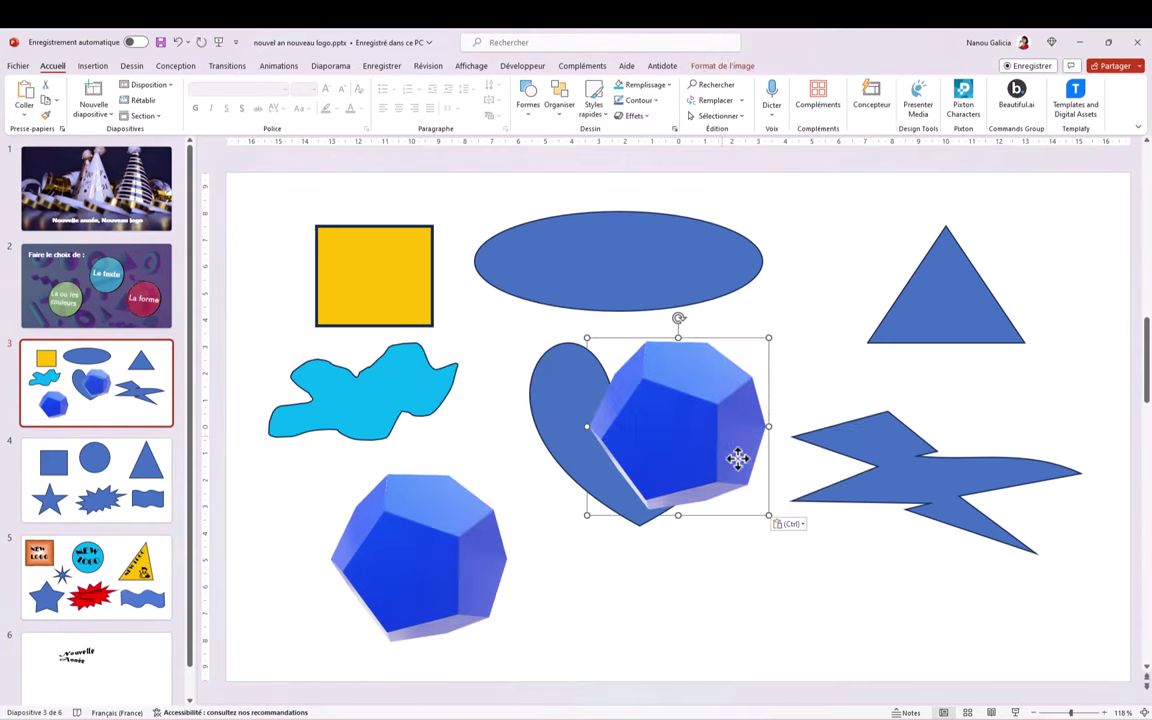
Move the picture copy below the heart and shrink it.
{"action": "mouse_move", "coordinate": [738, 458]}
{"action": "left_mouse_down"}
{"action": "mouse_move", "coordinate": [790, 620]}
{"action": "mouse_move", "coordinate": [791, 606]}
{"action": "left_mouse_up"}
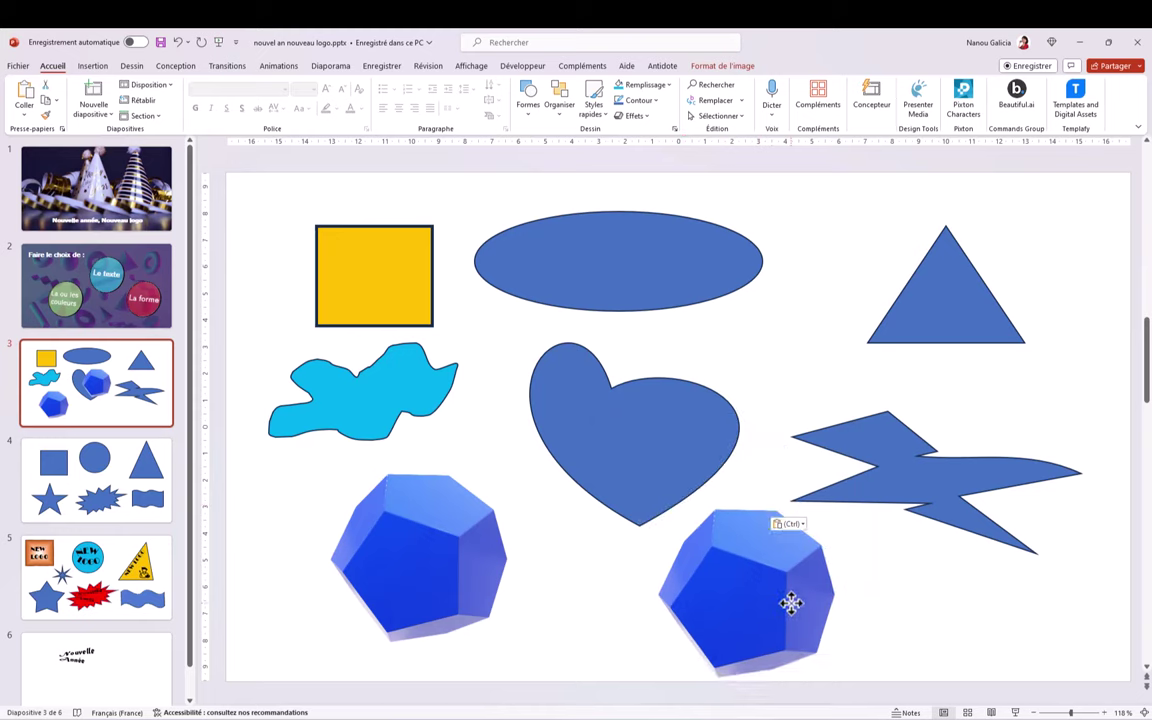
{"action": "left_click_drag", "start_coordinate": [836, 503], "coordinate": [800, 540]}
{"action": "left_click_drag", "start_coordinate": [771, 604], "coordinate": [775, 590]}
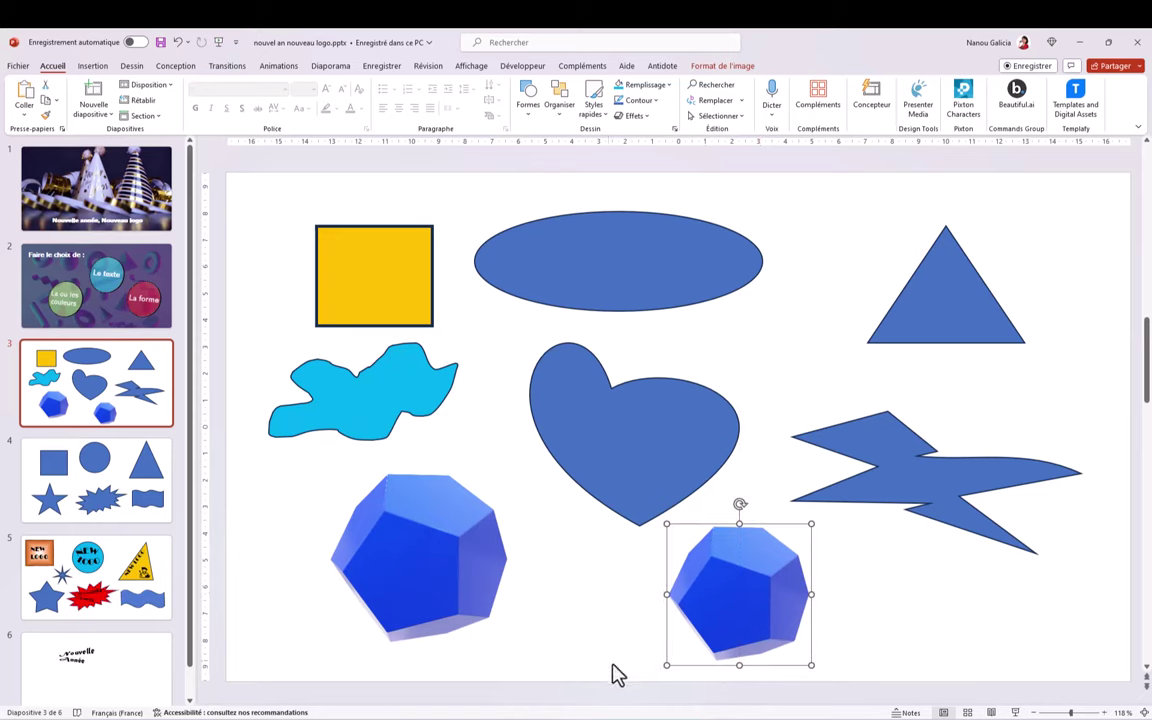
{"action": "scroll", "coordinate": [590, 395], "scroll_direction": "down", "scroll_amount": 2}
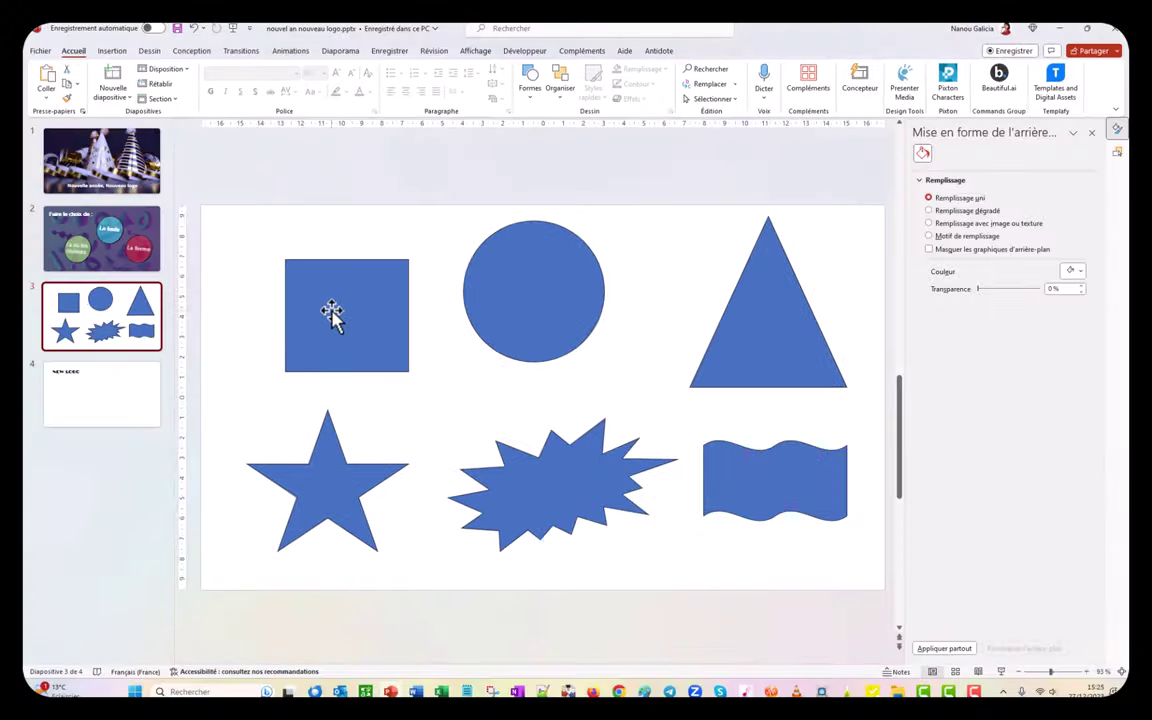
Copy the blue square from slide 3, paste it on slide 4, and place it under NEW LOGO.
{"action": "left_click", "coordinate": [331, 310]}
{"action": "right_click", "coordinate": [331, 310]}
{"action": "left_click", "coordinate": [368, 332]}
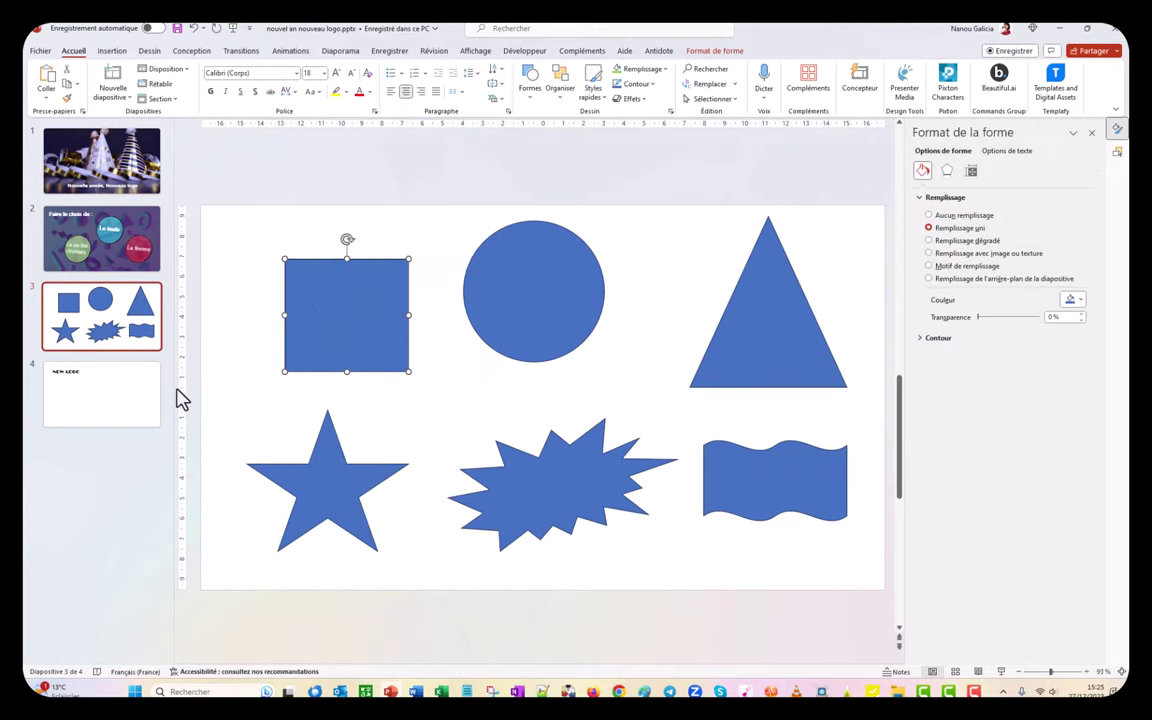
{"action": "left_click", "coordinate": [150, 398]}
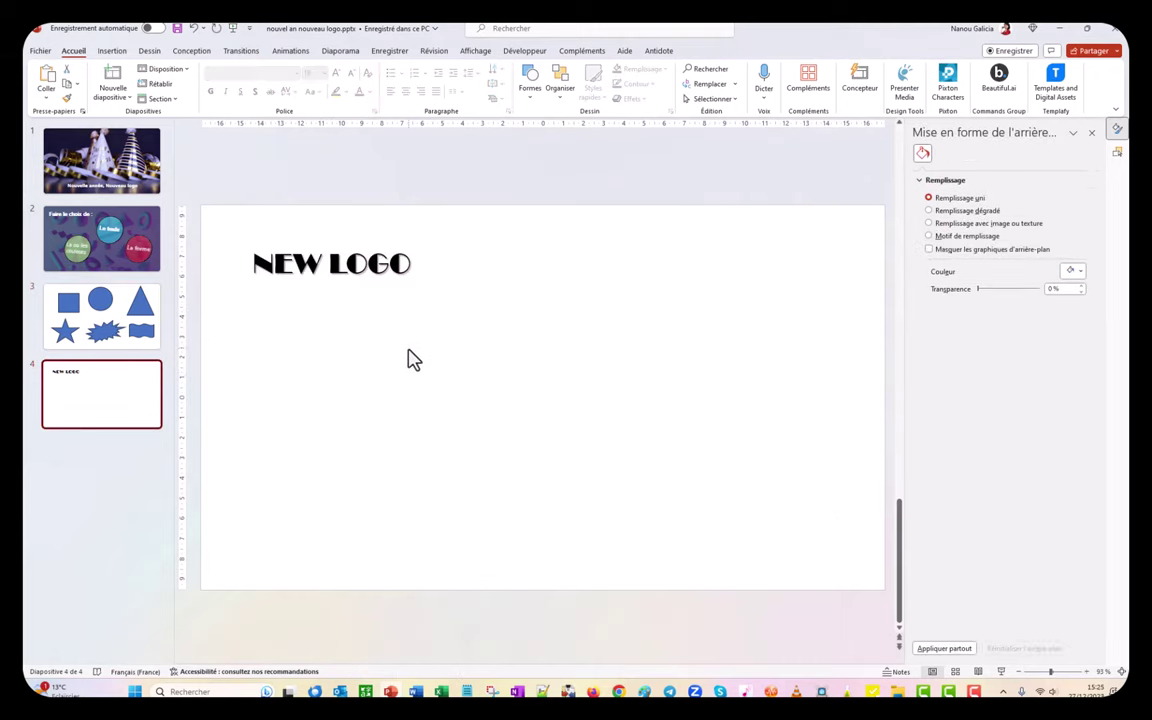
{"action": "right_click", "coordinate": [408, 351]}
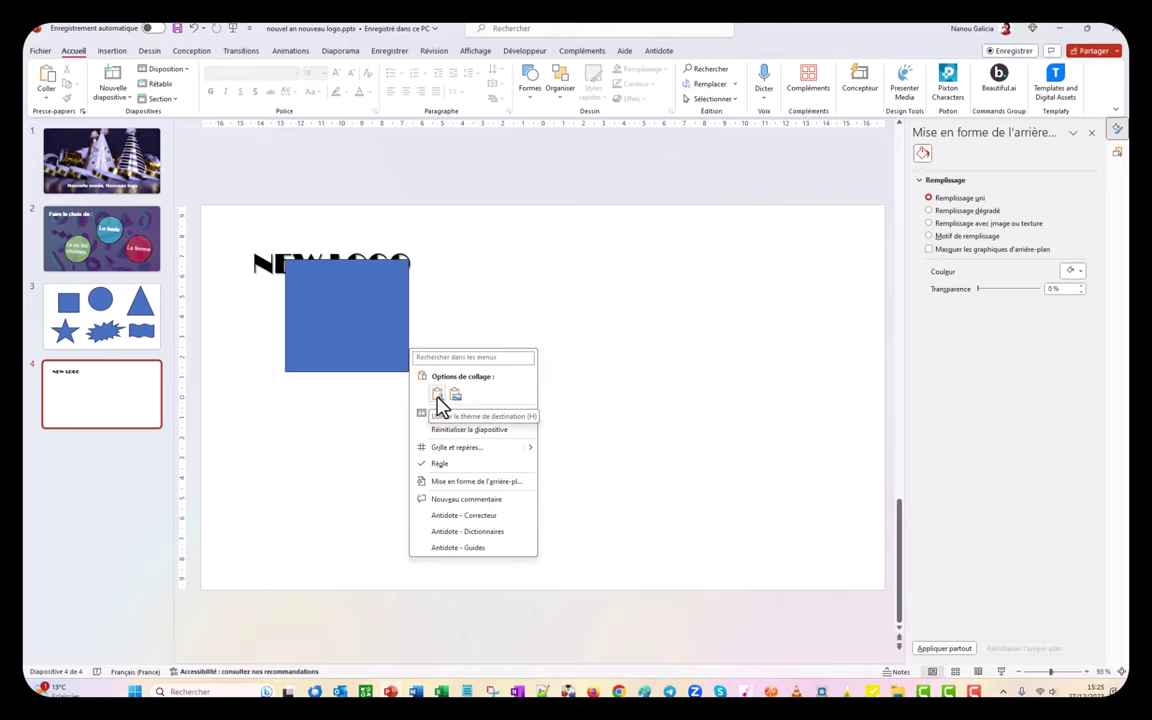
{"action": "left_click", "coordinate": [437, 400]}
{"action": "left_click_drag", "start_coordinate": [358, 320], "coordinate": [346, 361]}
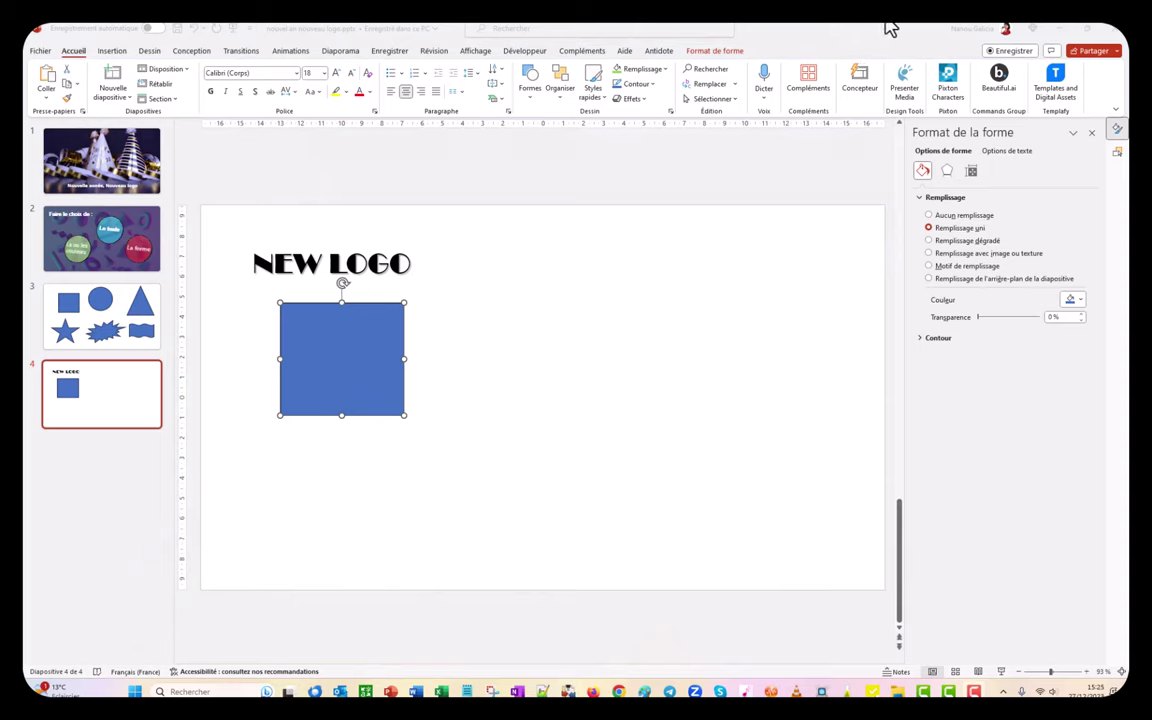
Give the square a rectangular gradient fill radiating from the centre.
{"action": "left_click", "coordinate": [352, 375]}
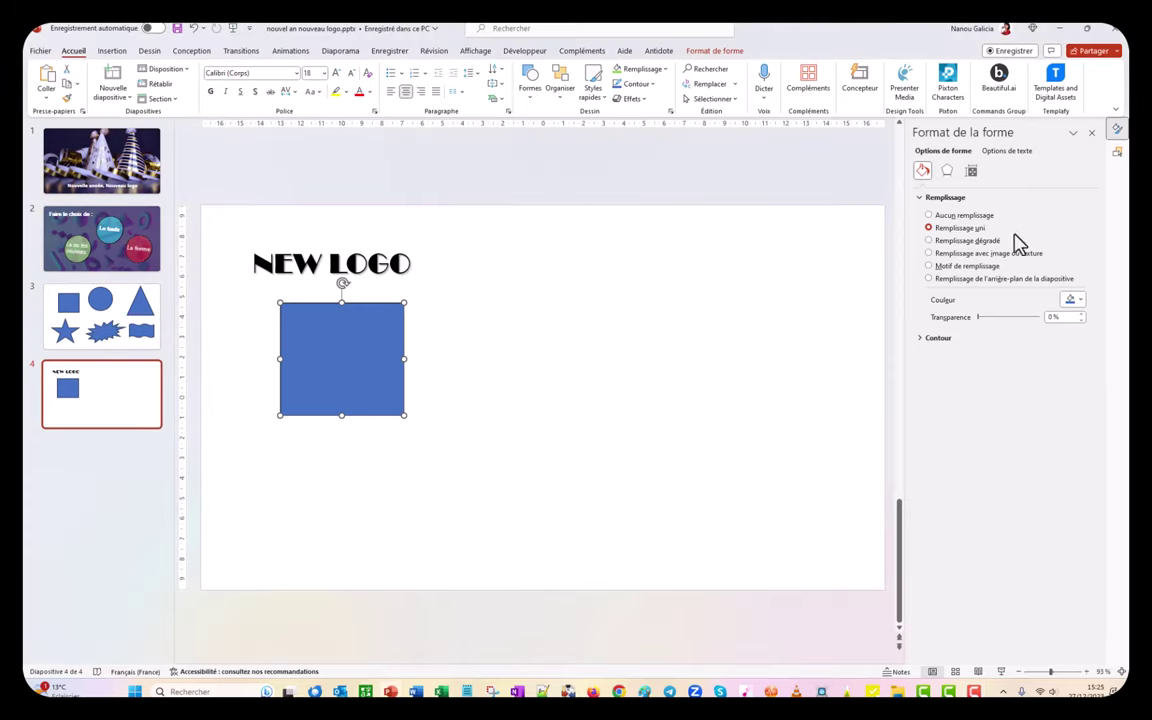
{"action": "left_click", "coordinate": [960, 241]}
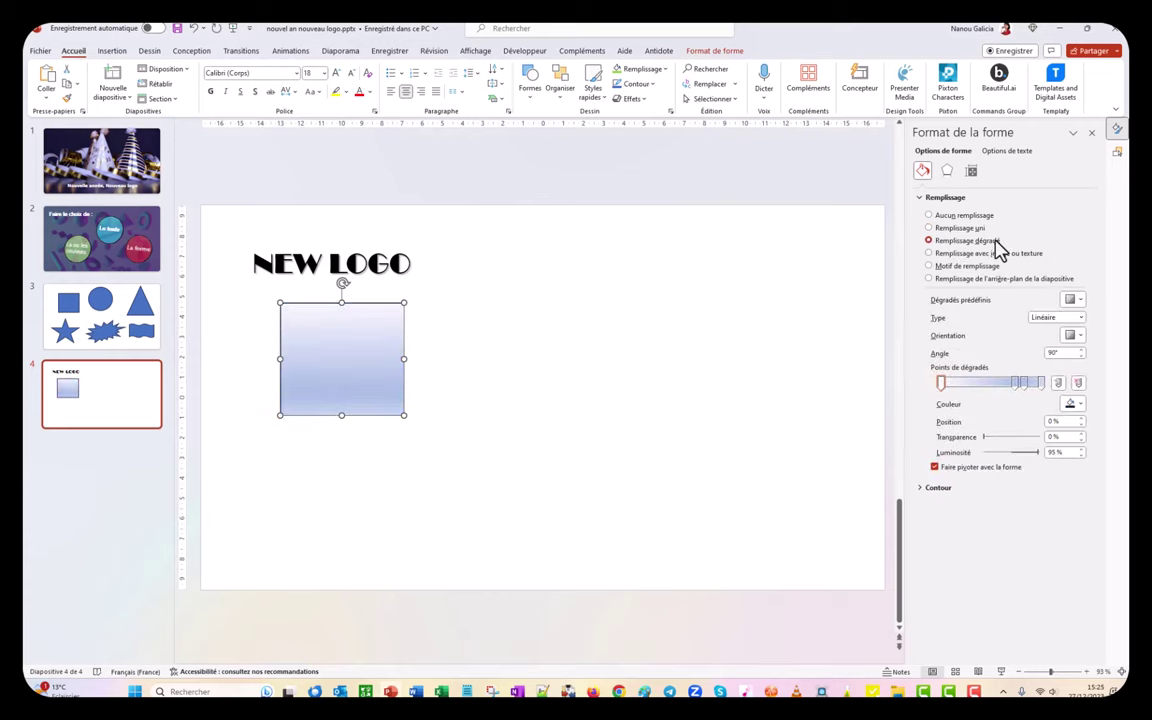
{"action": "left_click", "coordinate": [1077, 300]}
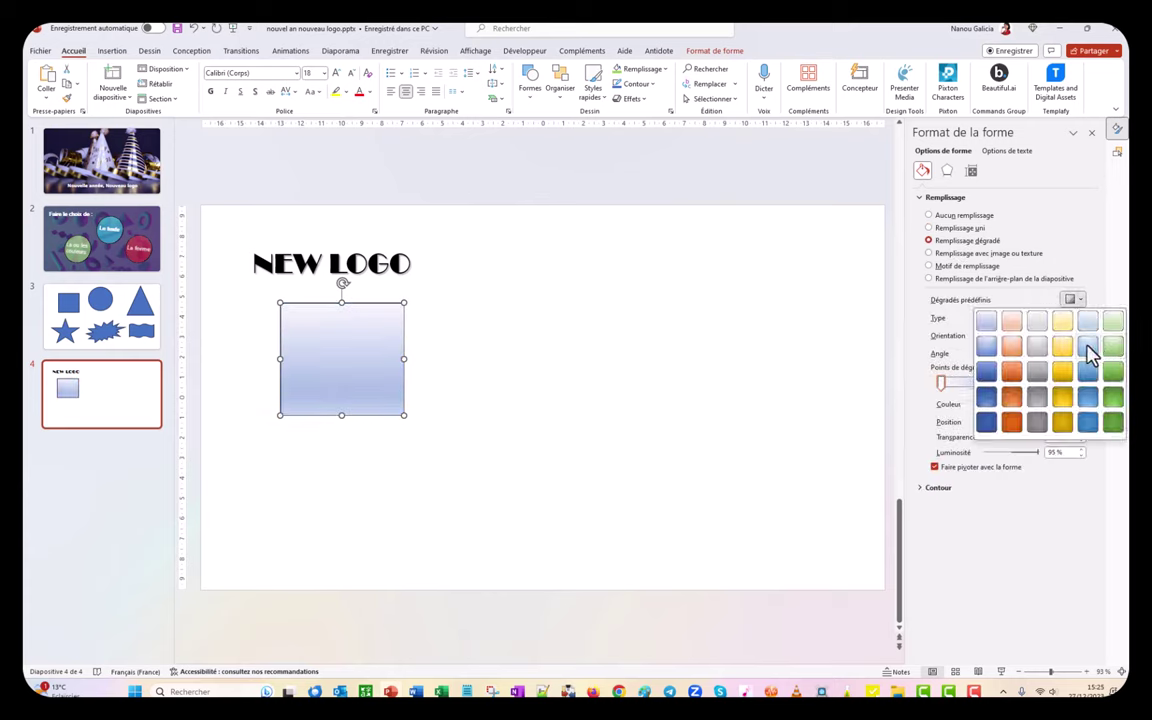
{"action": "left_click", "coordinate": [1089, 354]}
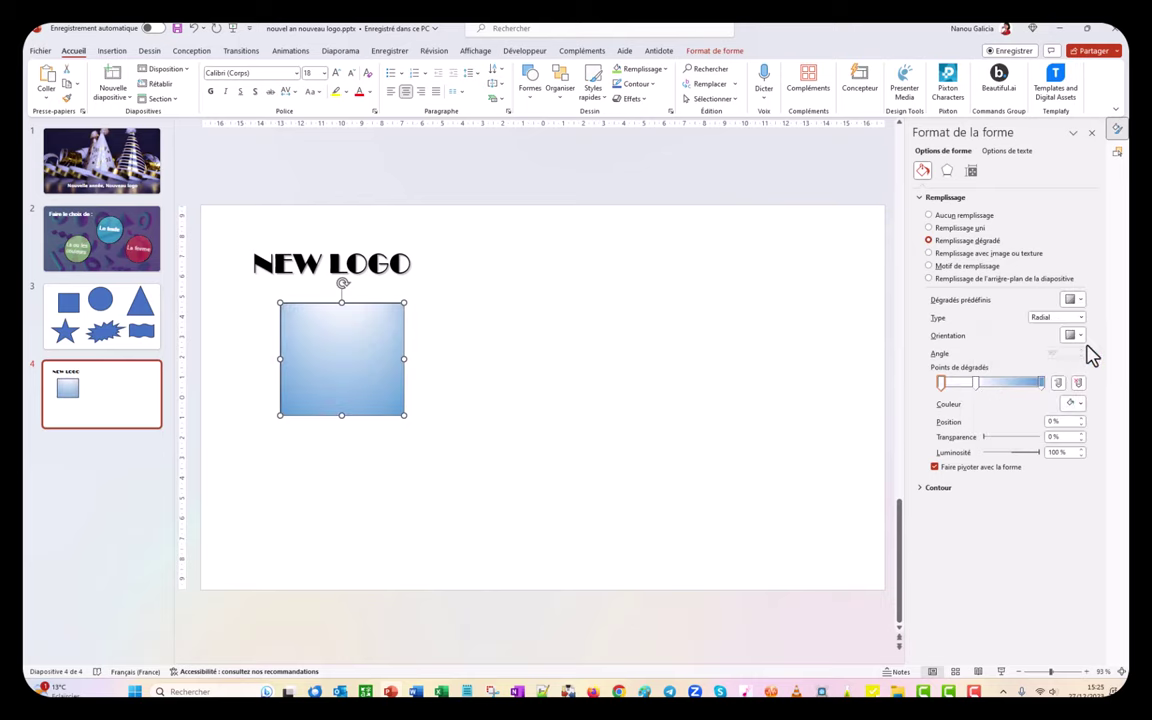
{"action": "left_click", "coordinate": [1085, 322]}
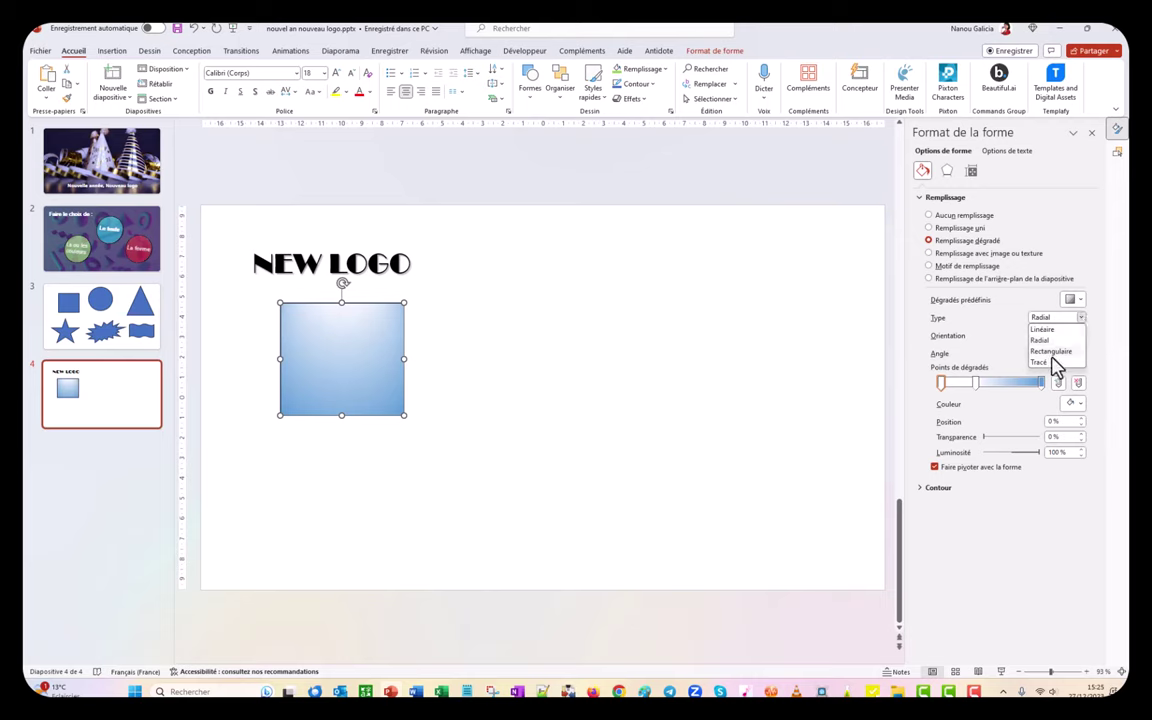
{"action": "left_click", "coordinate": [1050, 352]}
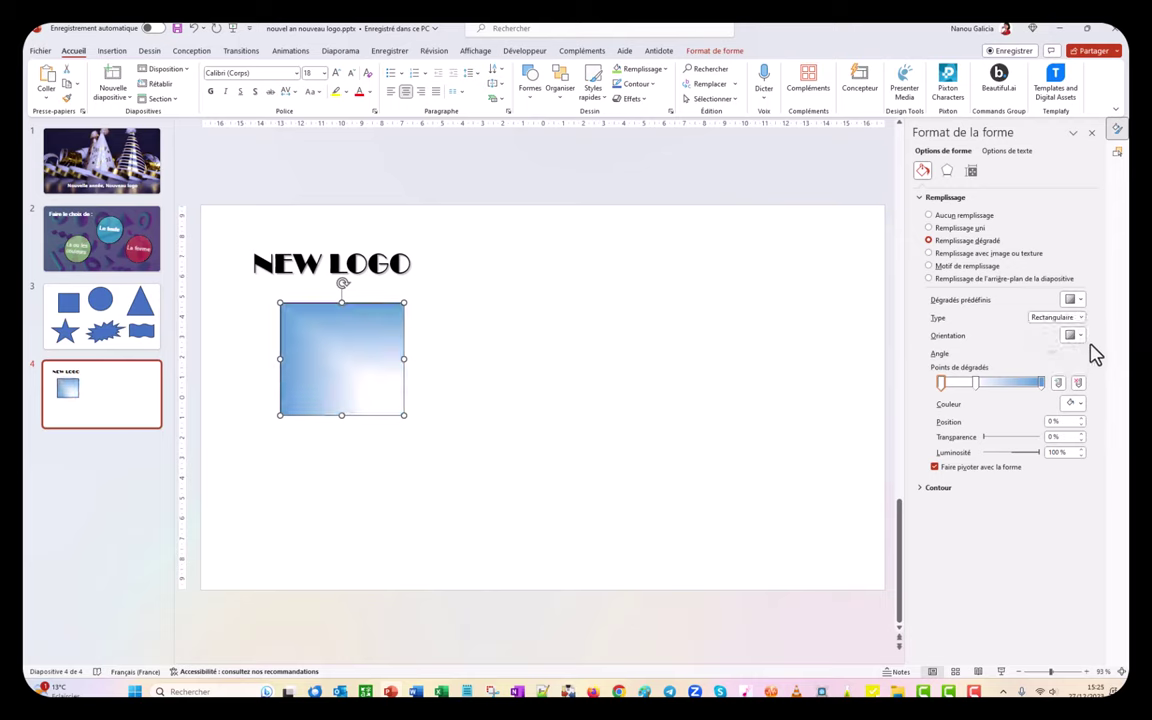
{"action": "left_click", "coordinate": [1077, 336]}
{"action": "left_click", "coordinate": [1065, 358]}
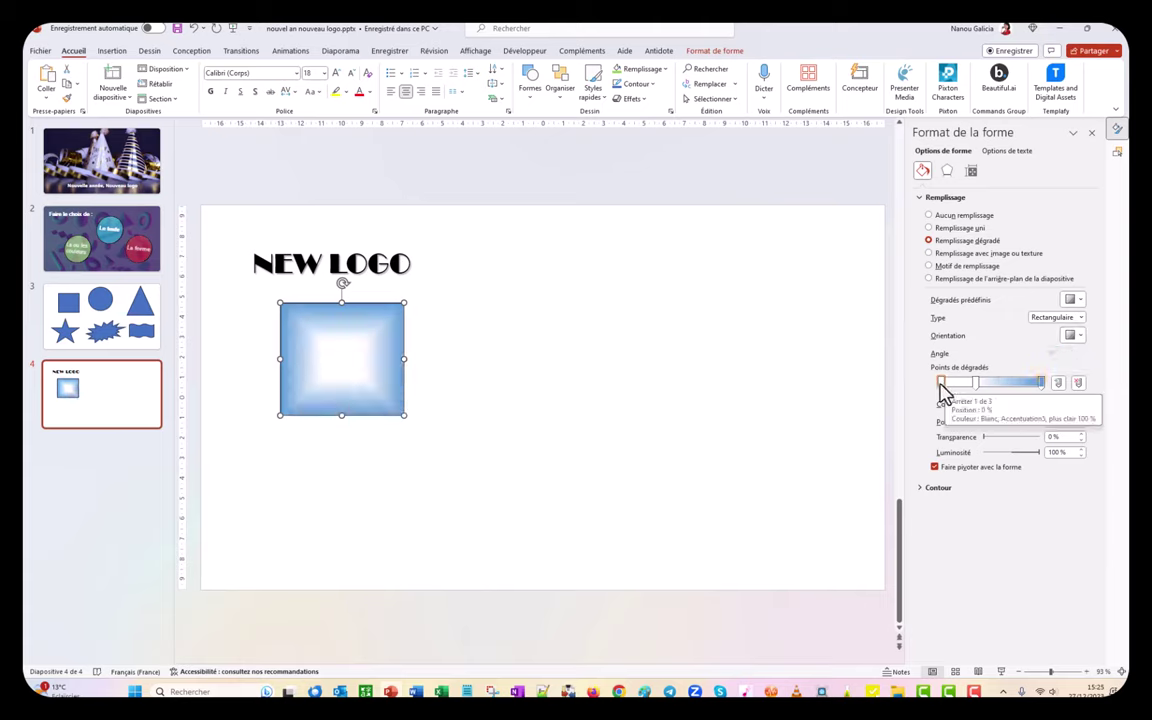
Recolour the gradient stops orange and lighter shades, with the left stop at 80 % luminosity.
{"action": "left_click", "coordinate": [940, 384]}
{"action": "left_click", "coordinate": [1072, 403]}
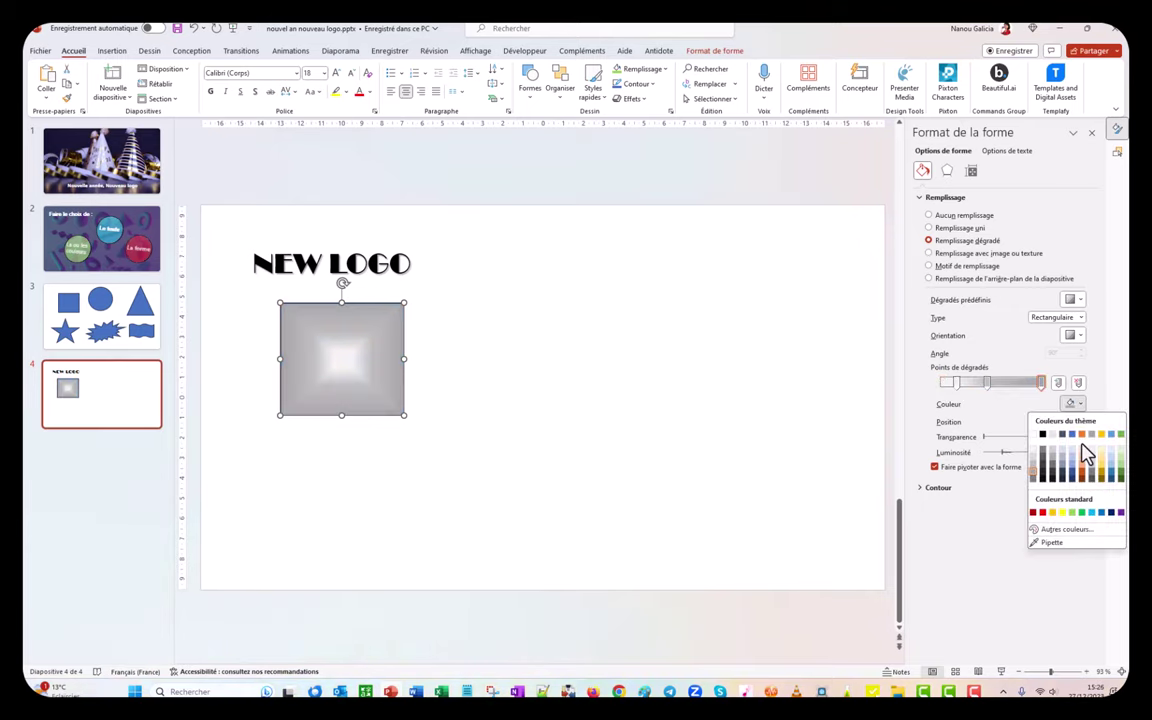
{"action": "left_click", "coordinate": [1081, 477]}
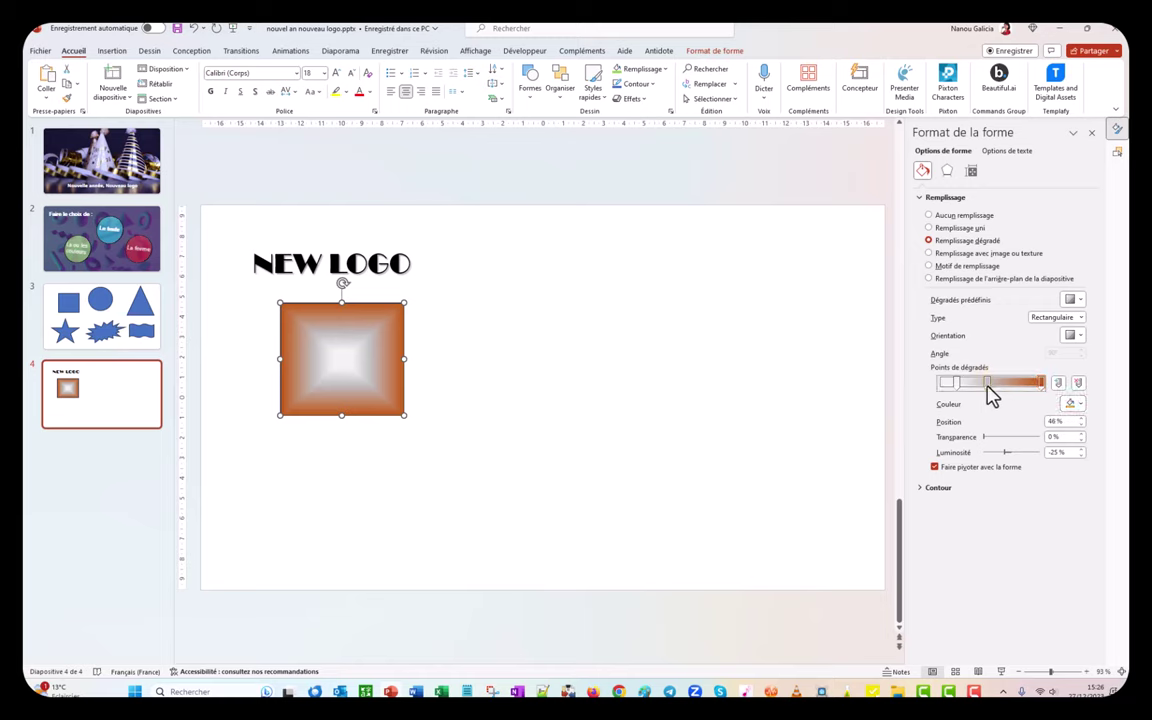
{"action": "left_click", "coordinate": [987, 384]}
{"action": "left_click", "coordinate": [1079, 404]}
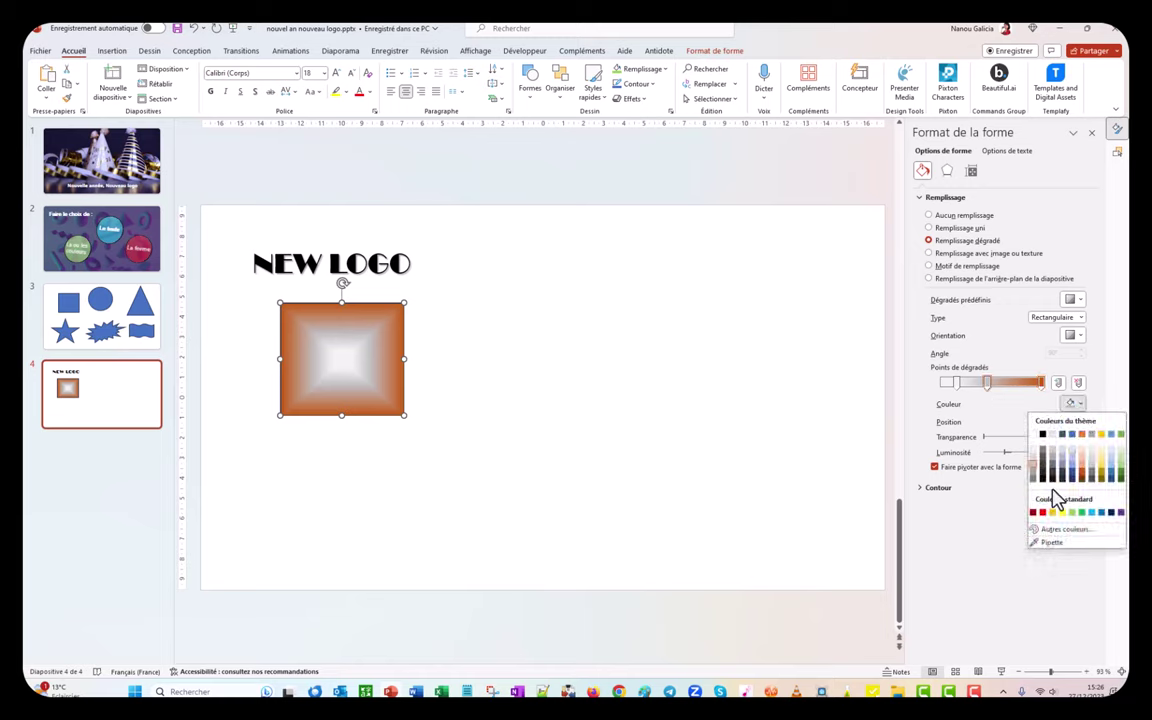
{"action": "left_click", "coordinate": [1086, 470]}
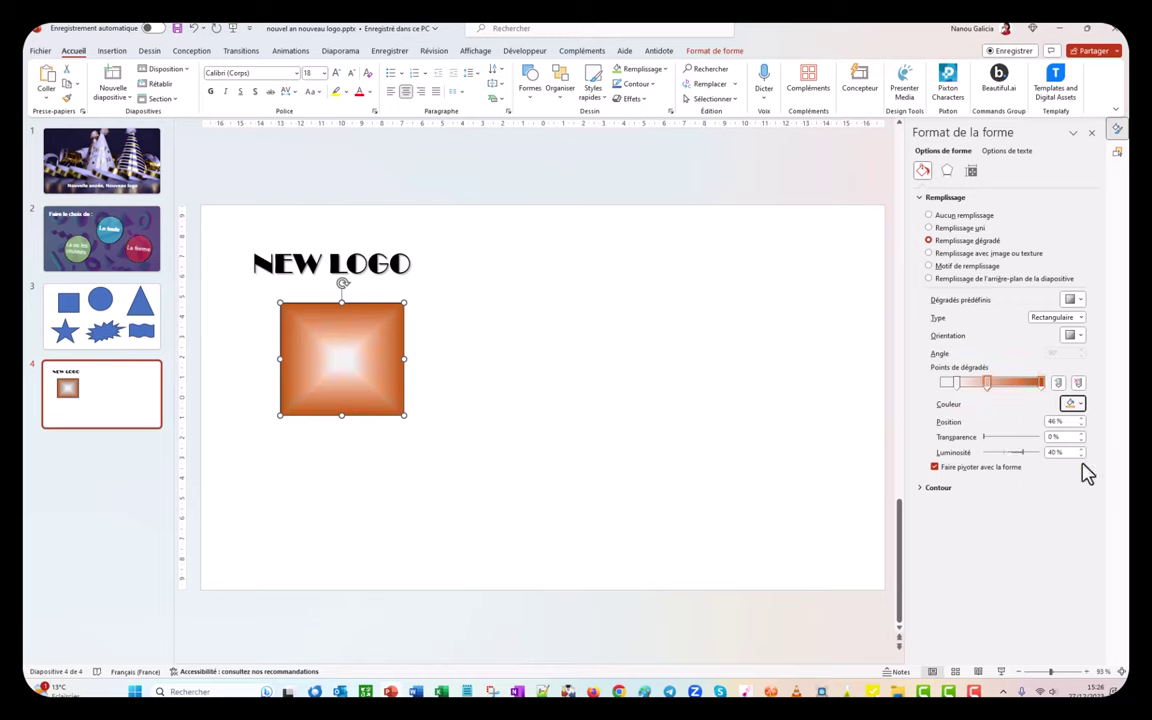
{"action": "left_click", "coordinate": [957, 386]}
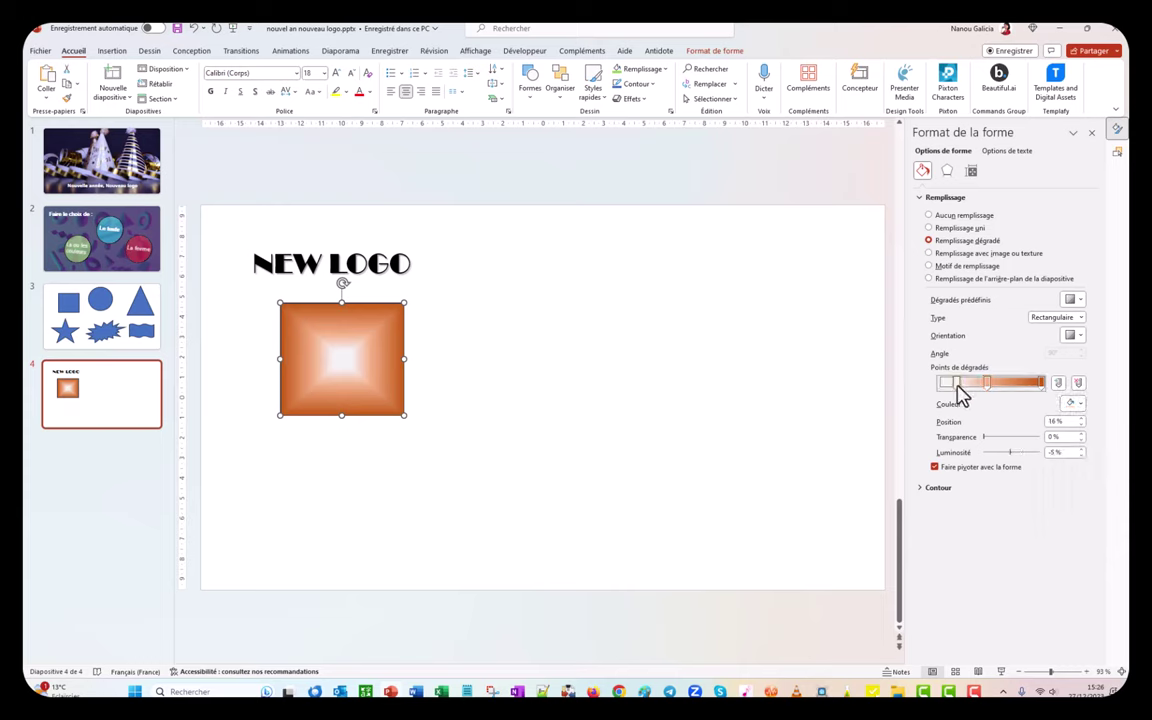
{"action": "left_click", "coordinate": [1080, 404]}
{"action": "left_click", "coordinate": [1087, 462]}
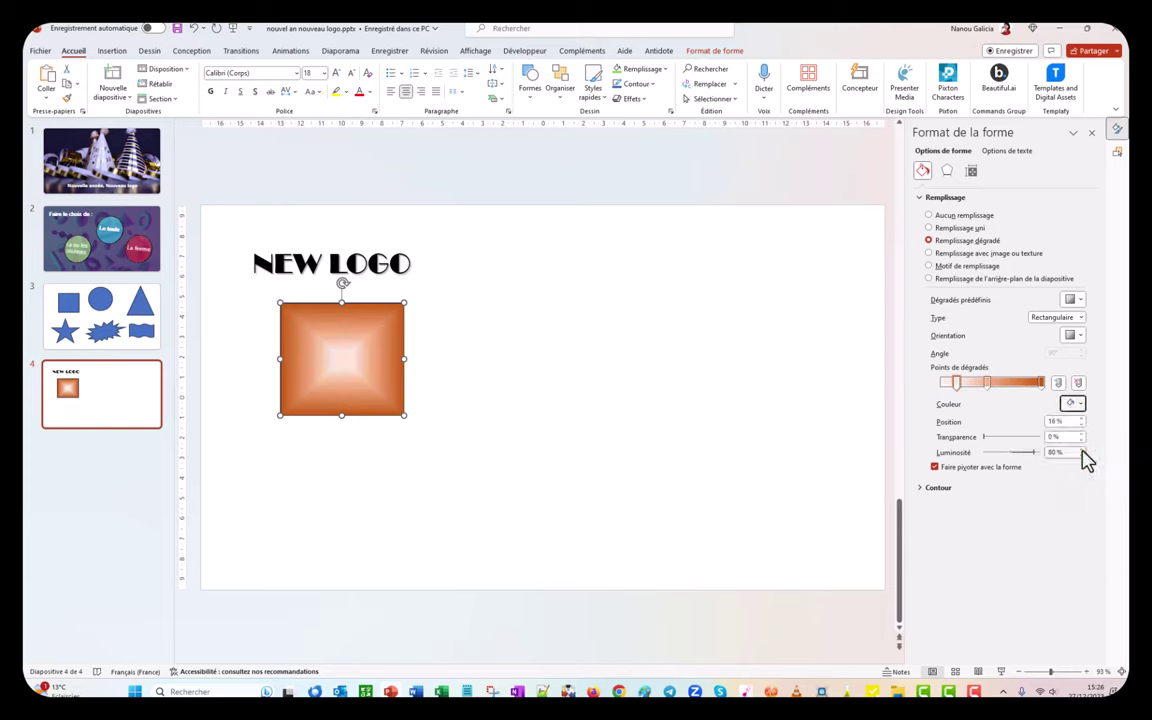
{"action": "left_click", "coordinate": [671, 470]}
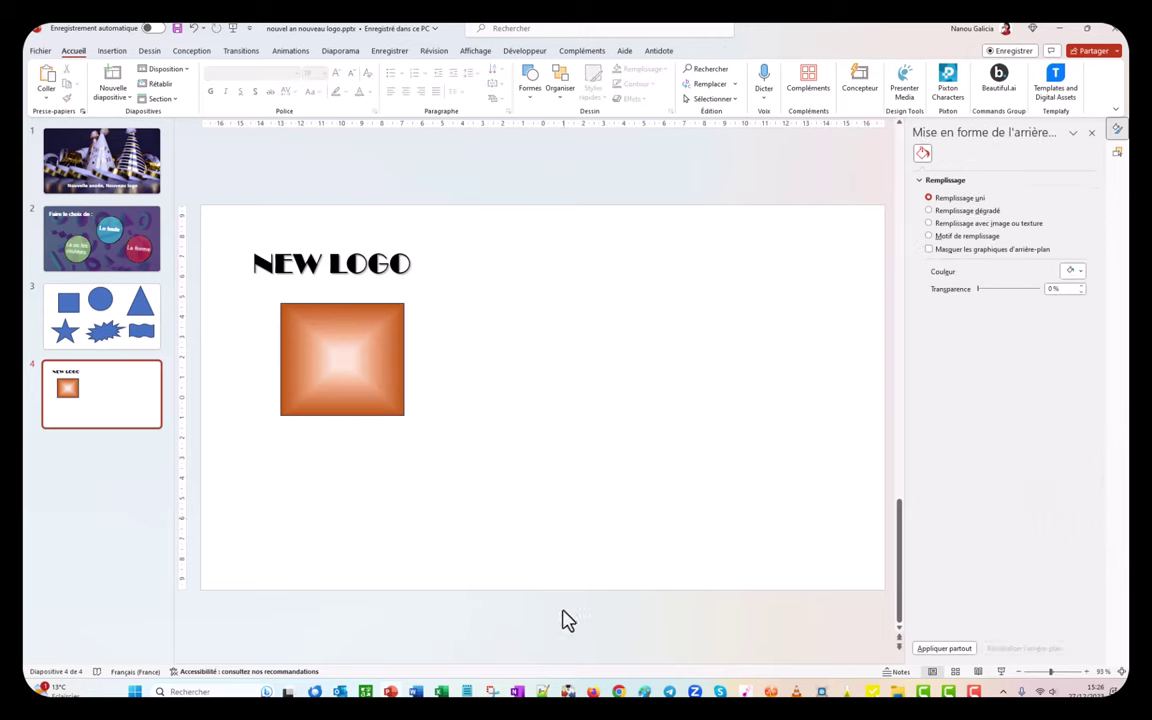
{"action": "left_click", "coordinate": [364, 340]}
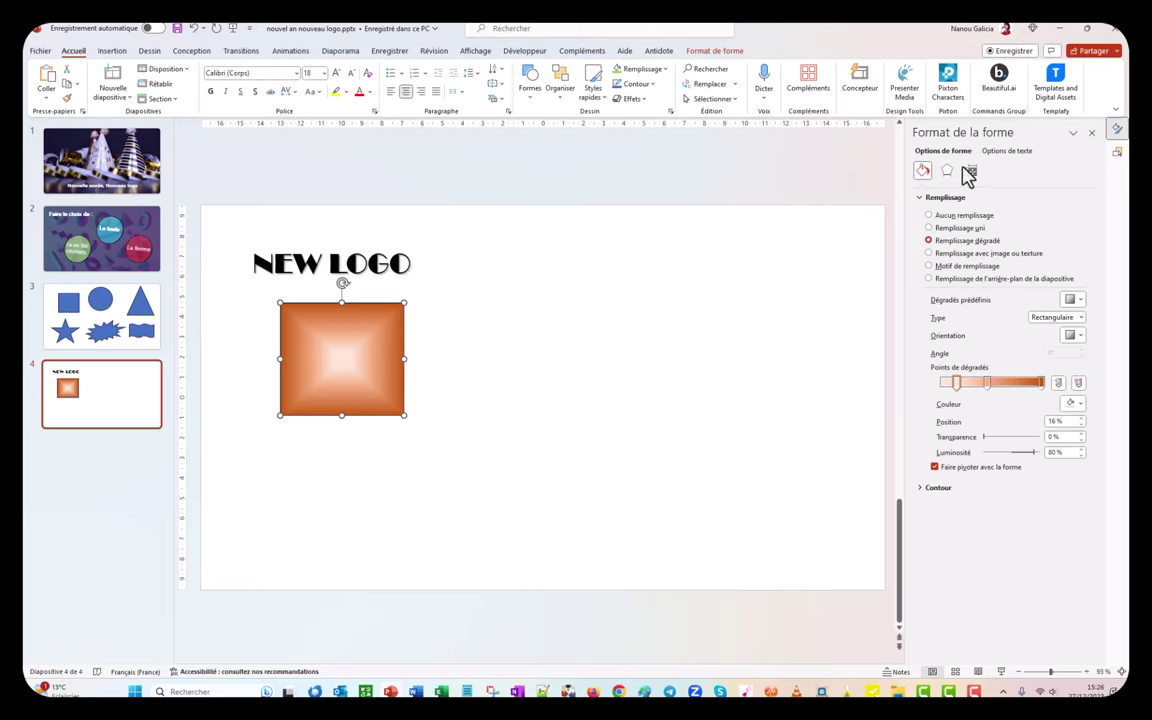
Thicken the square's outline to 5,25 pt.
{"action": "left_click", "coordinate": [925, 488]}
{"action": "scroll", "coordinate": [972, 480], "scroll_direction": "down", "scroll_amount": 2}
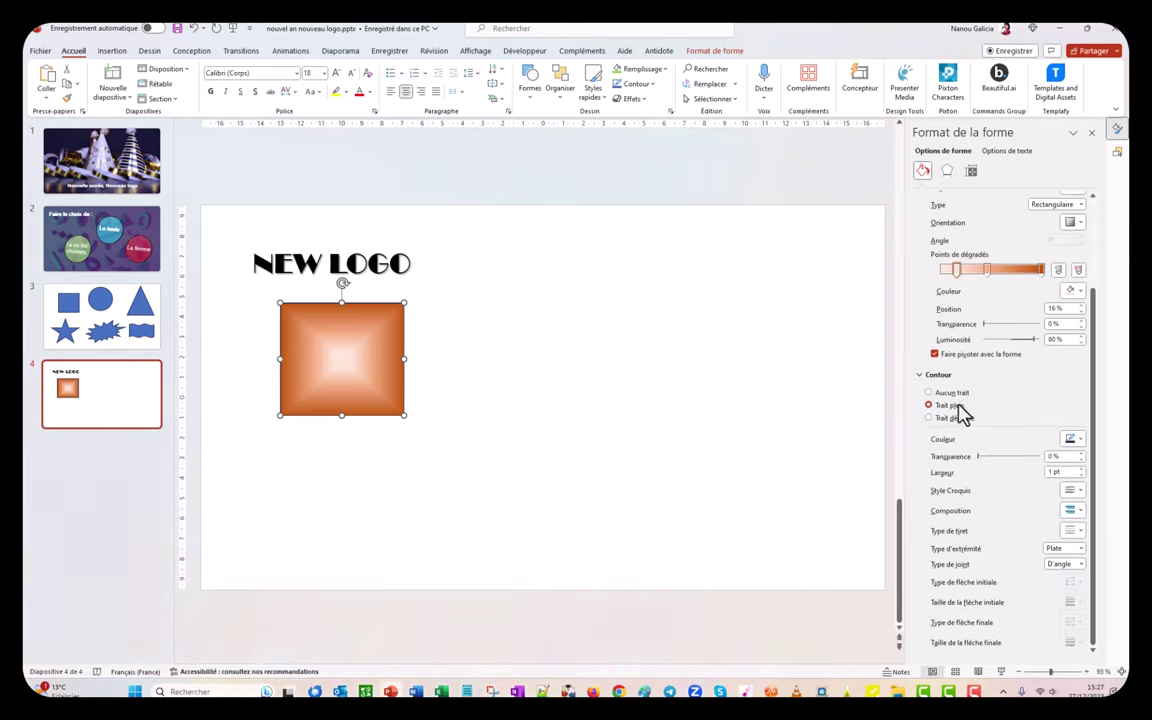
{"action": "left_click", "coordinate": [1081, 469]}
{"action": "left_click", "coordinate": [1081, 469]}
{"action": "left_click", "coordinate": [1081, 469]}
{"action": "left_click", "coordinate": [1081, 469]}
{"action": "left_click", "coordinate": [1081, 469]}
{"action": "left_click", "coordinate": [1081, 469]}
{"action": "left_click", "coordinate": [1081, 469]}
{"action": "left_click", "coordinate": [1081, 469]}
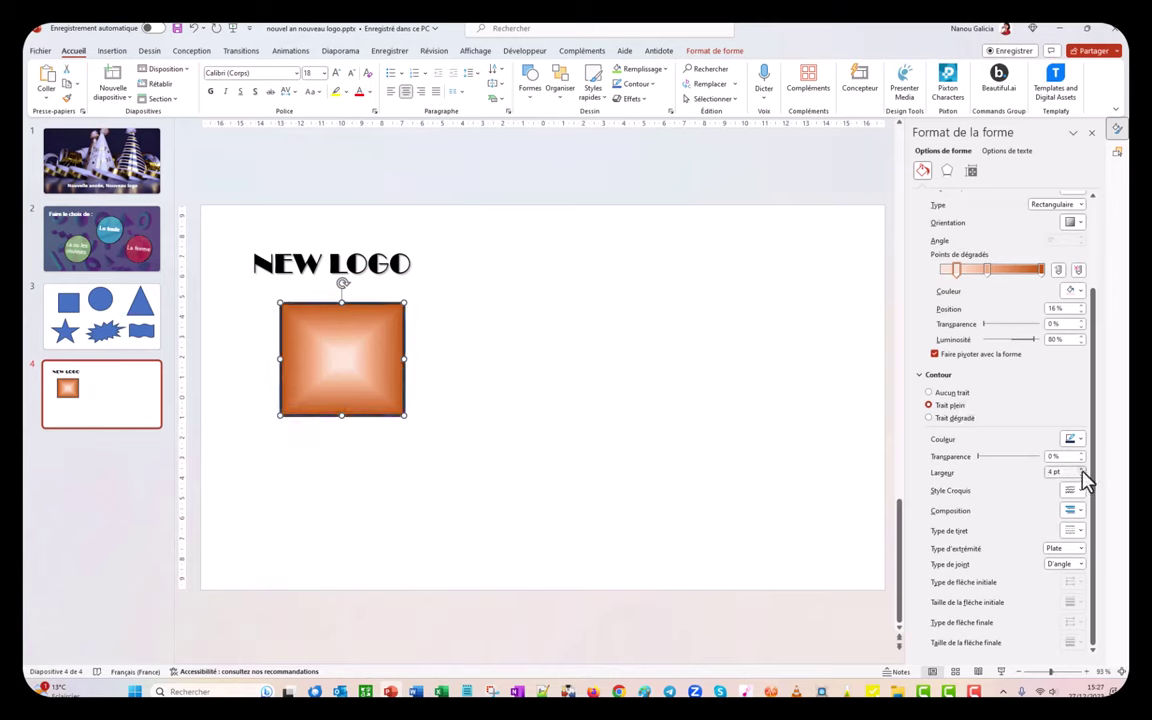
{"action": "left_click", "coordinate": [1081, 470]}
{"action": "left_click", "coordinate": [1081, 470]}
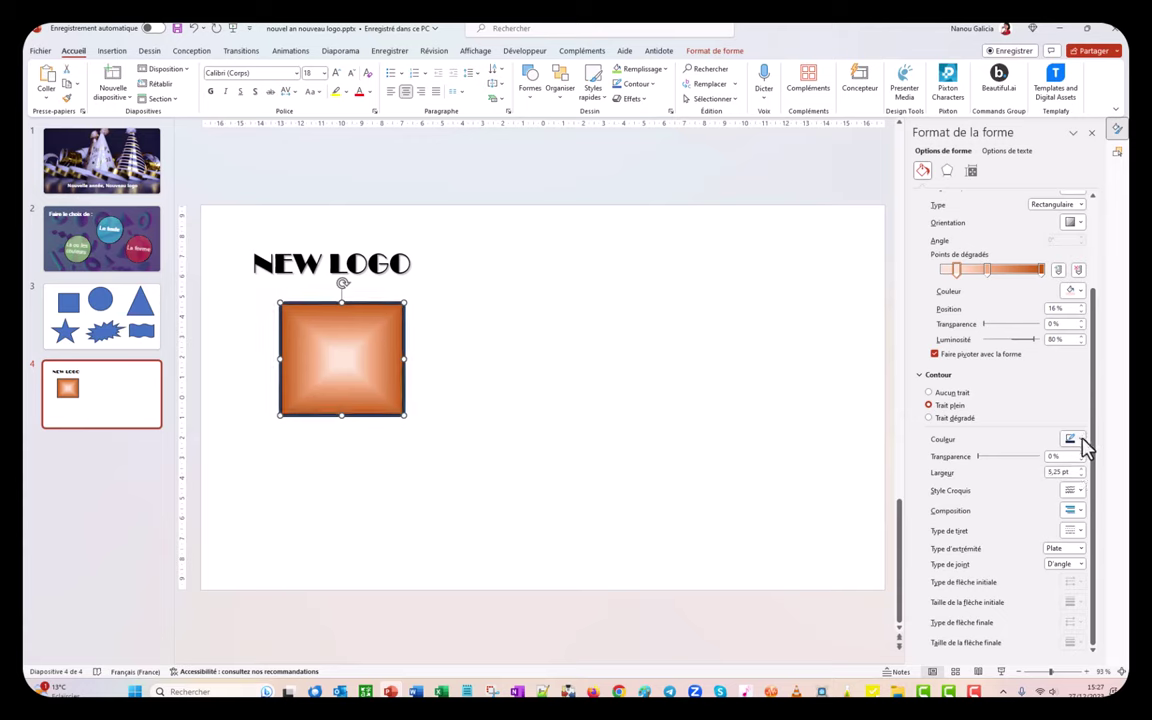
Make the outline dark brown with rounded line caps.
{"action": "left_click", "coordinate": [1082, 441]}
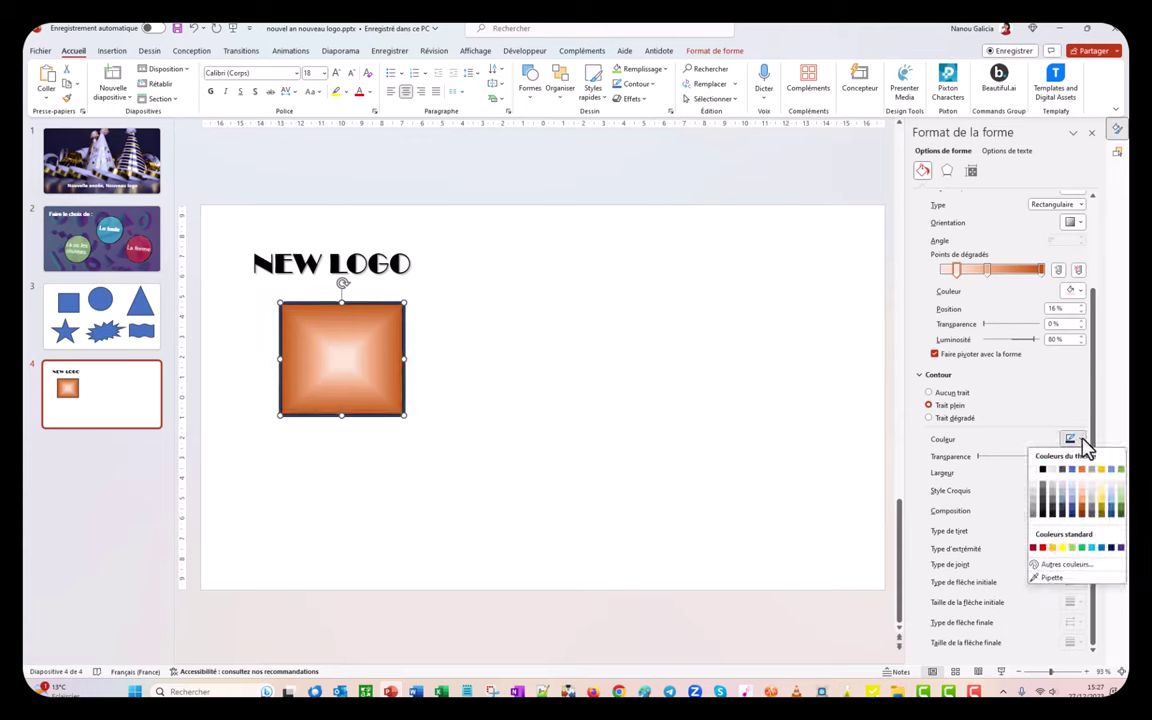
{"action": "left_click", "coordinate": [1083, 514]}
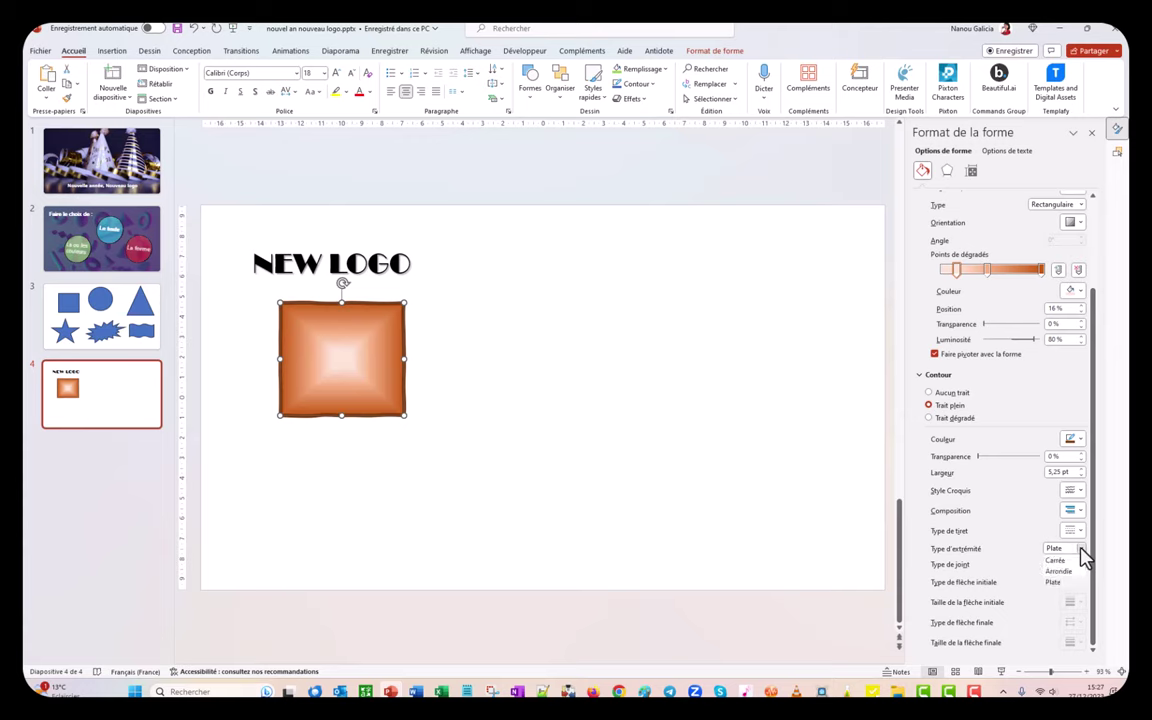
{"action": "left_click", "coordinate": [1080, 549]}
{"action": "left_click", "coordinate": [1060, 572]}
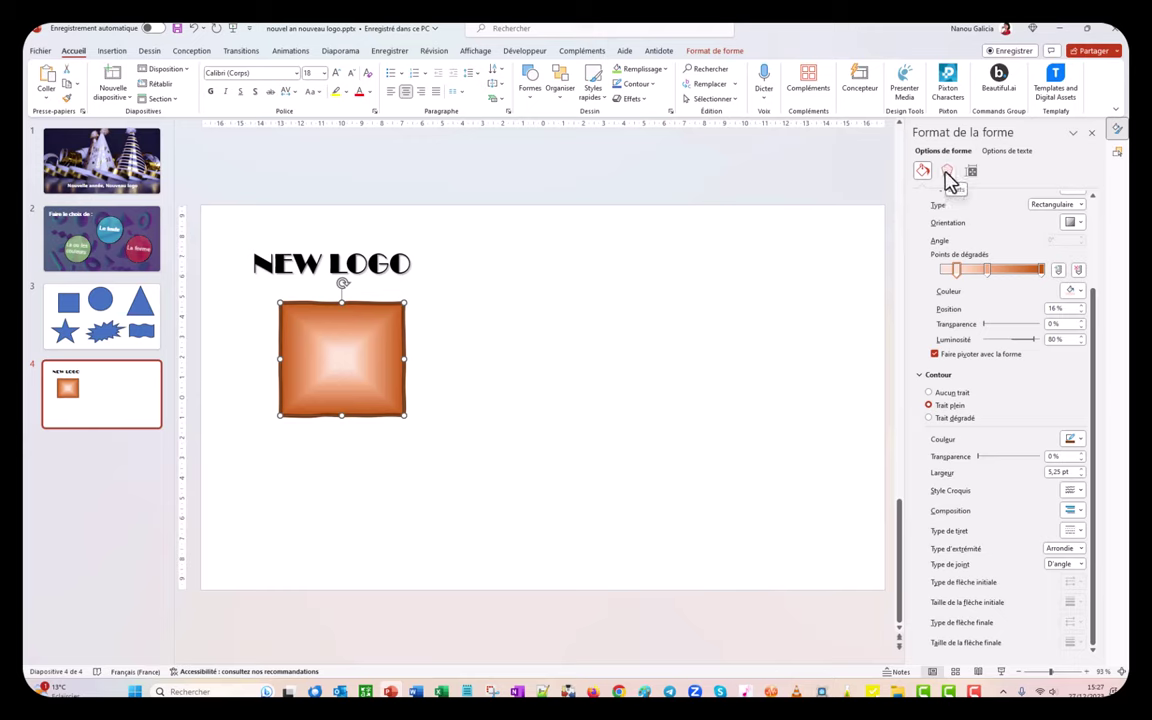
Apply an outer shadow preset to the square and raise its distance to 6 pt.
{"action": "left_click", "coordinate": [948, 173]}
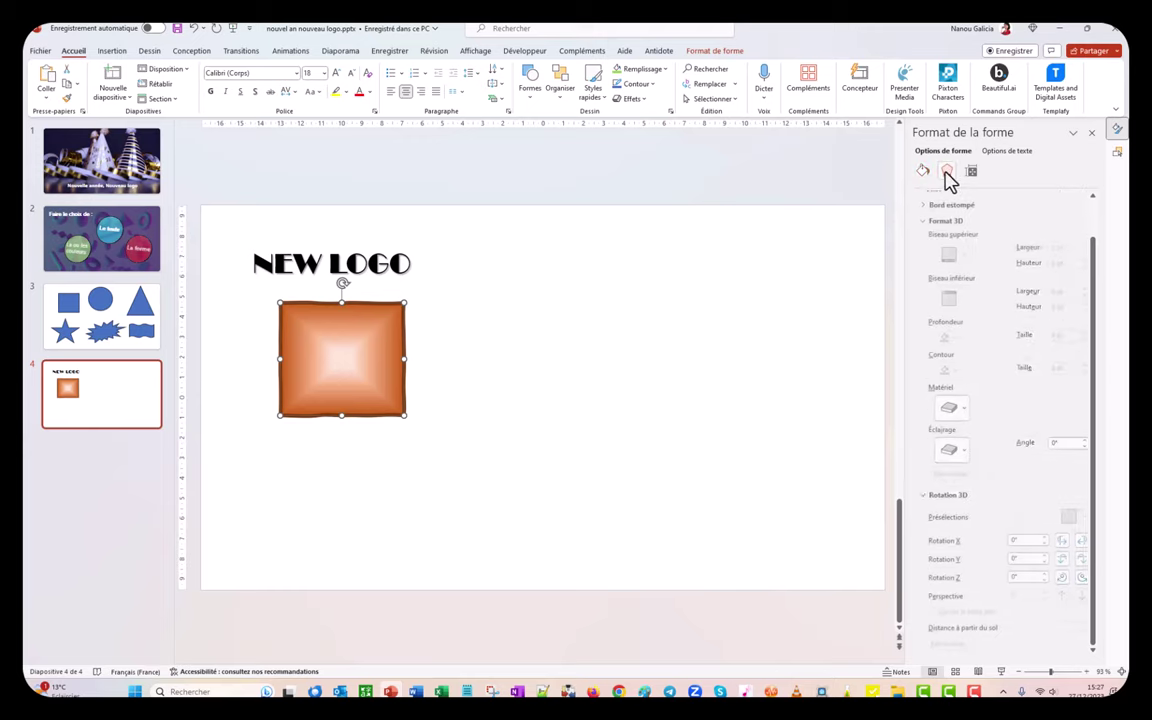
{"action": "left_click", "coordinate": [921, 224]}
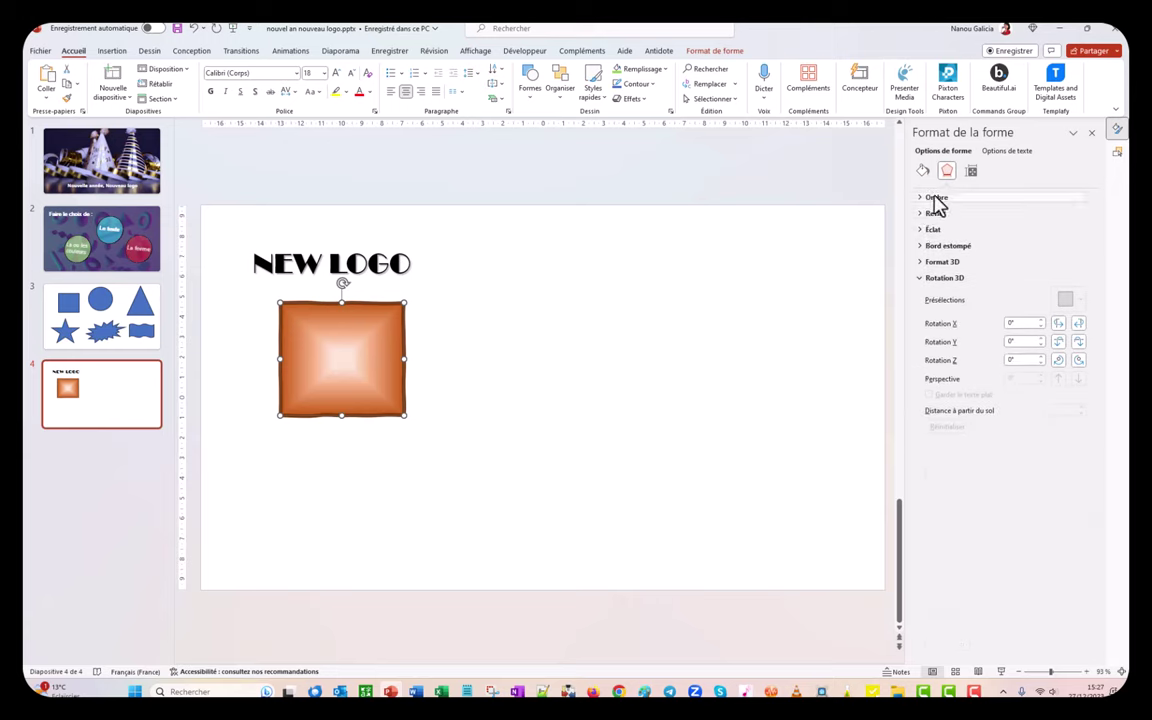
{"action": "left_click", "coordinate": [936, 198]}
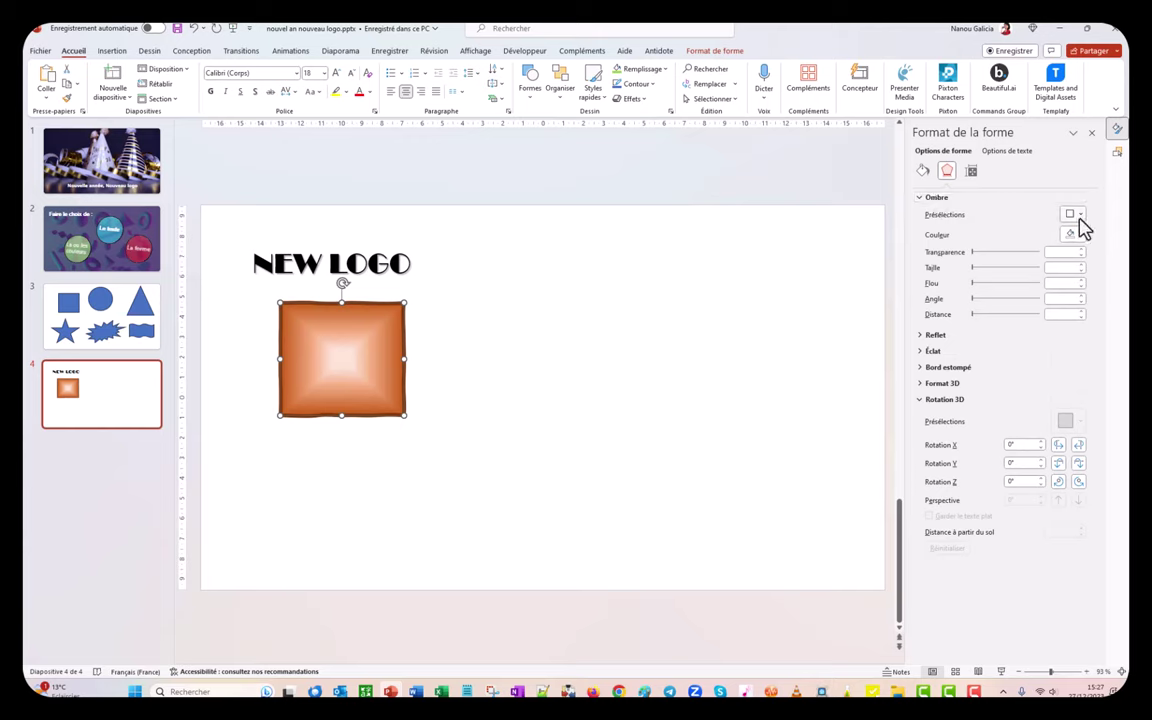
{"action": "left_click", "coordinate": [1076, 216]}
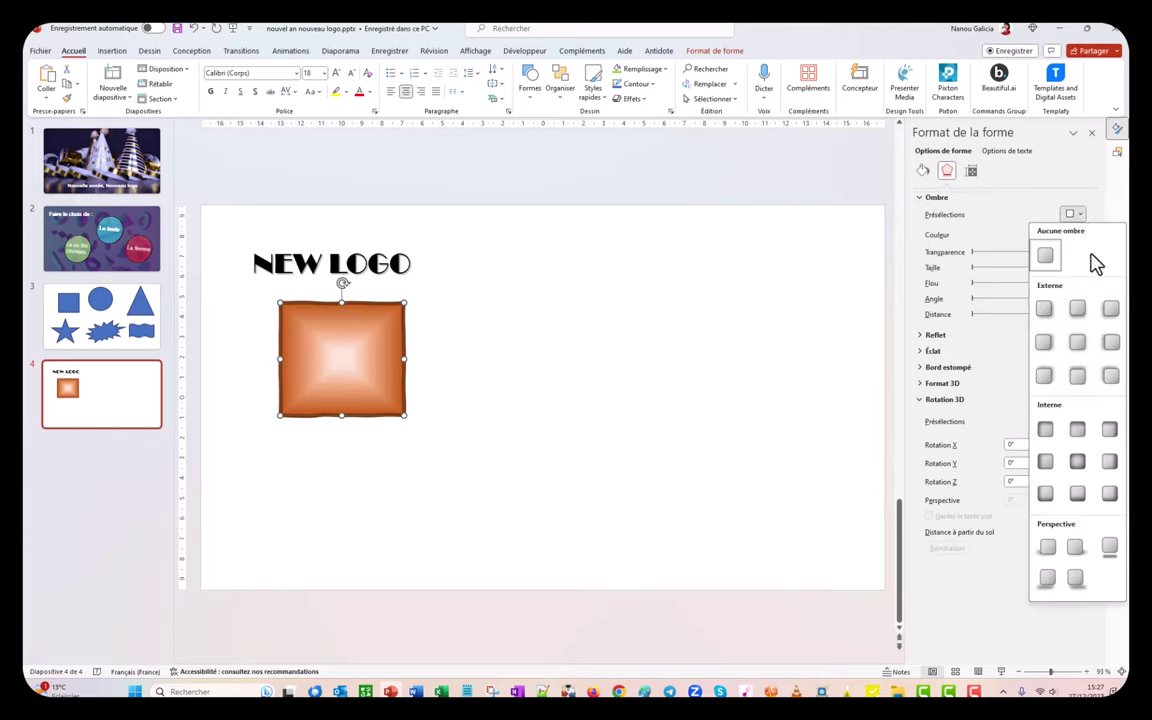
{"action": "left_click", "coordinate": [1077, 310]}
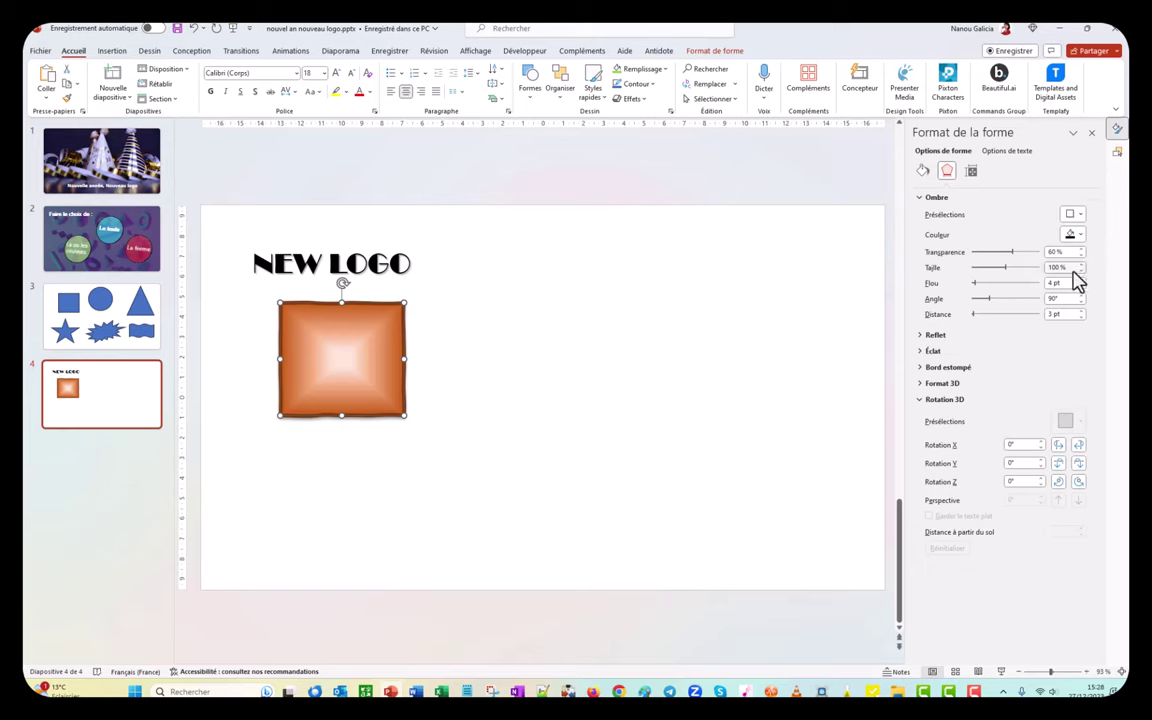
{"action": "left_click", "coordinate": [920, 350]}
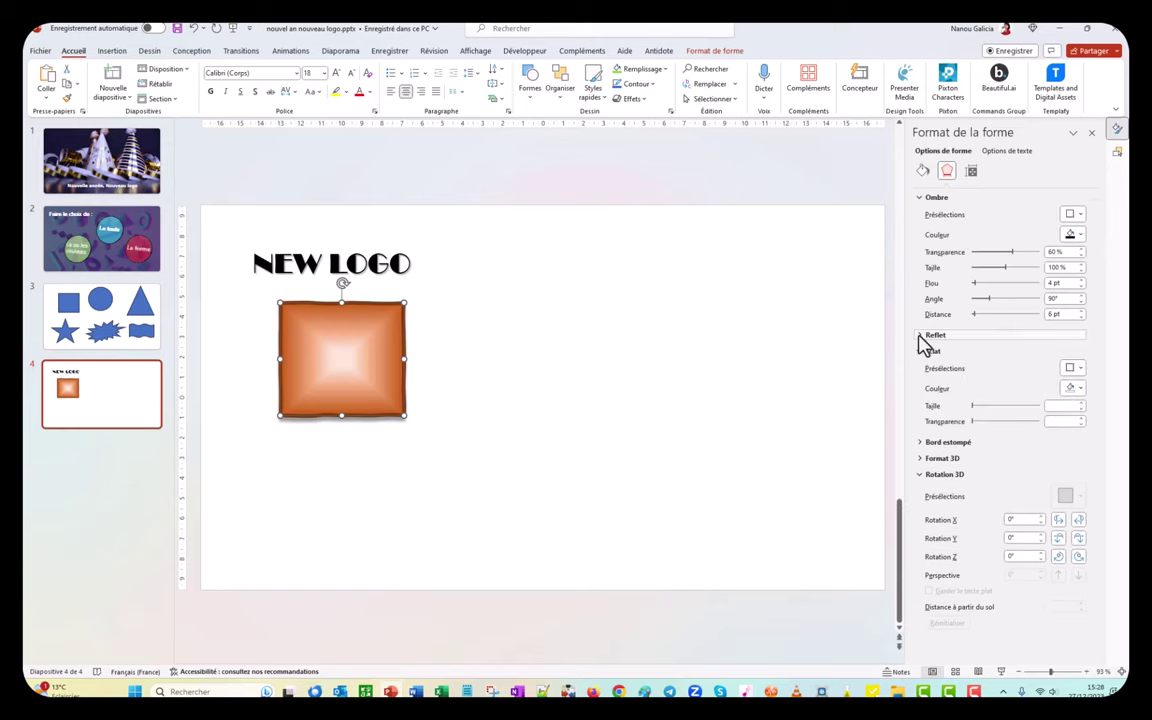
Collapse the glow, reflection and 3D rotation sections of the Effects pane.
{"action": "left_click", "coordinate": [920, 335]}
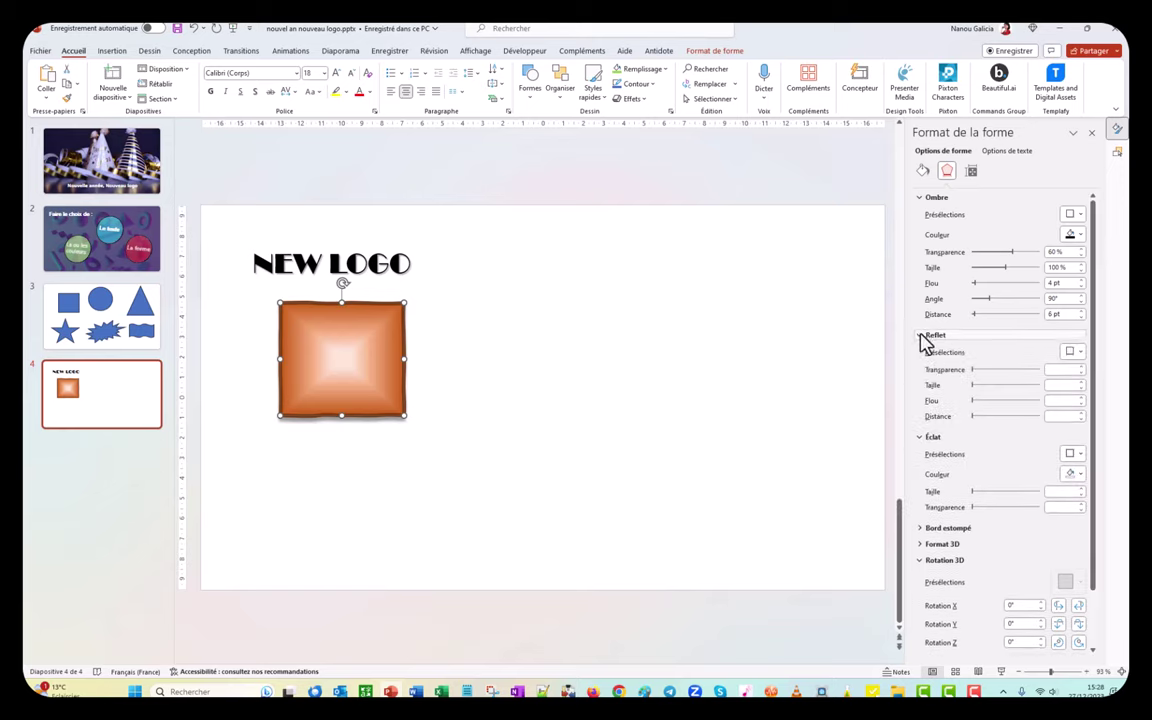
{"action": "left_click", "coordinate": [924, 338]}
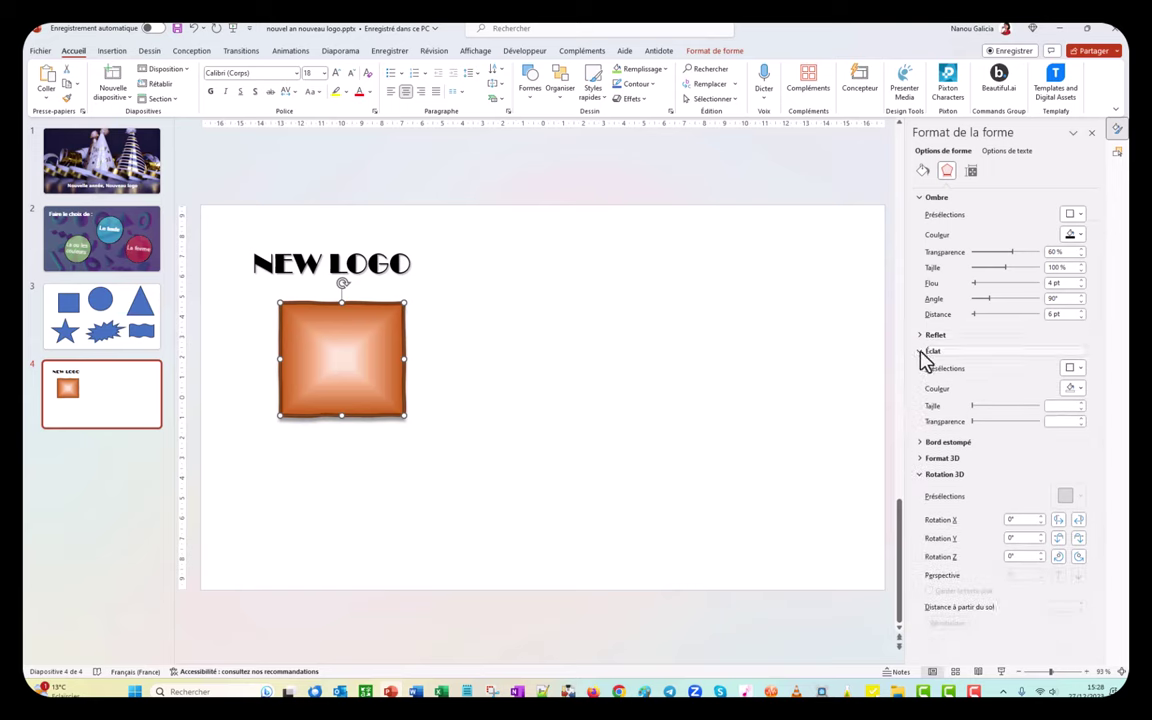
{"action": "left_click", "coordinate": [921, 351]}
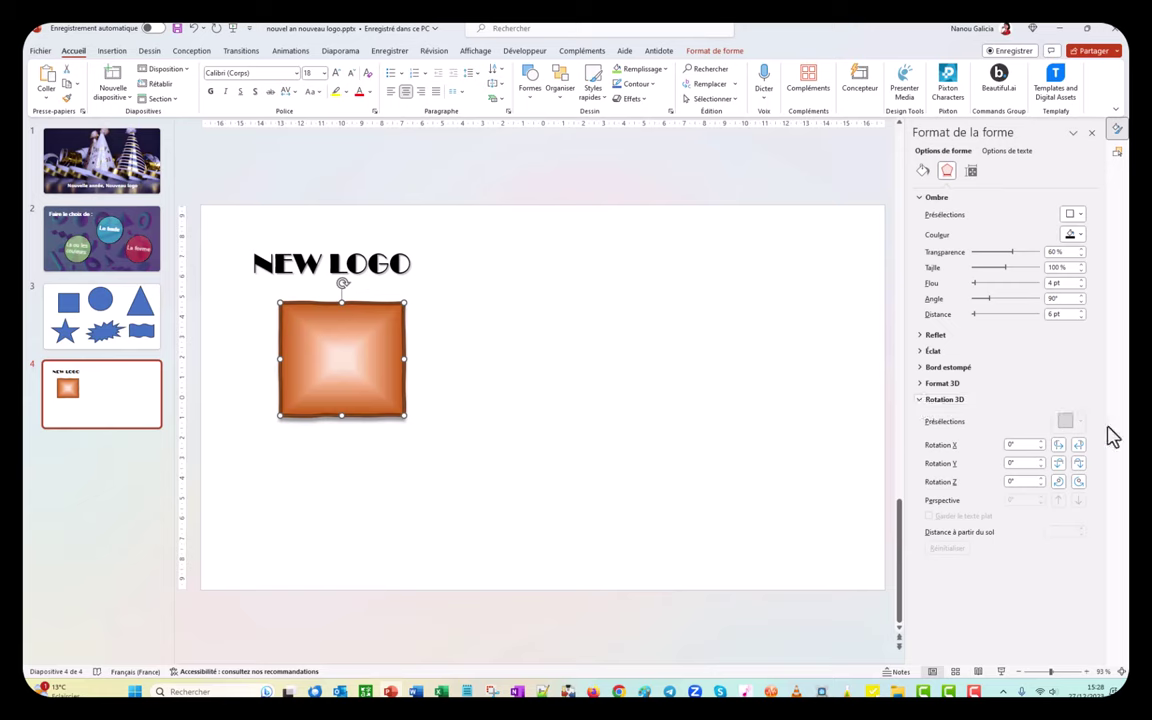
{"action": "left_click", "coordinate": [941, 400]}
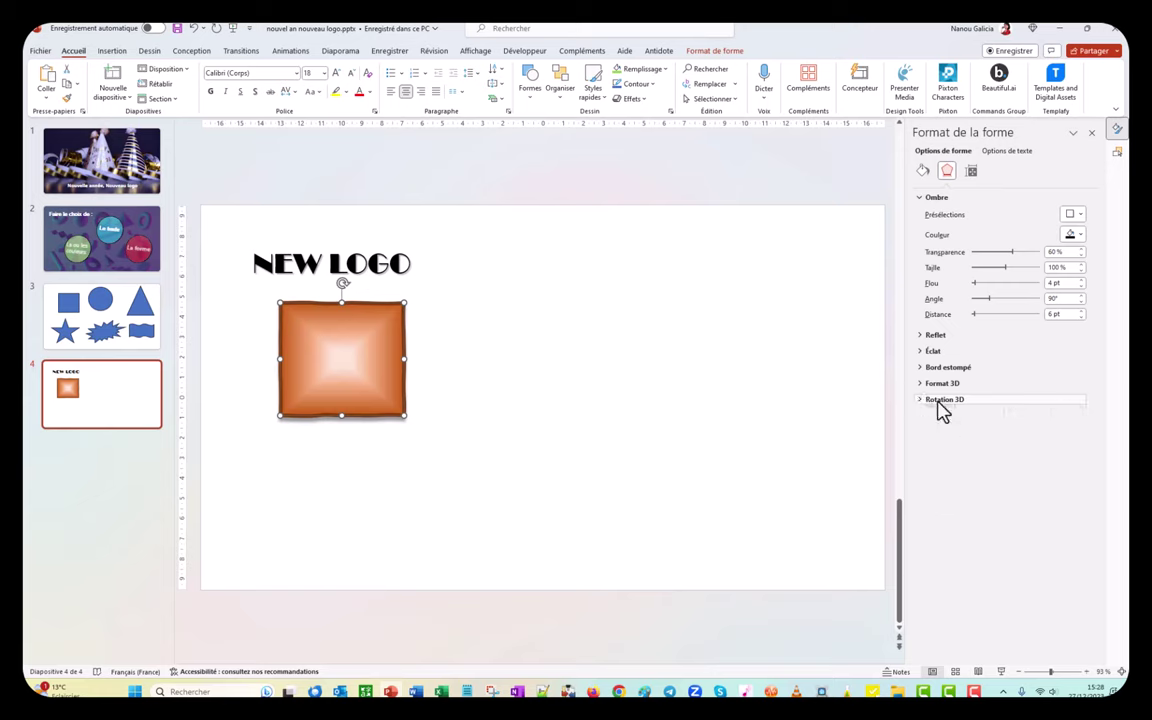
Break NEW LOGO onto two lines, narrow its text box, and move it onto the square.
{"action": "left_click", "coordinate": [941, 405]}
{"action": "left_click", "coordinate": [506, 524]}
{"action": "key", "text": "alt+F10"}
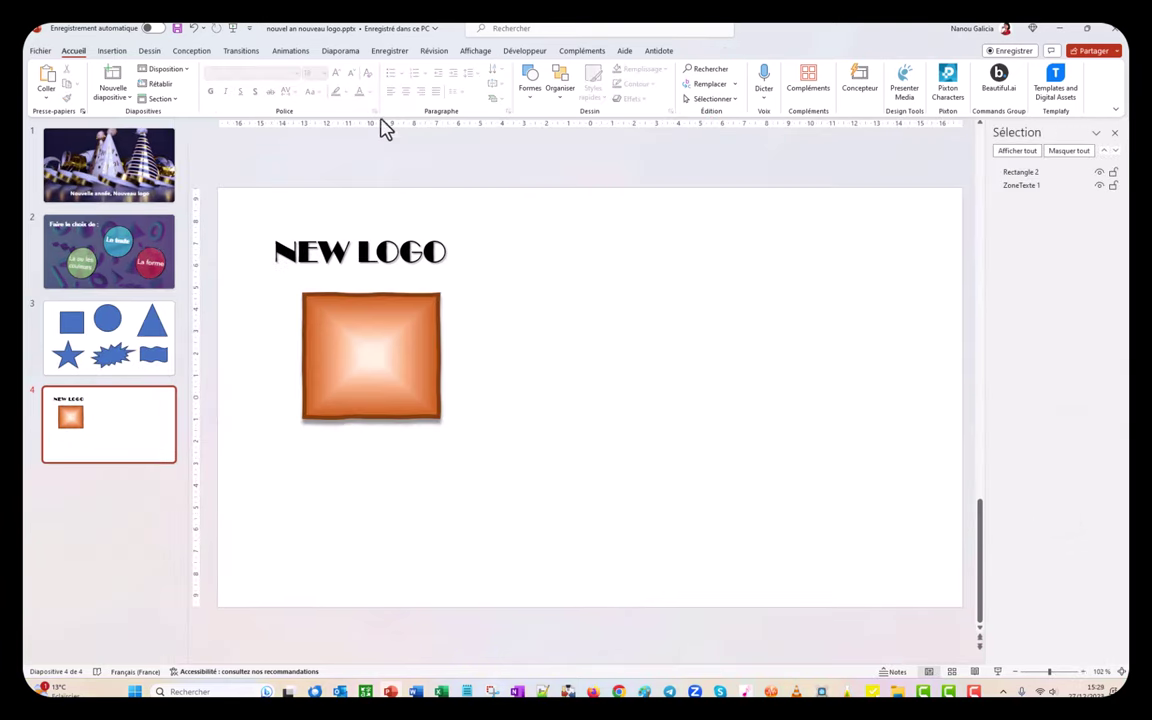
{"action": "left_click", "coordinate": [347, 251]}
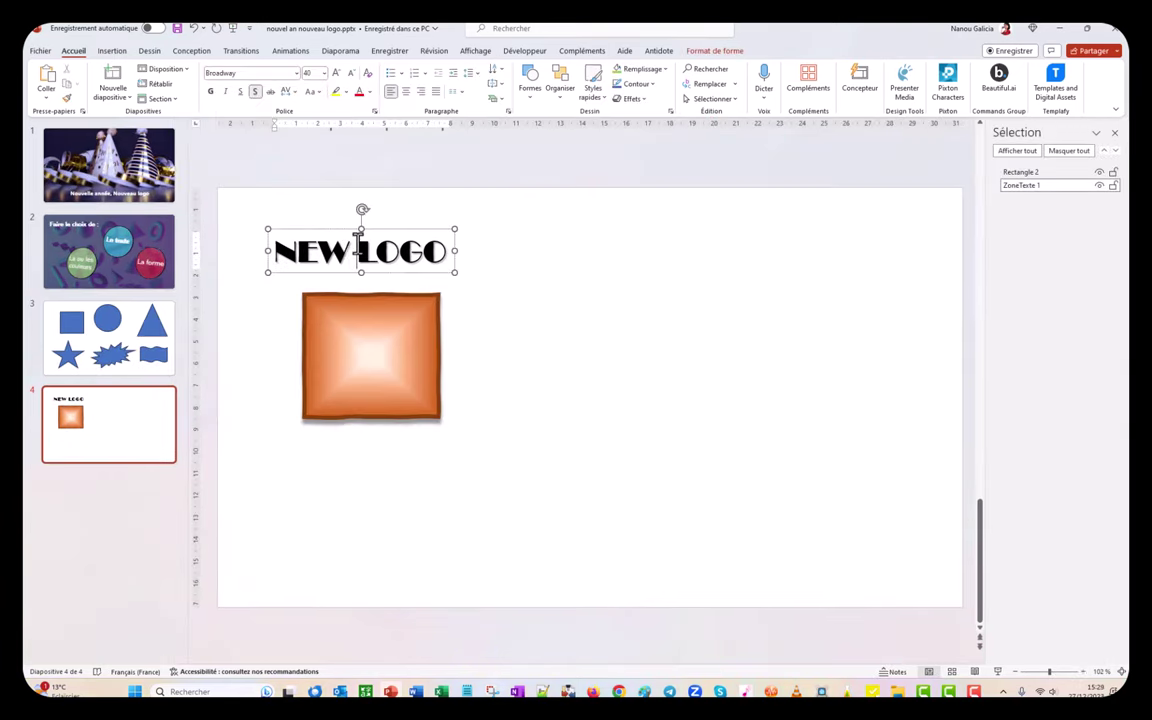
{"action": "left_click", "coordinate": [358, 250]}
{"action": "key", "text": "Return"}
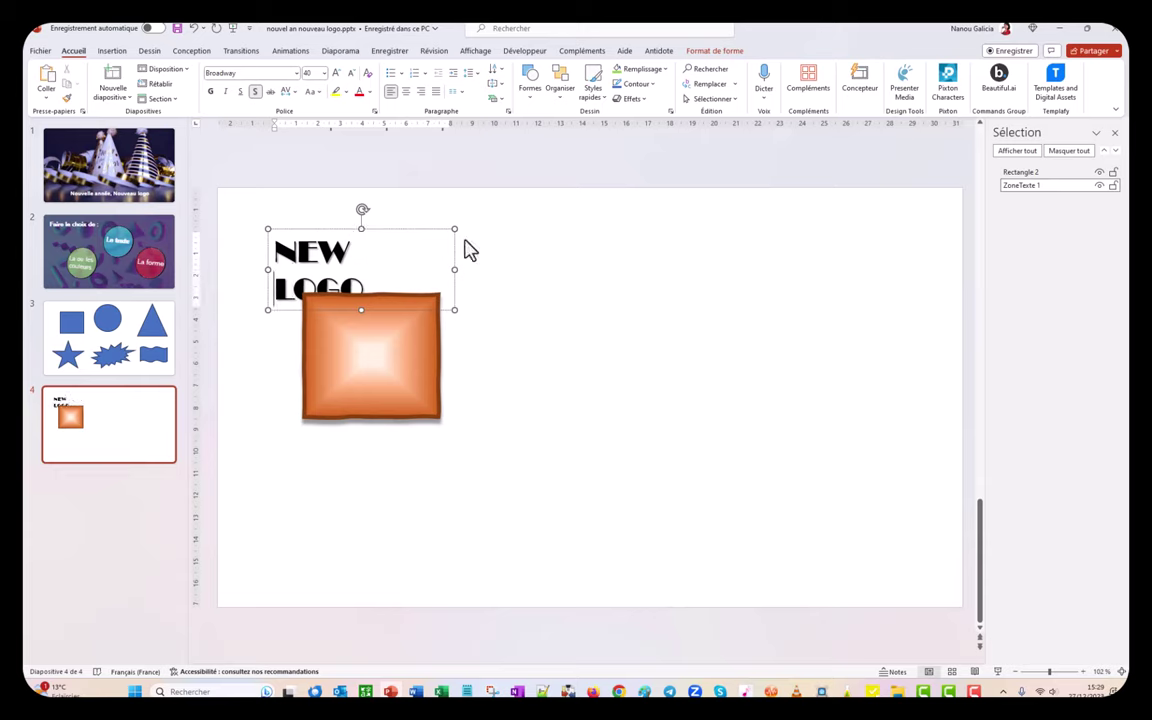
{"action": "left_click_drag", "start_coordinate": [454, 269], "coordinate": [378, 262]}
{"action": "left_click_drag", "start_coordinate": [298, 231], "coordinate": [343, 254]}
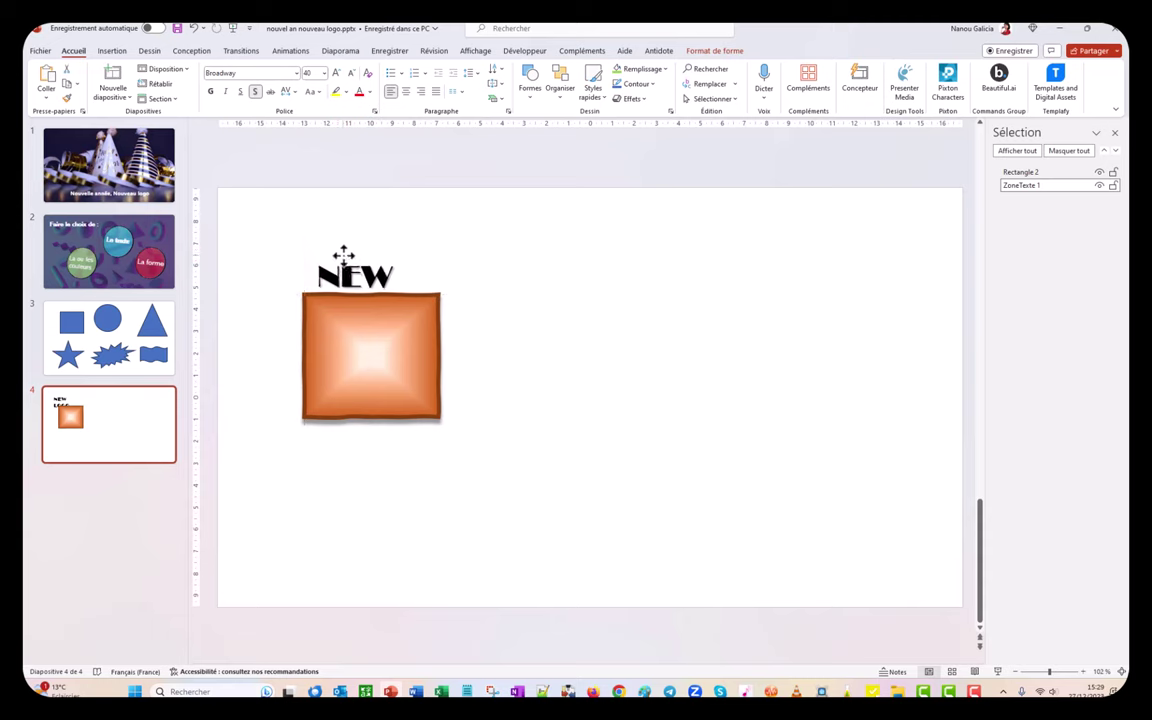
Send the orange square behind the text and centre NEW LOGO on it.
{"action": "left_click", "coordinate": [368, 362]}
{"action": "right_click", "coordinate": [368, 362]}
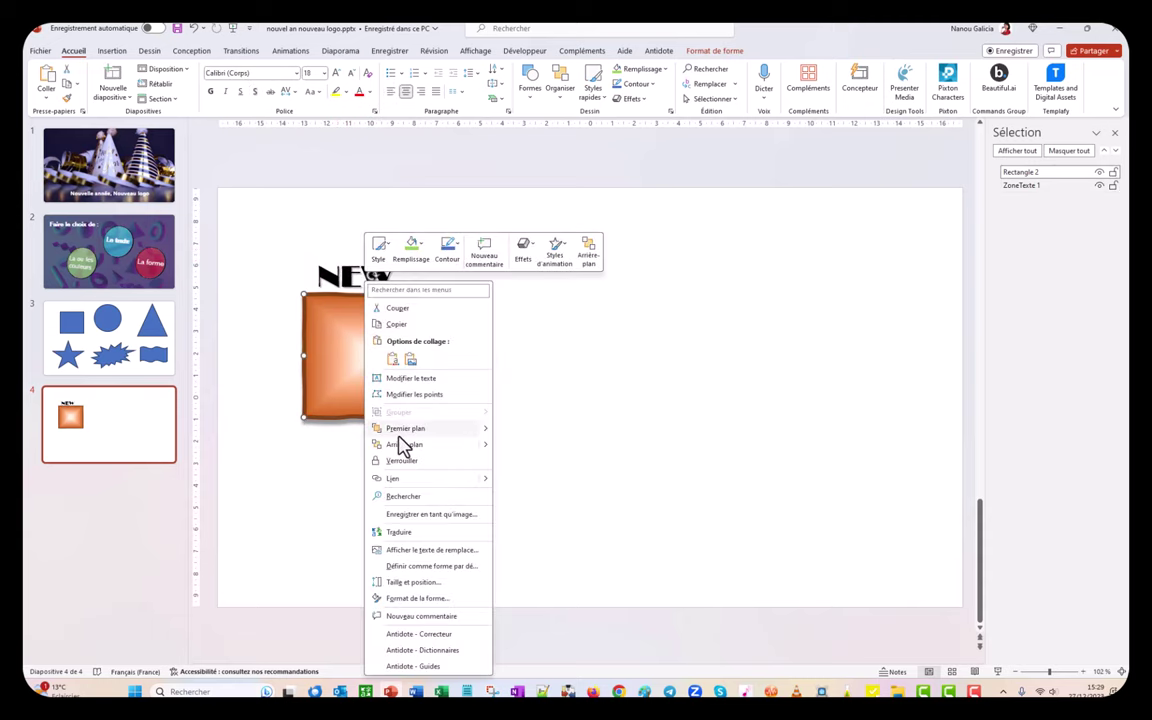
{"action": "mouse_move", "coordinate": [485, 445]}
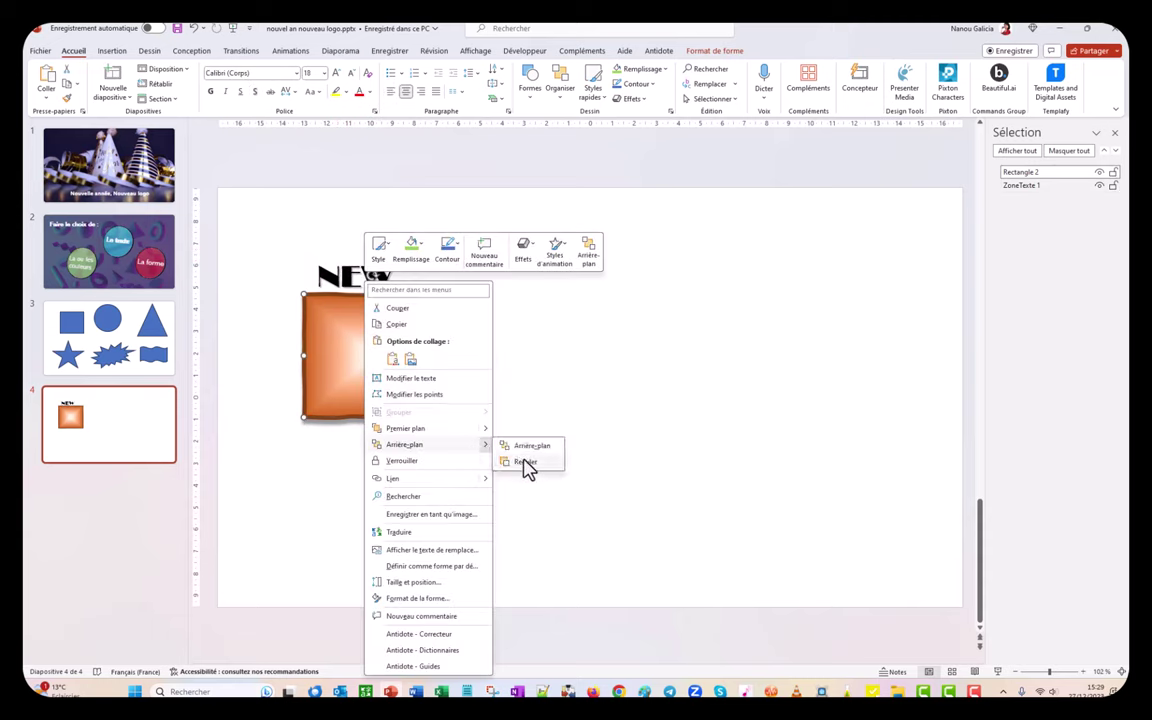
{"action": "left_click", "coordinate": [527, 463]}
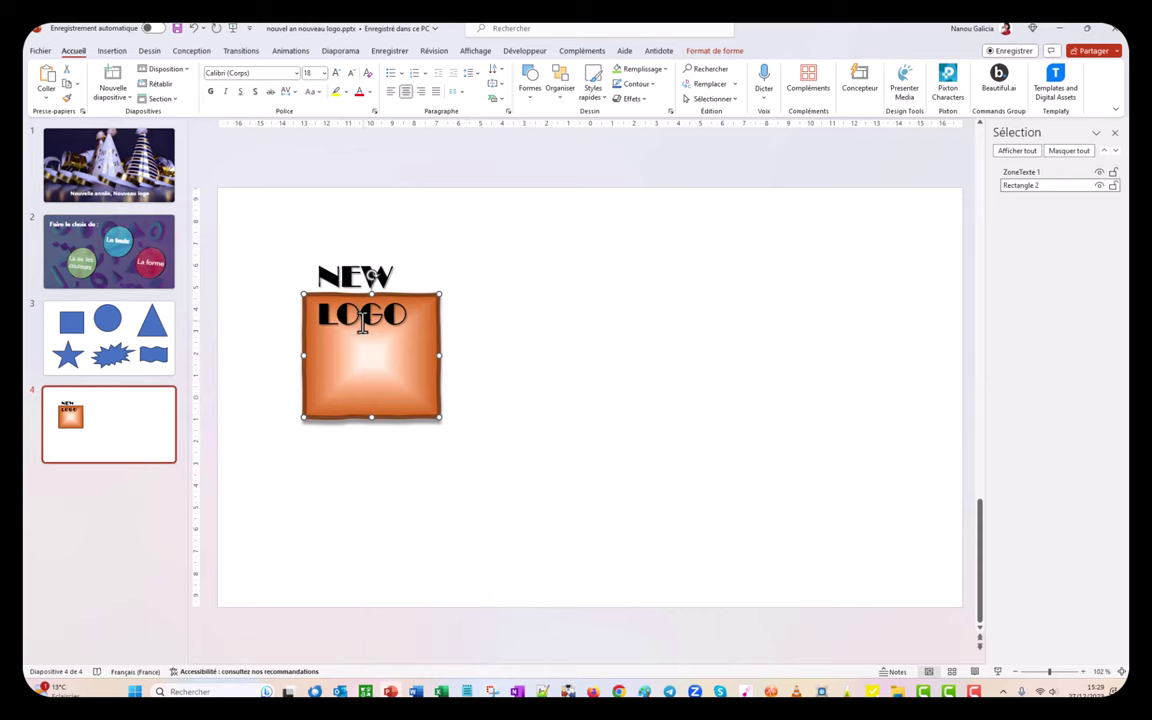
{"action": "left_click", "coordinate": [362, 312]}
{"action": "left_click_drag", "start_coordinate": [362, 250], "coordinate": [364, 311]}
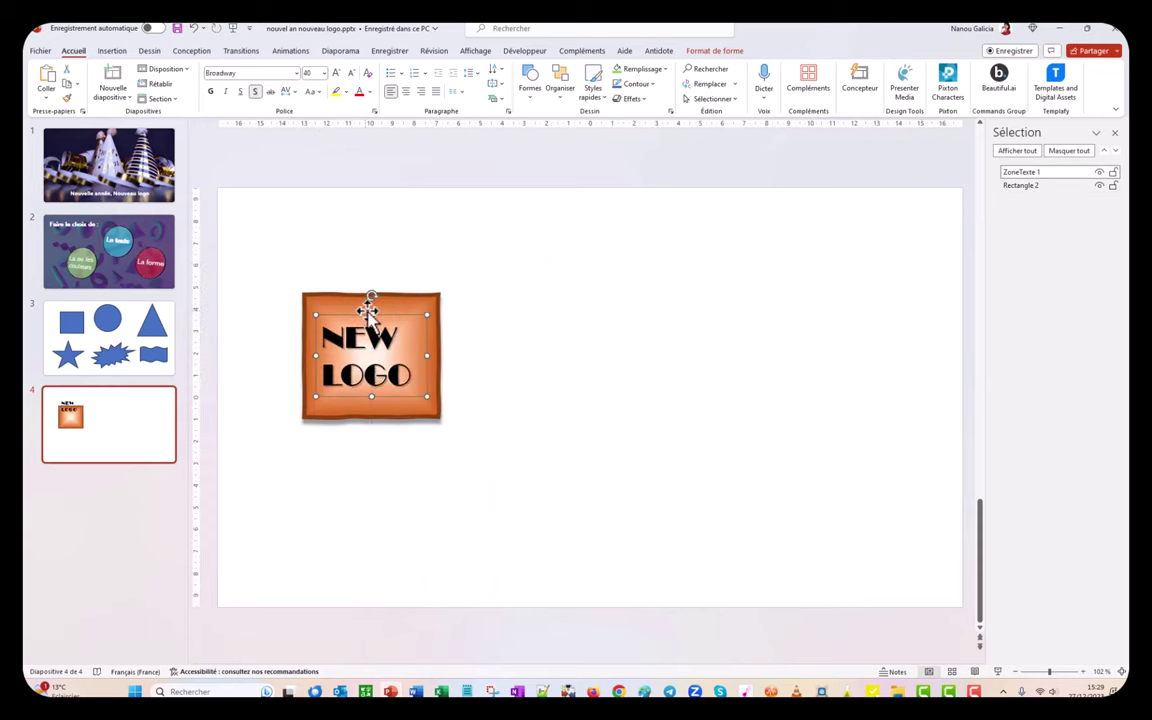
{"action": "left_click", "coordinate": [525, 340]}
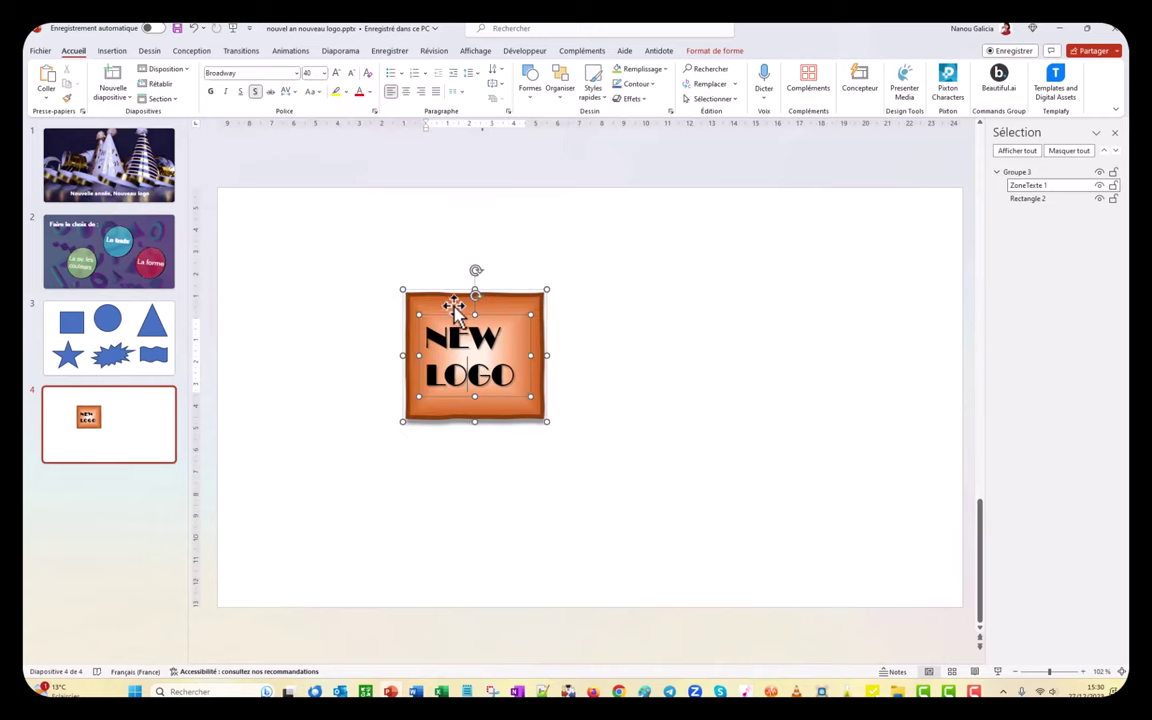
Move the orange square and its NEW LOGO text together to the upper left.
{"action": "left_click_drag", "start_coordinate": [452, 309], "coordinate": [285, 226]}
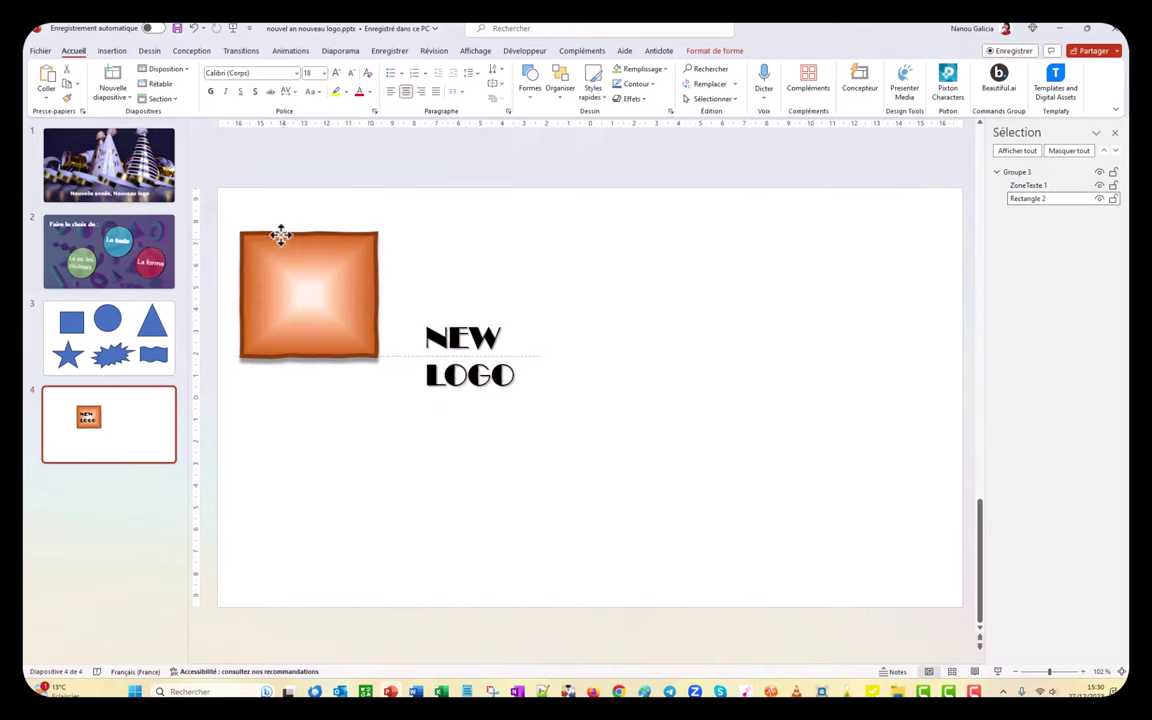
{"action": "left_click", "coordinate": [450, 339]}
{"action": "mouse_move", "coordinate": [463, 318]}
{"action": "left_mouse_down"}
{"action": "mouse_move", "coordinate": [299, 228]}
{"action": "mouse_move", "coordinate": [307, 222]}
{"action": "mouse_move", "coordinate": [300, 232]}
{"action": "left_mouse_up"}
{"action": "left_click", "coordinate": [344, 475]}
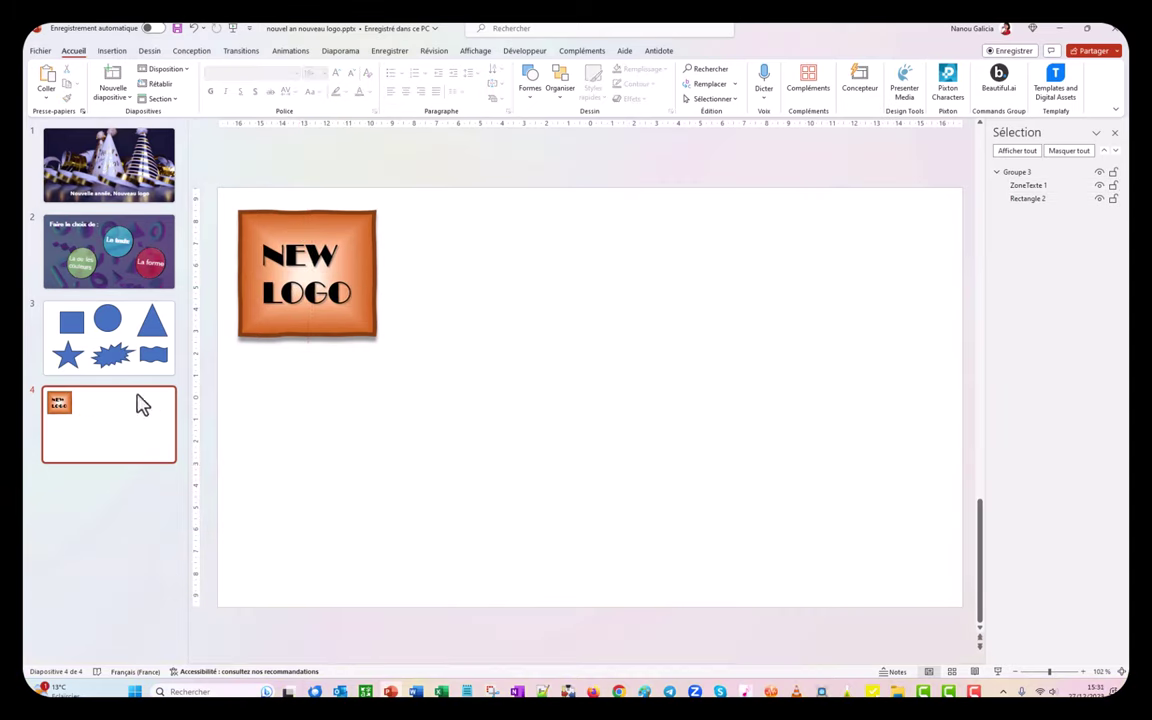
Paste the circle from slide 3 onto slide 4, move it left, and fill it light blue.
{"action": "left_click", "coordinate": [110, 331]}
{"action": "left_click", "coordinate": [530, 334]}
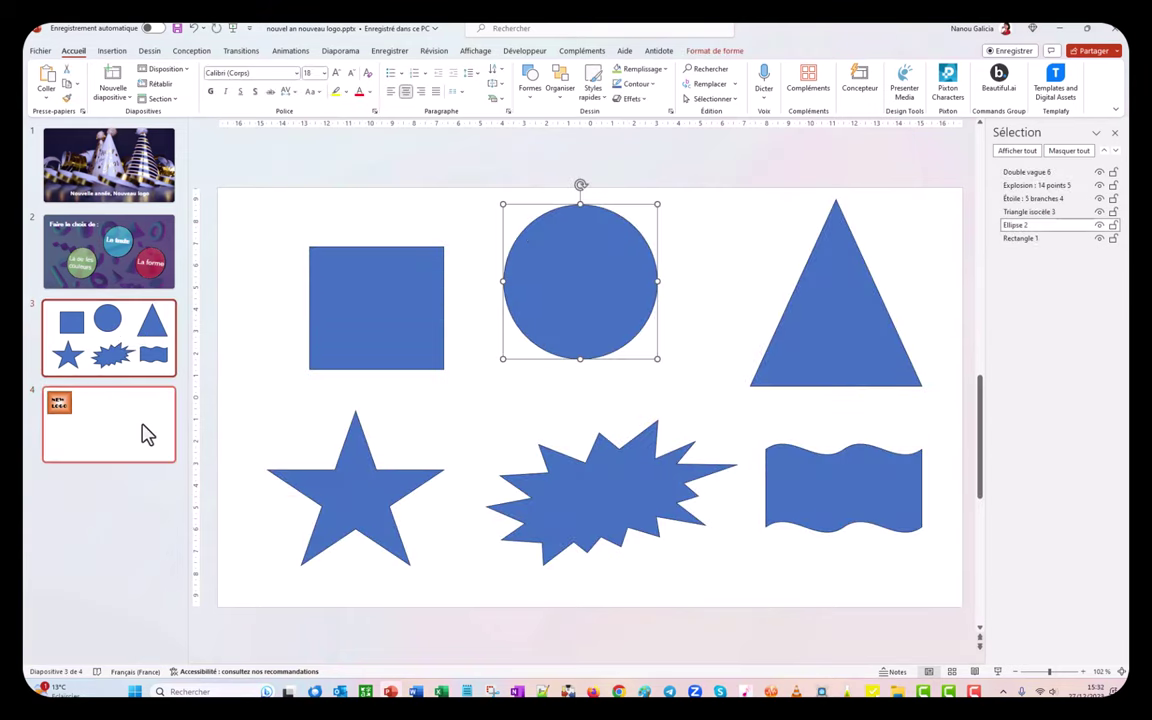
{"action": "left_click", "coordinate": [146, 434]}
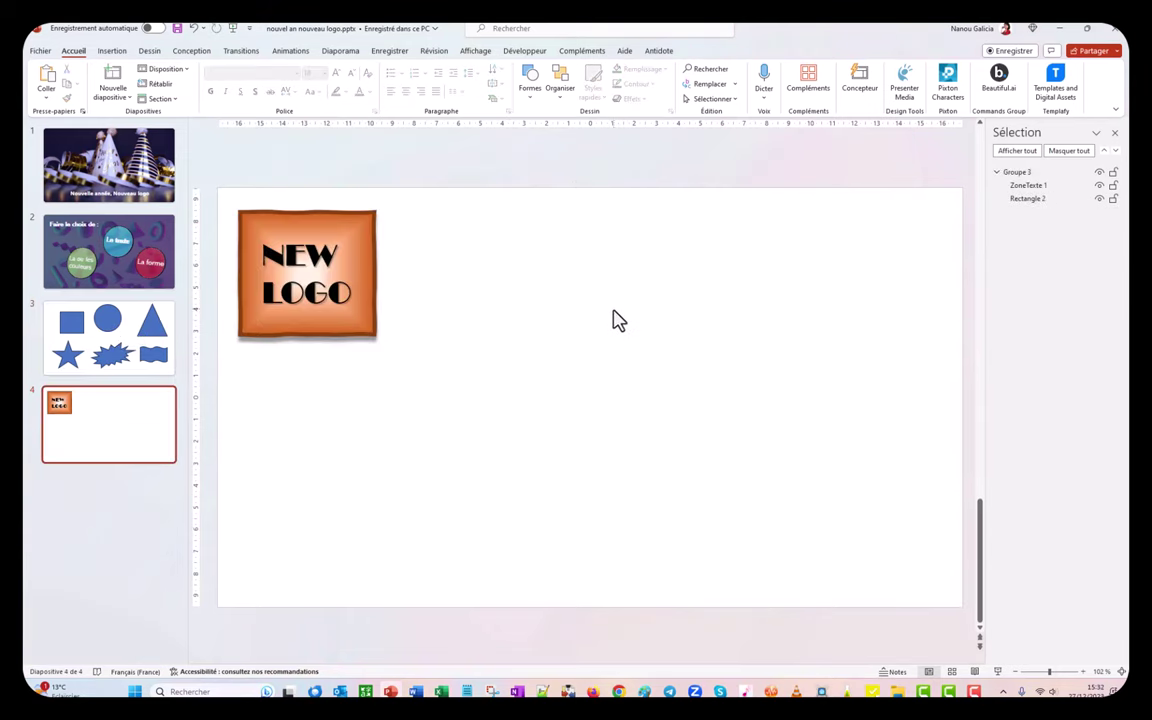
{"action": "key", "text": "ctrl+v"}
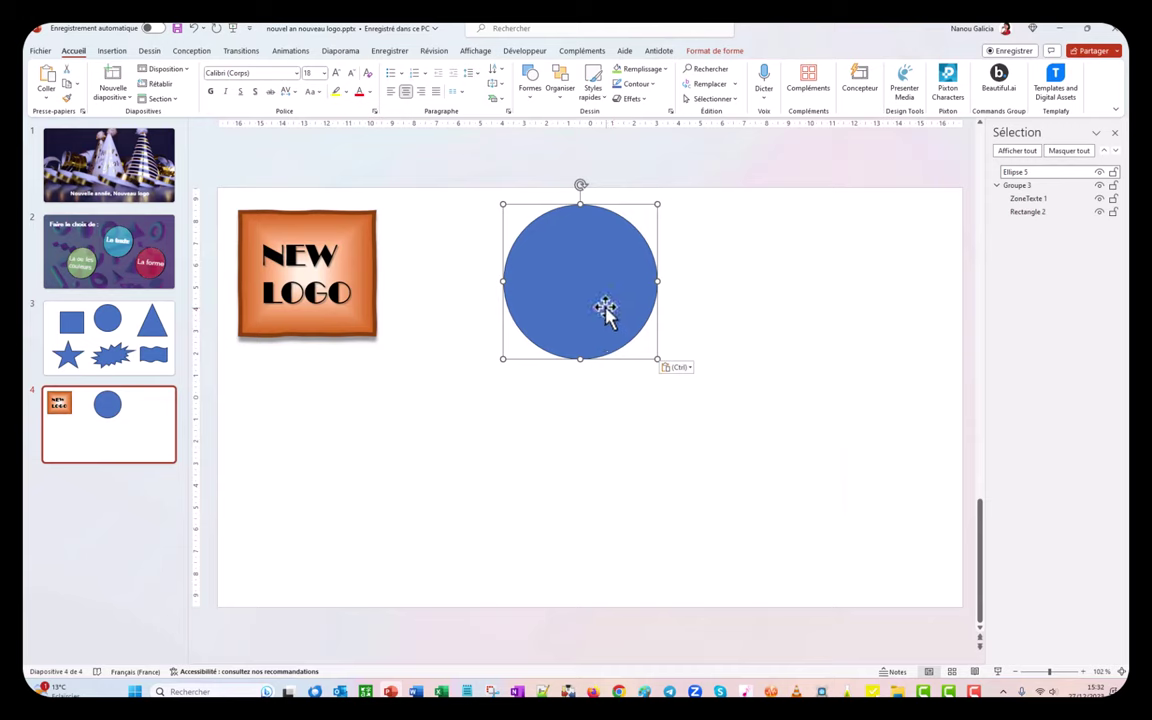
{"action": "left_click_drag", "start_coordinate": [604, 307], "coordinate": [569, 320]}
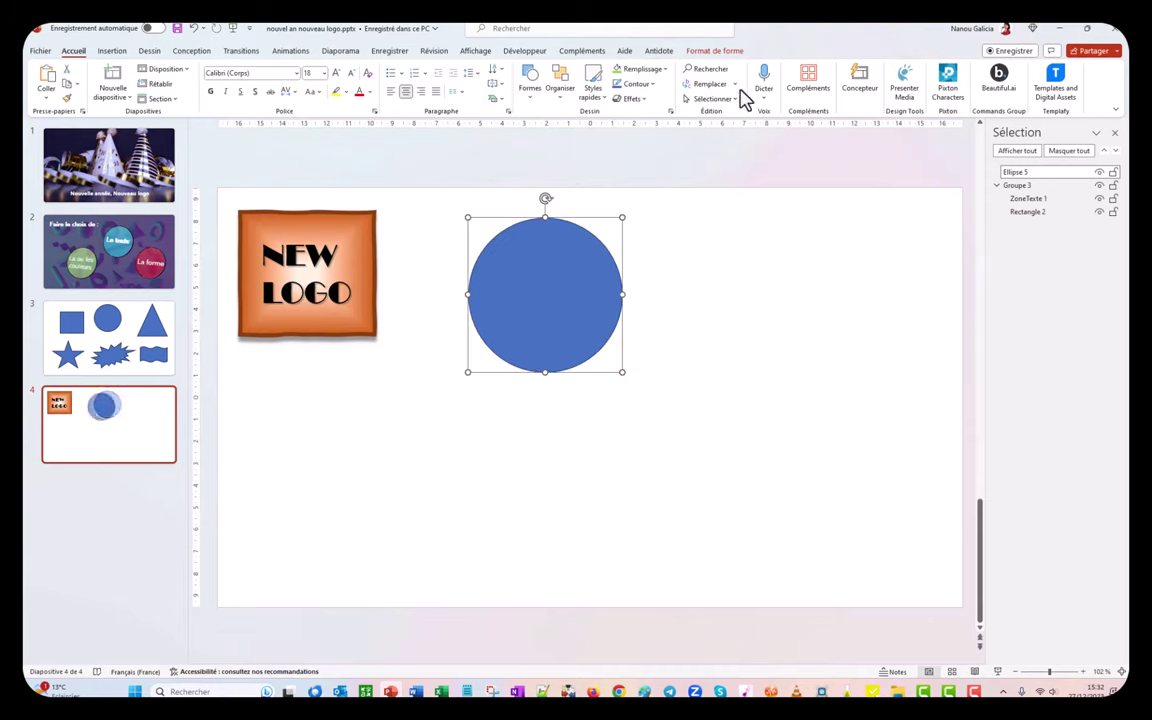
{"action": "left_click", "coordinate": [663, 70]}
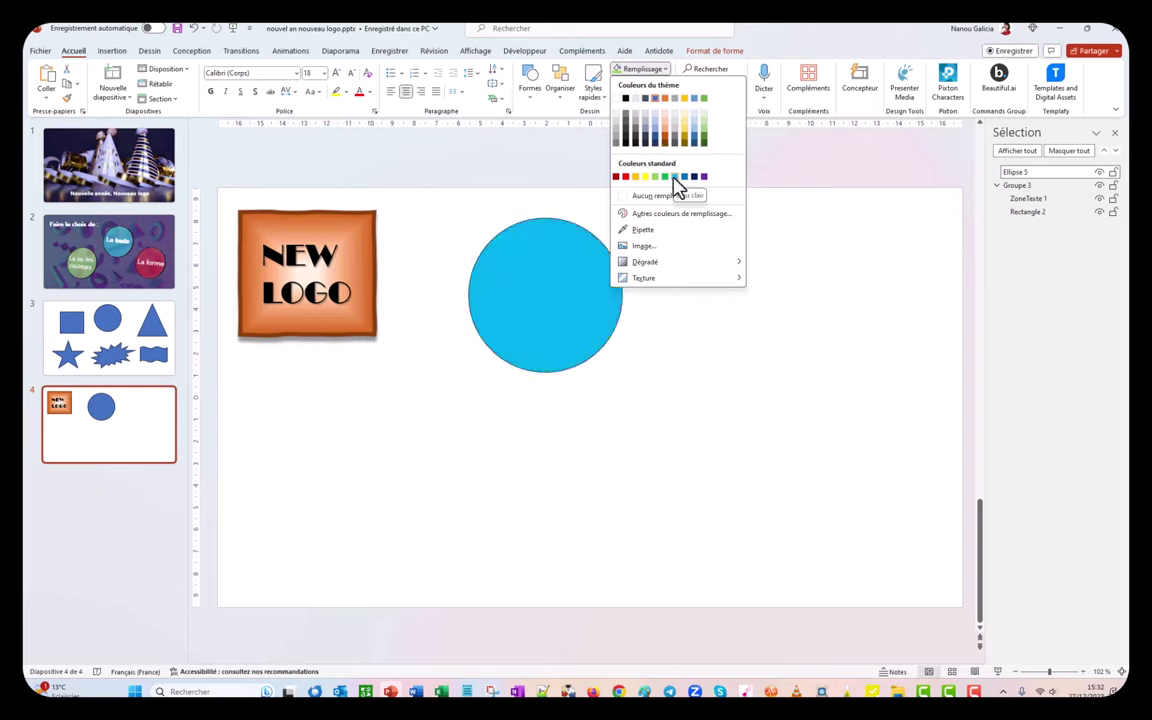
{"action": "left_click", "coordinate": [675, 178]}
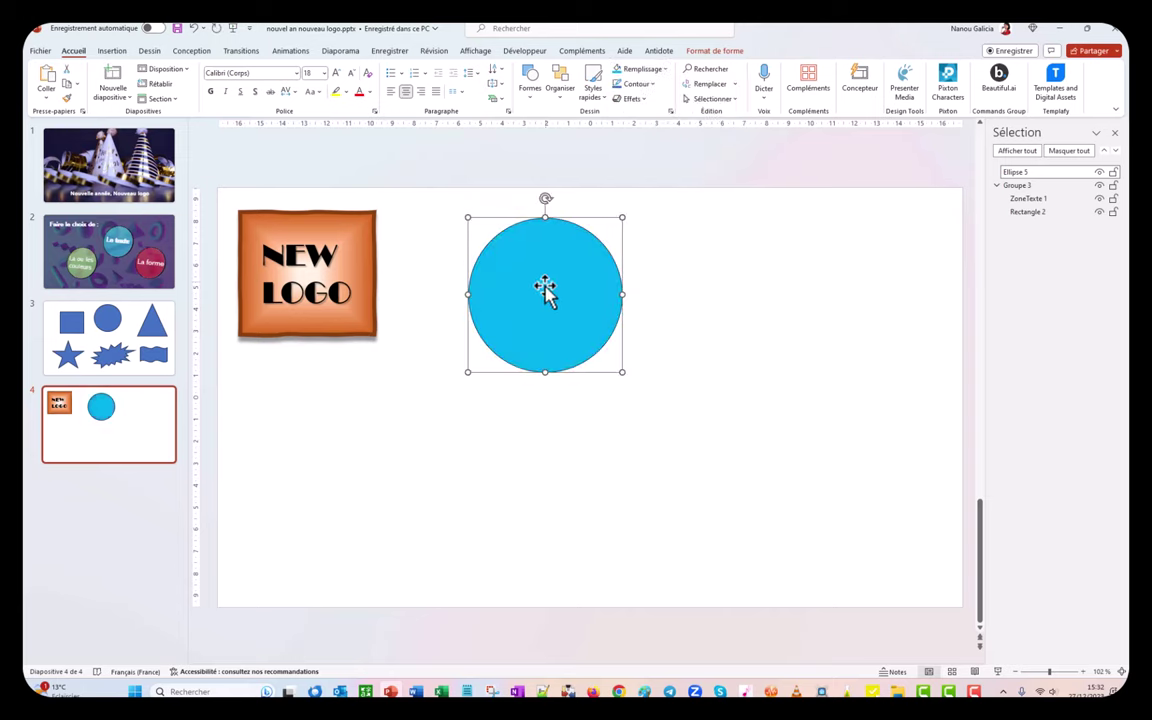
{"action": "left_click", "coordinate": [335, 445]}
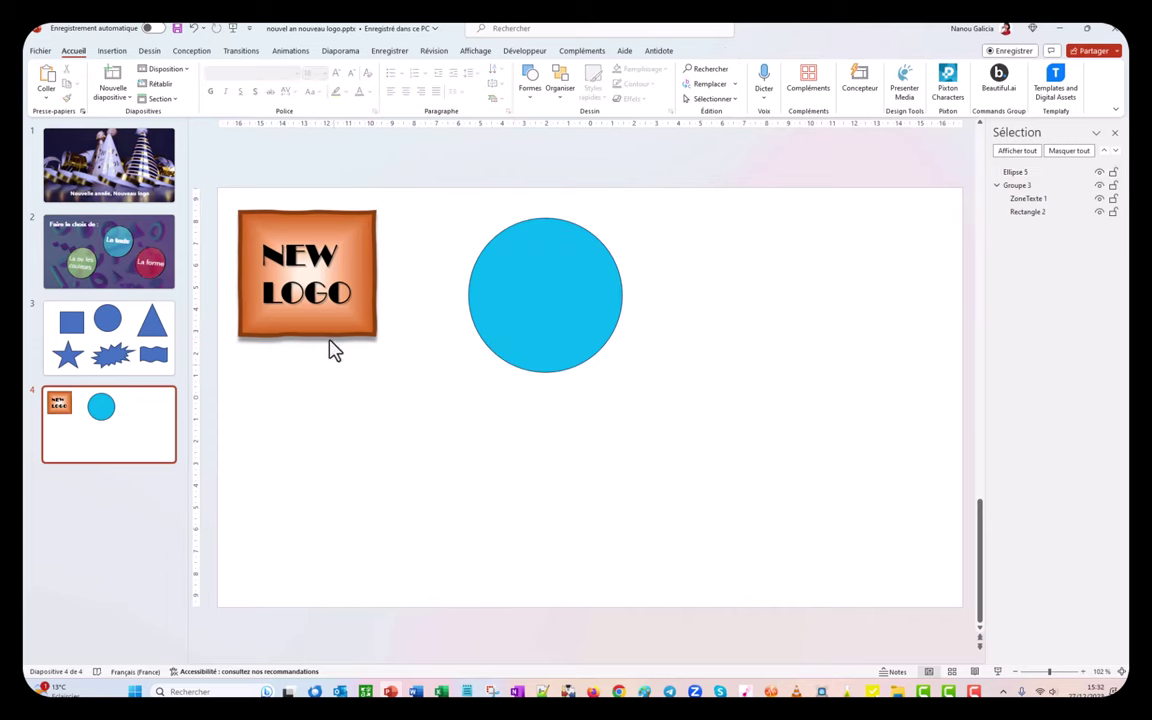
Copy the NEW LOGO text and paste it as a new text box.
{"action": "left_click", "coordinate": [290, 258]}
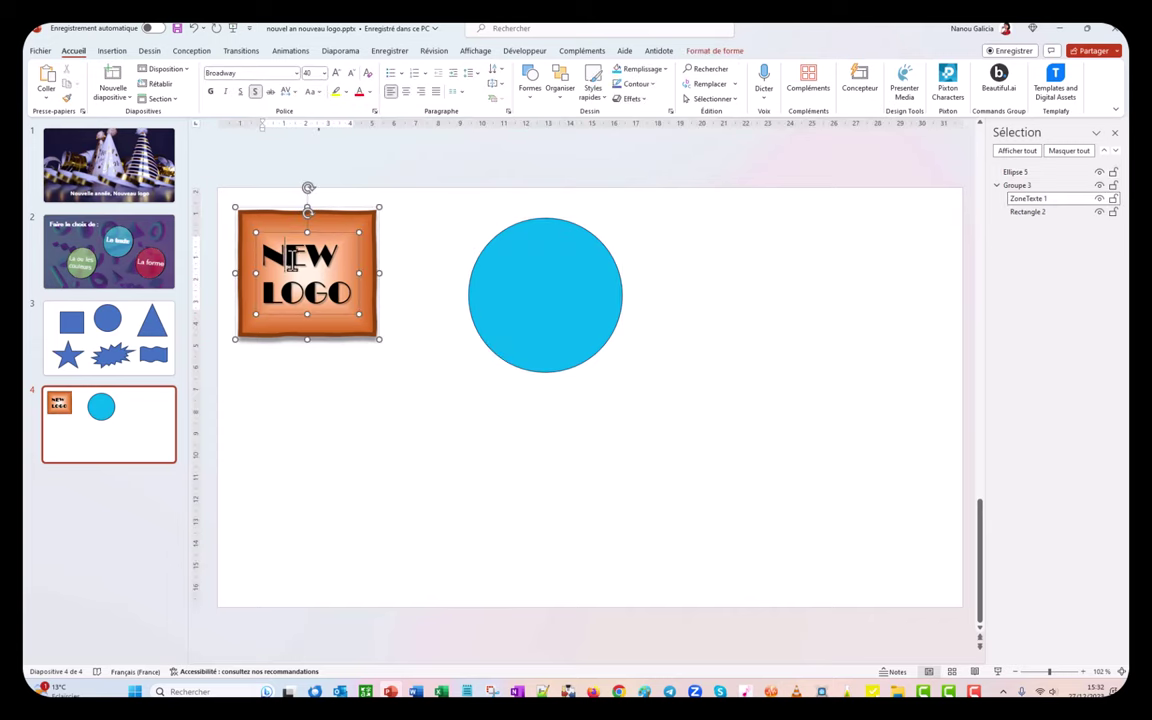
{"action": "left_click_drag", "start_coordinate": [264, 253], "coordinate": [322, 290]}
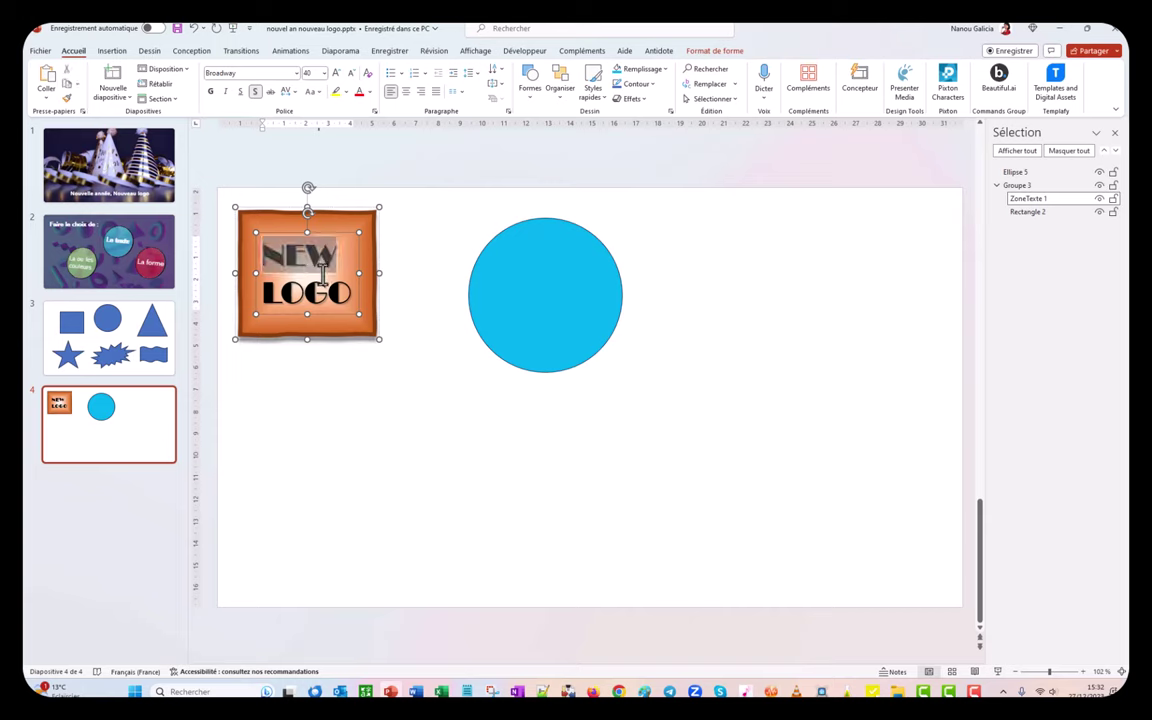
{"action": "right_click", "coordinate": [318, 272]}
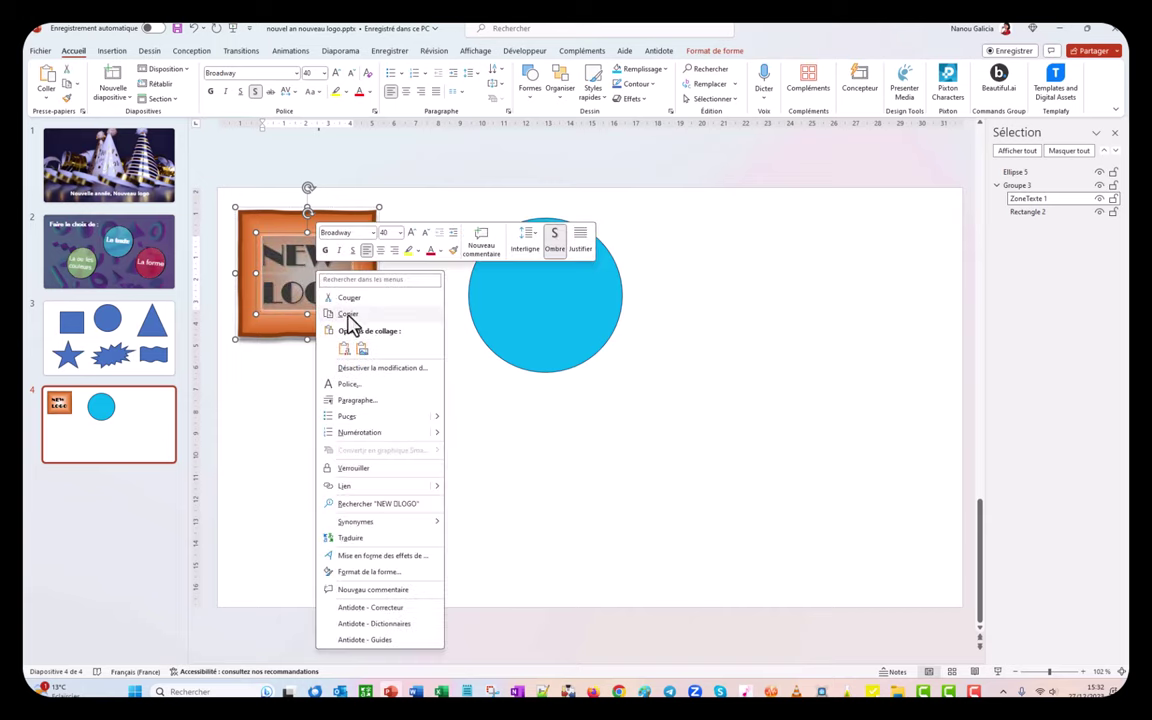
{"action": "left_click", "coordinate": [347, 318]}
{"action": "left_click", "coordinate": [718, 307]}
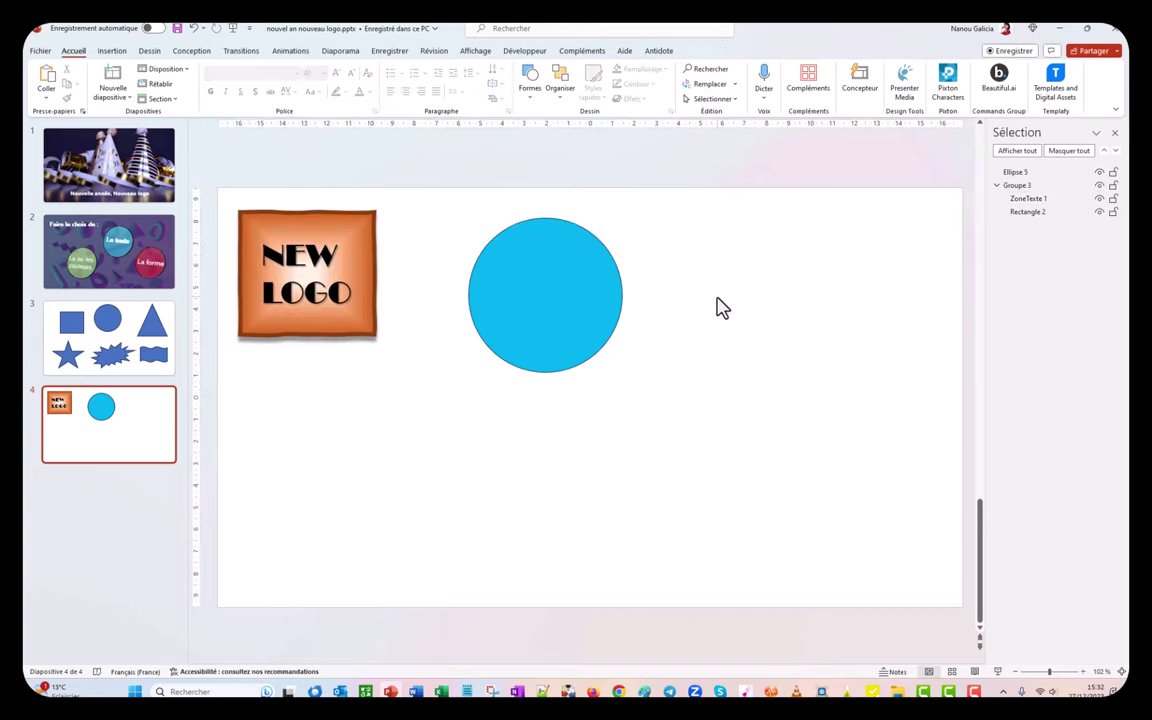
{"action": "type", "text": "NEW LOGO"}
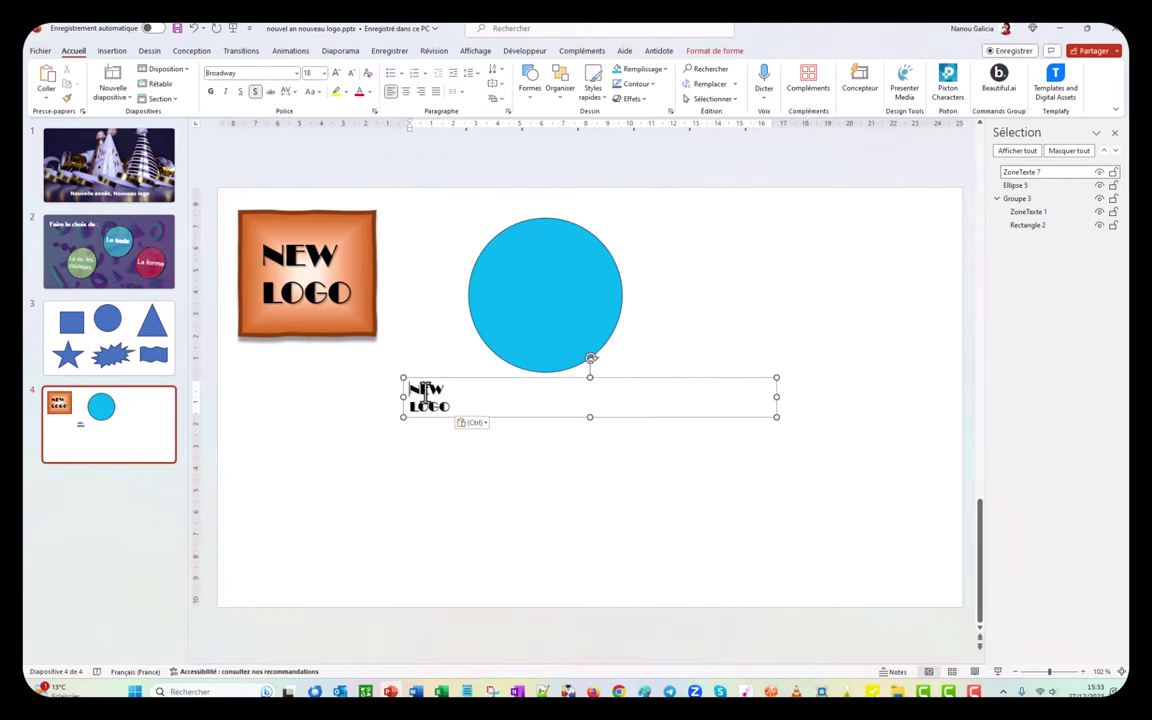
Enlarge the pasted text to 36 pt and narrow its box.
{"action": "left_click_drag", "start_coordinate": [410, 386], "coordinate": [452, 410]}
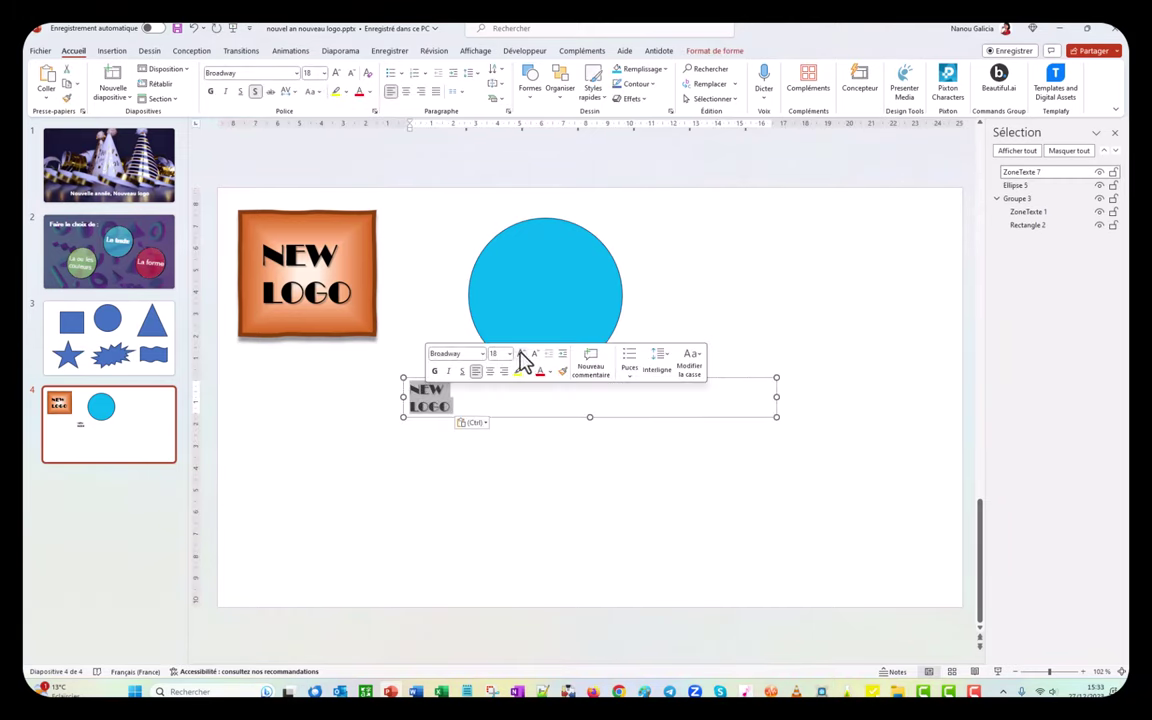
{"action": "left_click", "coordinate": [521, 355]}
{"action": "left_click", "coordinate": [521, 355]}
{"action": "left_click", "coordinate": [521, 355]}
{"action": "left_click", "coordinate": [521, 355]}
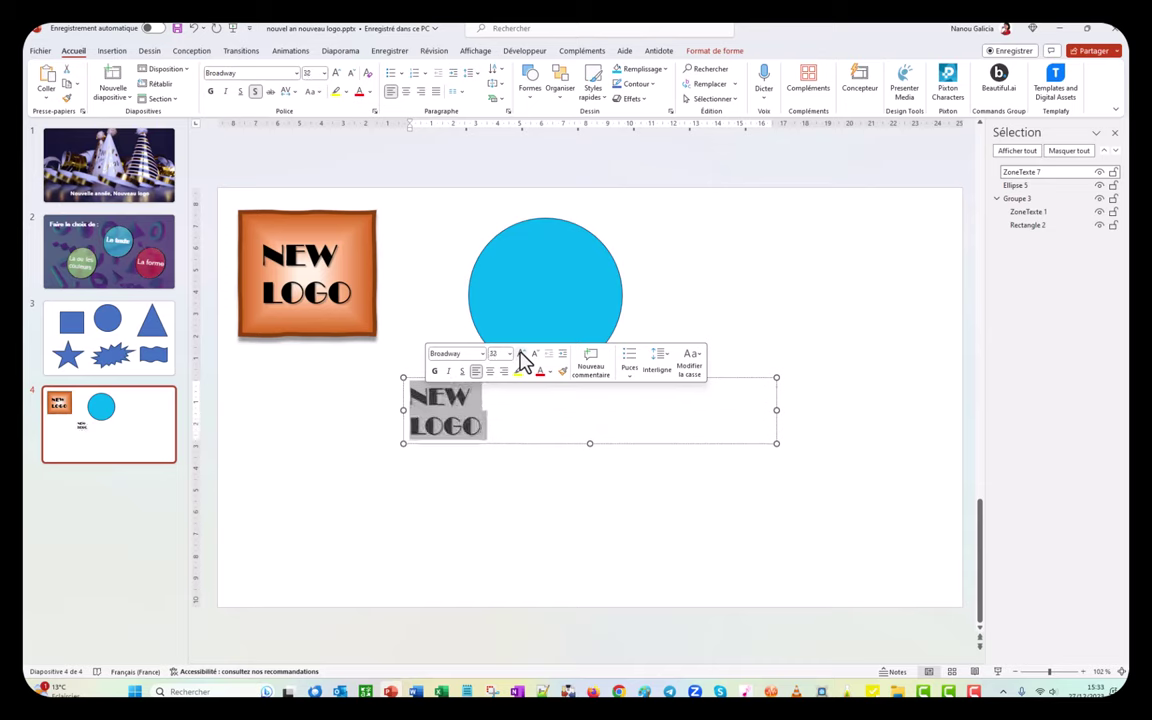
{"action": "left_click", "coordinate": [521, 355]}
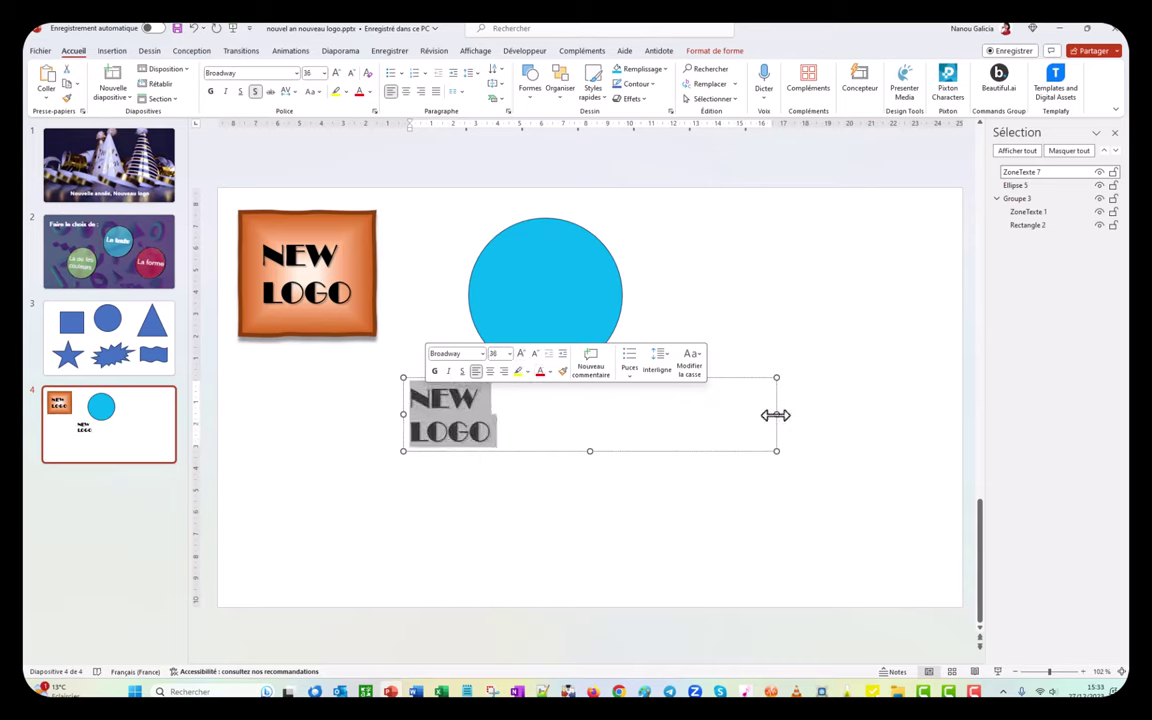
{"action": "left_click_drag", "start_coordinate": [776, 413], "coordinate": [491, 415]}
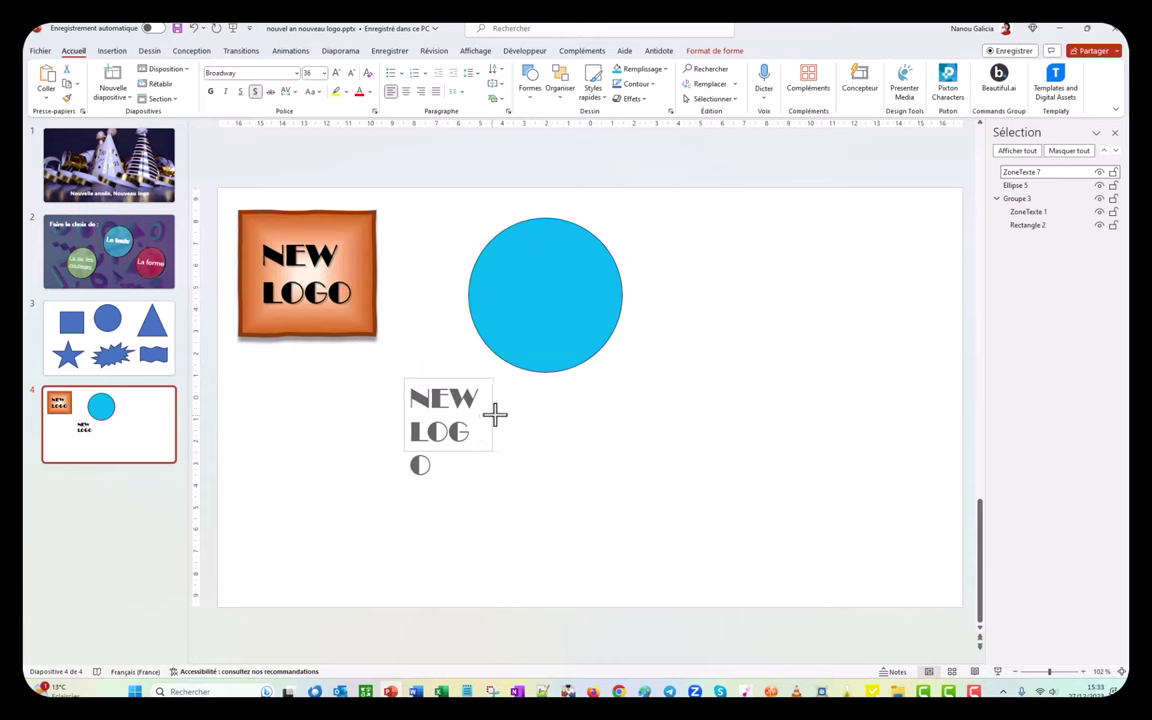
Cut LOGO from the pasted box, remove the empty line, and tighten the box around NEW.
{"action": "left_click_drag", "start_coordinate": [491, 415], "coordinate": [503, 413]}
{"action": "left_click", "coordinate": [453, 425]}
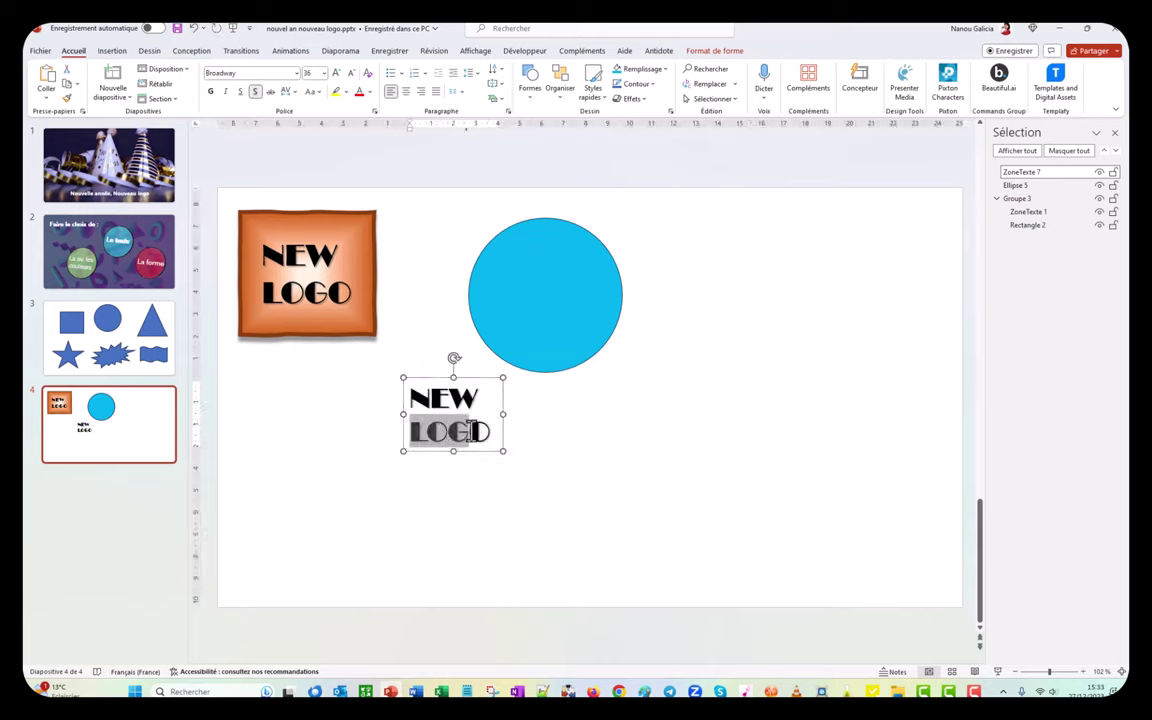
{"action": "left_click_drag", "start_coordinate": [410, 430], "coordinate": [490, 432]}
{"action": "key", "text": "ctrl+c"}
{"action": "right_click", "coordinate": [488, 436]}
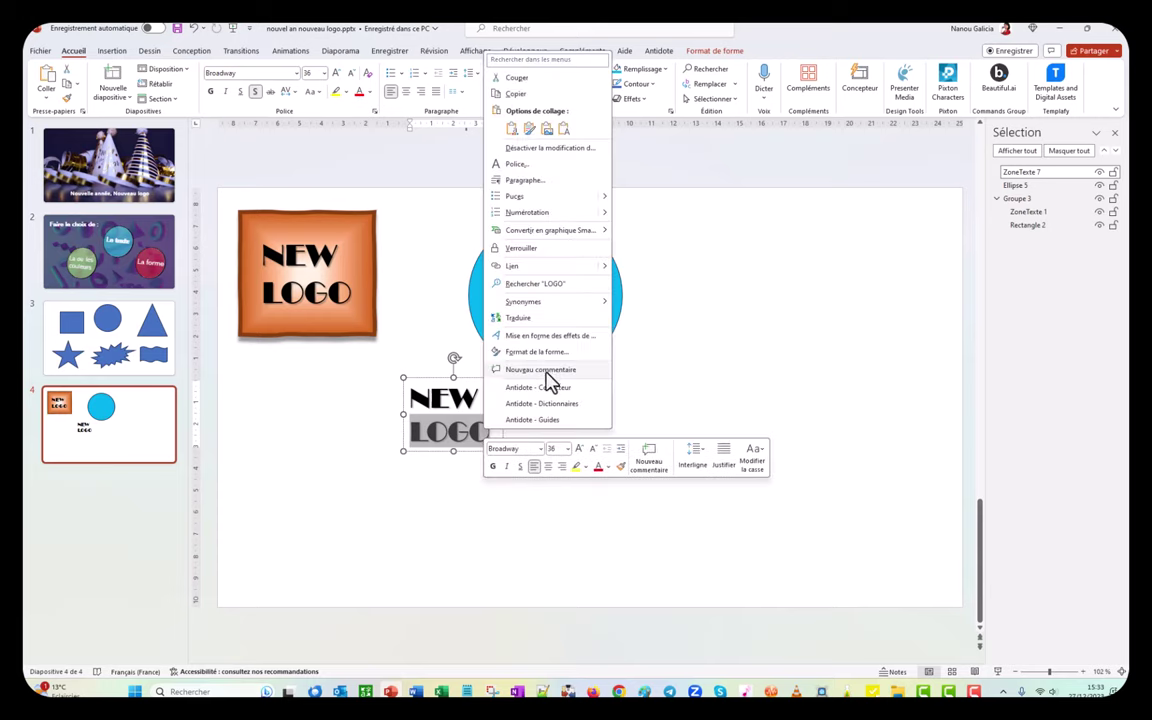
{"action": "left_click", "coordinate": [516, 92]}
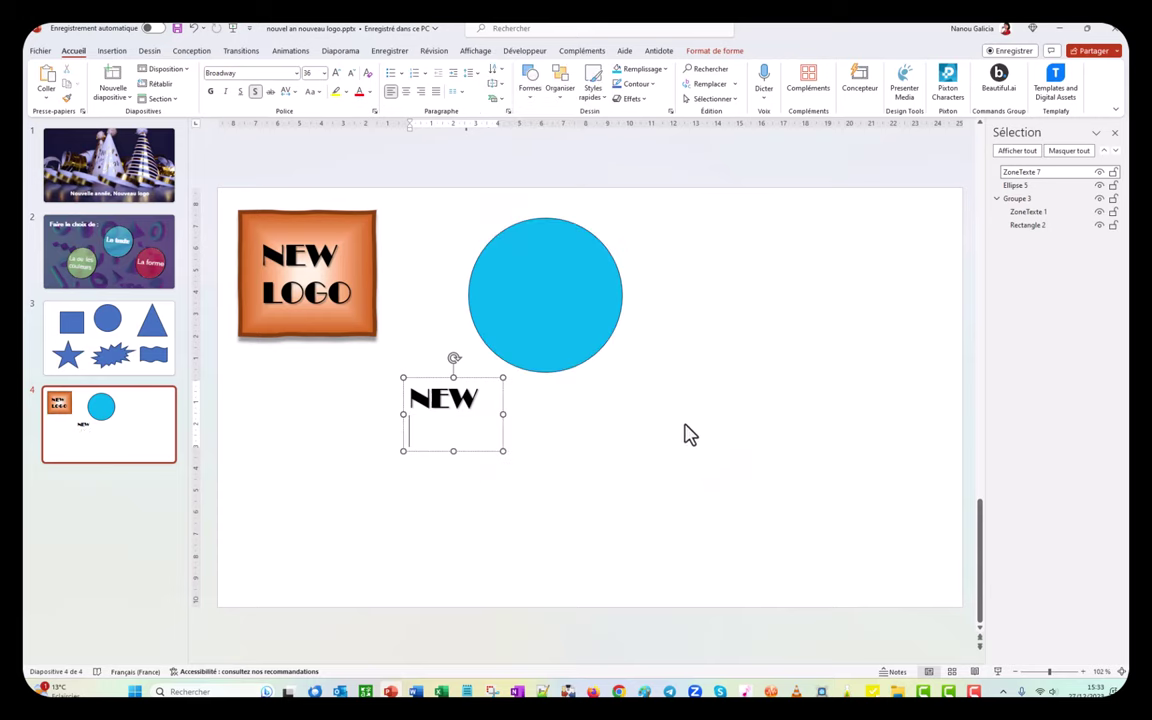
{"action": "key", "text": "BackSpace"}
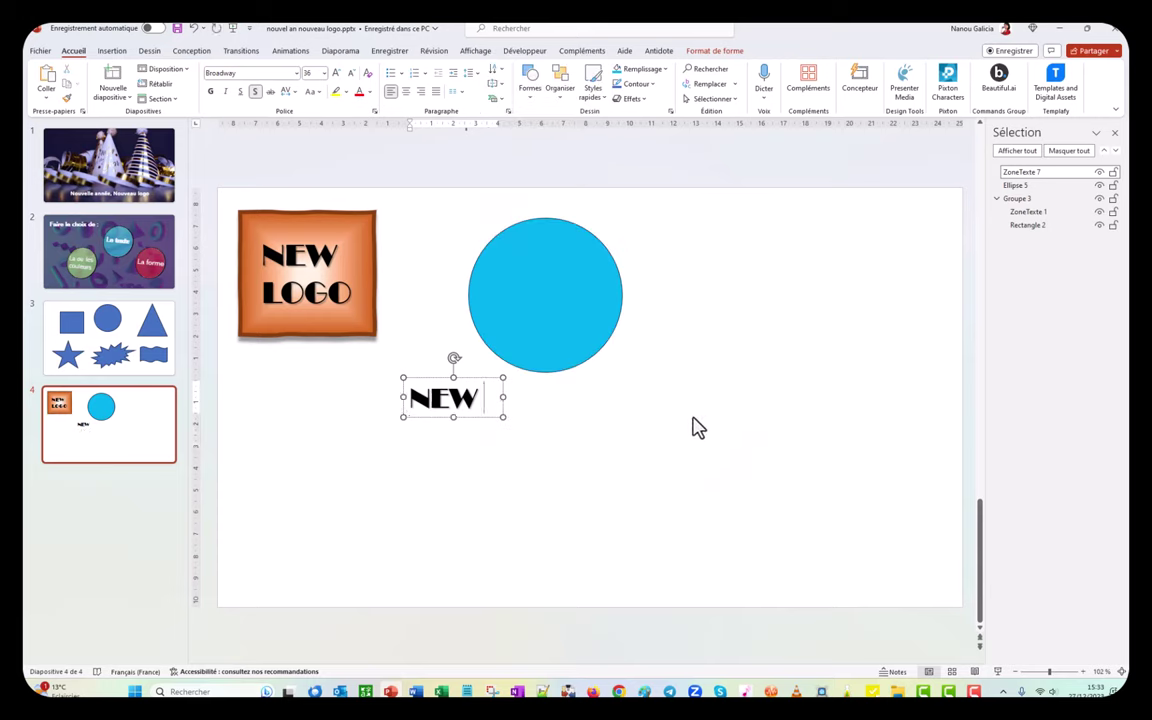
{"action": "left_click_drag", "start_coordinate": [504, 396], "coordinate": [486, 396]}
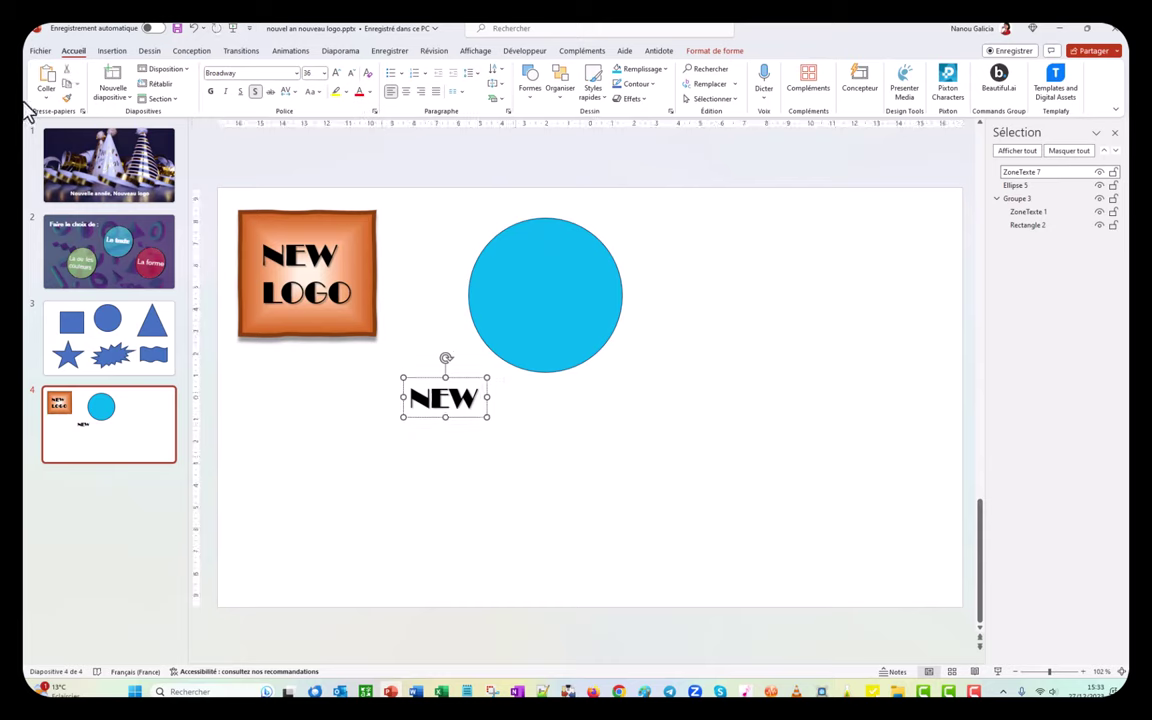
Draw a text box right of the blue circle and paste the word LOGO into it.
{"action": "left_click", "coordinate": [111, 51]}
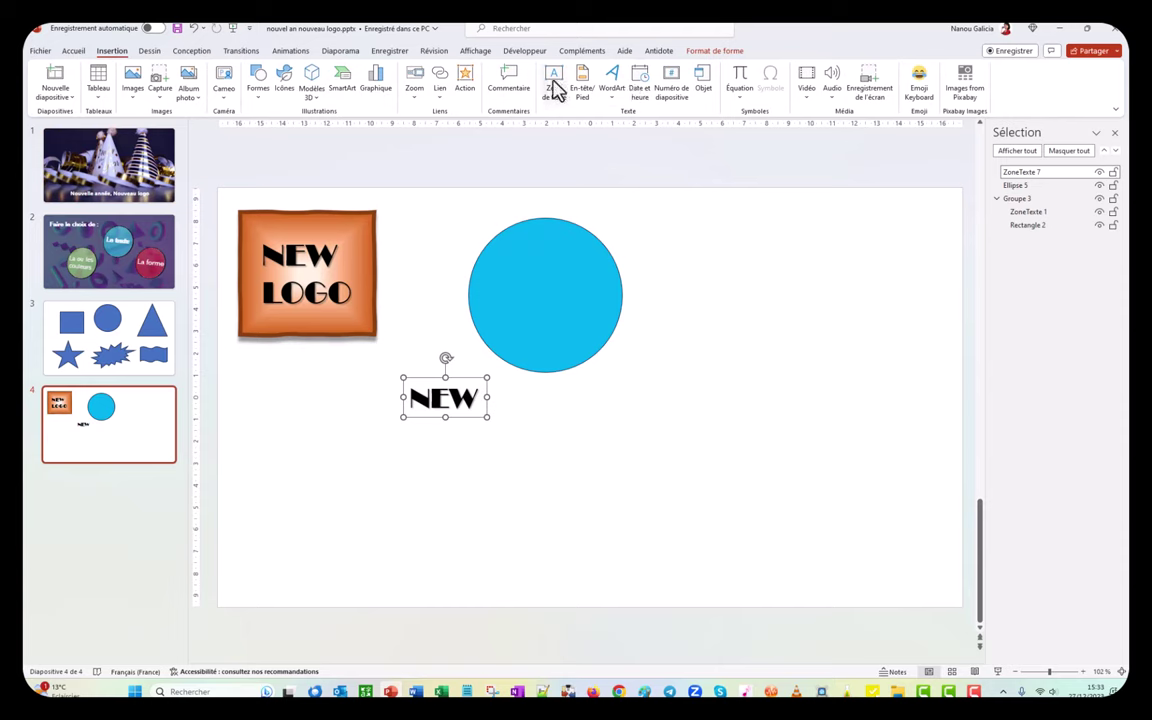
{"action": "left_click", "coordinate": [553, 88]}
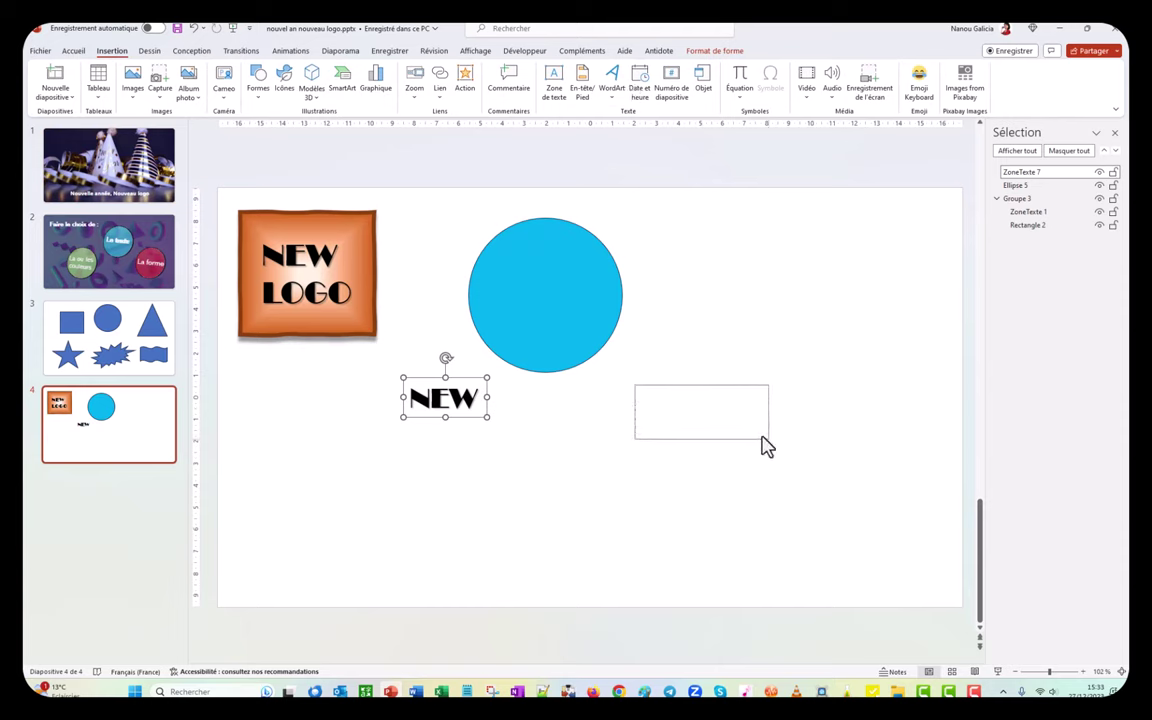
{"action": "left_click_drag", "start_coordinate": [634, 384], "coordinate": [766, 440]}
{"action": "right_click", "coordinate": [694, 406]}
{"action": "left_click", "coordinate": [777, 359]}
{"action": "type", "text": "LOGO"}
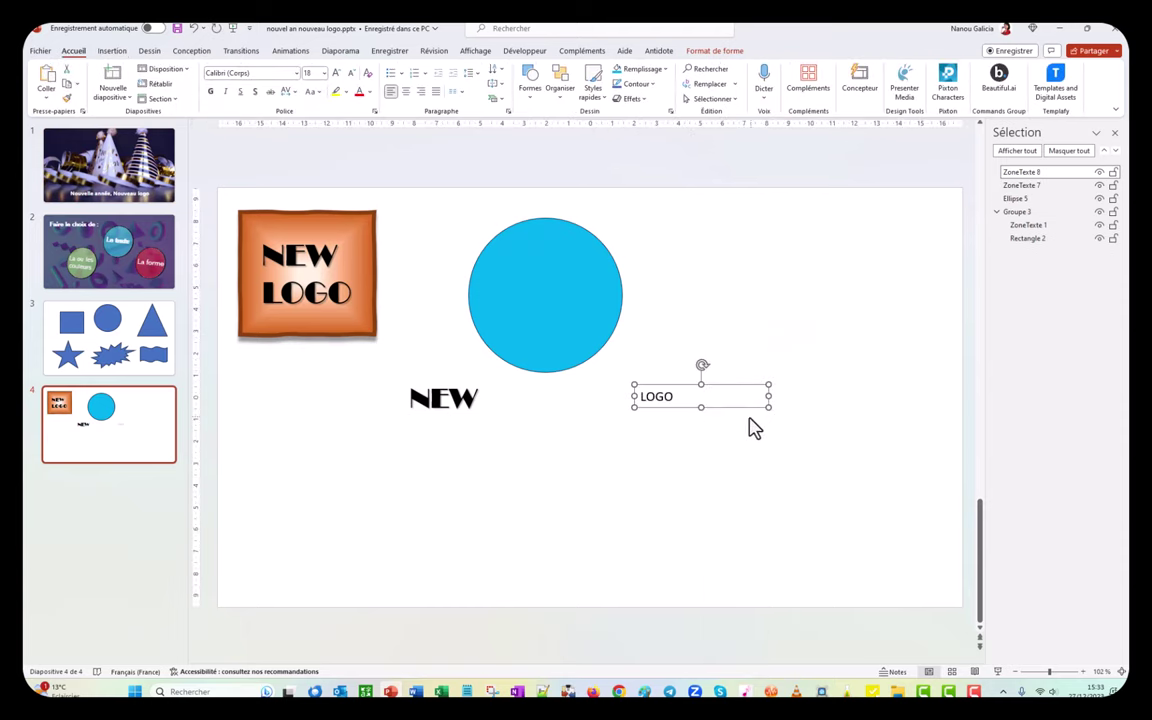
Set LOGO to the Broadway font and enlarge it to 36 pt.
{"action": "left_click", "coordinate": [662, 397]}
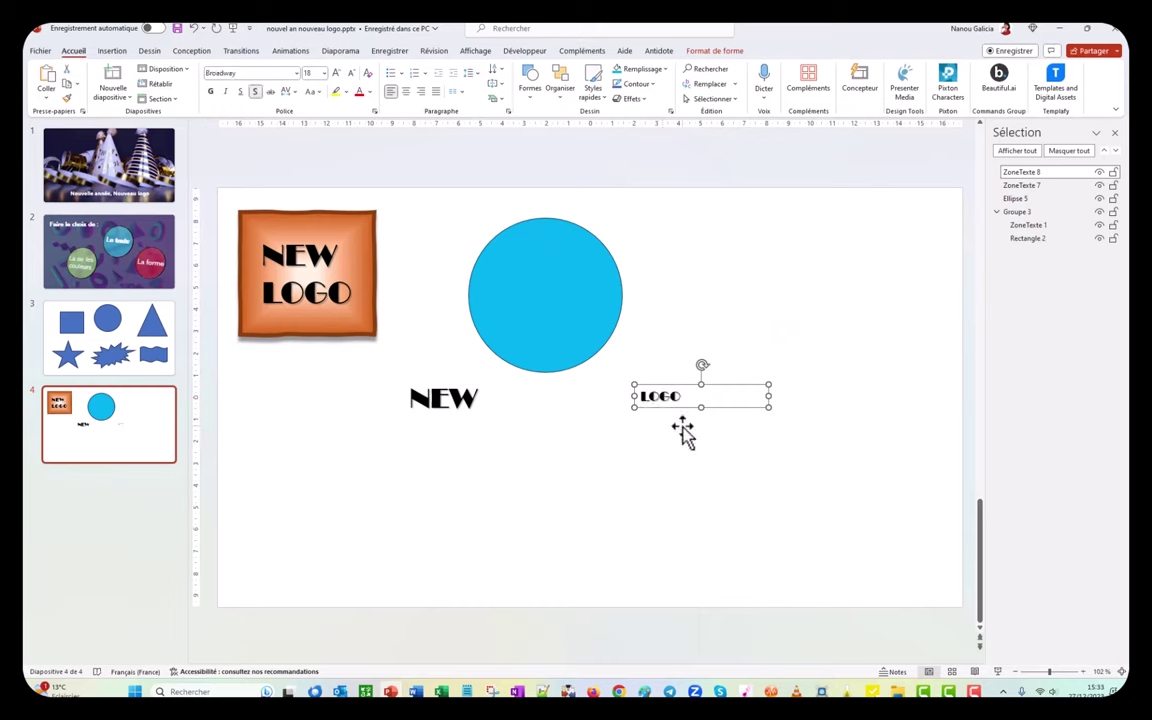
{"action": "double_click", "coordinate": [661, 397]}
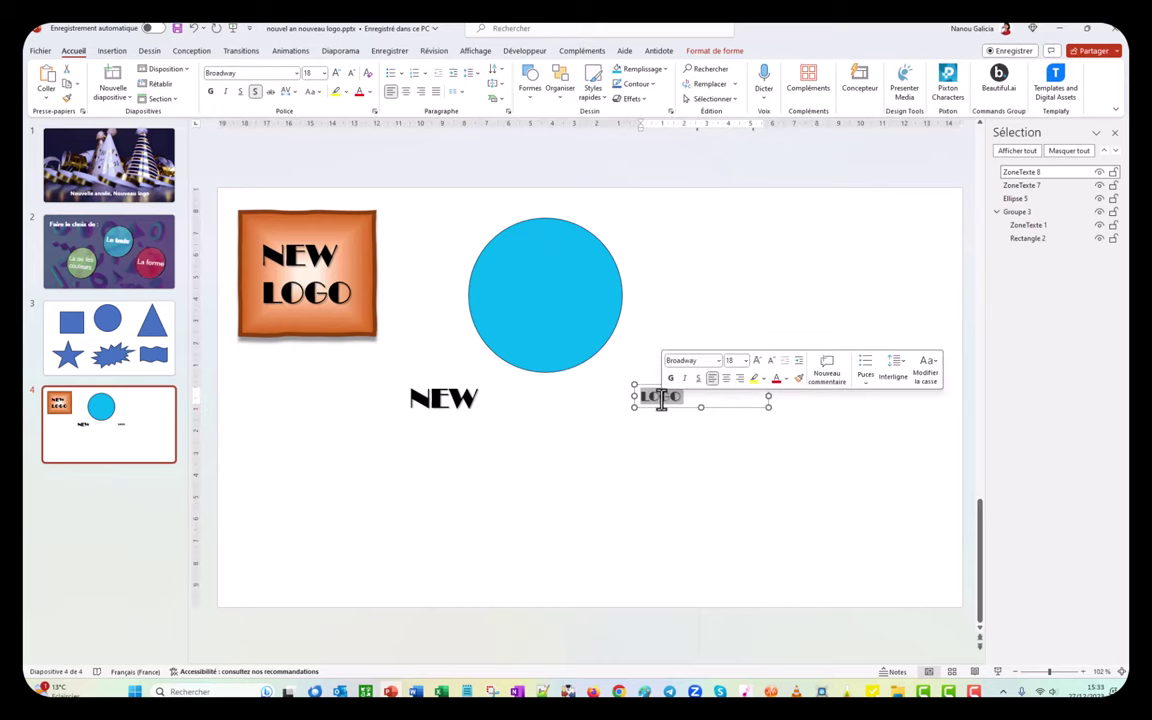
{"action": "left_click", "coordinate": [758, 368]}
{"action": "left_click", "coordinate": [758, 368]}
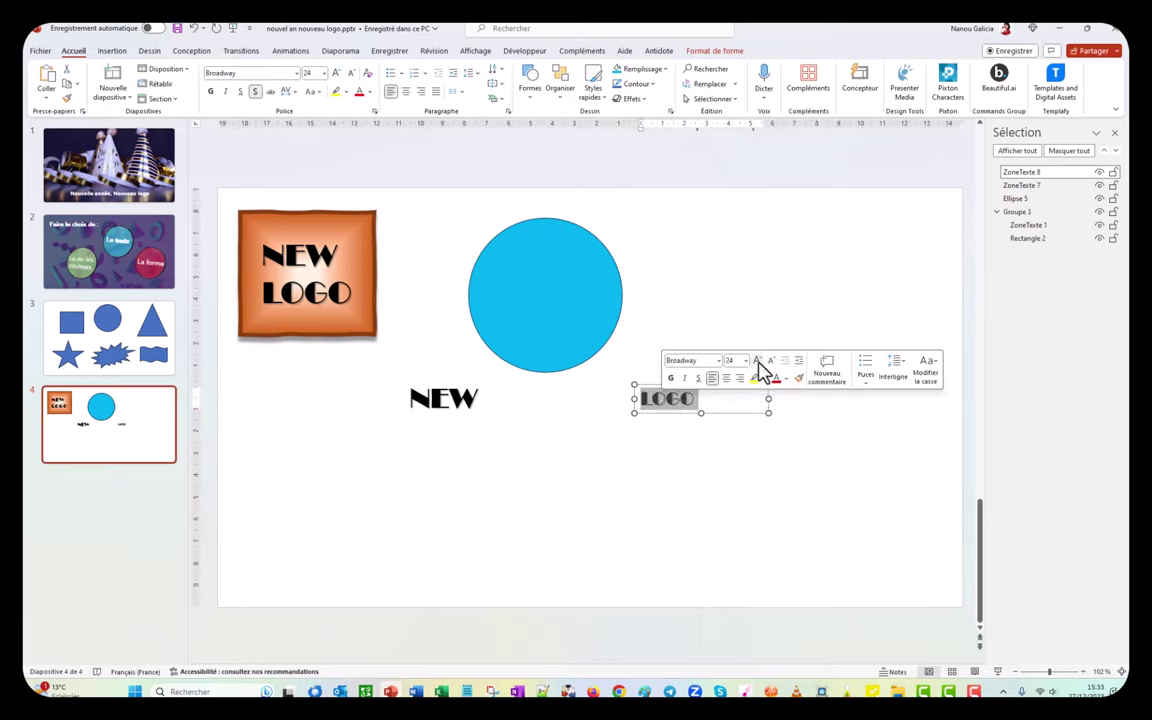
{"action": "left_click", "coordinate": [758, 368]}
{"action": "left_click", "coordinate": [758, 368]}
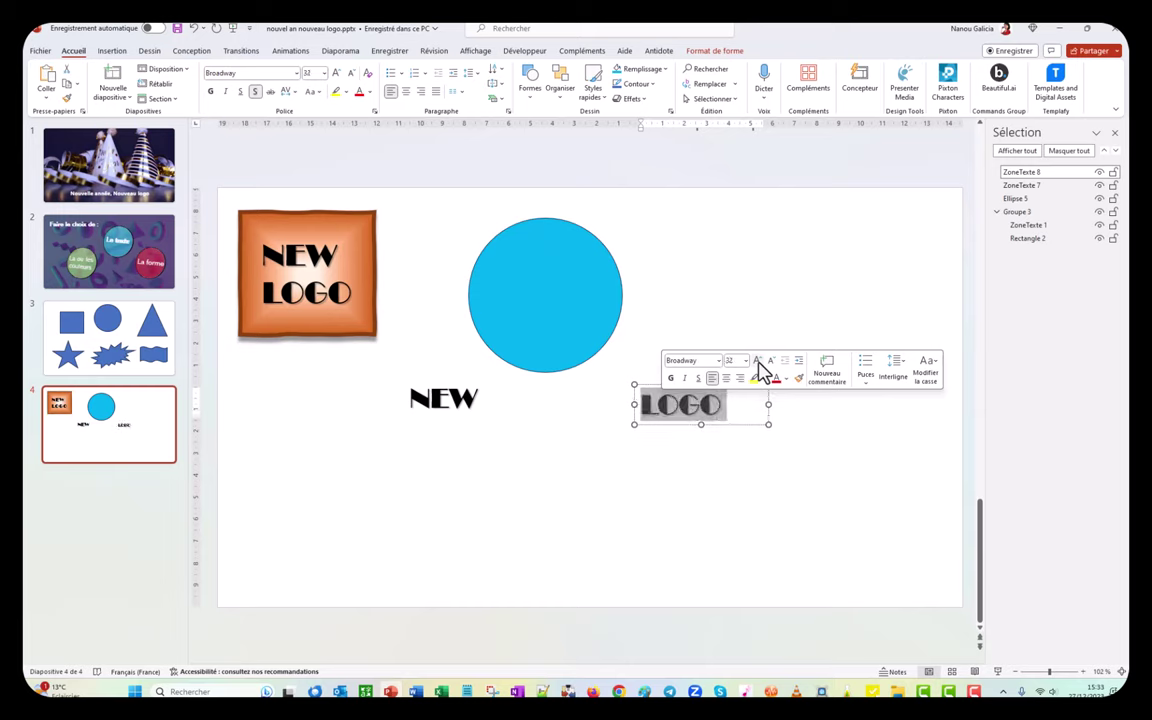
{"action": "left_click", "coordinate": [512, 530]}
{"action": "left_click", "coordinate": [438, 403]}
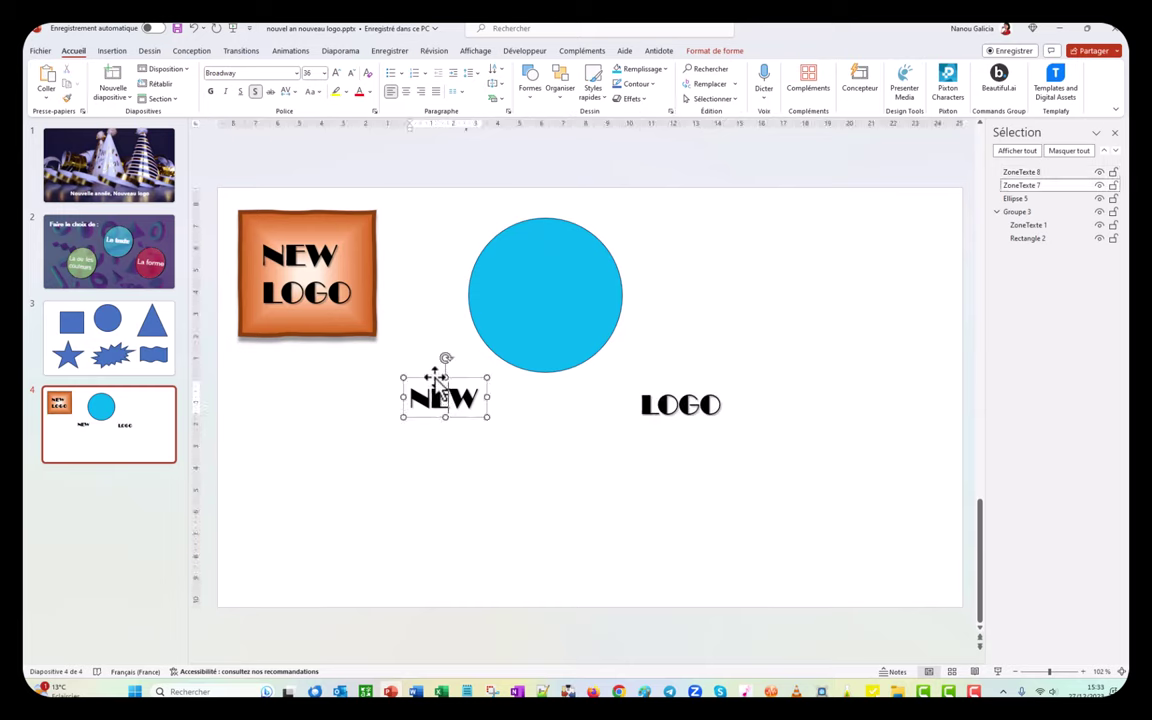
Drag the NEW text box up onto the top half of the blue circle.
{"action": "left_click_drag", "start_coordinate": [436, 379], "coordinate": [537, 247]}
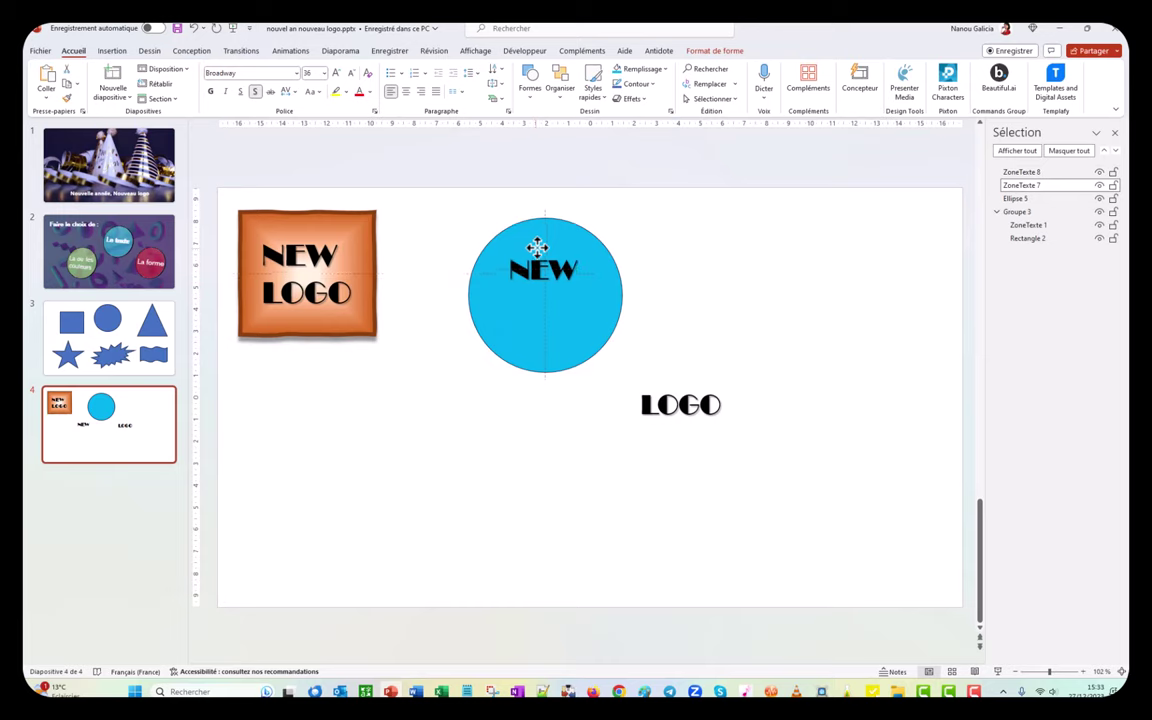
{"action": "left_click_drag", "start_coordinate": [537, 247], "coordinate": [537, 244]}
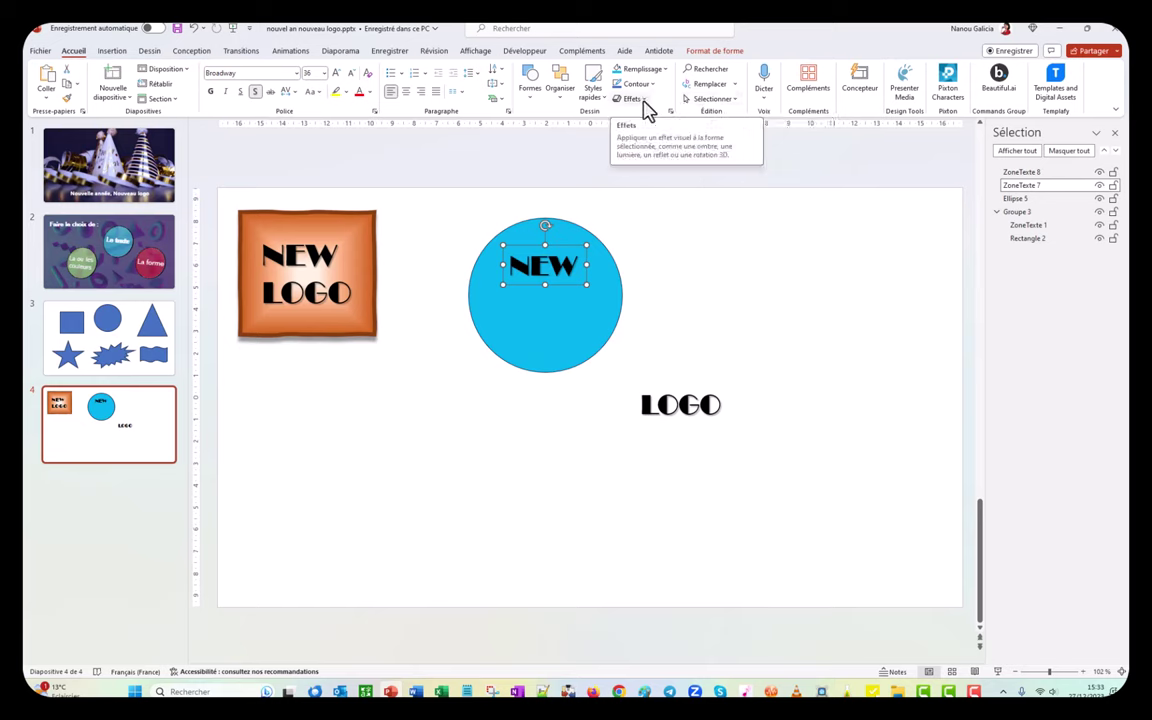
Bend NEW into an arch with the Transform text effect and widen its box.
{"action": "left_click", "coordinate": [714, 50]}
{"action": "left_click", "coordinate": [698, 104]}
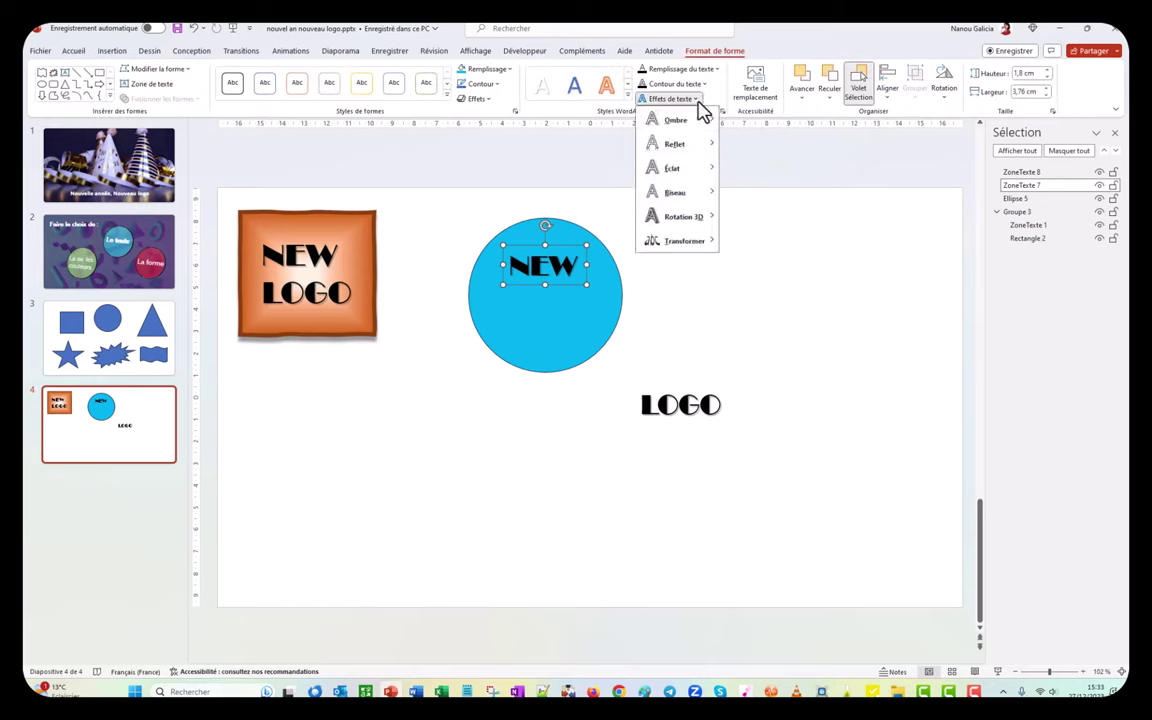
{"action": "mouse_move", "coordinate": [684, 242]}
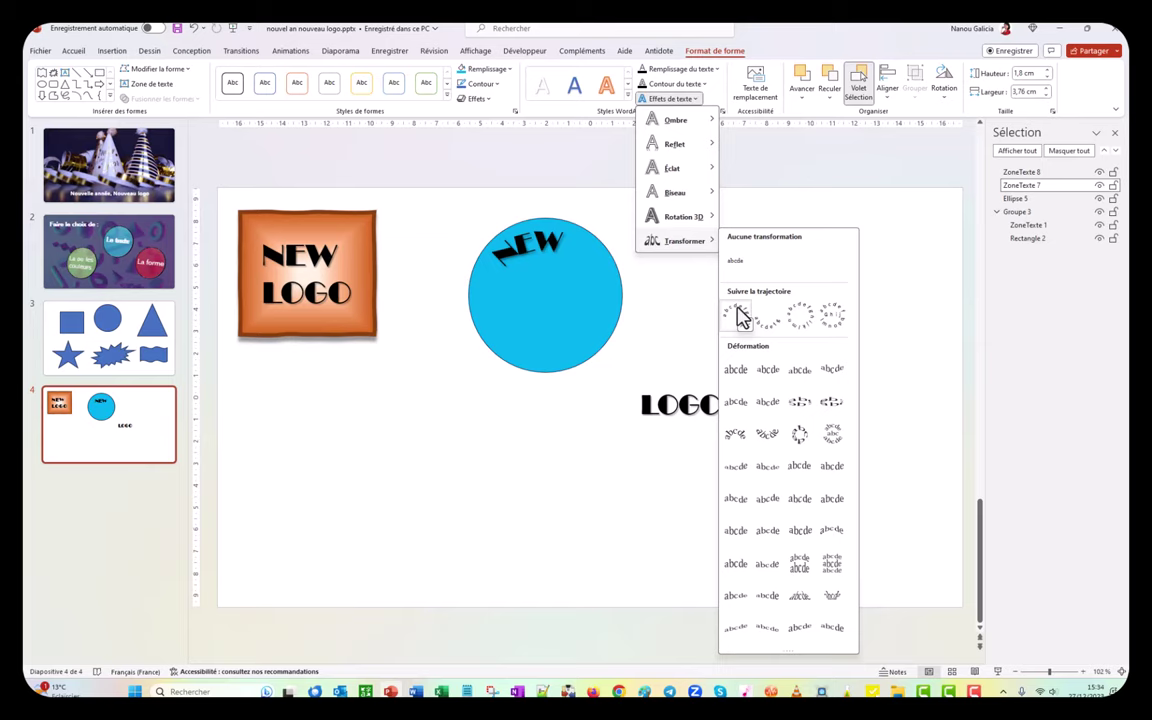
{"action": "left_click", "coordinate": [740, 316]}
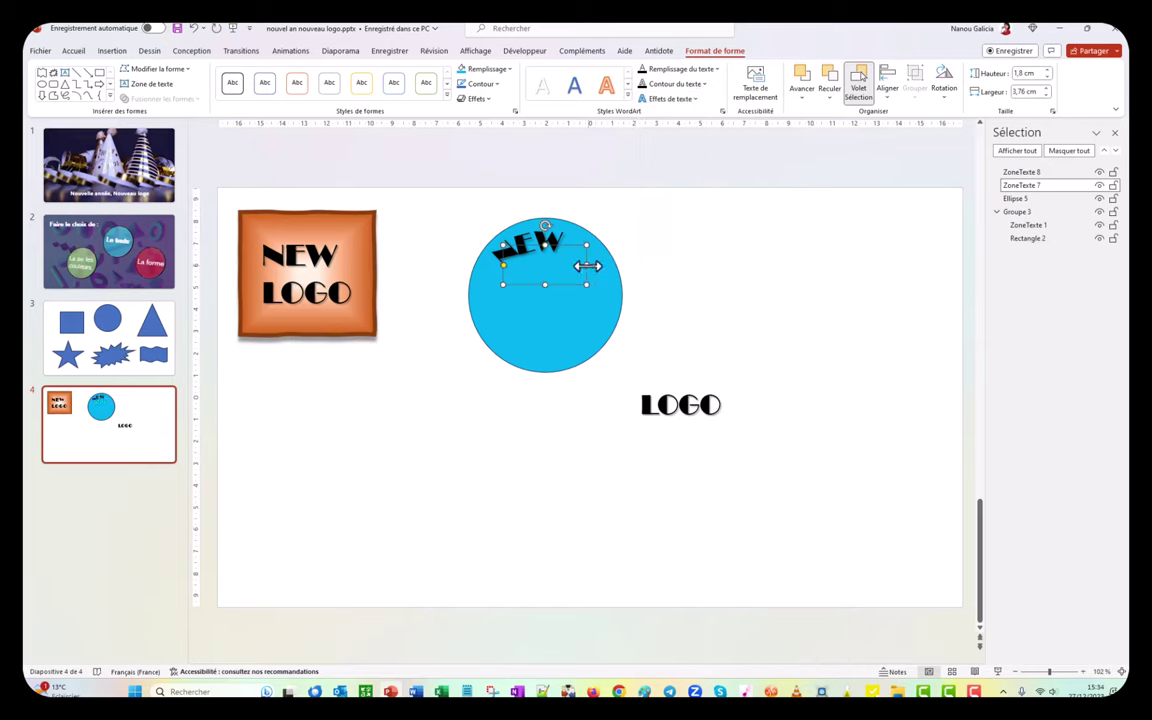
{"action": "left_click_drag", "start_coordinate": [588, 265], "coordinate": [607, 265]}
{"action": "left_click_drag", "start_coordinate": [554, 224], "coordinate": [558, 224]}
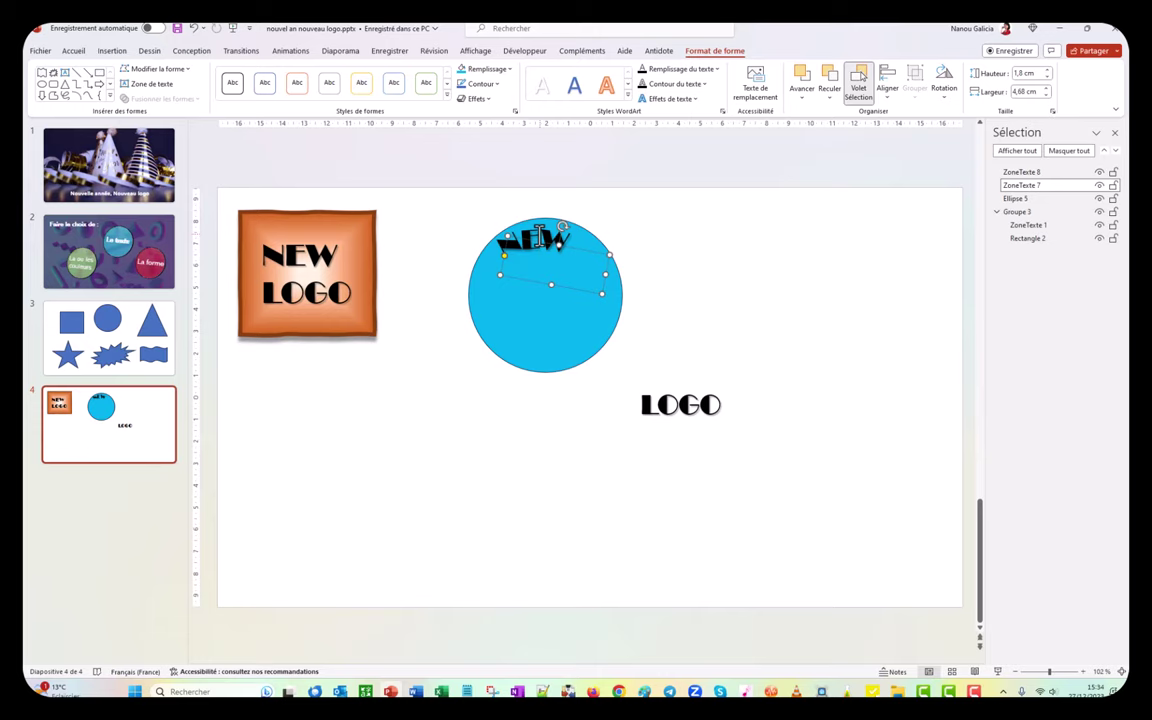
Enlarge NEW to 66 pt, rotate it back to level, and lower it into the circle.
{"action": "double_click", "coordinate": [539, 236]}
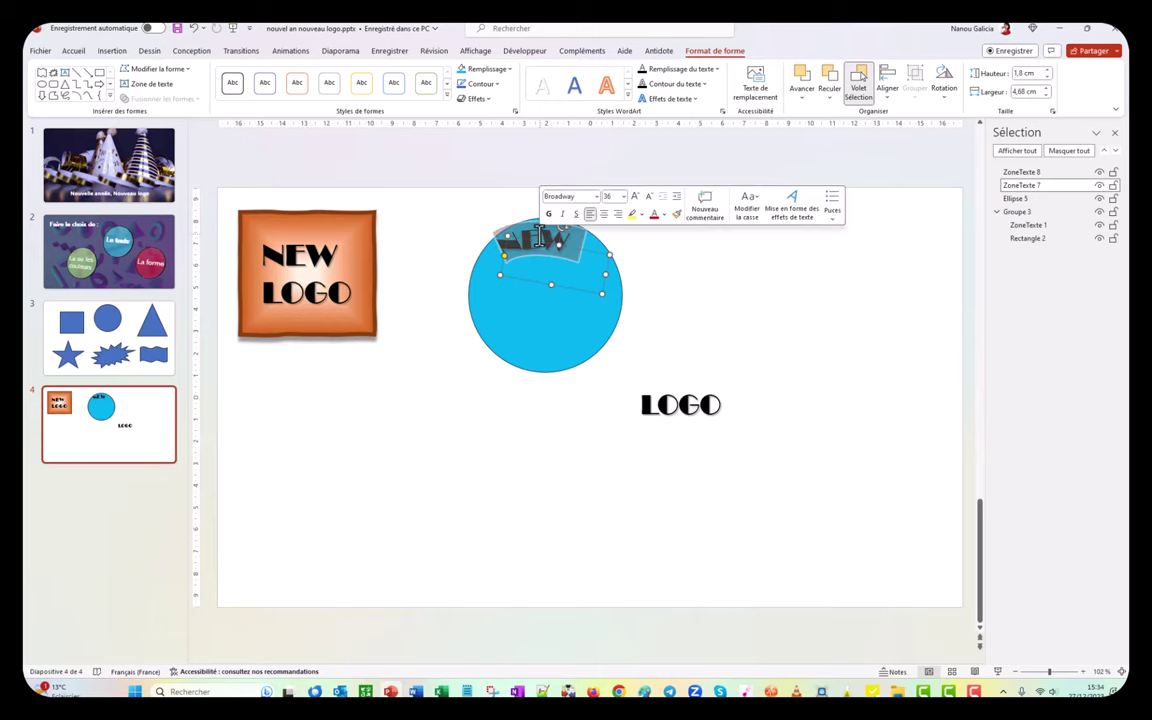
{"action": "left_click", "coordinate": [635, 197]}
{"action": "left_click", "coordinate": [635, 197]}
{"action": "left_click", "coordinate": [635, 197]}
{"action": "left_click", "coordinate": [635, 197]}
{"action": "left_click", "coordinate": [635, 197]}
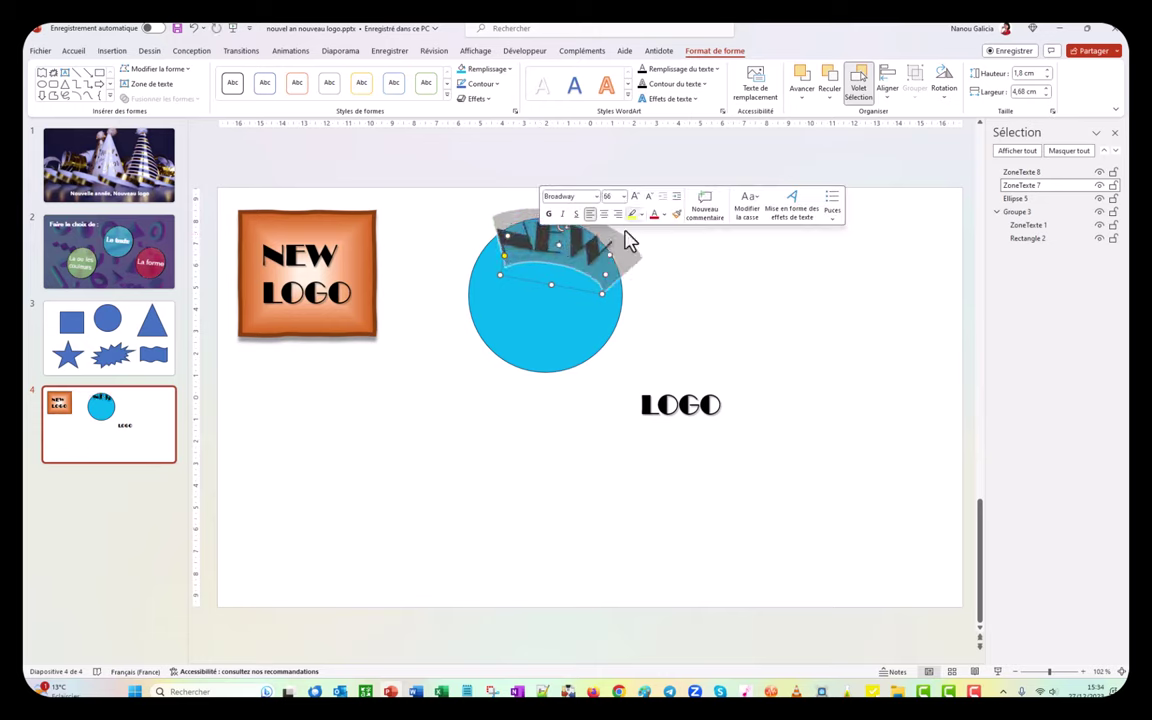
{"action": "left_click", "coordinate": [700, 301]}
{"action": "left_click", "coordinate": [540, 235]}
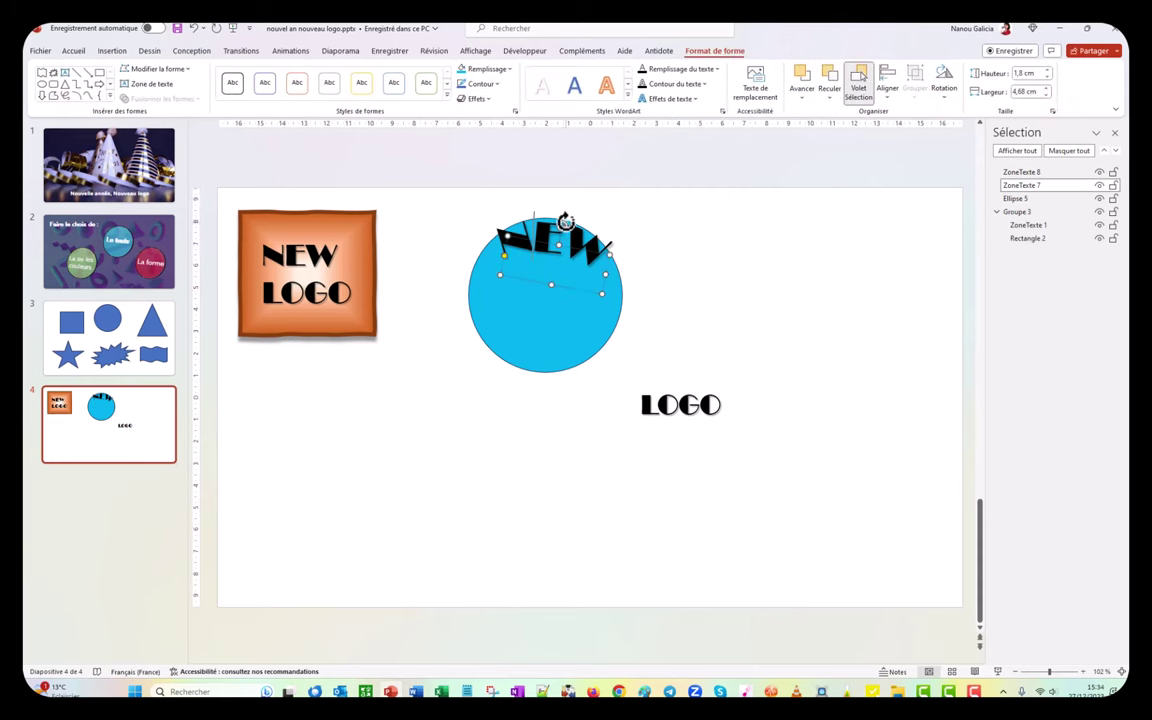
{"action": "left_click_drag", "start_coordinate": [564, 222], "coordinate": [557, 221]}
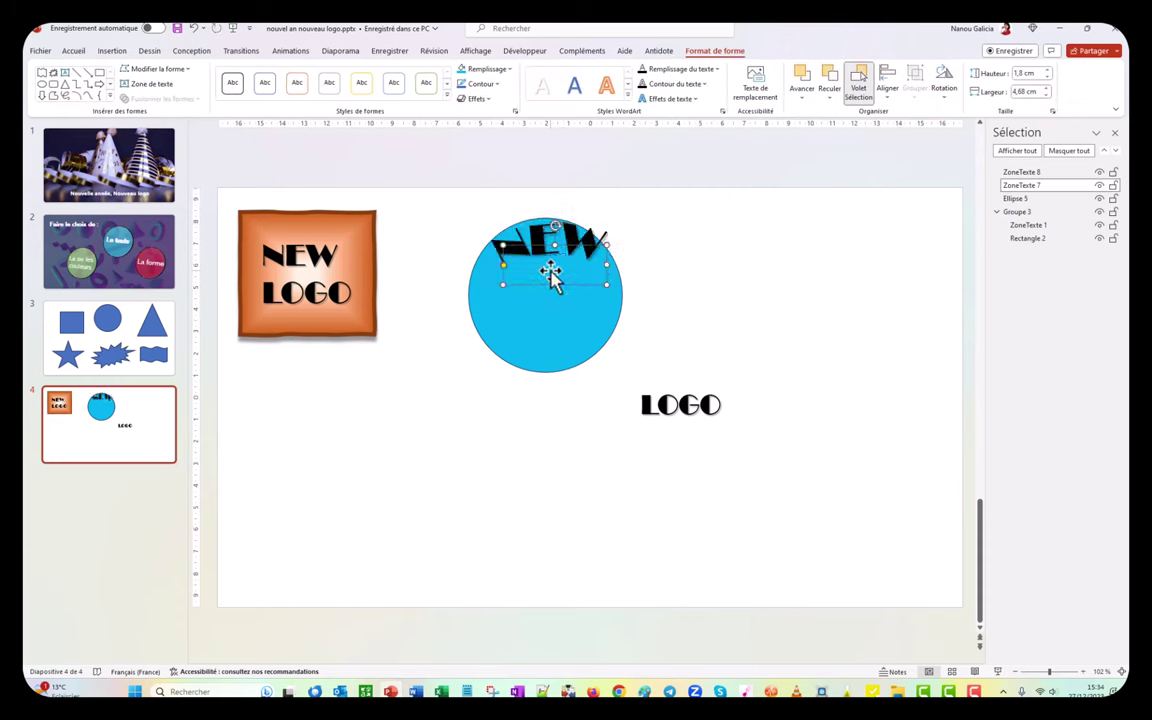
{"action": "left_click_drag", "start_coordinate": [551, 277], "coordinate": [546, 293]}
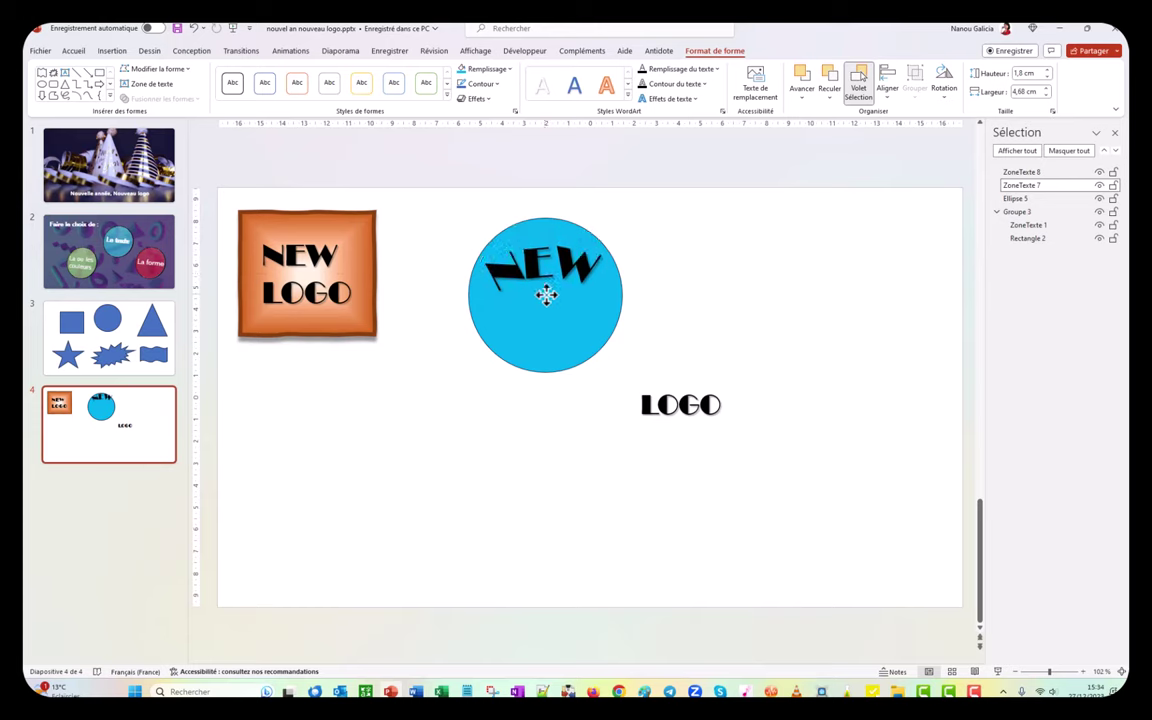
Narrow the LOGO box, curve it with the follow-path effect, and move it under NEW.
{"action": "left_click", "coordinate": [670, 404]}
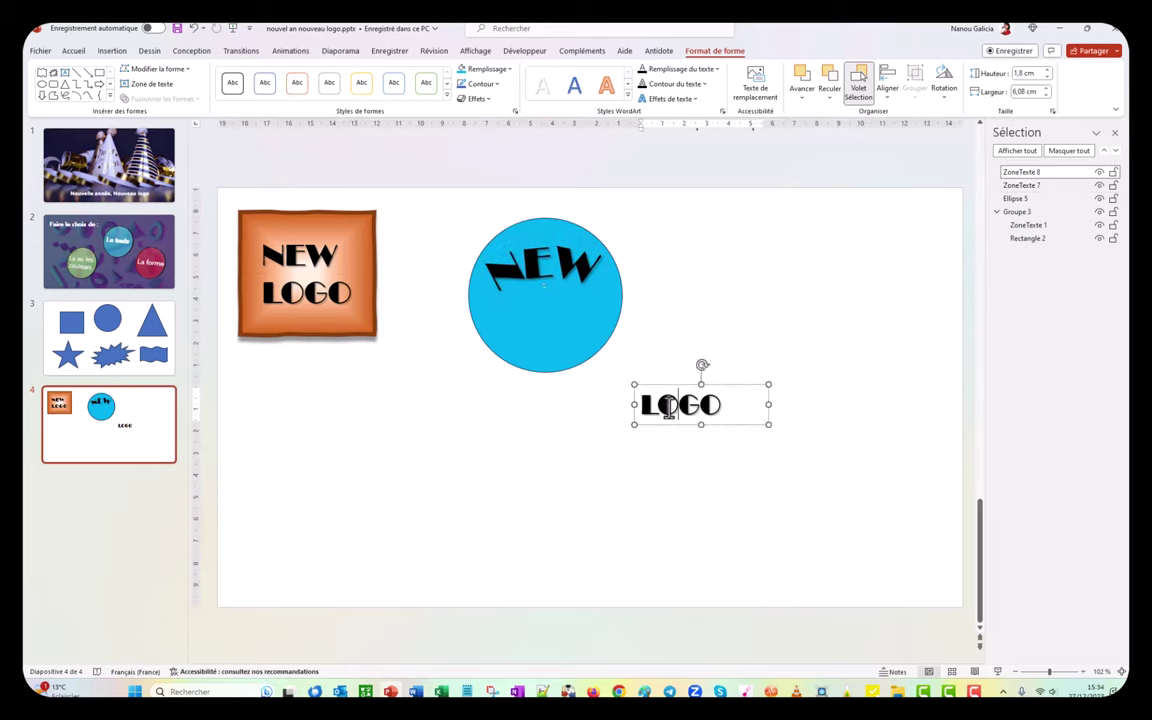
{"action": "double_click", "coordinate": [668, 404]}
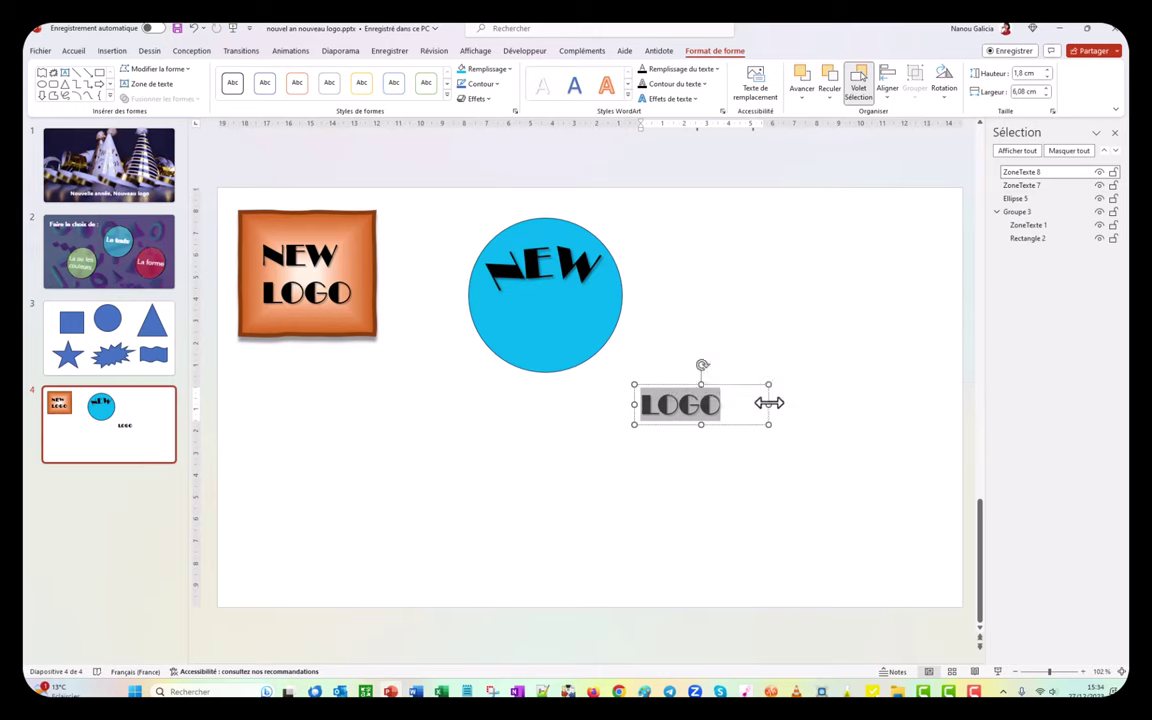
{"action": "left_click_drag", "start_coordinate": [768, 403], "coordinate": [748, 404]}
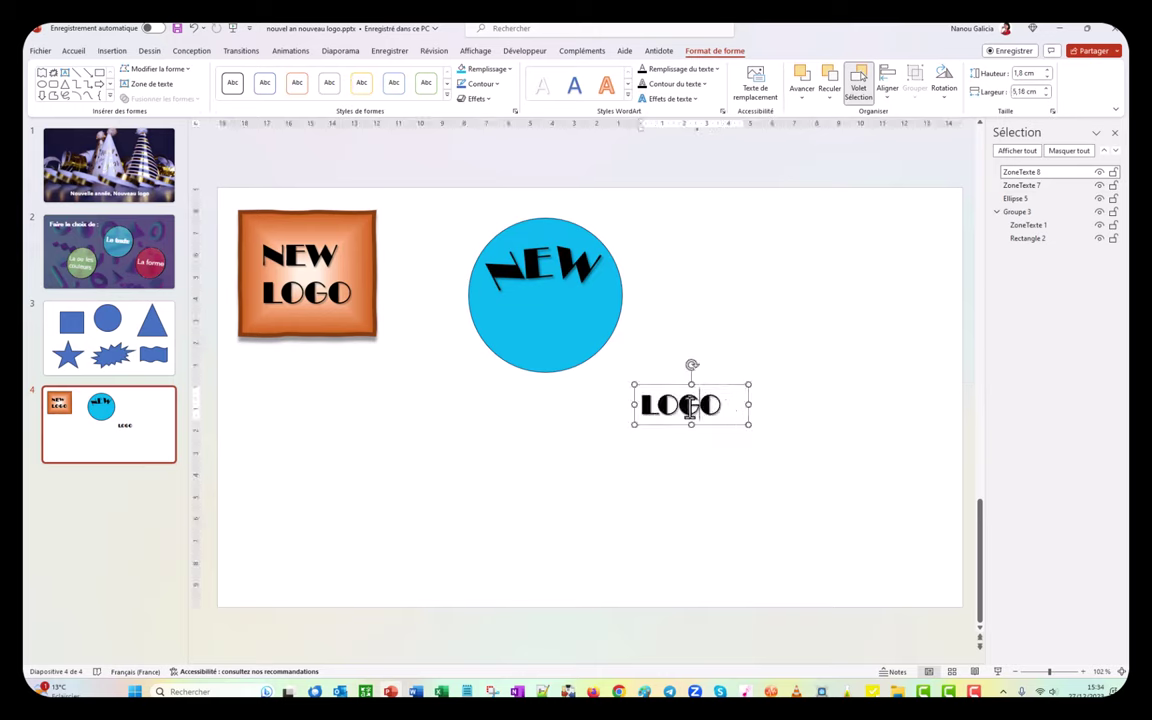
{"action": "double_click", "coordinate": [689, 405]}
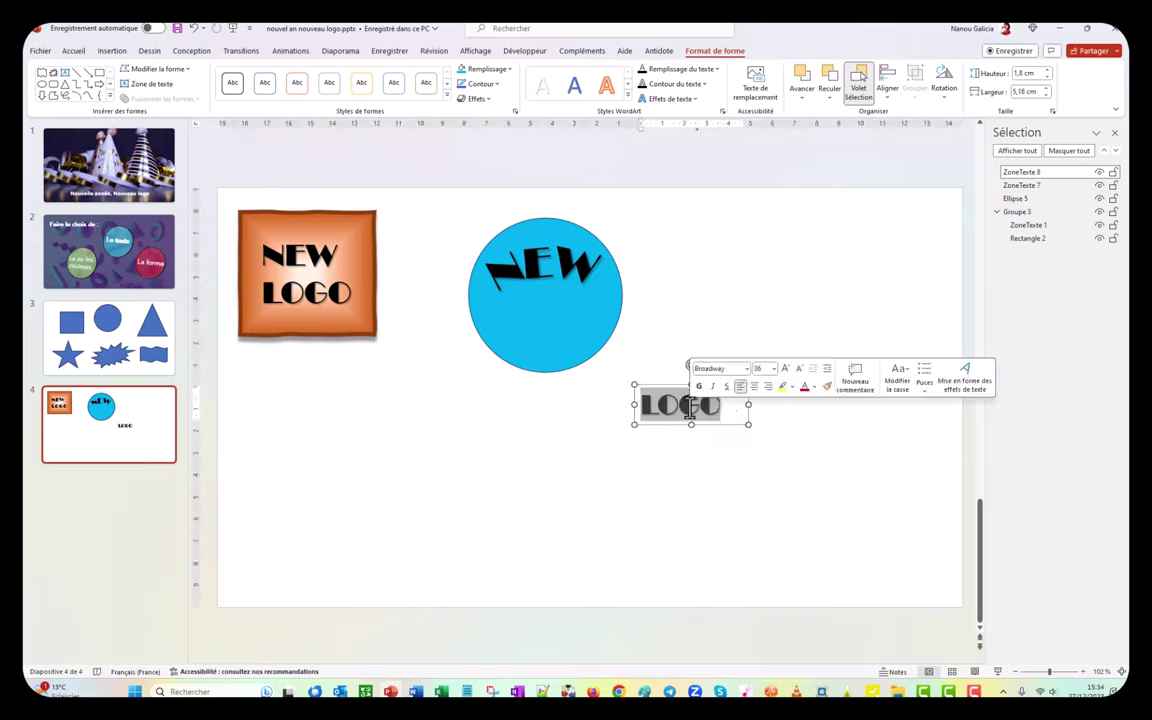
{"action": "left_click", "coordinate": [672, 99]}
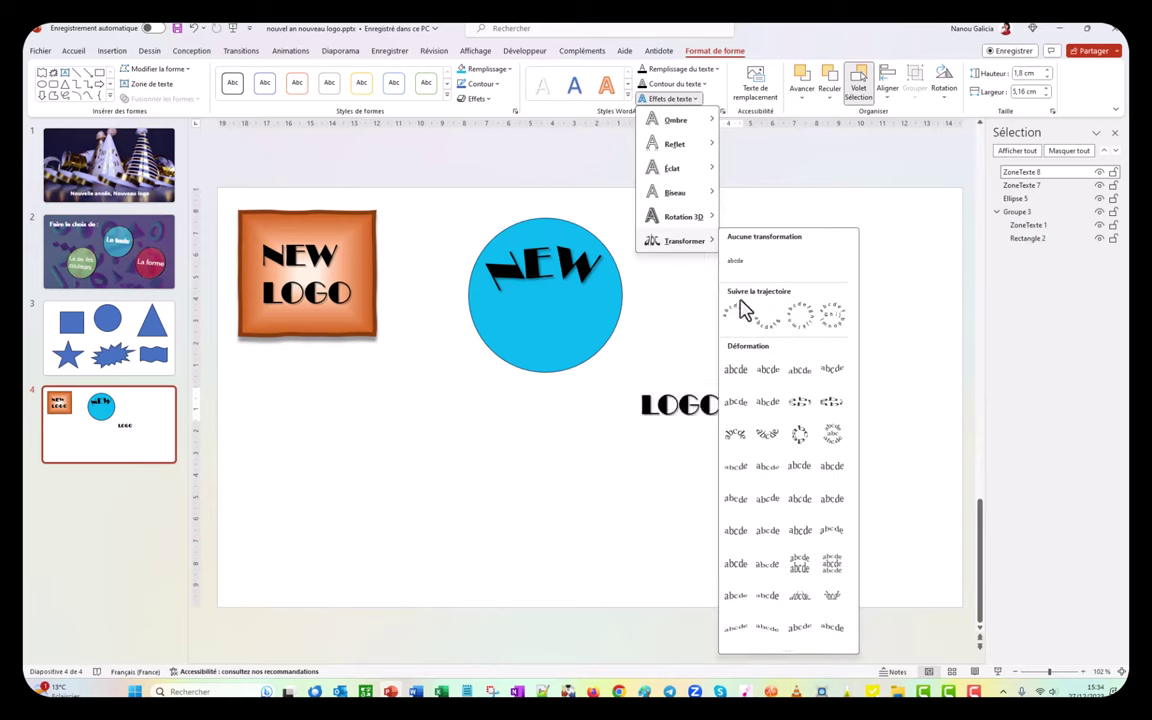
{"action": "left_click", "coordinate": [766, 332]}
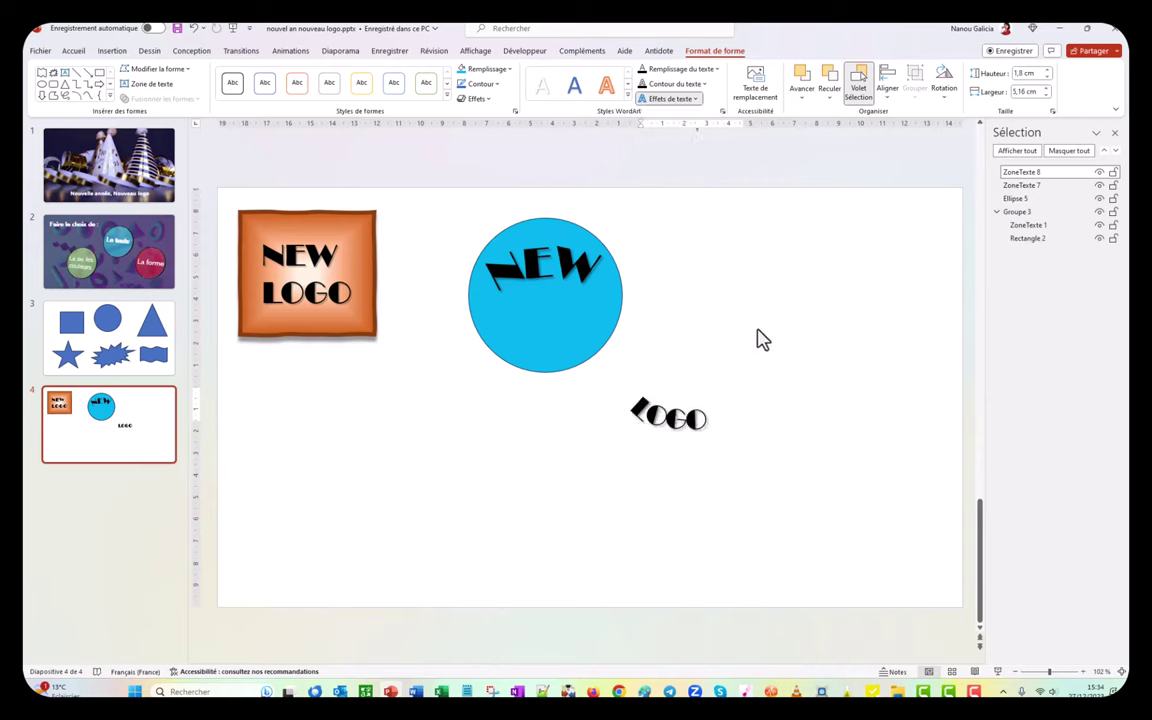
{"action": "left_click_drag", "start_coordinate": [686, 385], "coordinate": [549, 289]}
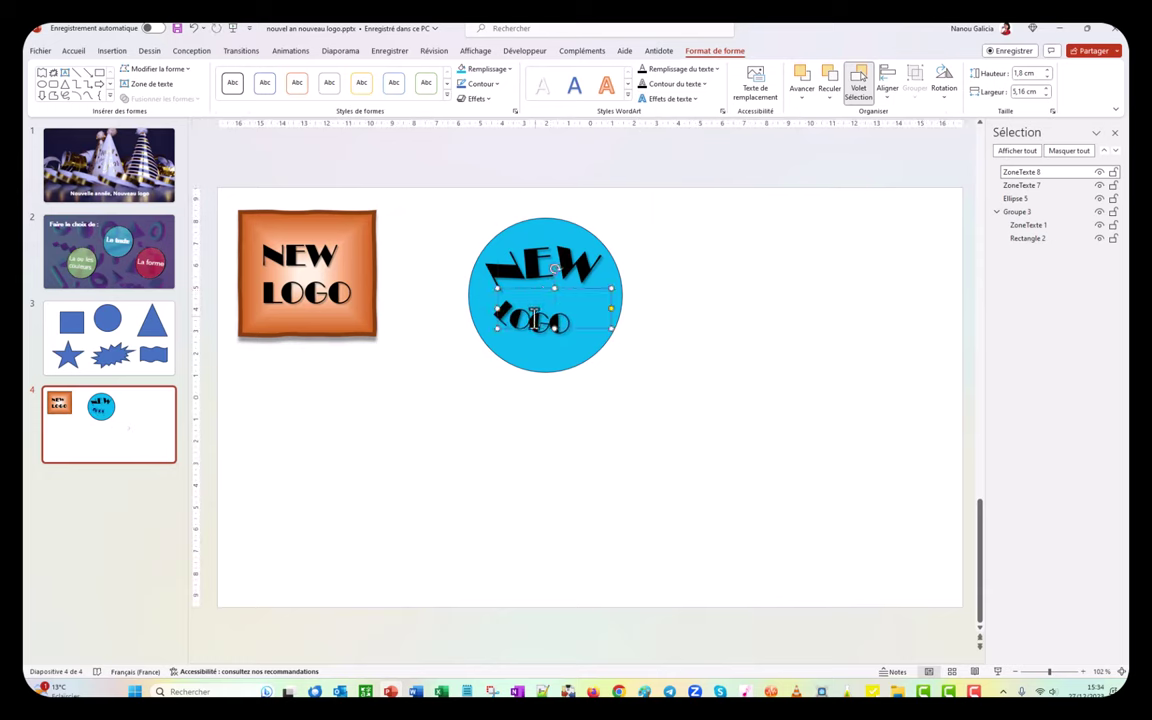
Enlarge the curved LOGO text by three font-size steps and review the finished logo.
{"action": "double_click", "coordinate": [534, 318]}
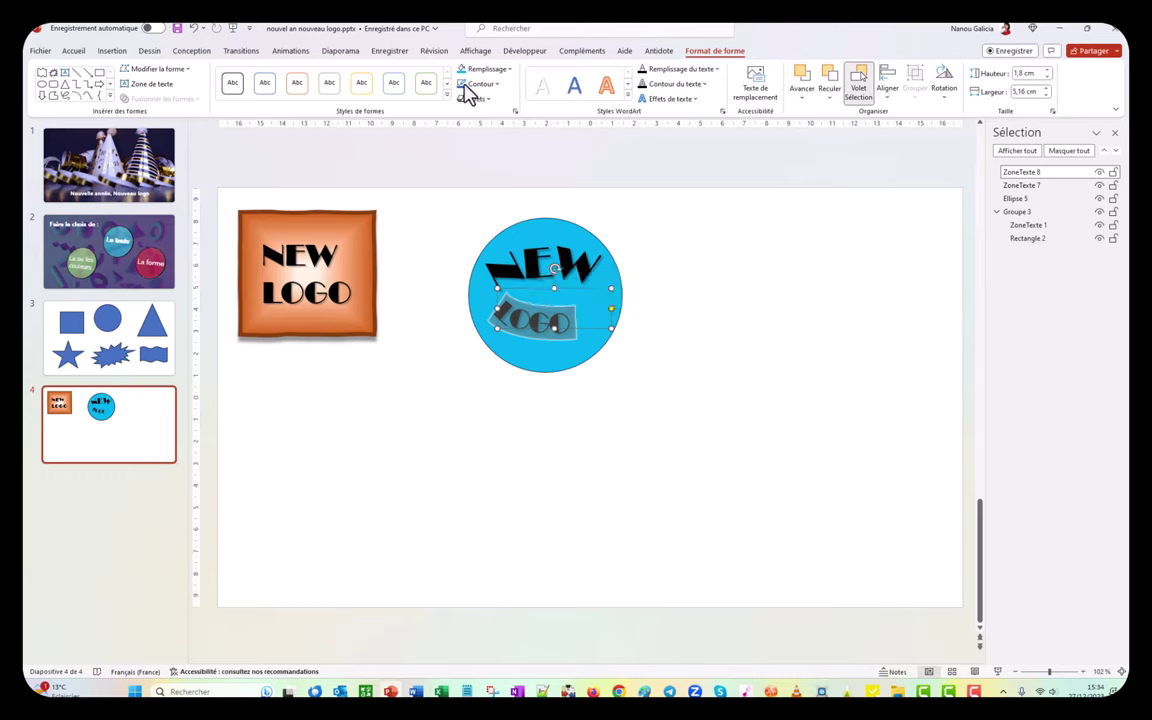
{"action": "right_click", "coordinate": [557, 327]}
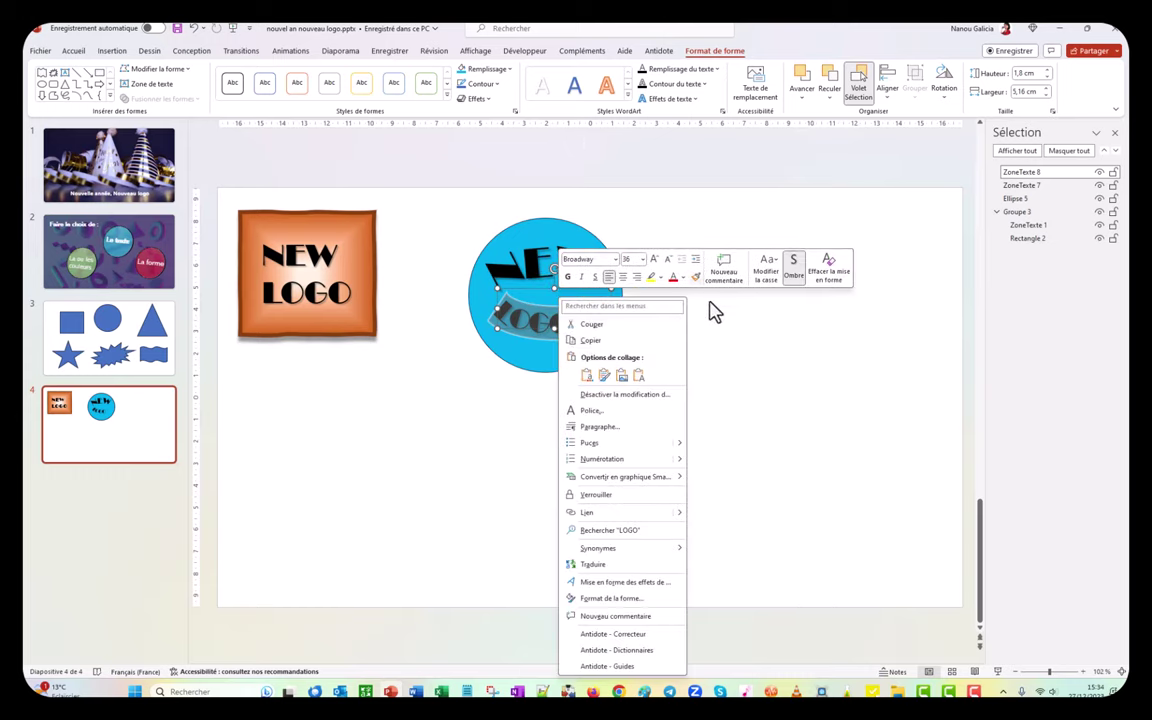
{"action": "left_click", "coordinate": [654, 260]}
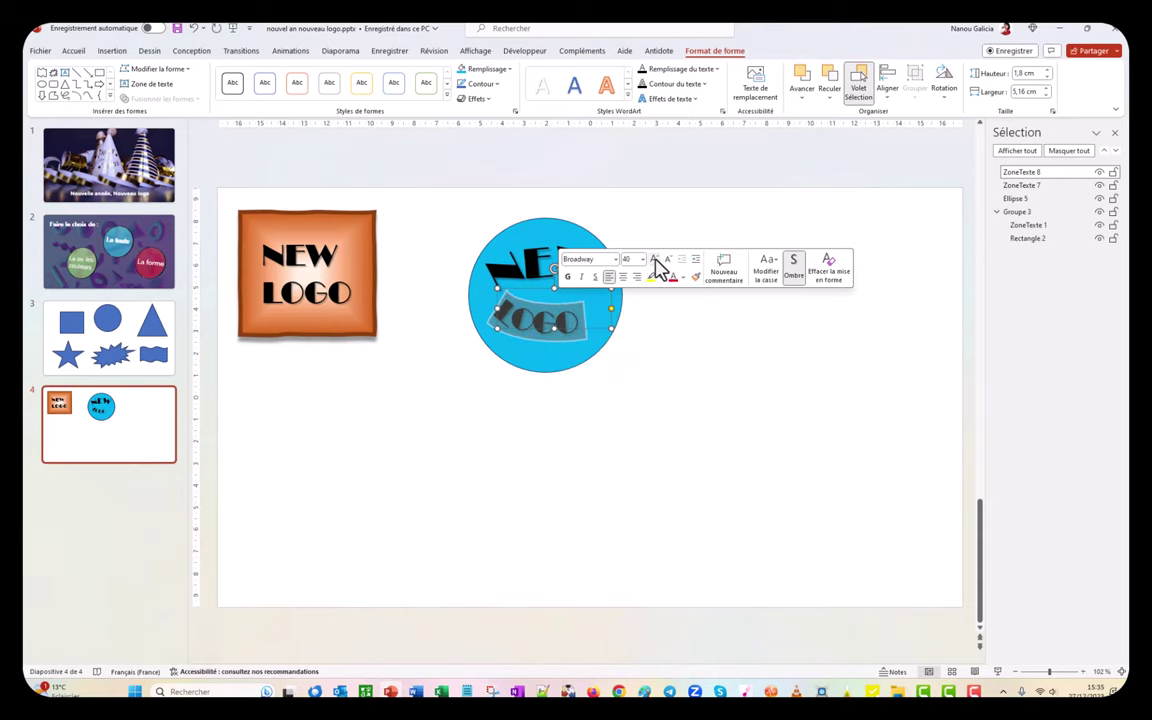
{"action": "left_click", "coordinate": [654, 260]}
{"action": "left_click", "coordinate": [654, 260]}
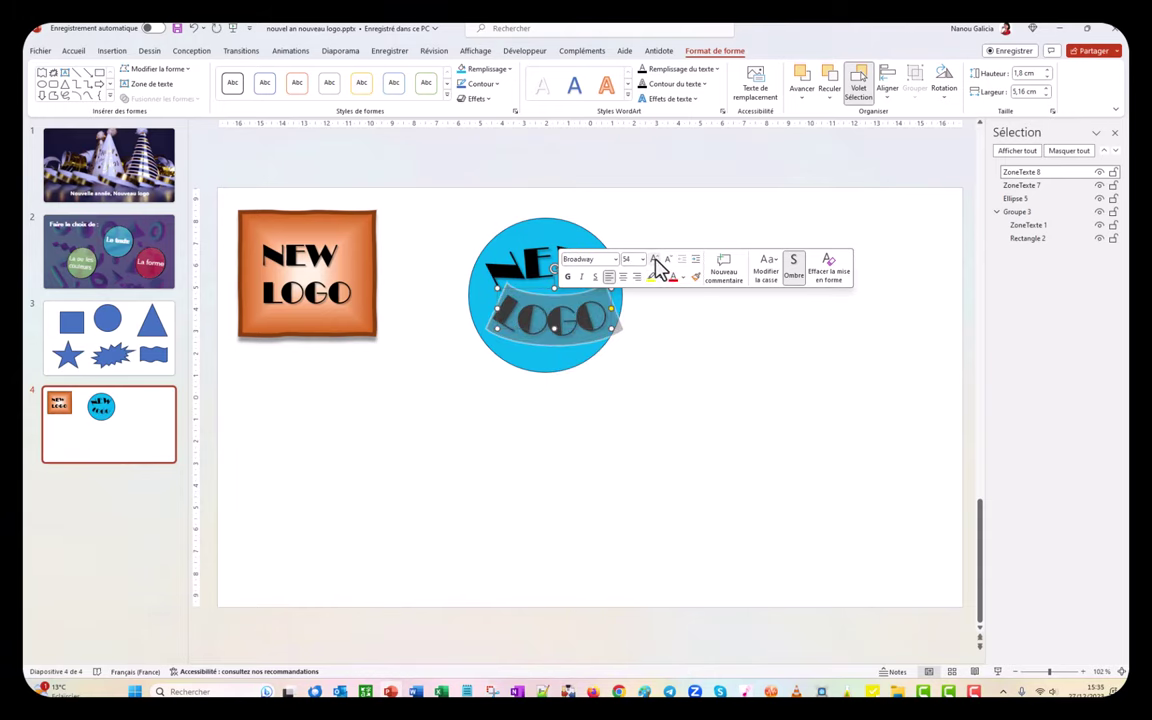
{"action": "left_click", "coordinate": [745, 420]}
{"action": "left_click", "coordinate": [547, 258]}
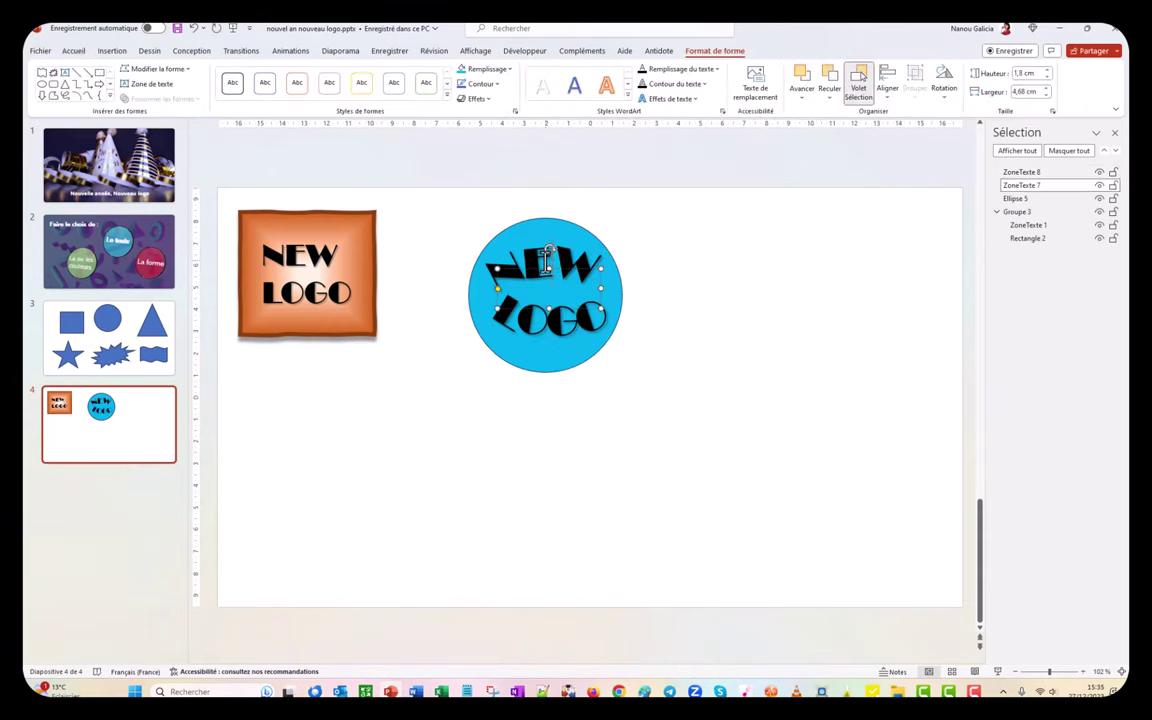
{"action": "left_click", "coordinate": [548, 300]}
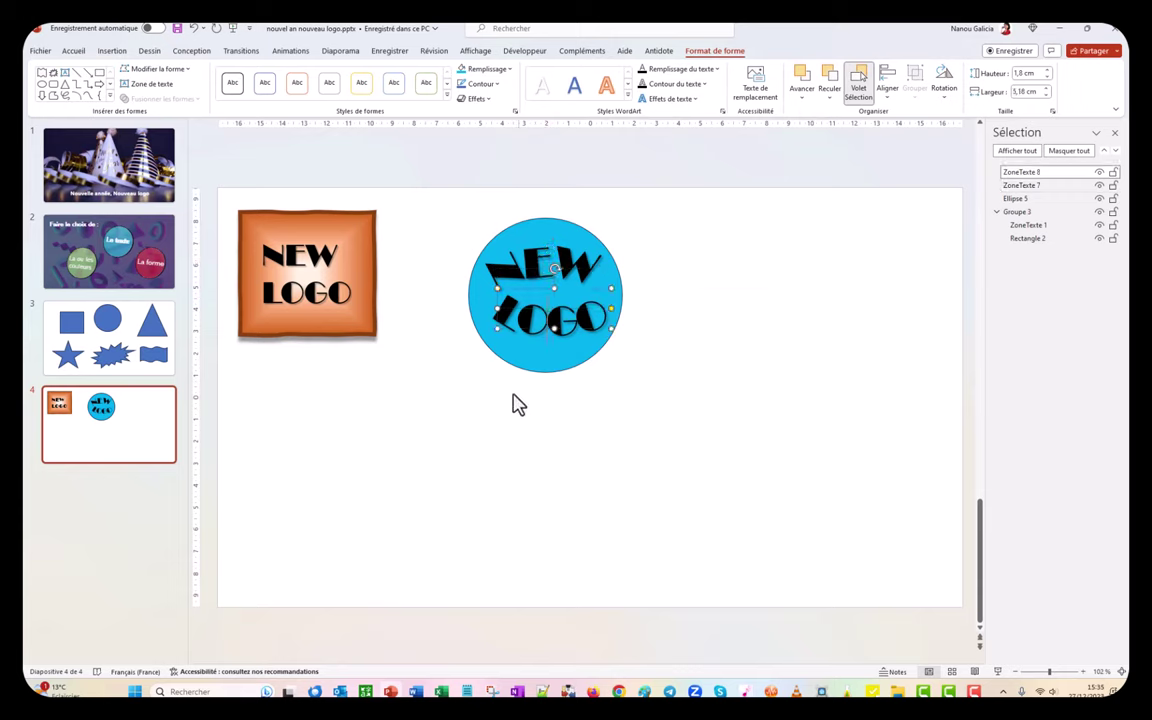
{"action": "left_click", "coordinate": [561, 366]}
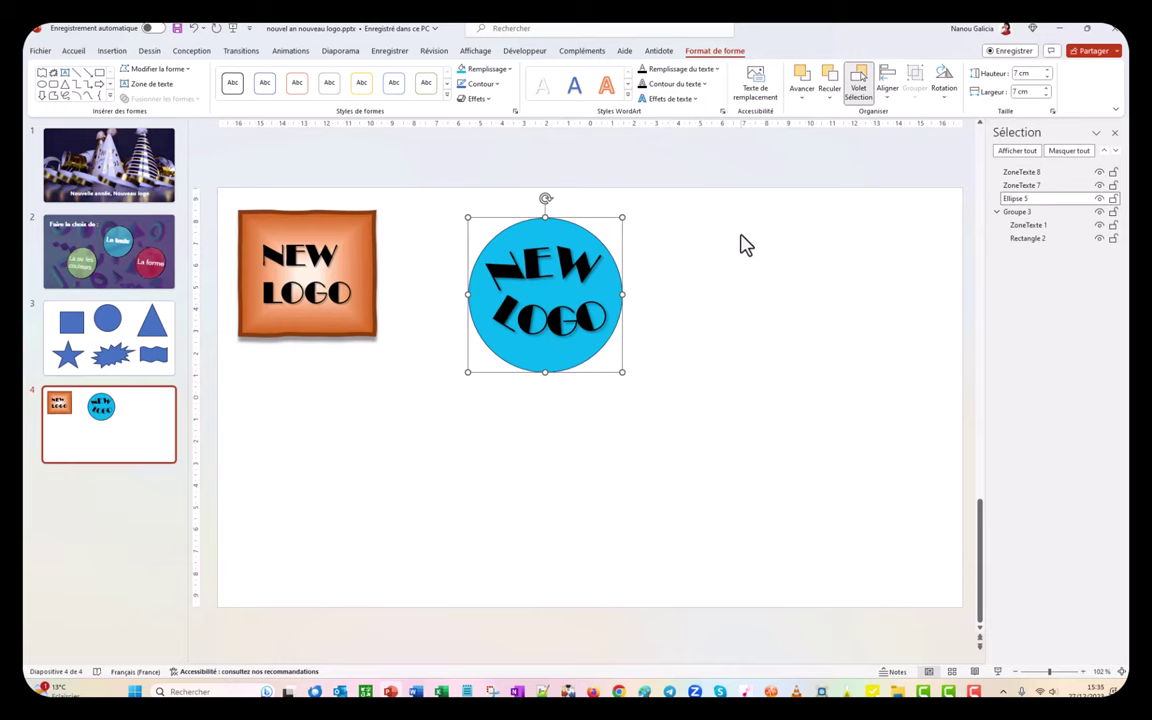
Browse the Text Effects options for the circle, then dismiss the menu.
{"action": "left_click", "coordinate": [668, 98]}
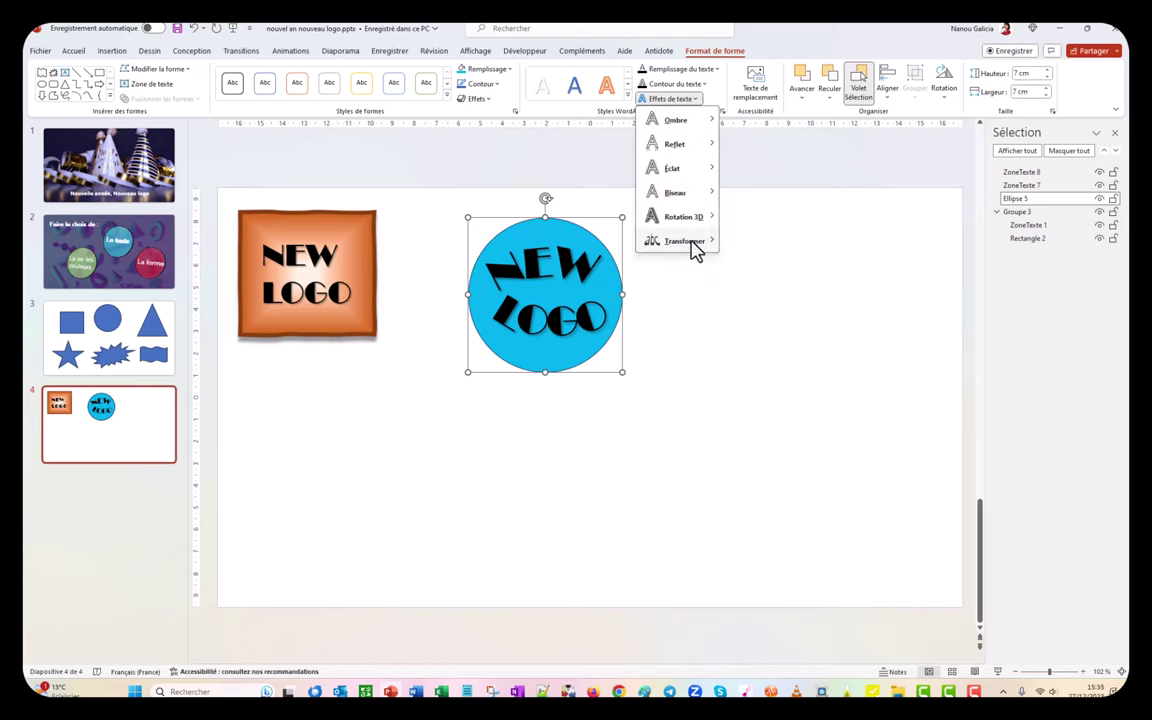
{"action": "mouse_move", "coordinate": [694, 249]}
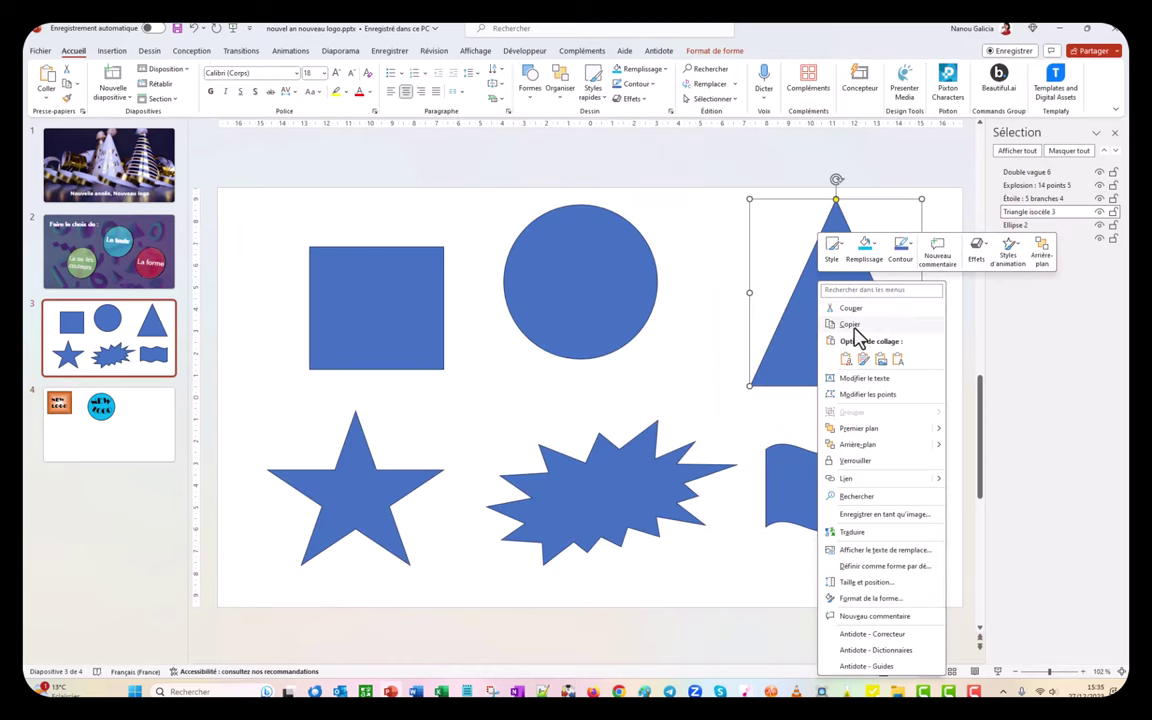
{"action": "key", "text": "Escape"}
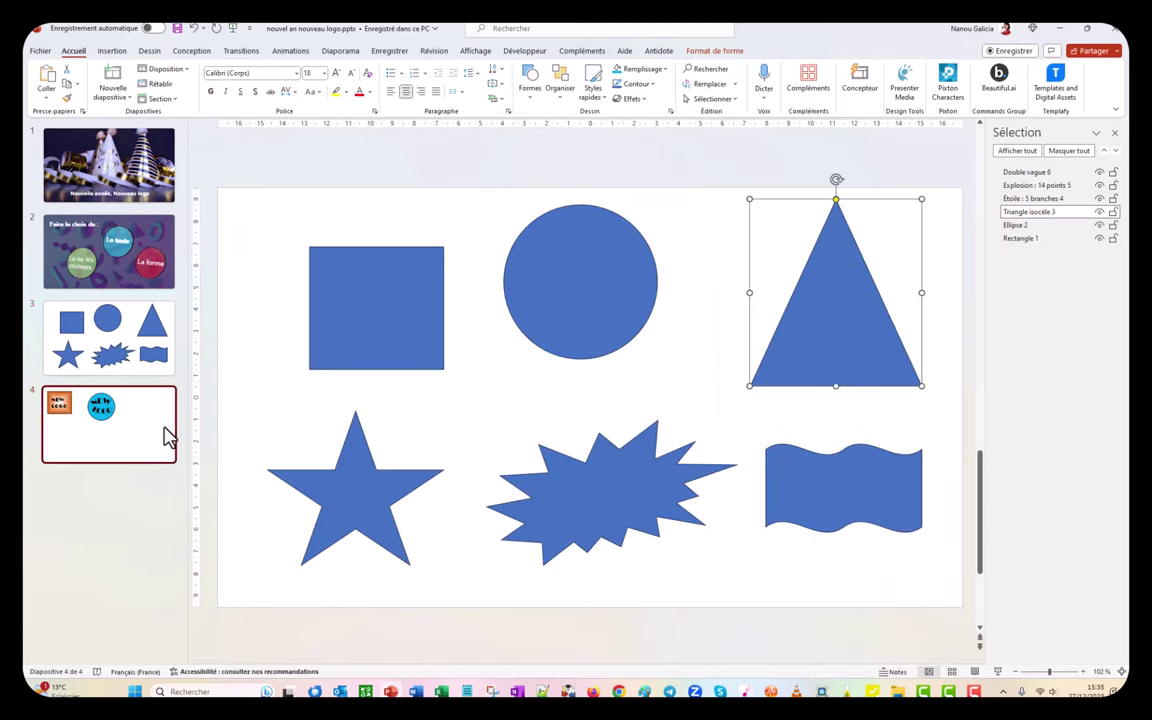
Paste the blue triangle beside the circular logo and shift its apex toward the top-right.
{"action": "left_click", "coordinate": [150, 430]}
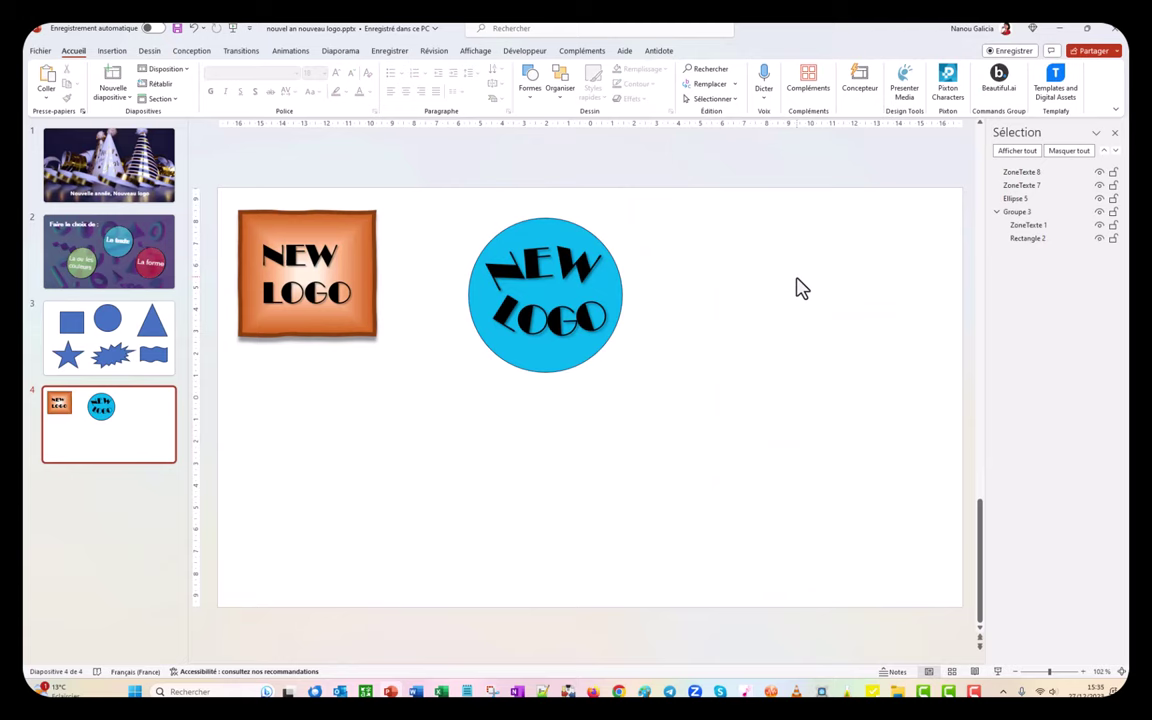
{"action": "key", "text": "ctrl+v"}
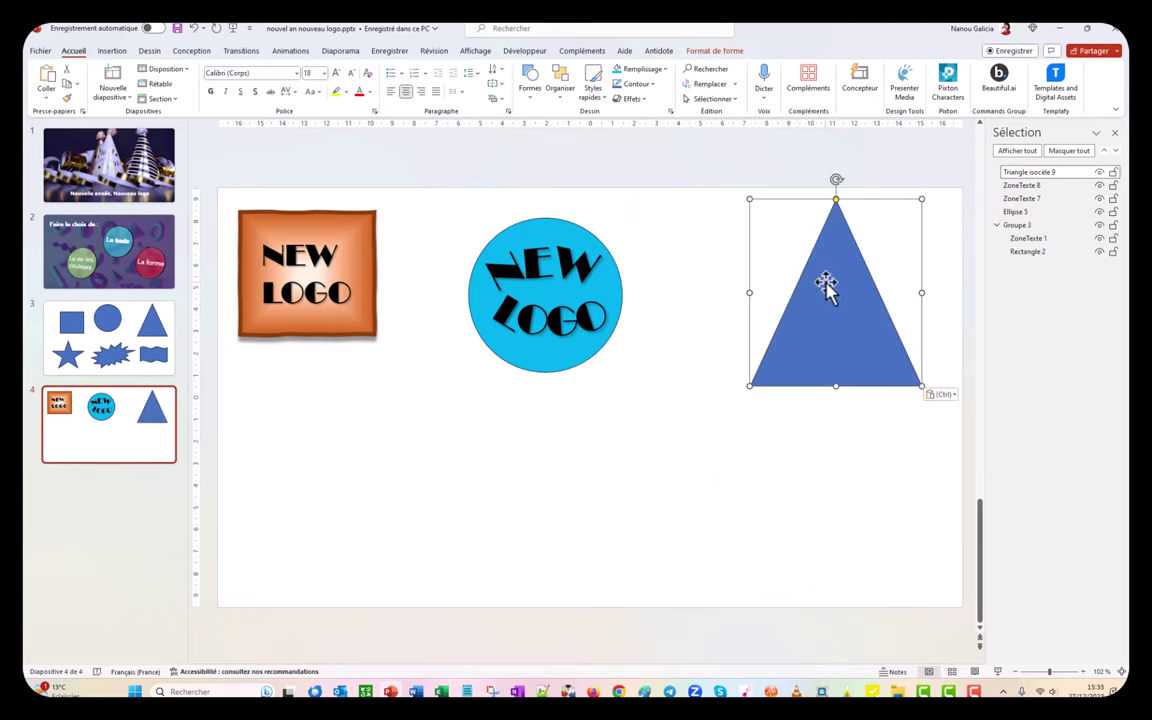
{"action": "left_click_drag", "start_coordinate": [828, 288], "coordinate": [776, 309]}
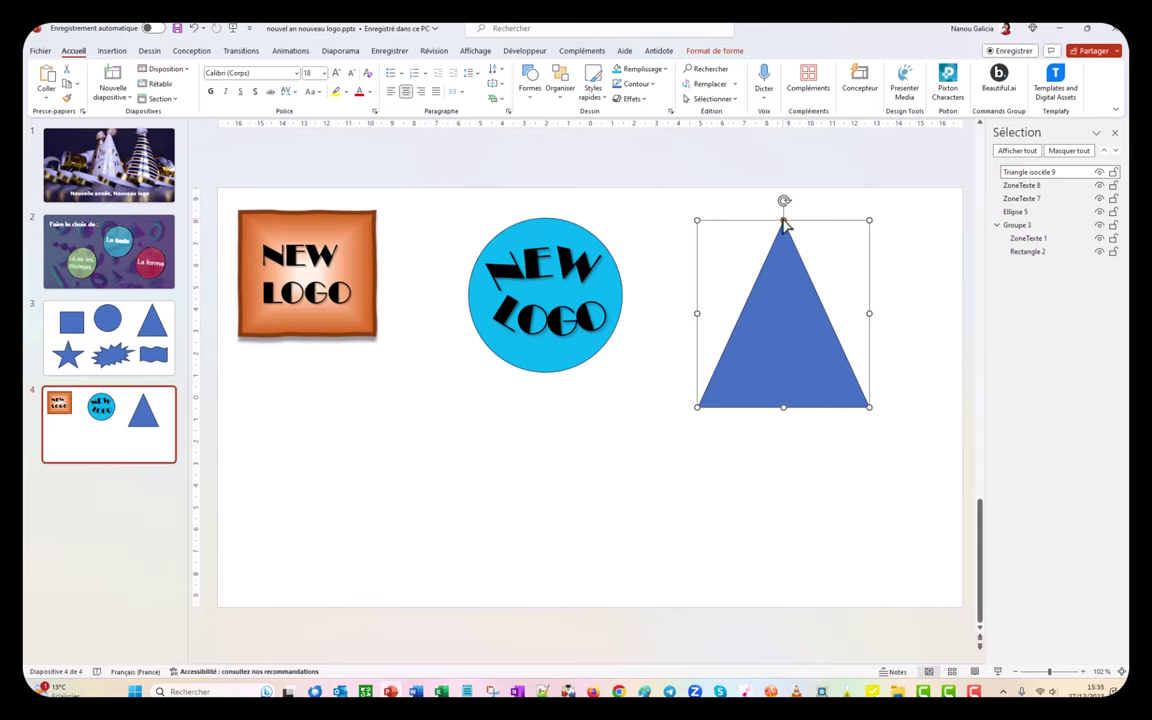
{"action": "left_click_drag", "start_coordinate": [785, 224], "coordinate": [692, 228]}
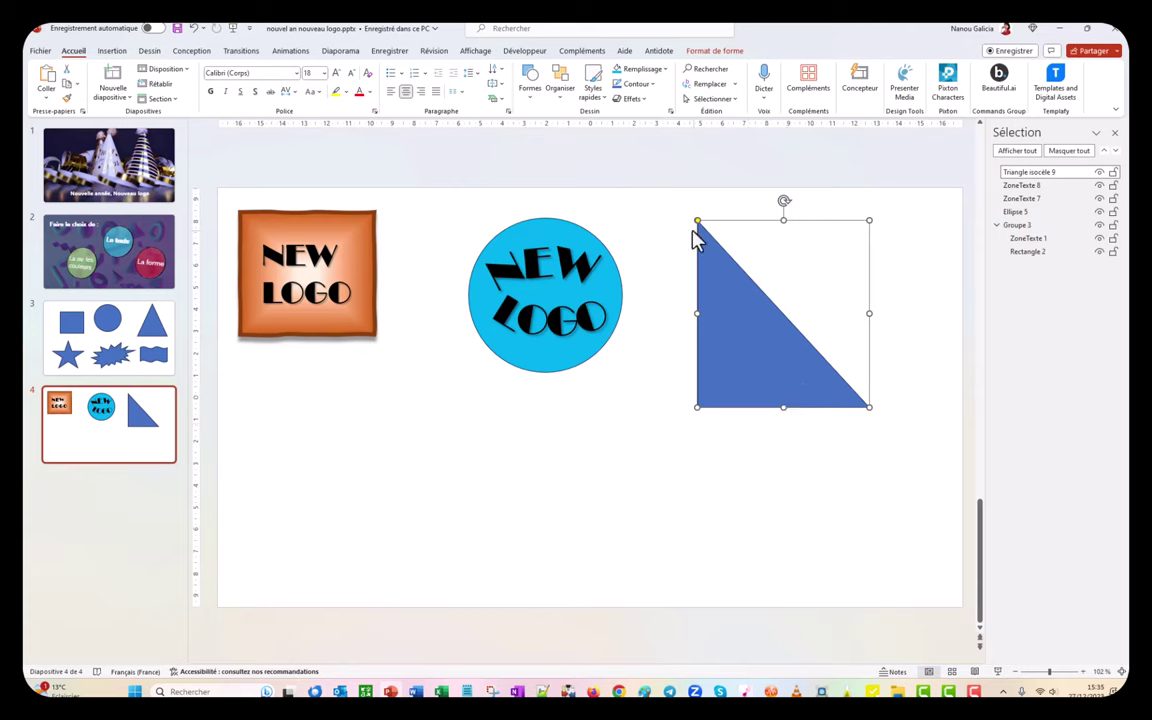
{"action": "mouse_move", "coordinate": [699, 224]}
{"action": "left_mouse_down"}
{"action": "mouse_move", "coordinate": [884, 234]}
{"action": "mouse_move", "coordinate": [836, 243]}
{"action": "mouse_move", "coordinate": [838, 226]}
{"action": "left_mouse_up"}
{"action": "left_click", "coordinate": [812, 472]}
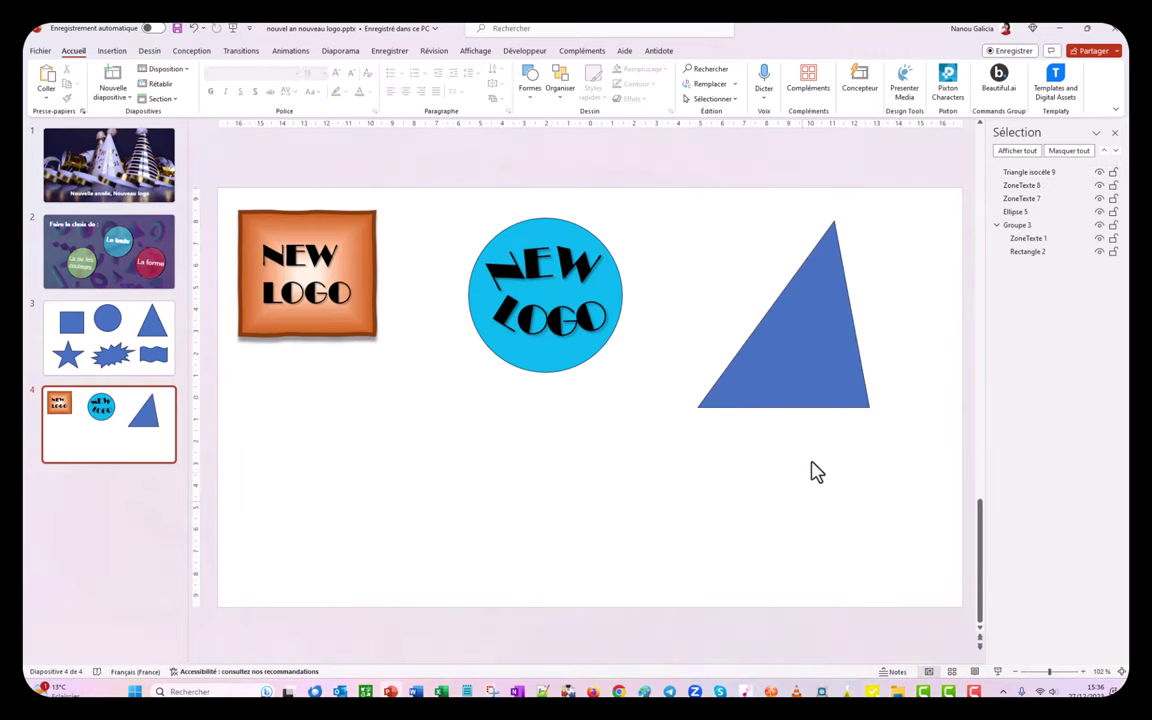
{"action": "left_click", "coordinate": [803, 360]}
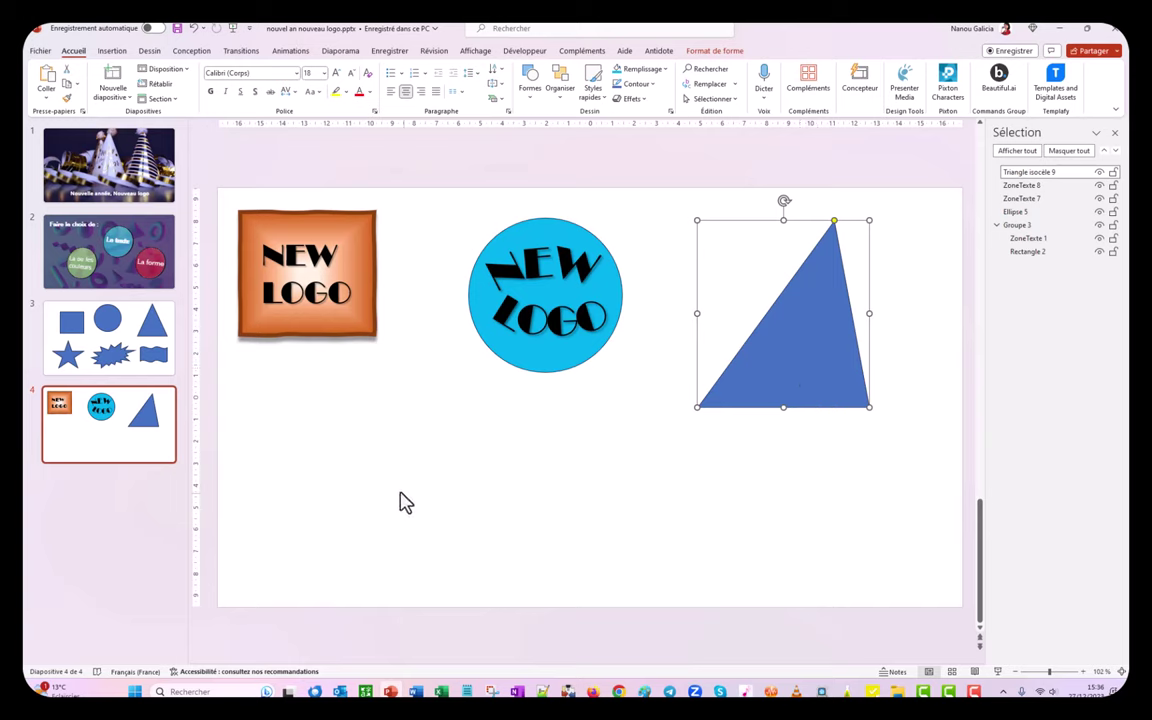
Insert the artist-with-palette icon and place it inside the blue triangle.
{"action": "left_click", "coordinate": [112, 52]}
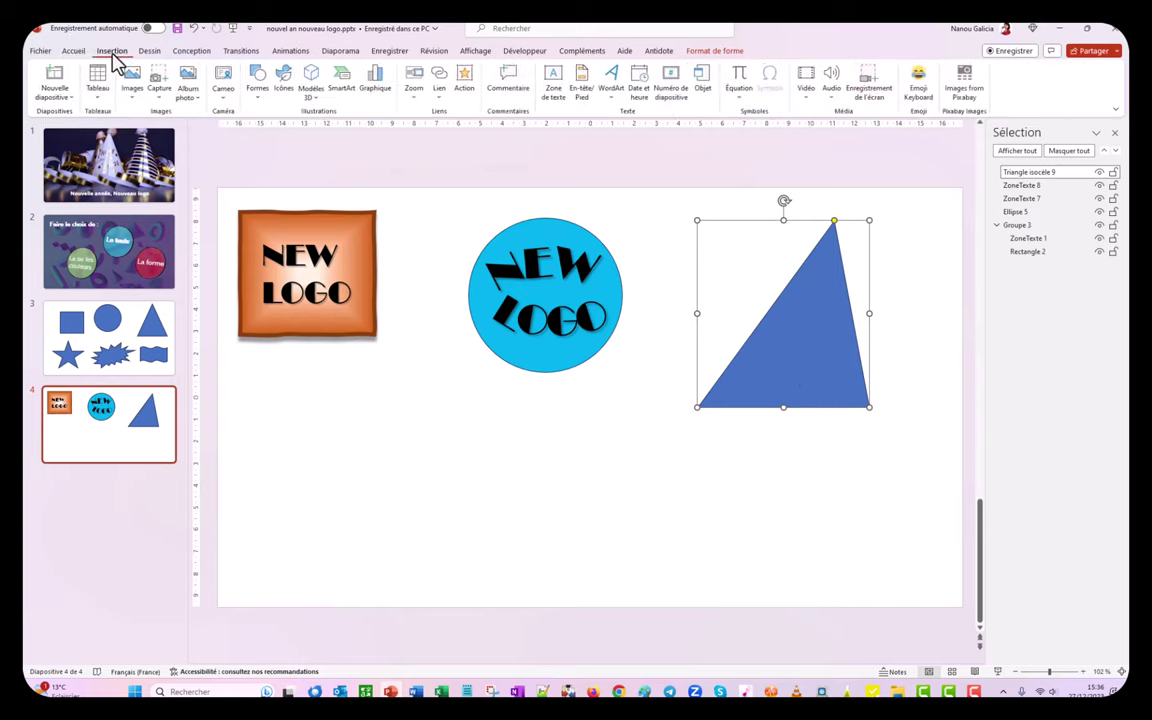
{"action": "left_click", "coordinate": [287, 92]}
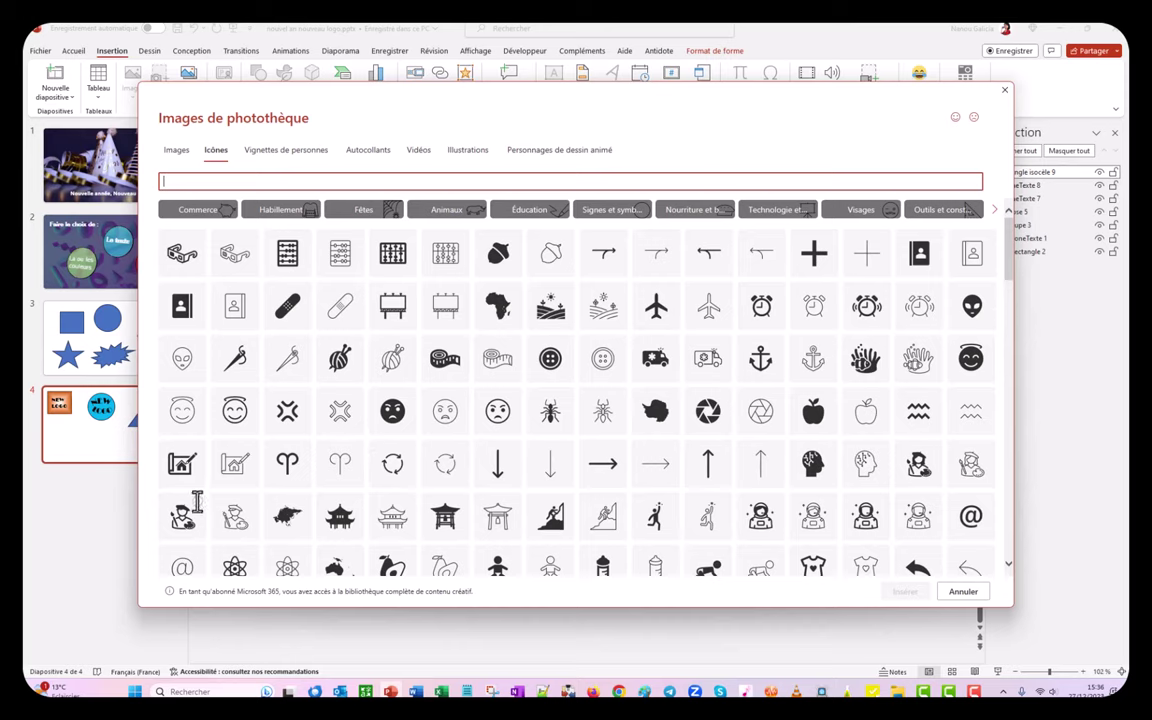
{"action": "left_click", "coordinate": [190, 514]}
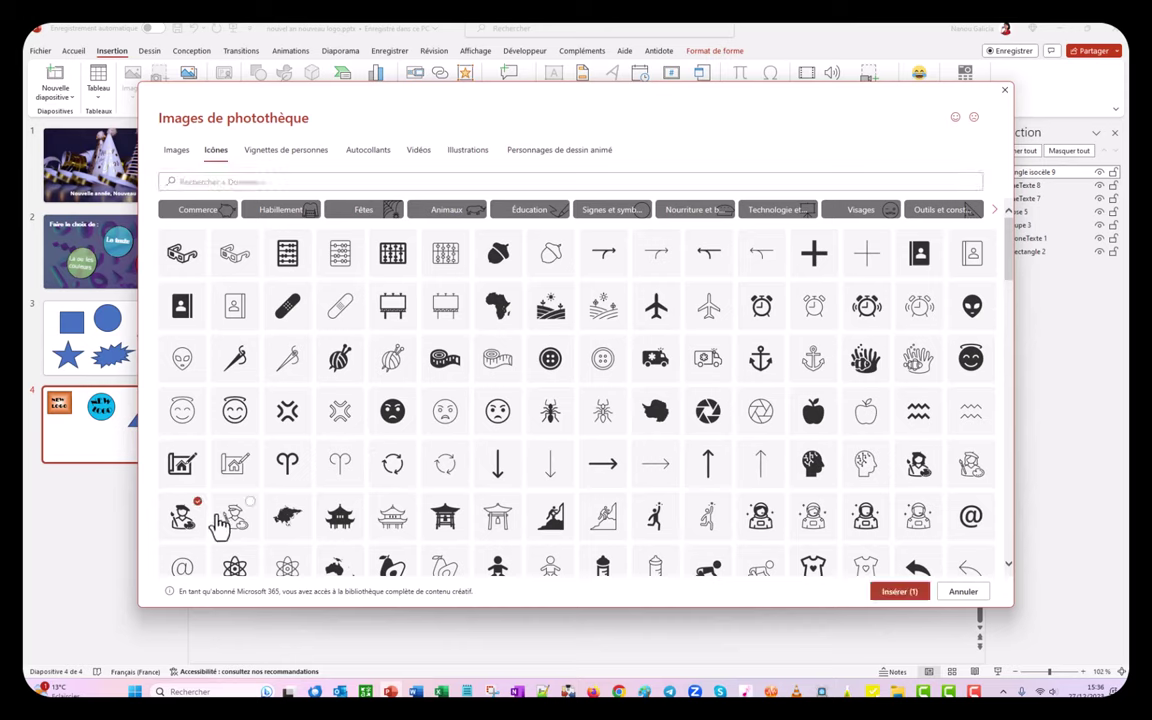
{"action": "key", "text": "Return"}
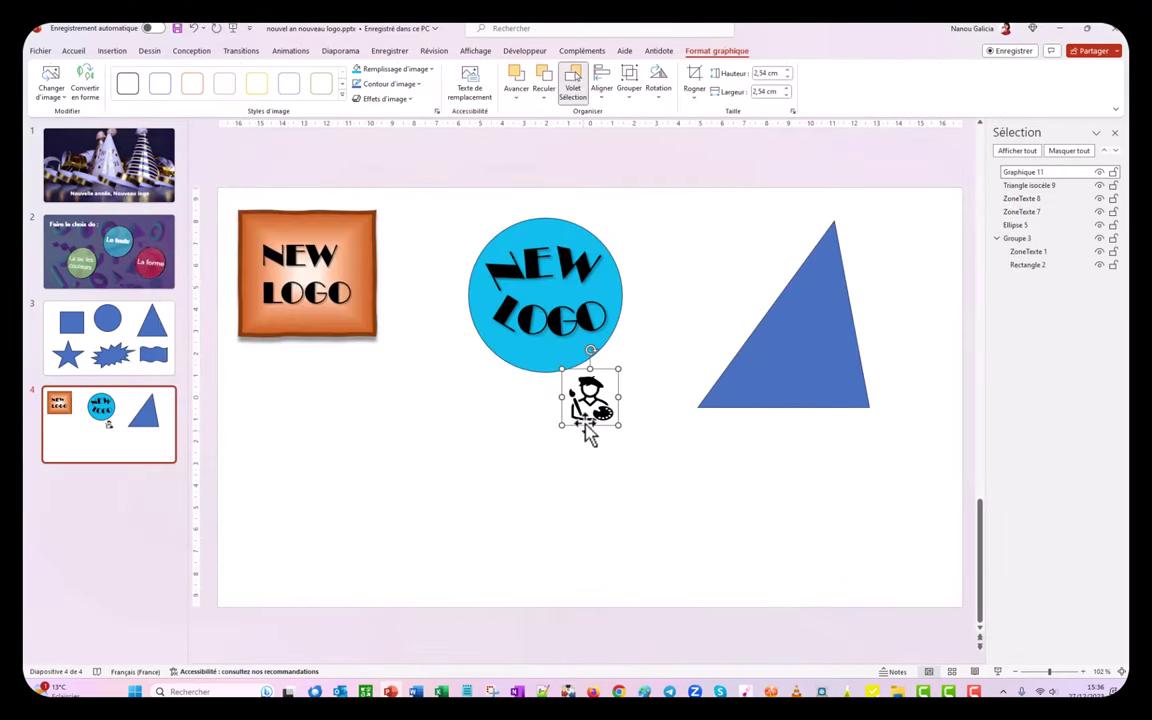
{"action": "left_click_drag", "start_coordinate": [592, 404], "coordinate": [797, 366]}
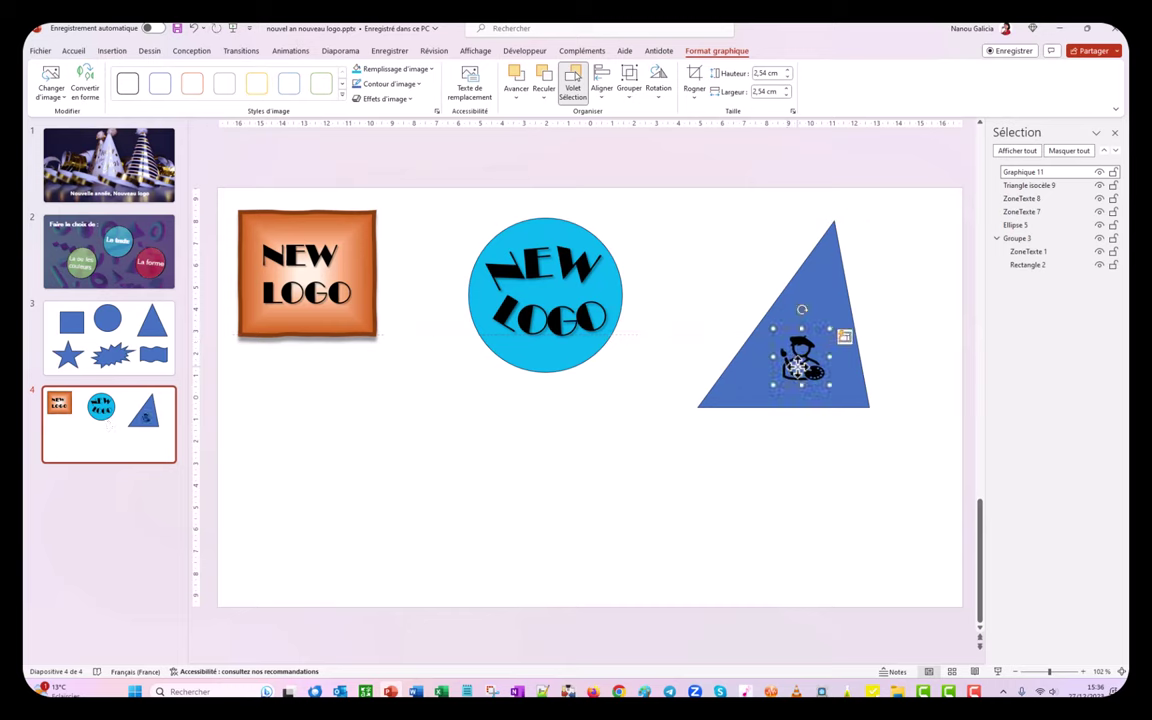
{"action": "left_click", "coordinate": [828, 265]}
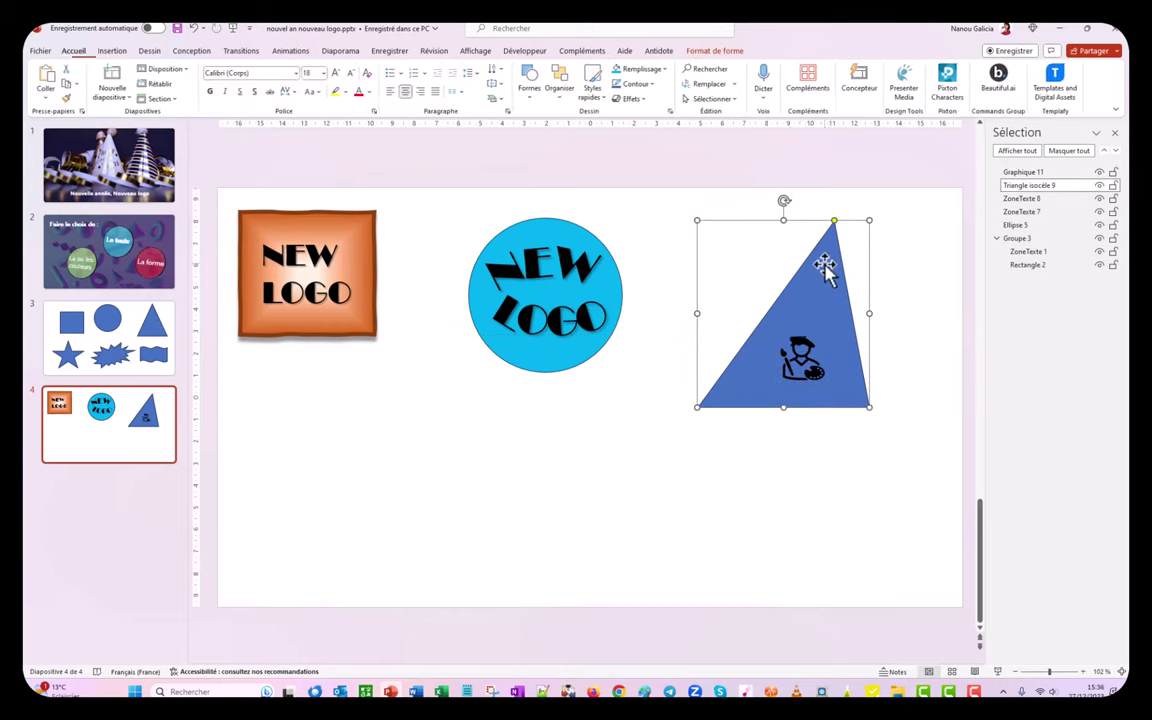
Fill the triangle with yellow.
{"action": "left_click", "coordinate": [640, 70]}
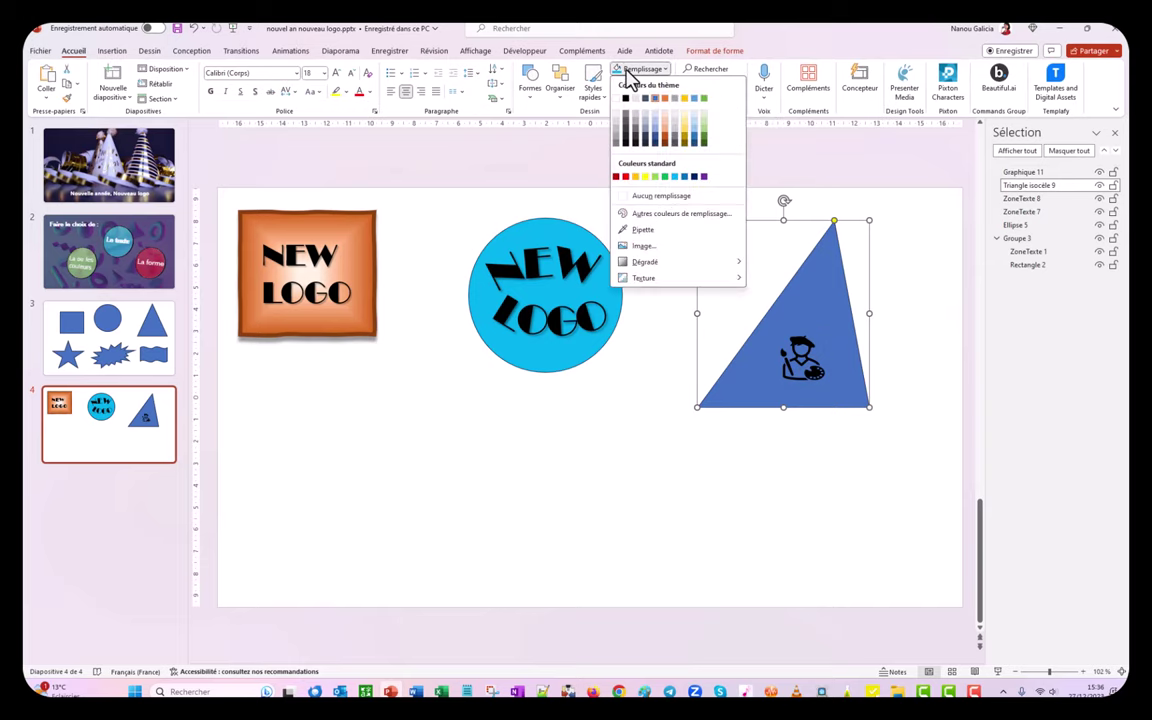
{"action": "left_click", "coordinate": [637, 180]}
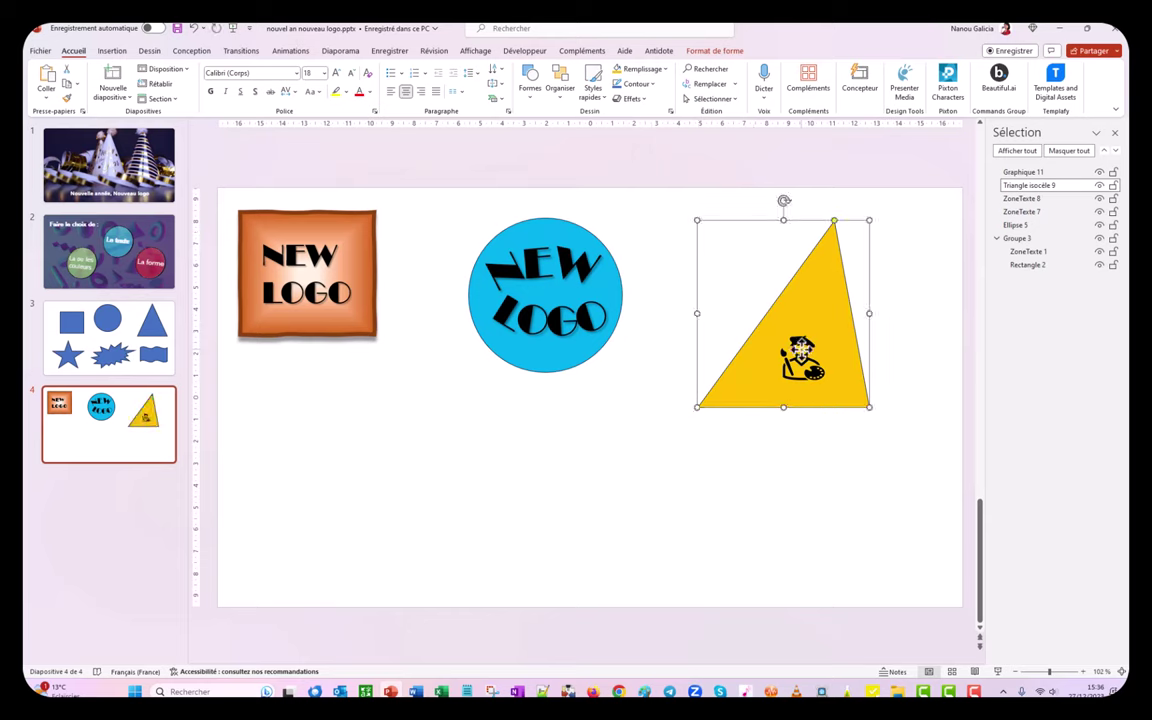
{"action": "left_click", "coordinate": [905, 352]}
{"action": "left_click", "coordinate": [810, 352]}
Move the artist icon into the triangle's lower-right corner.
{"action": "left_click", "coordinate": [810, 355]}
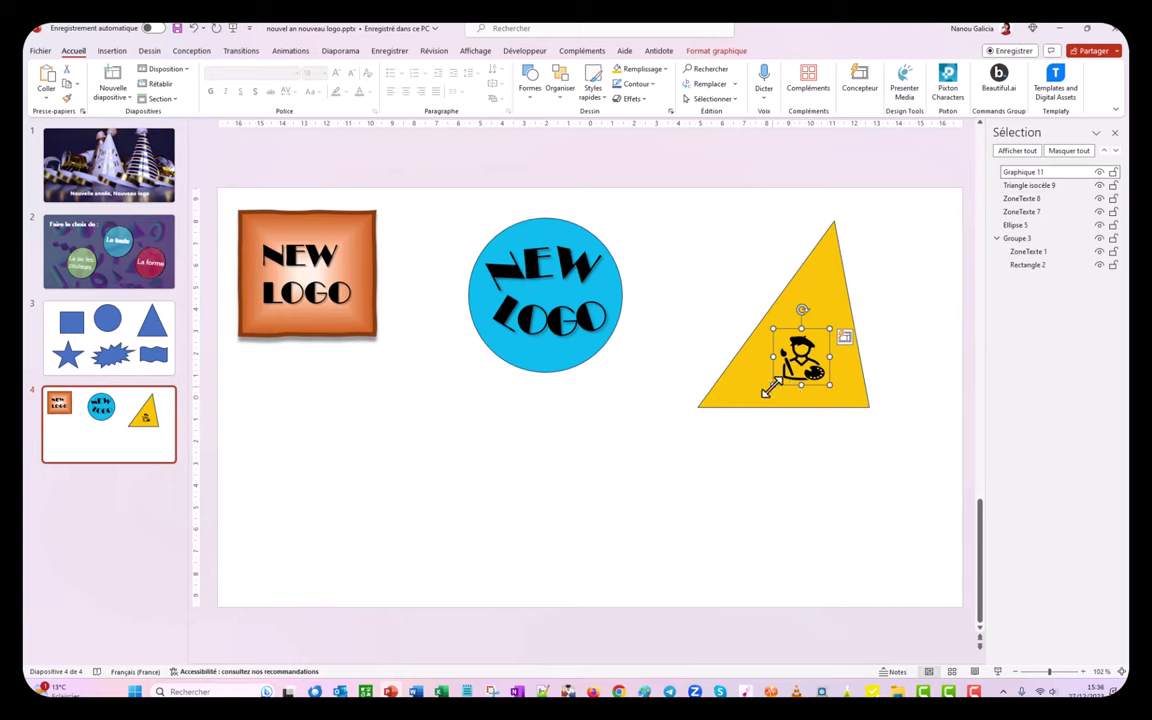
{"action": "left_click_drag", "start_coordinate": [765, 392], "coordinate": [806, 377]}
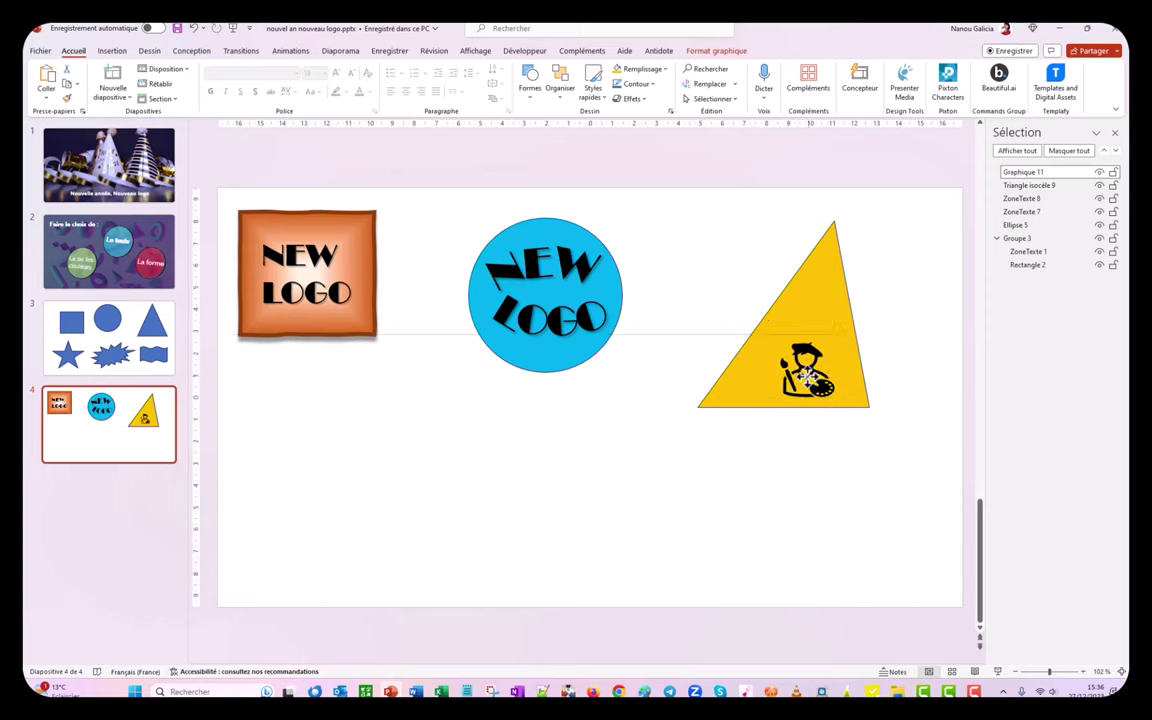
{"action": "left_click_drag", "start_coordinate": [806, 377], "coordinate": [828, 381]}
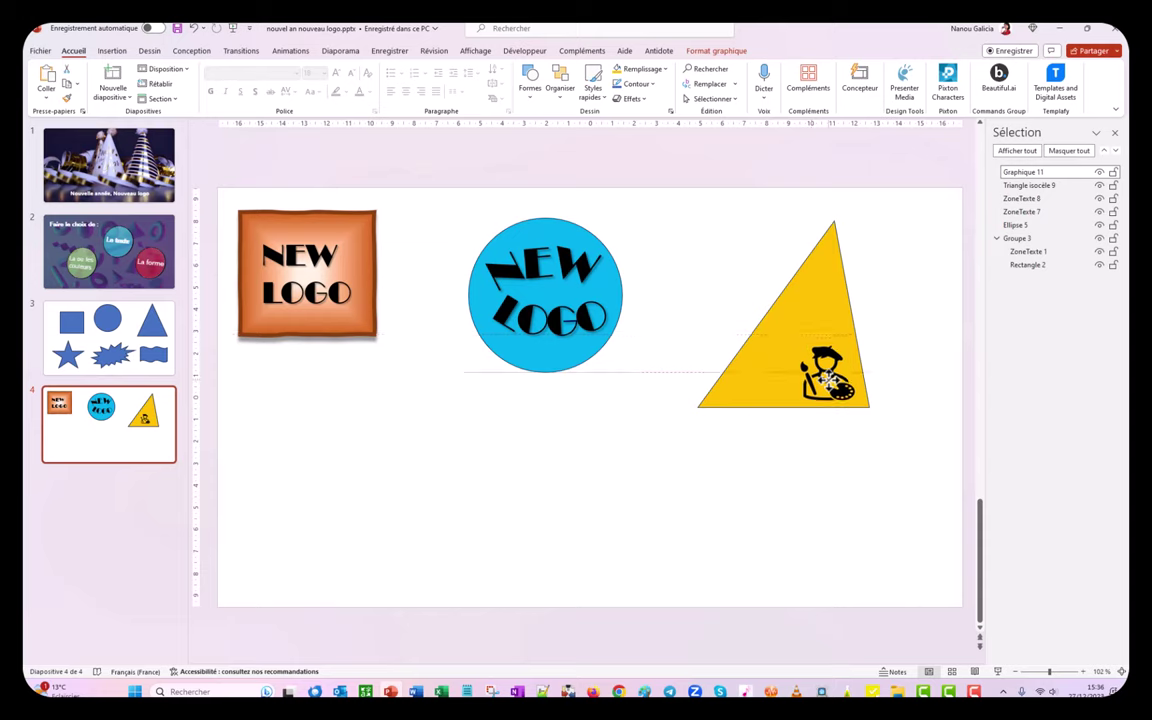
{"action": "left_click", "coordinate": [593, 545]}
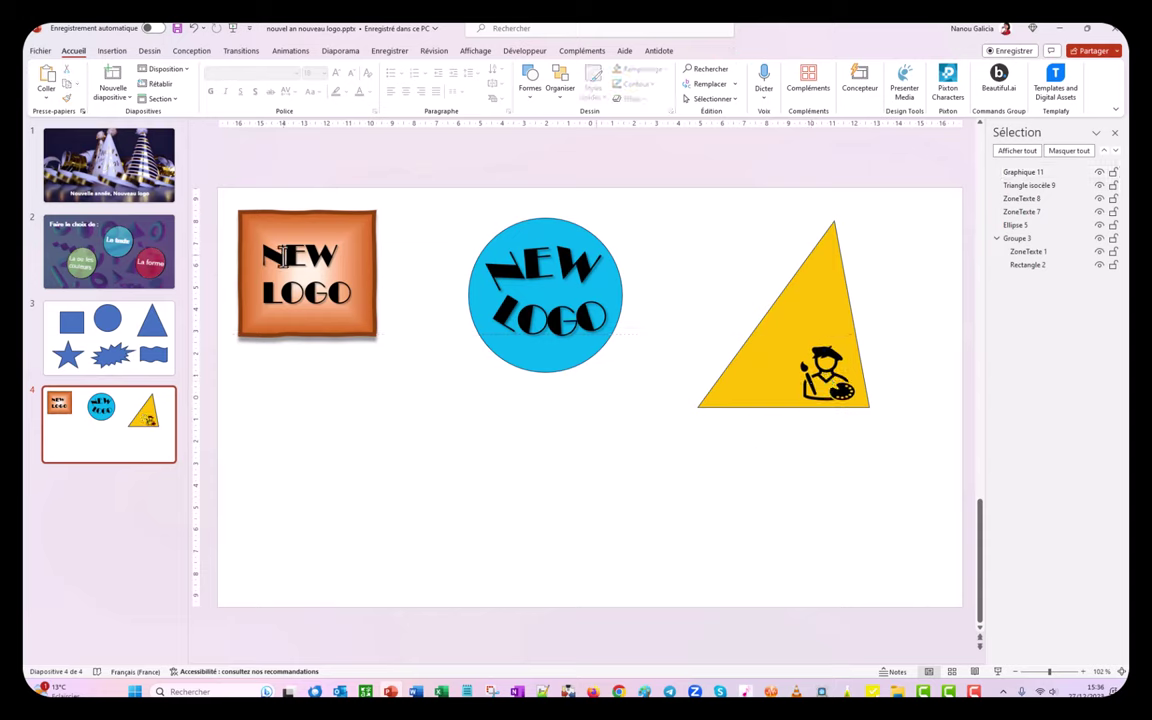
Copy the NEW LOGO text from the orange square and paste a duplicate onto the slide.
{"action": "left_click", "coordinate": [297, 289]}
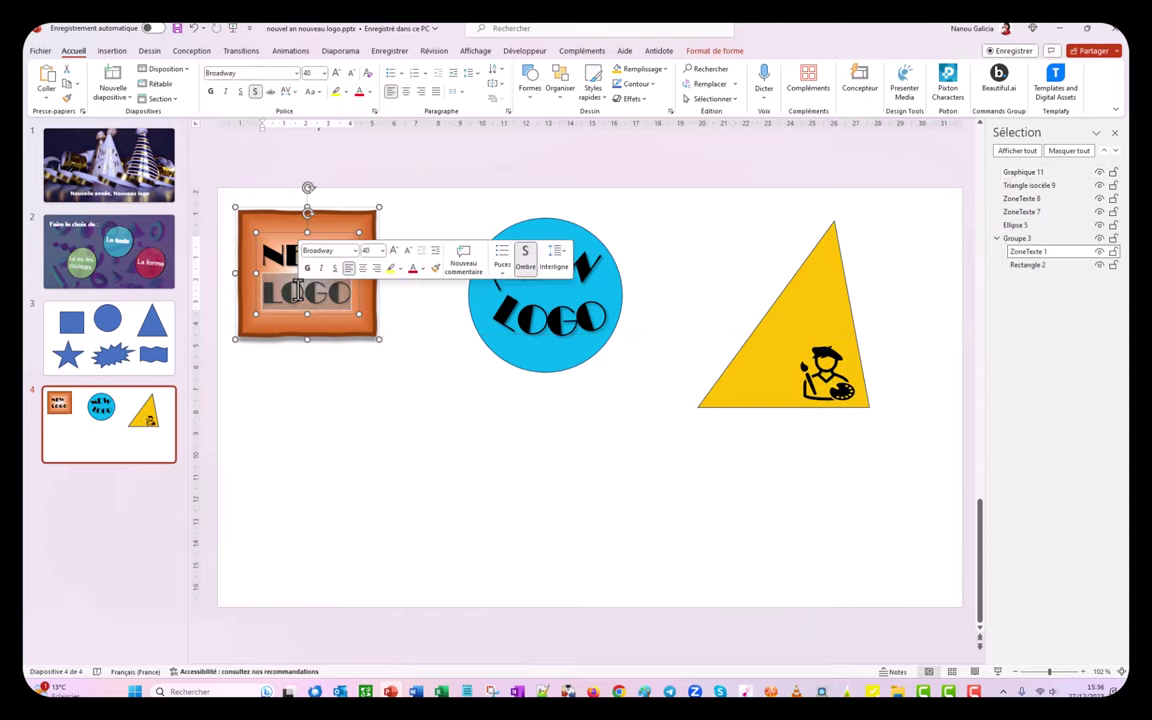
{"action": "left_click", "coordinate": [287, 255]}
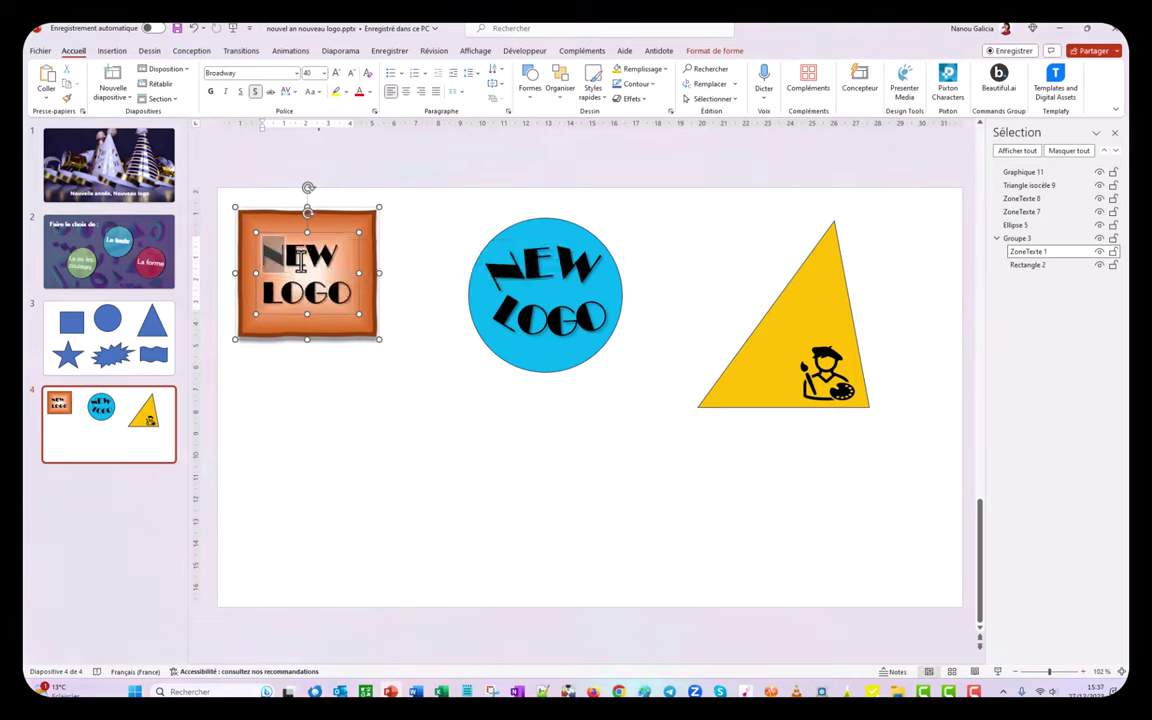
{"action": "left_click_drag", "start_coordinate": [262, 255], "coordinate": [313, 287]}
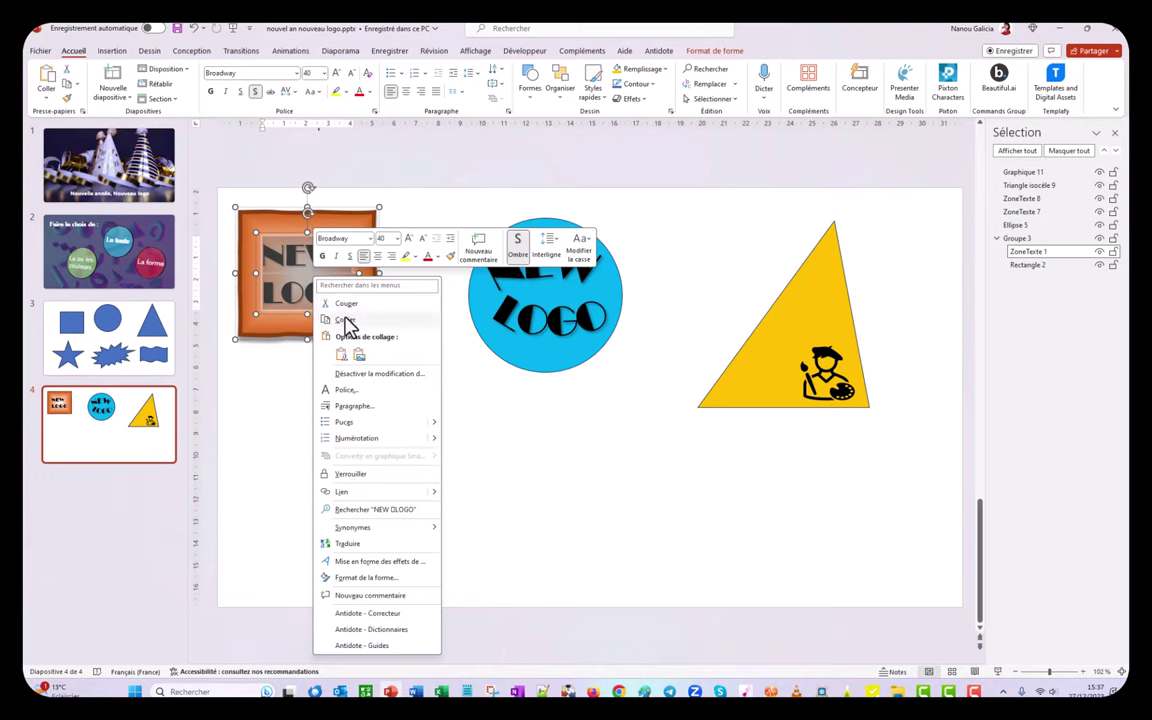
{"action": "left_click", "coordinate": [345, 319]}
{"action": "left_click", "coordinate": [595, 447]}
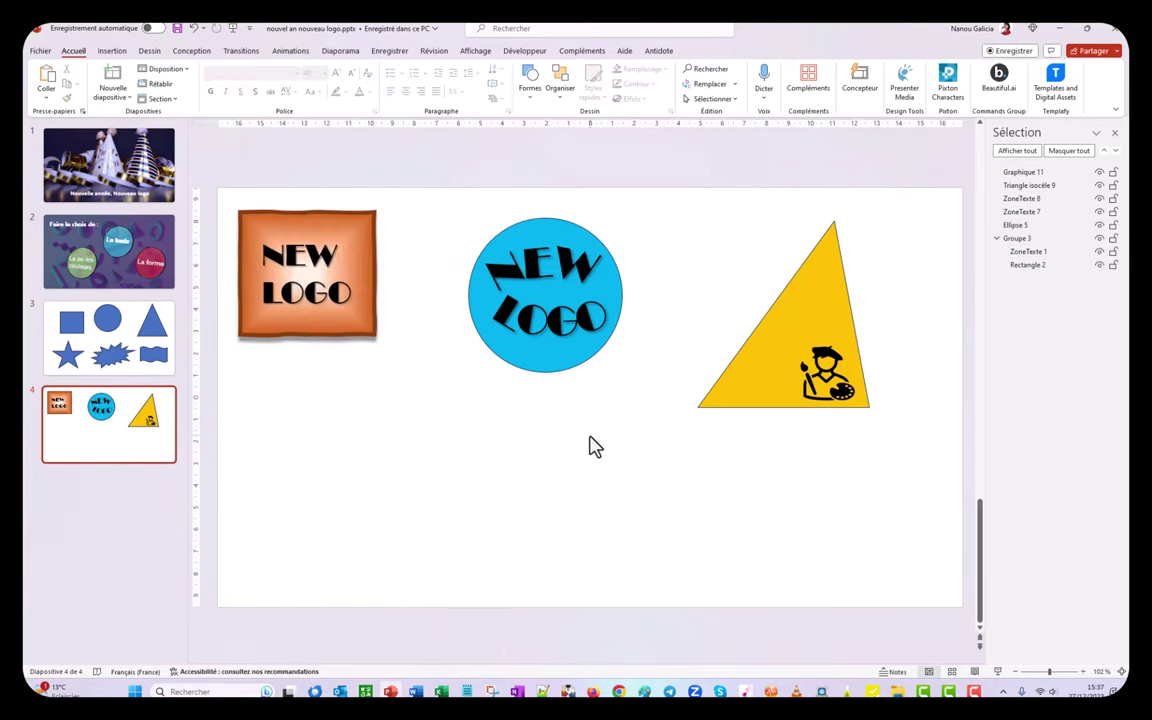
{"action": "key", "text": "ctrl+v"}
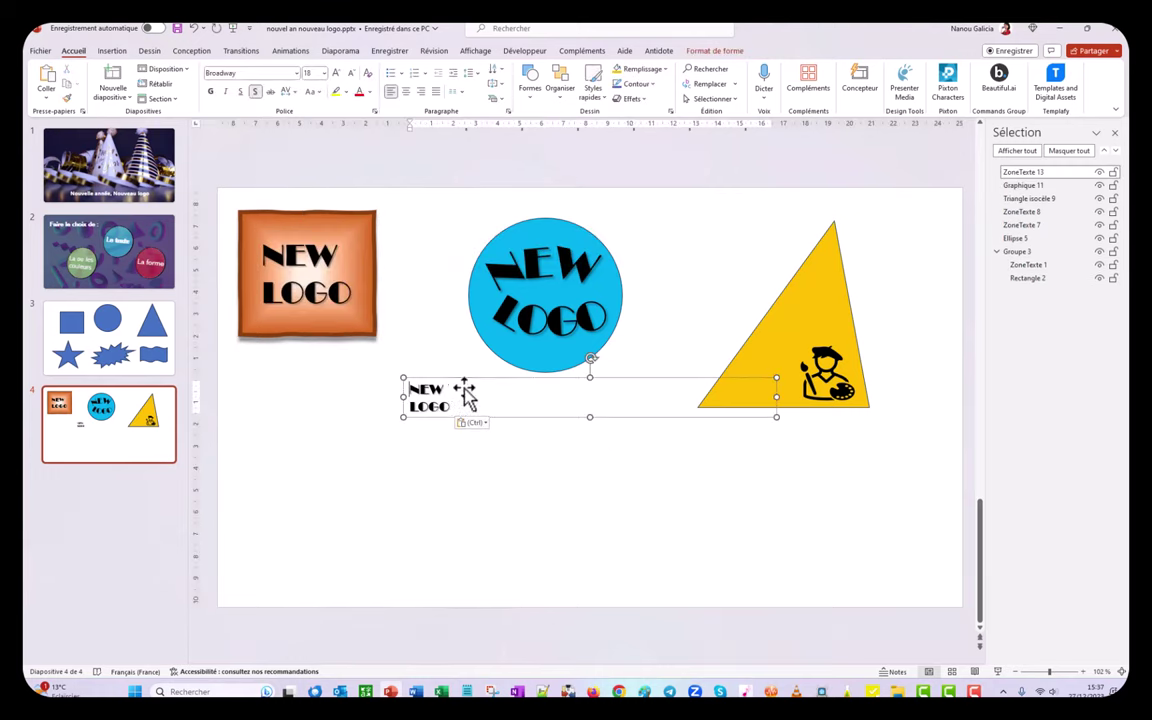
{"action": "left_click", "coordinate": [458, 400]}
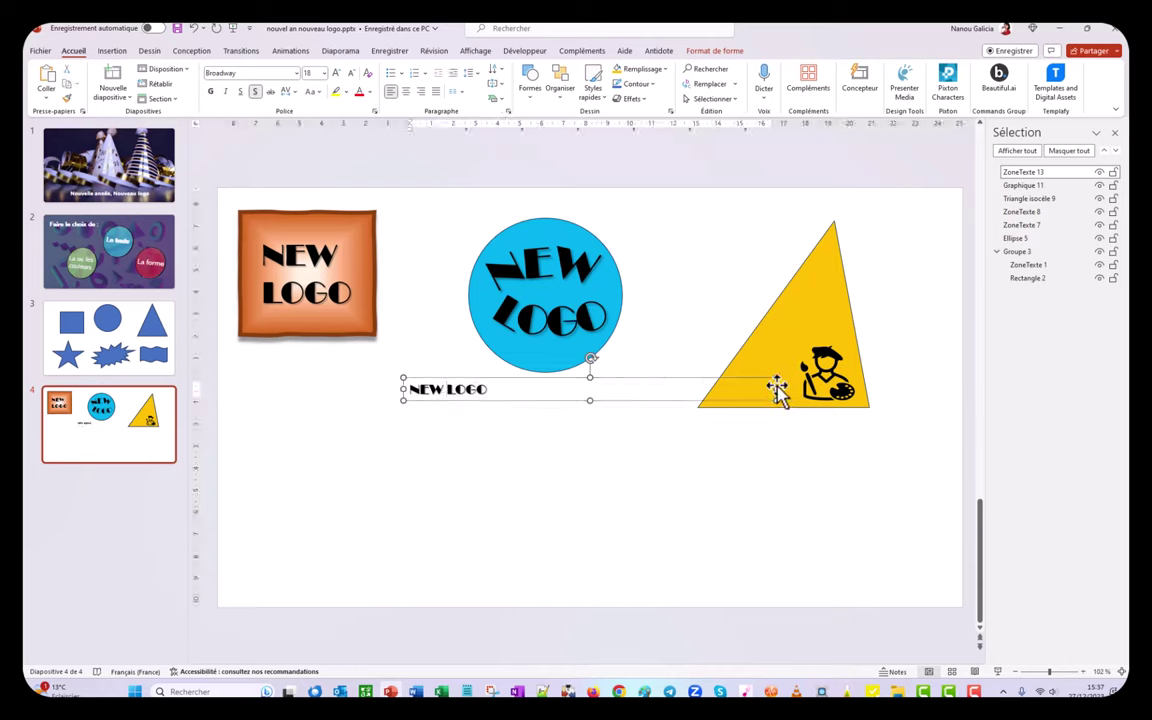
{"action": "left_click", "coordinate": [681, 399]}
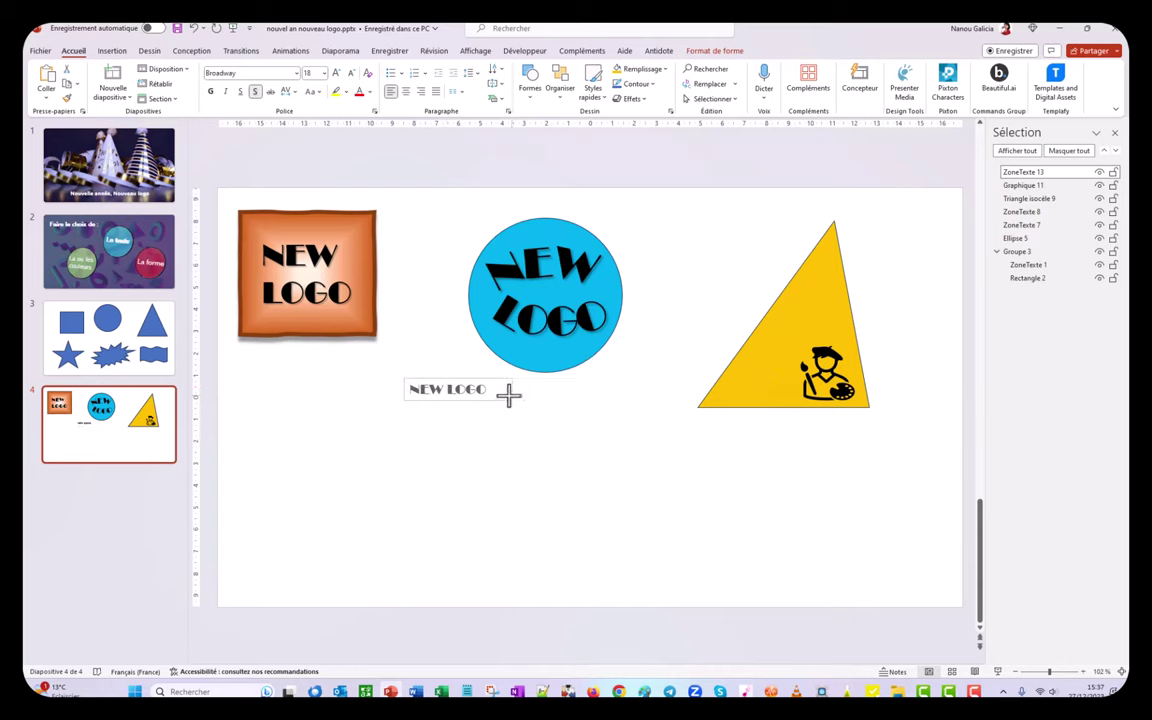
{"action": "left_click", "coordinate": [460, 397]}
Move the copy onto the triangle, rotated along its left edge, and enlarge it to 28 pt.
{"action": "left_click_drag", "start_coordinate": [447, 386], "coordinate": [766, 305]}
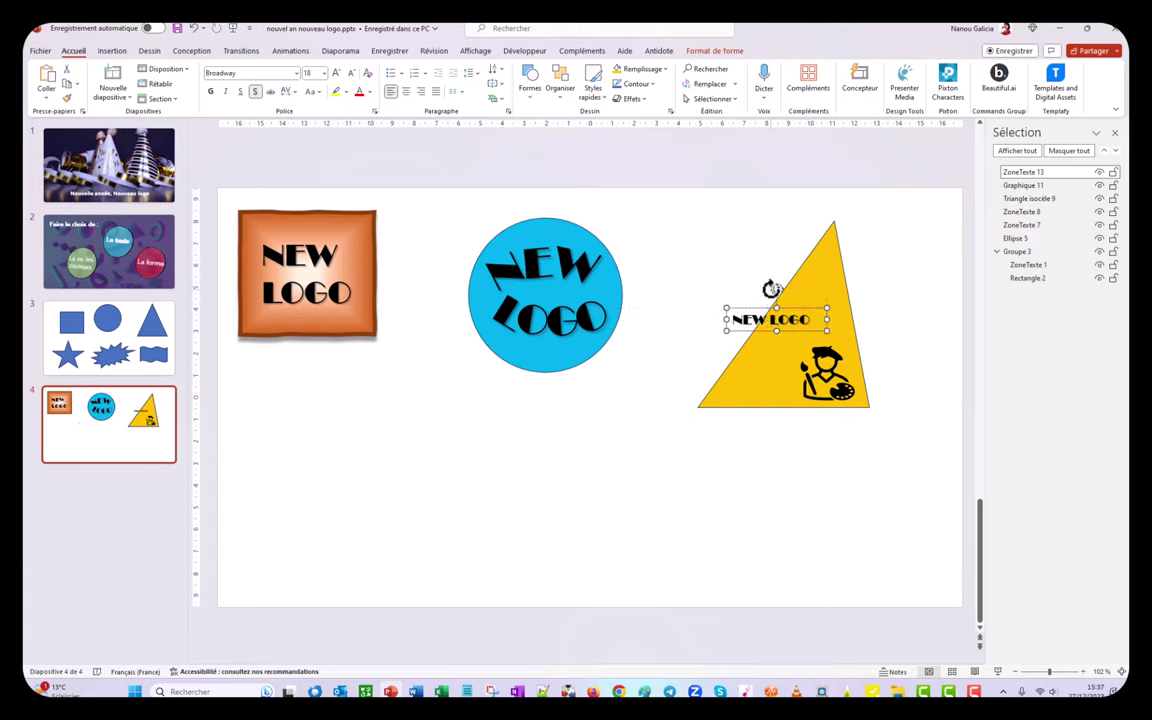
{"action": "left_click_drag", "start_coordinate": [775, 288], "coordinate": [749, 301]}
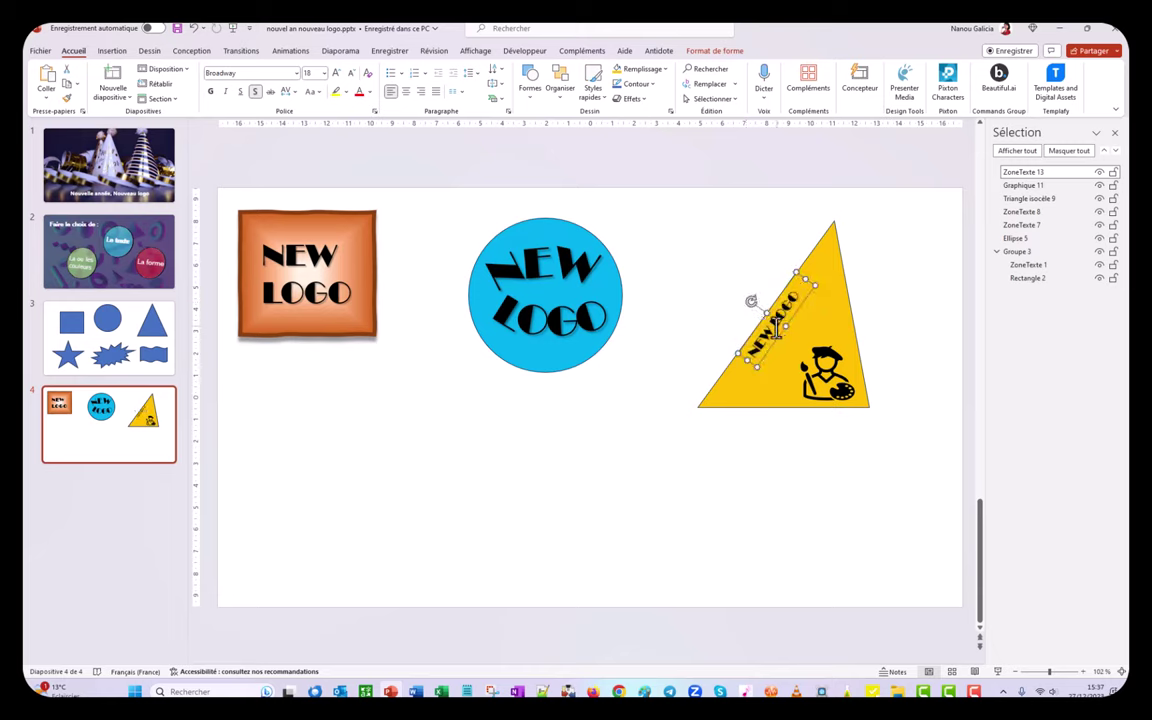
{"action": "double_click", "coordinate": [775, 330]}
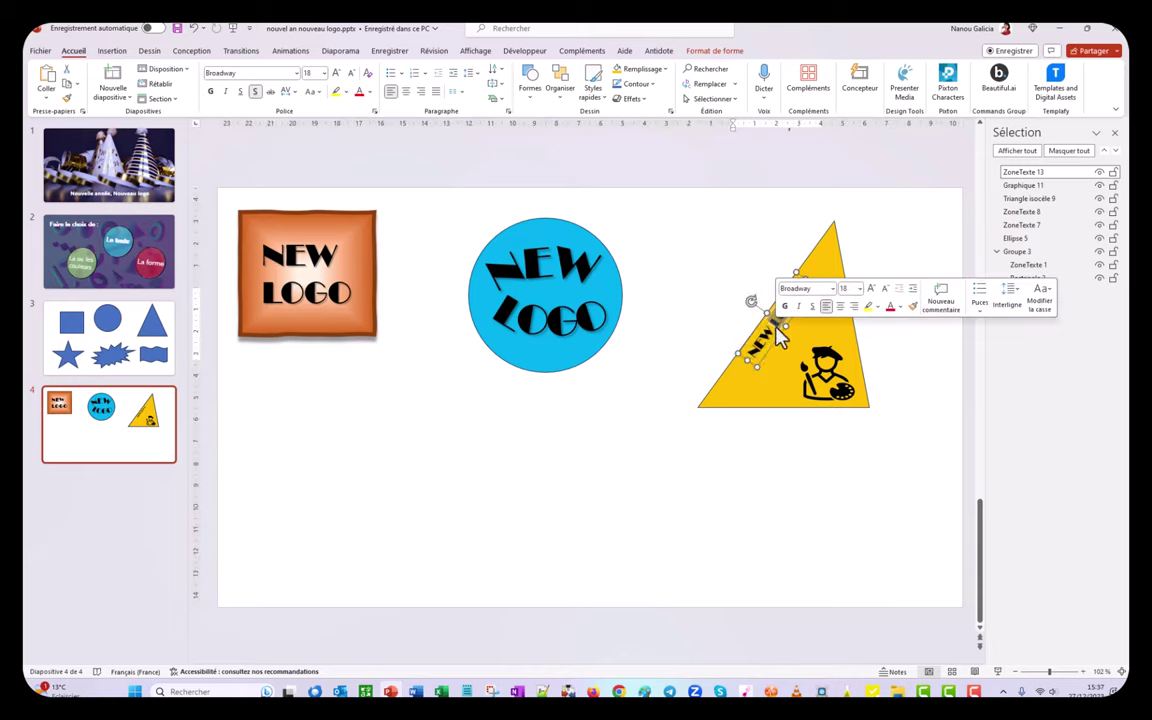
{"action": "left_click", "coordinate": [873, 290]}
{"action": "left_click", "coordinate": [873, 290]}
{"action": "left_click", "coordinate": [873, 290]}
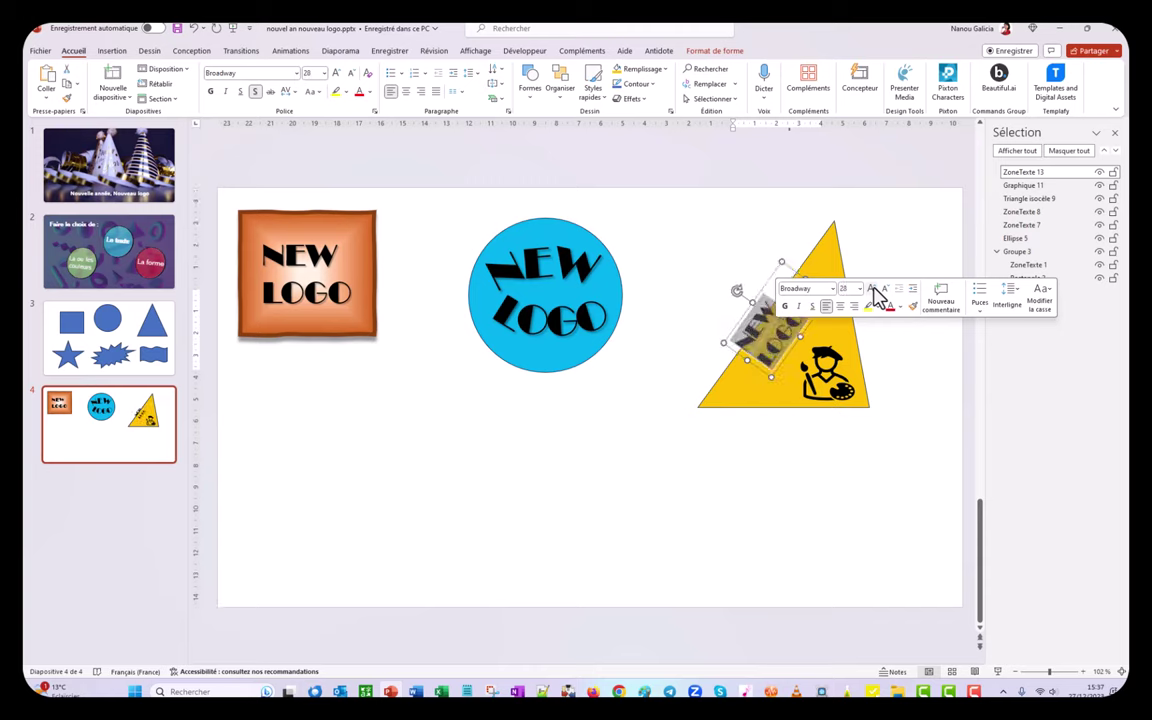
{"action": "left_click_drag", "start_coordinate": [752, 320], "coordinate": [728, 391]}
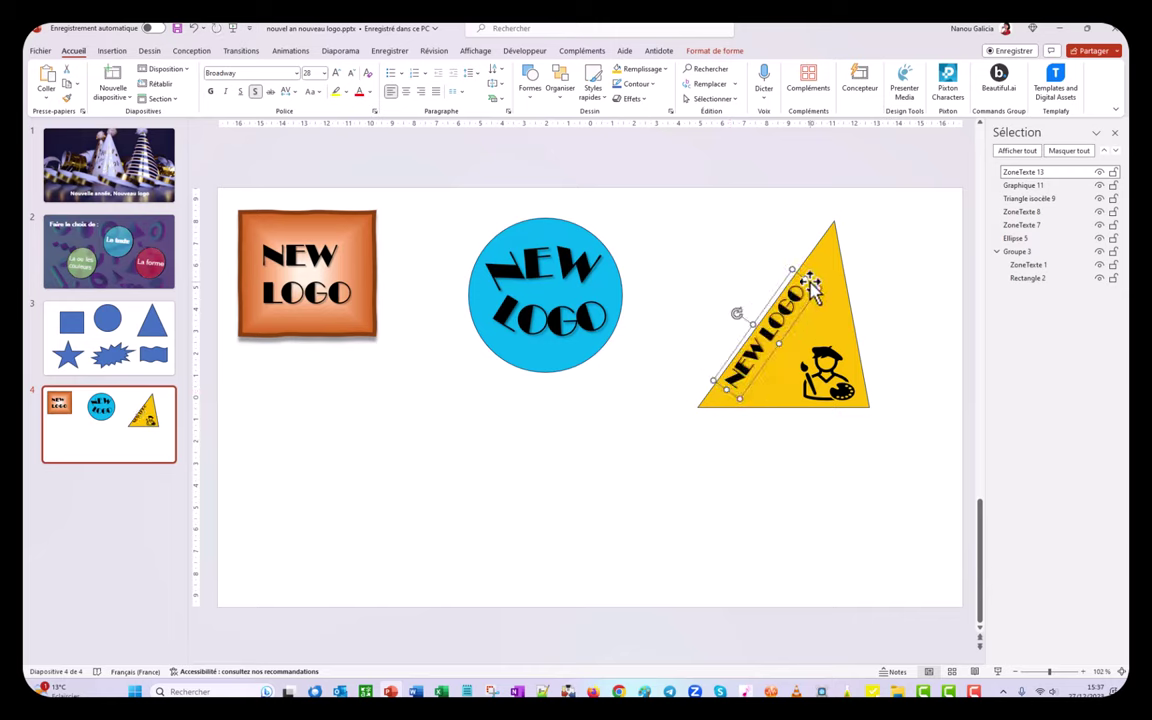
{"action": "left_click_drag", "start_coordinate": [810, 287], "coordinate": [830, 254]}
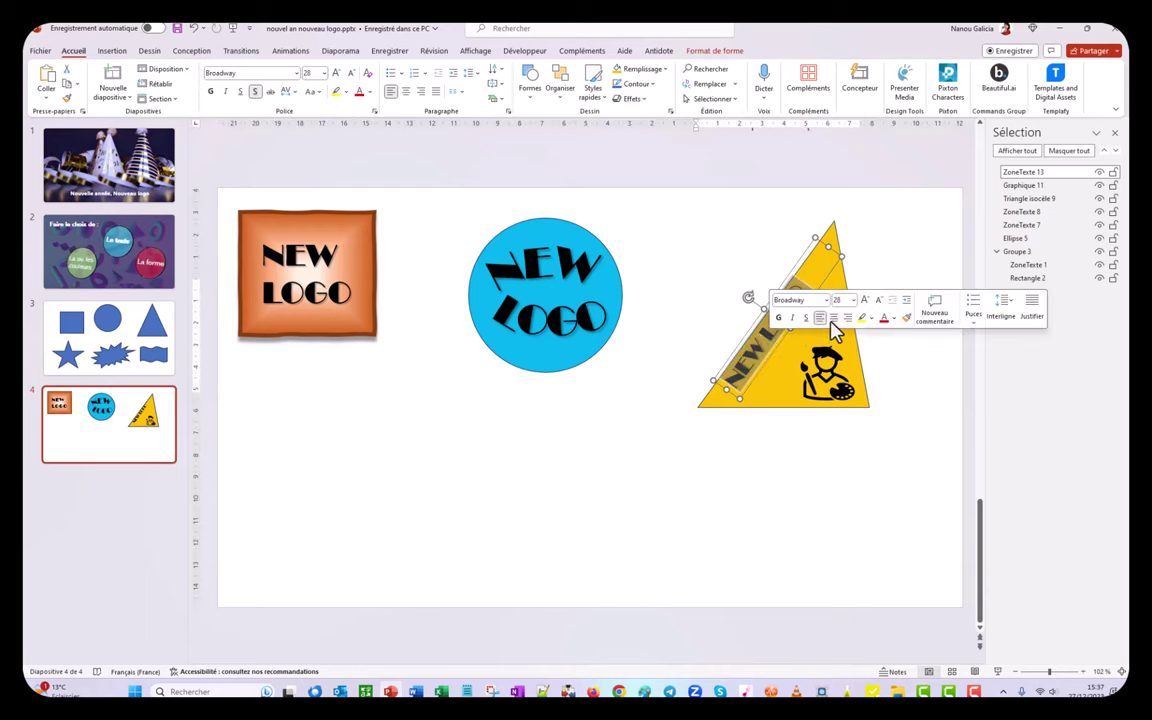
{"action": "left_click_drag", "start_coordinate": [773, 348], "coordinate": [836, 316]}
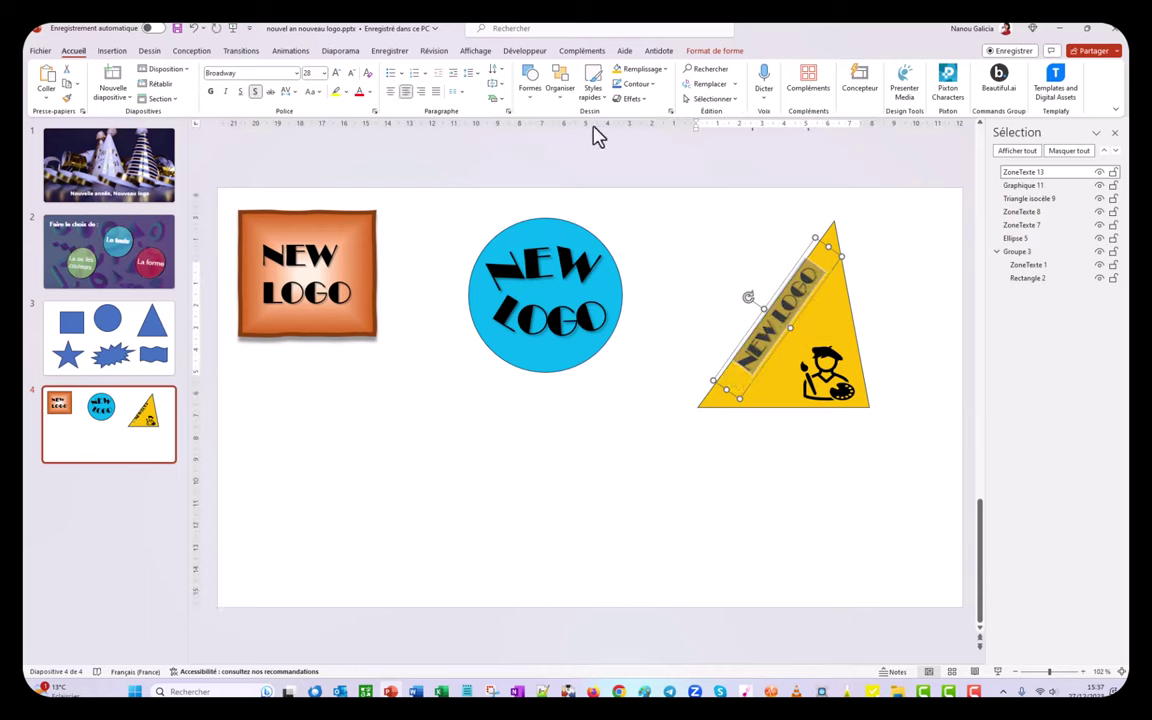
Set the NEW LOGO copy's font size to 36 pt.
{"action": "right_click", "coordinate": [796, 305]}
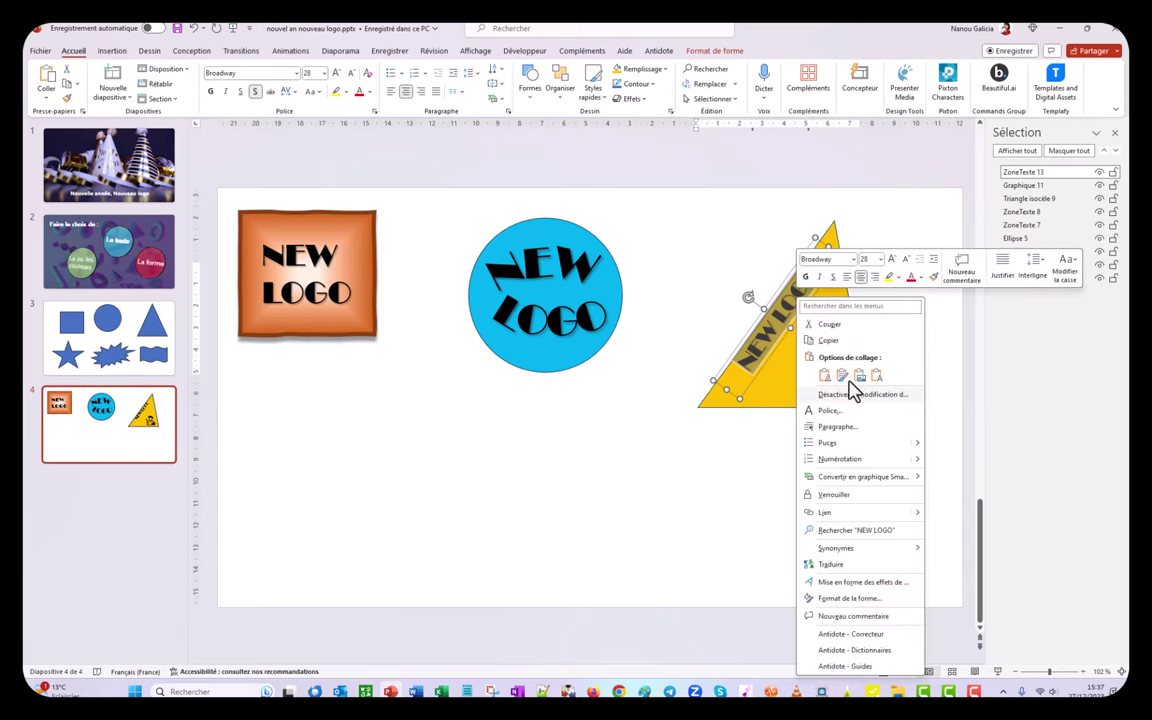
{"action": "left_click", "coordinate": [890, 262]}
{"action": "left_click", "coordinate": [890, 262]}
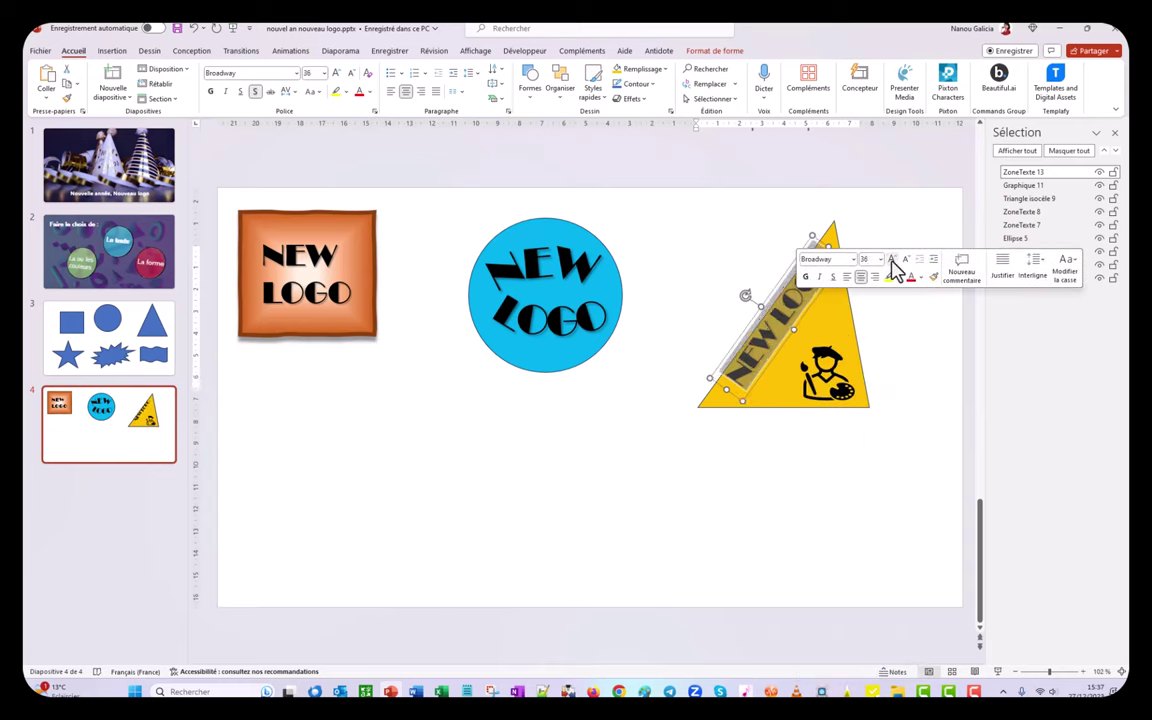
{"action": "left_click", "coordinate": [892, 262]}
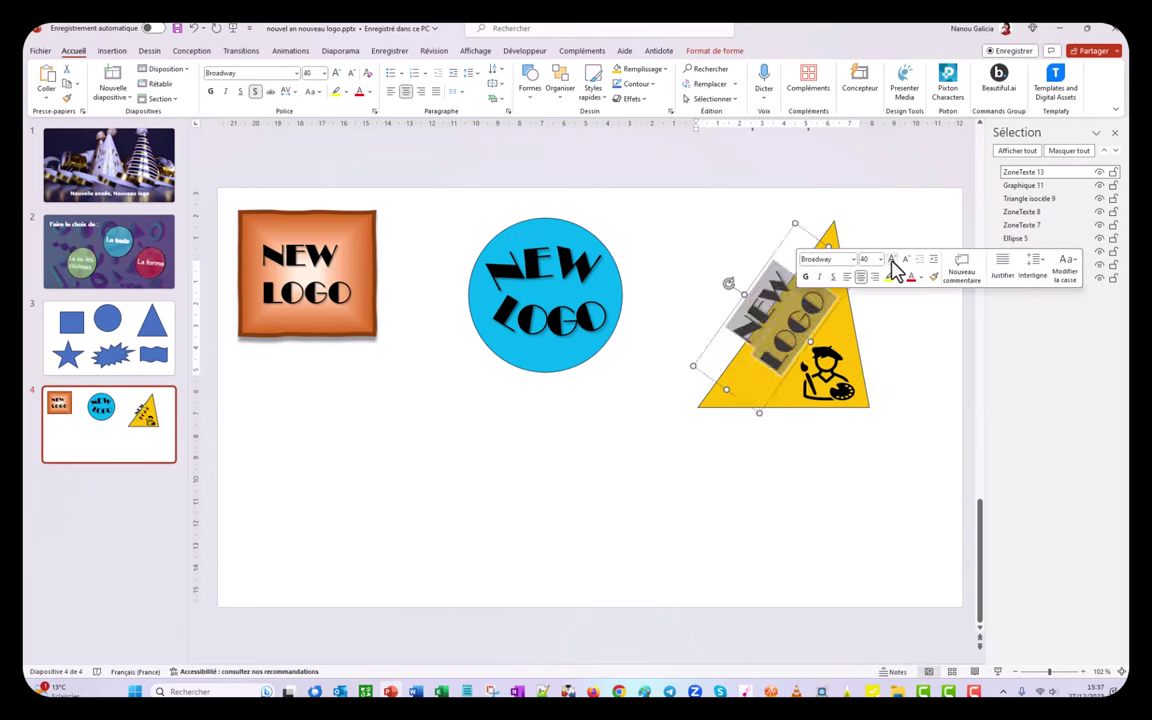
{"action": "left_click", "coordinate": [905, 260]}
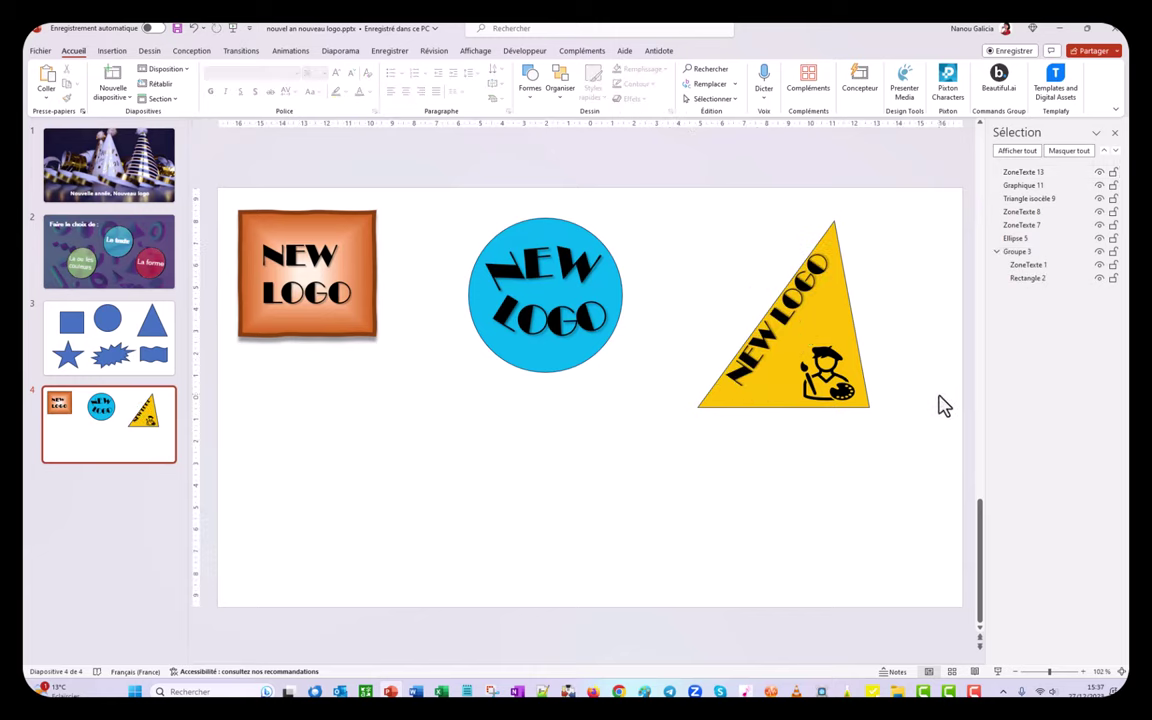
Paste a blue five-point star below the logos and position it.
{"action": "left_click", "coordinate": [497, 482]}
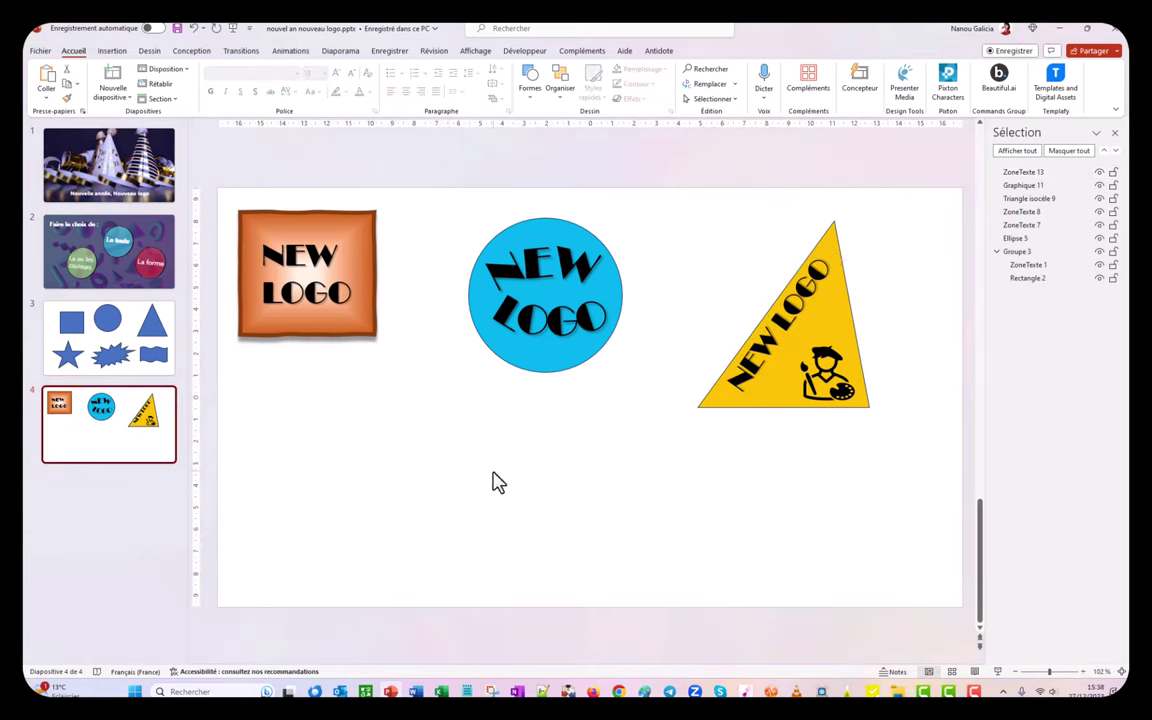
{"action": "key", "text": "ctrl+v"}
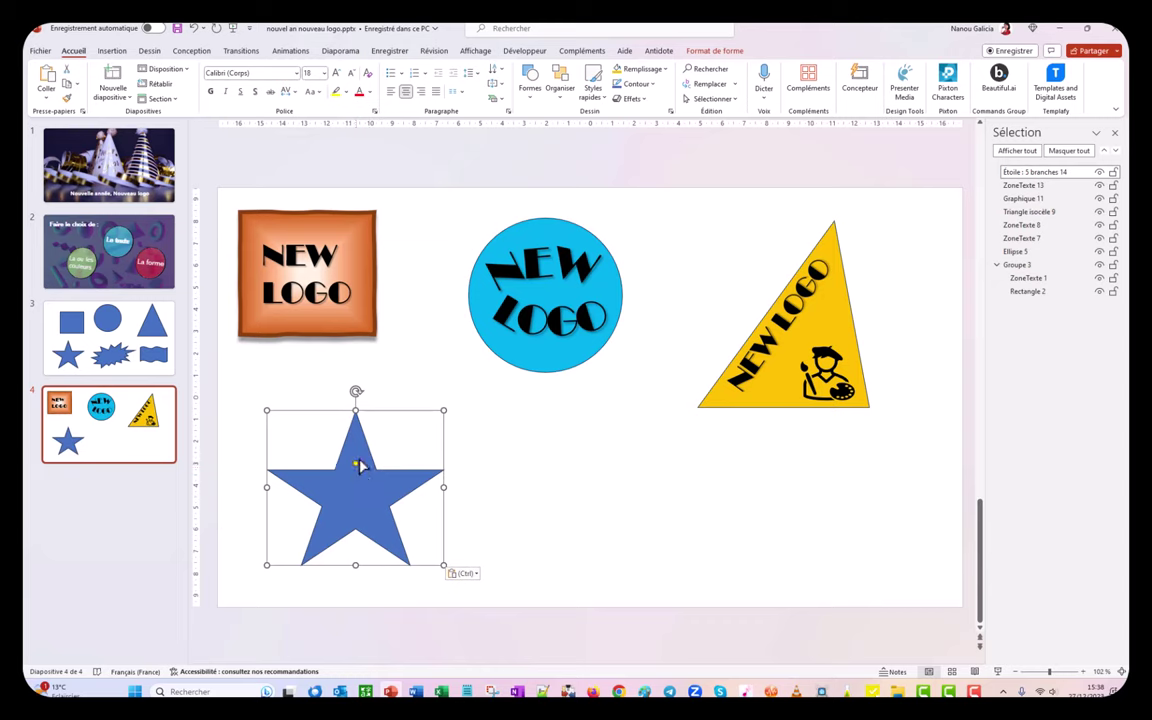
{"action": "left_click_drag", "start_coordinate": [359, 465], "coordinate": [378, 450]}
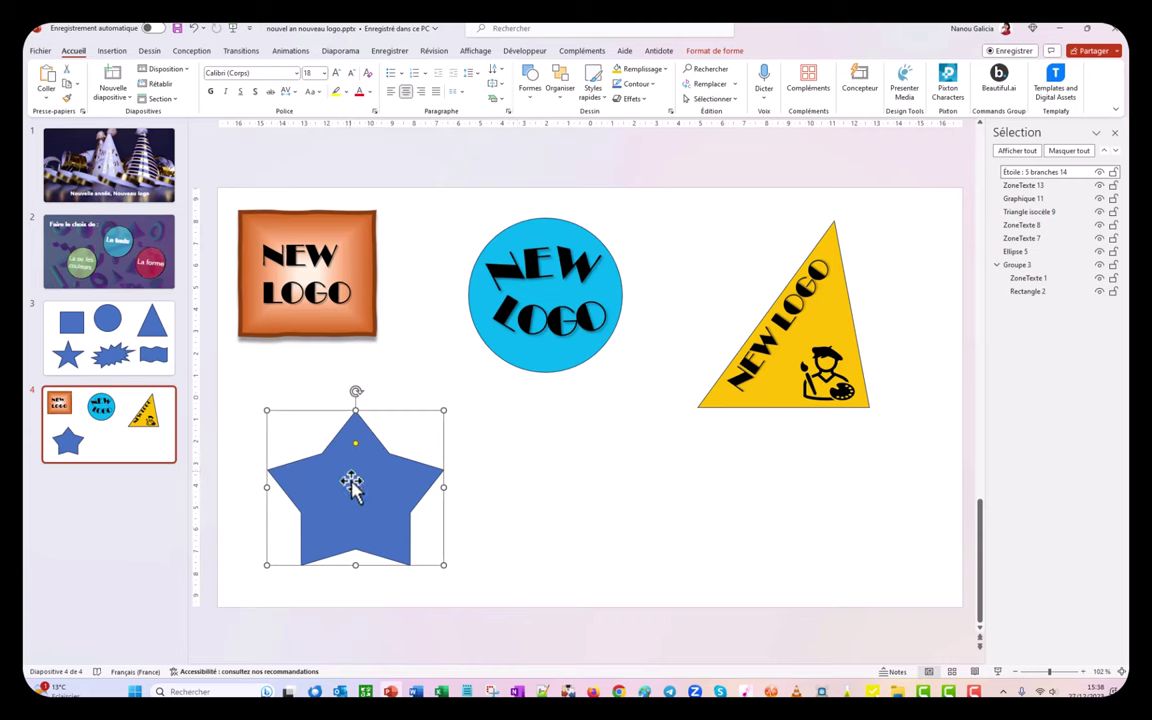
Draw a widened, spikier seven-point star beside the five-point star and align both.
{"action": "left_click", "coordinate": [110, 51]}
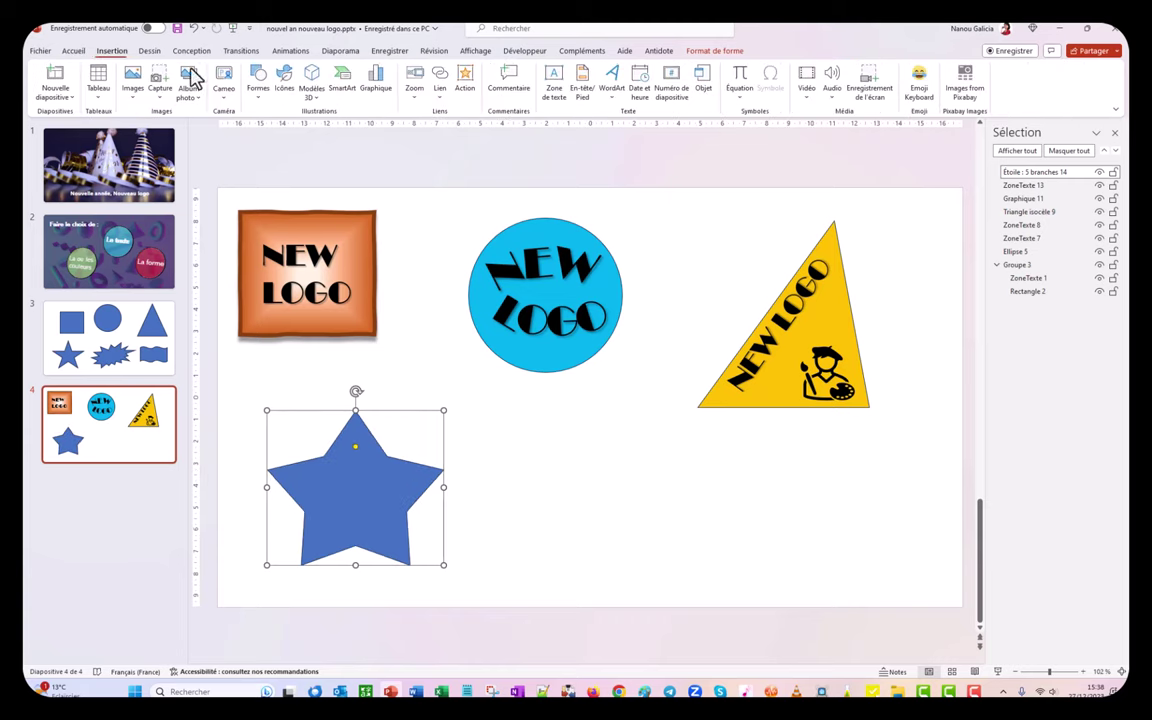
{"action": "left_click", "coordinate": [258, 88]}
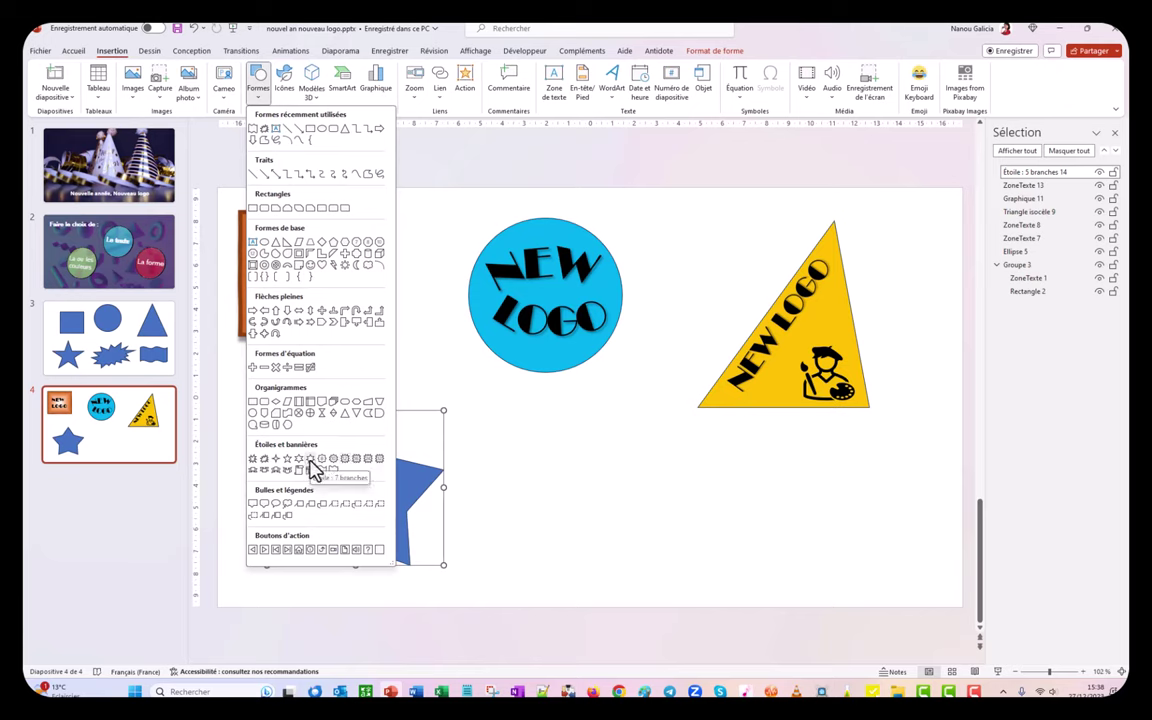
{"action": "left_click", "coordinate": [310, 459]}
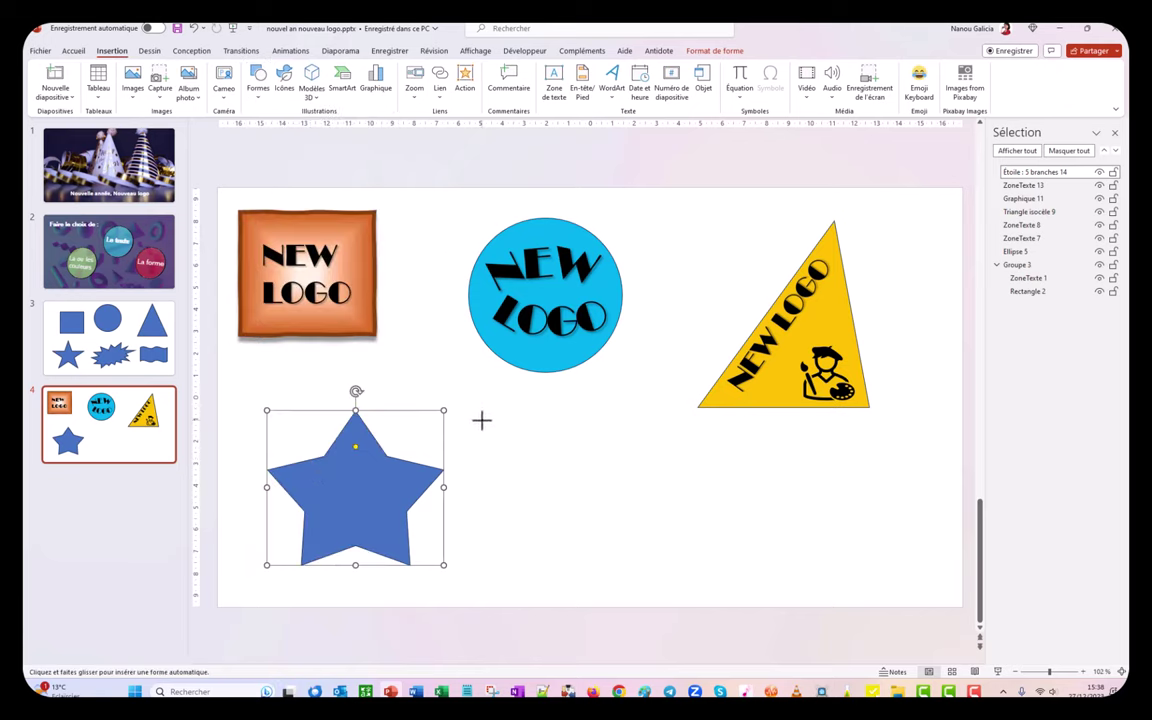
{"action": "left_click_drag", "start_coordinate": [482, 420], "coordinate": [622, 568]}
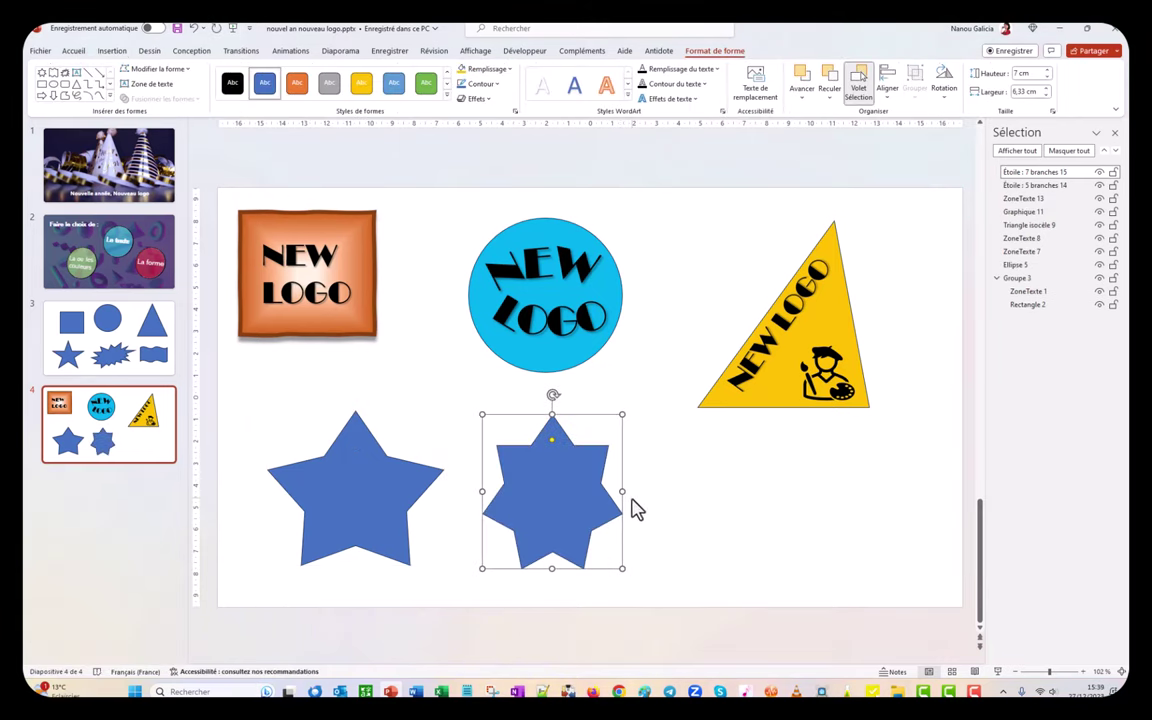
{"action": "left_click_drag", "start_coordinate": [622, 491], "coordinate": [652, 491]}
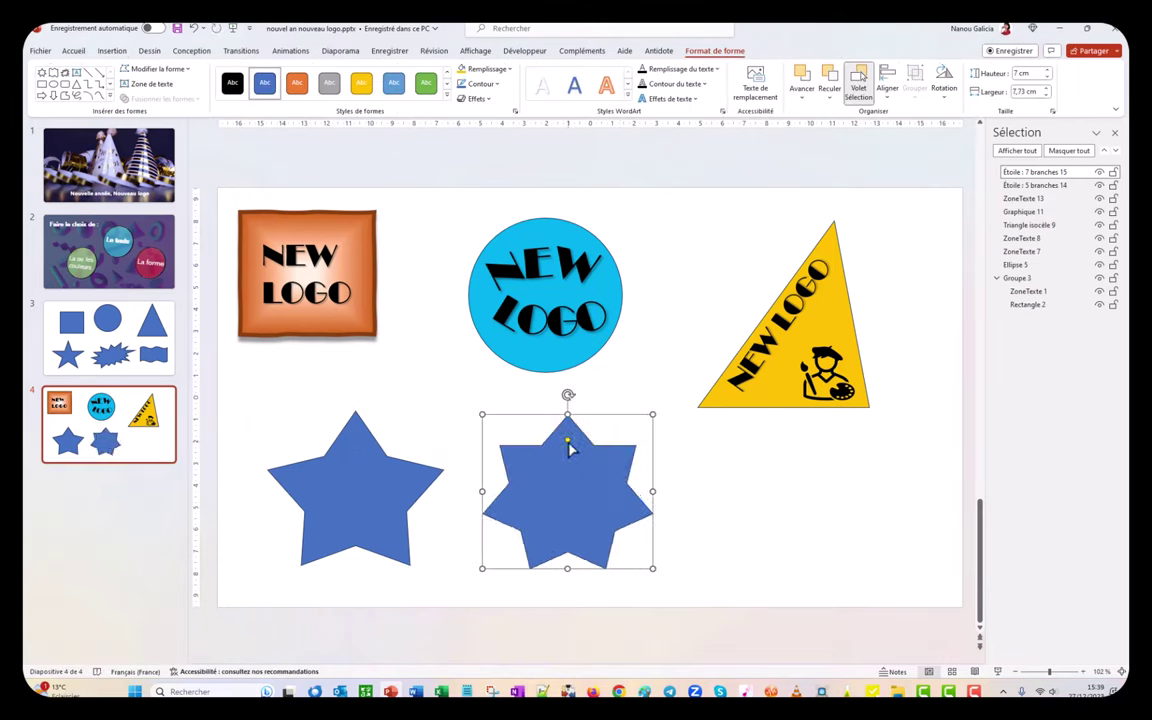
{"action": "mouse_move", "coordinate": [567, 449]}
{"action": "left_mouse_down"}
{"action": "mouse_move", "coordinate": [575, 494]}
{"action": "mouse_move", "coordinate": [538, 451]}
{"action": "left_mouse_up"}
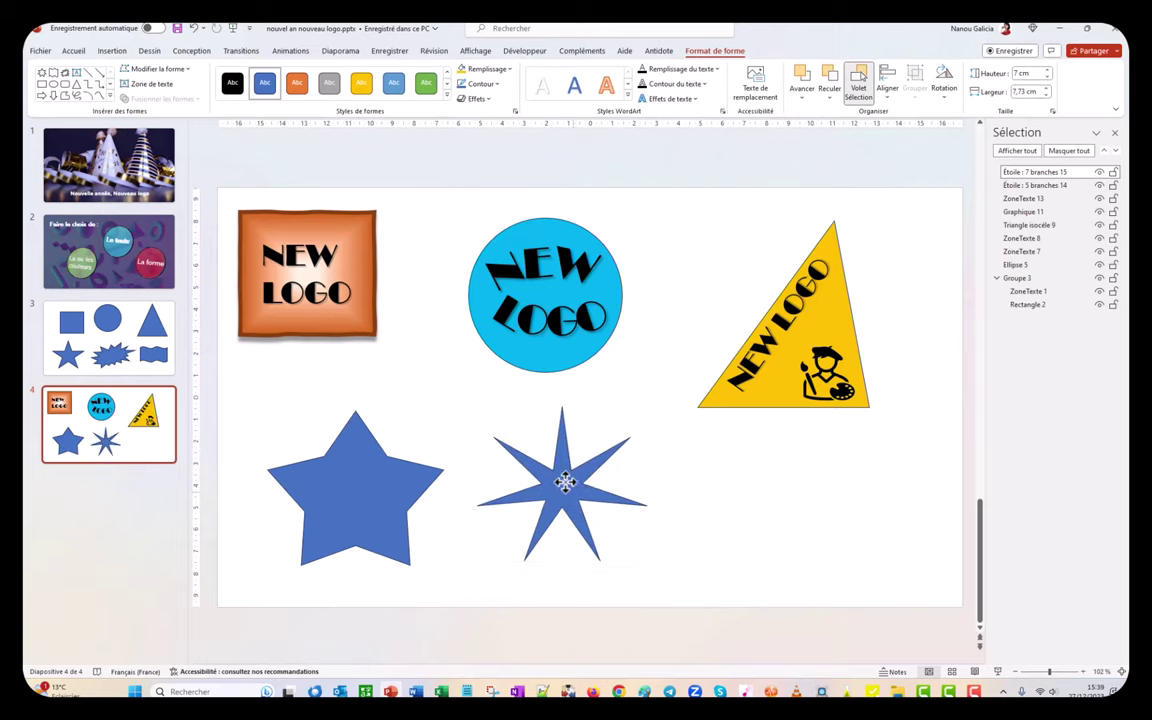
{"action": "left_click_drag", "start_coordinate": [314, 501], "coordinate": [300, 504]}
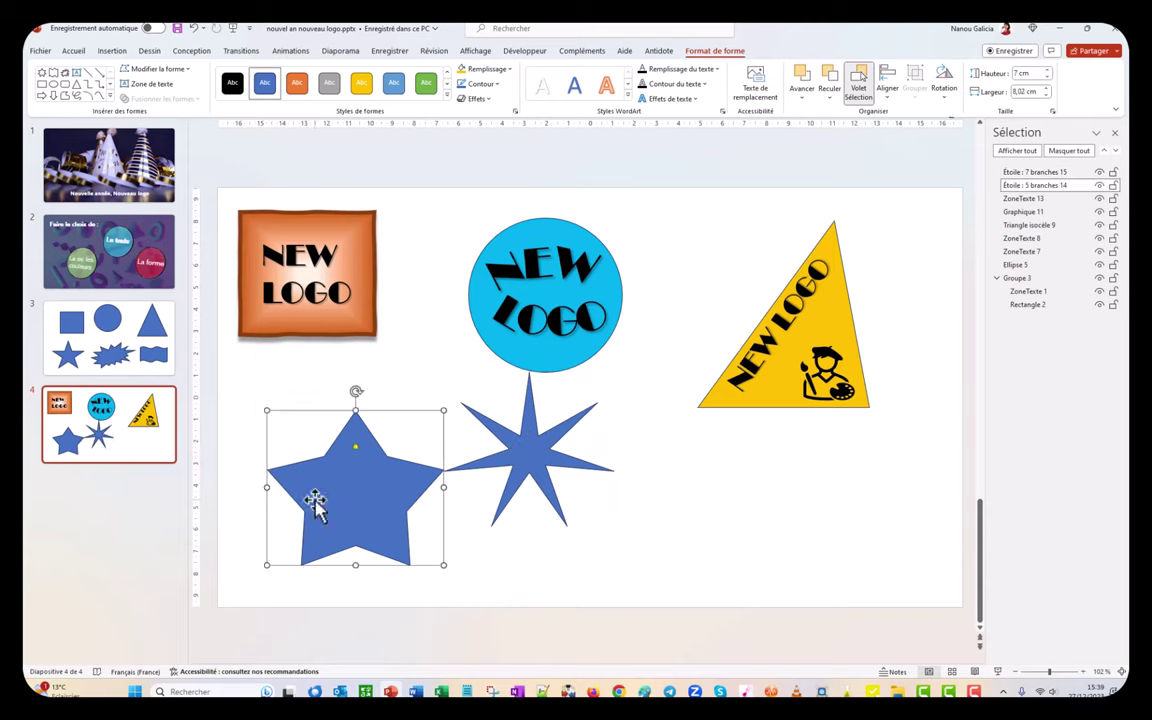
{"action": "left_click_drag", "start_coordinate": [518, 480], "coordinate": [514, 478]}
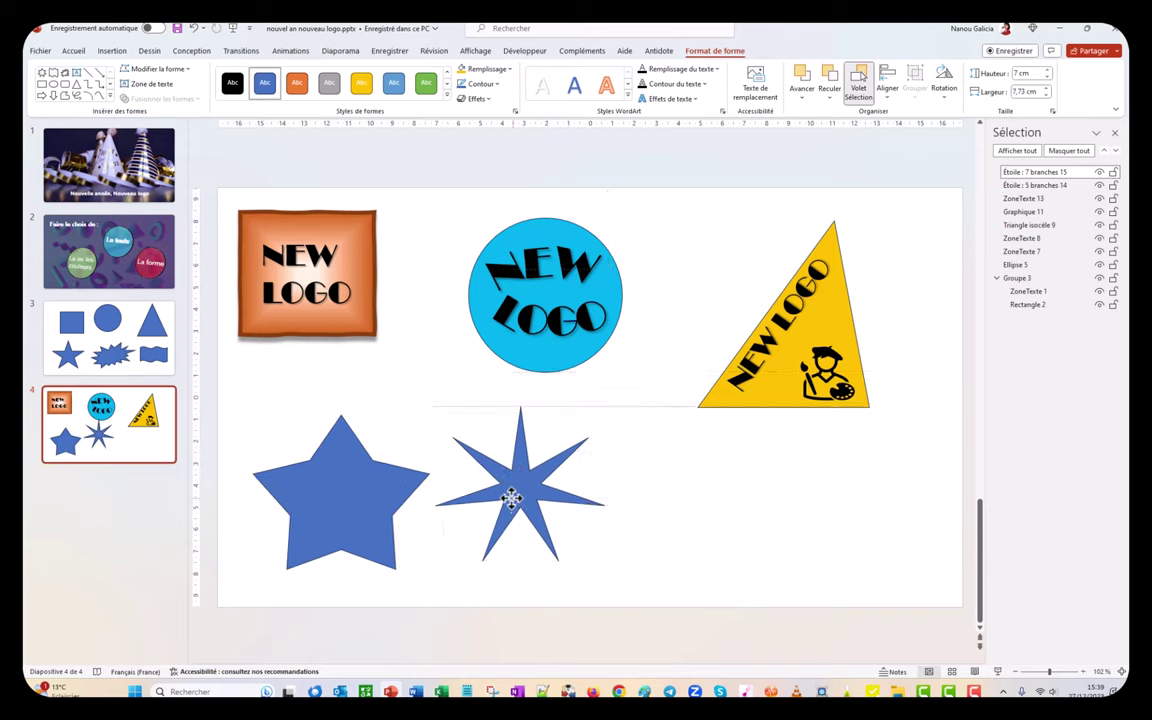
{"action": "left_click_drag", "start_coordinate": [514, 478], "coordinate": [514, 500]}
{"action": "left_click", "coordinate": [855, 423]}
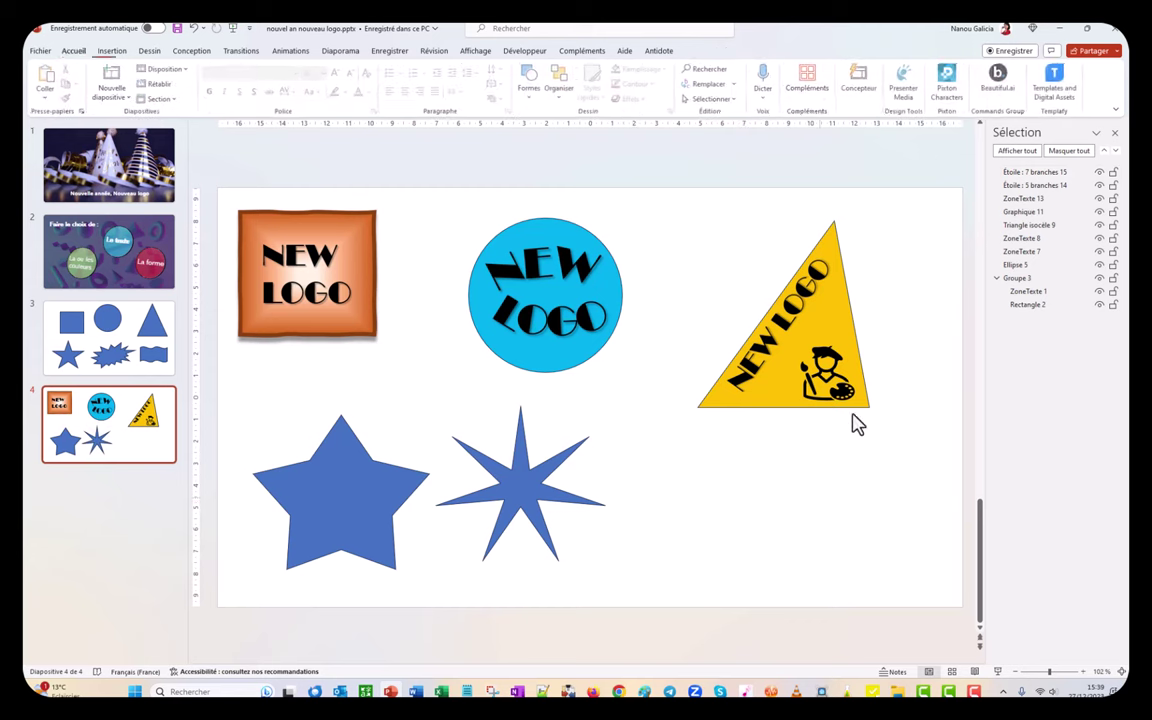
Copy the 14-point explosion from slide 3 and paste it onto slide 4.
{"action": "left_click", "coordinate": [117, 362]}
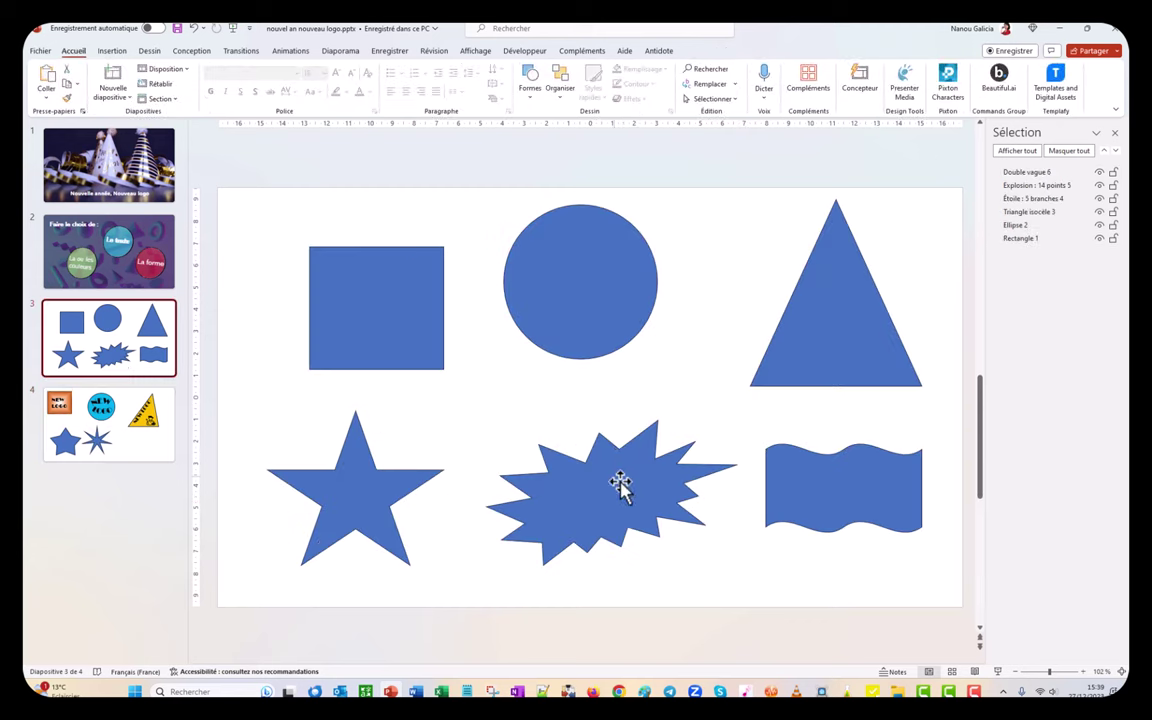
{"action": "left_click", "coordinate": [620, 481]}
{"action": "right_click", "coordinate": [622, 481]}
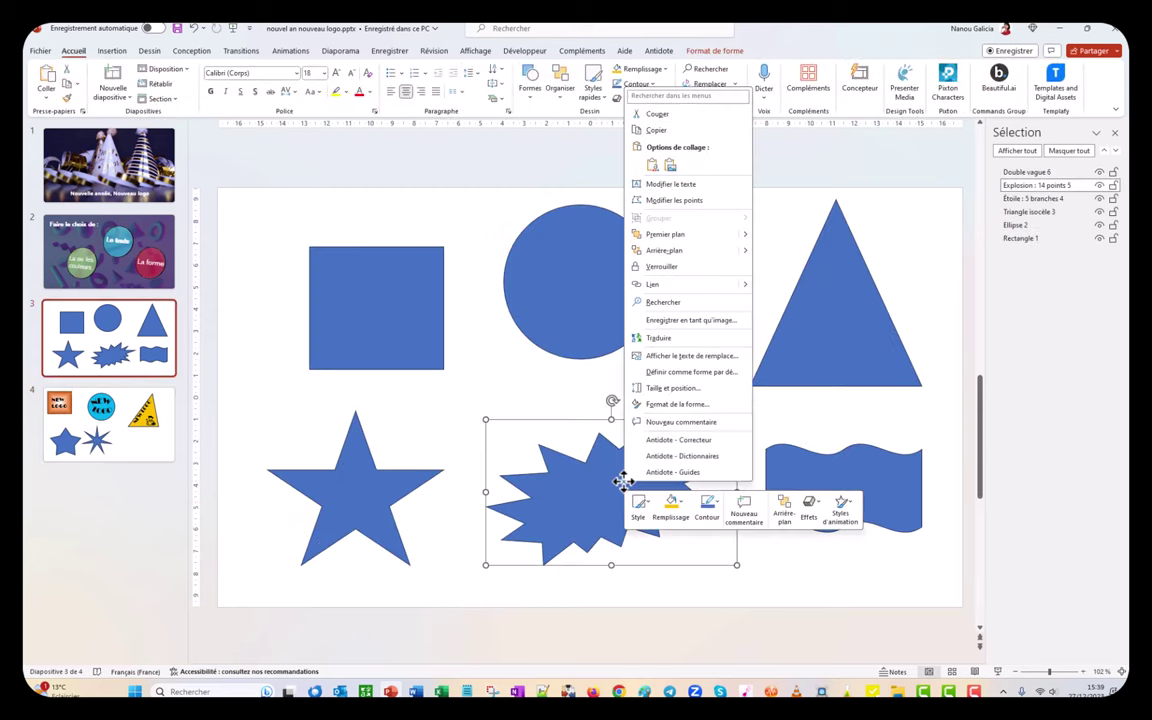
{"action": "left_click", "coordinate": [652, 131]}
{"action": "left_click", "coordinate": [108, 415]}
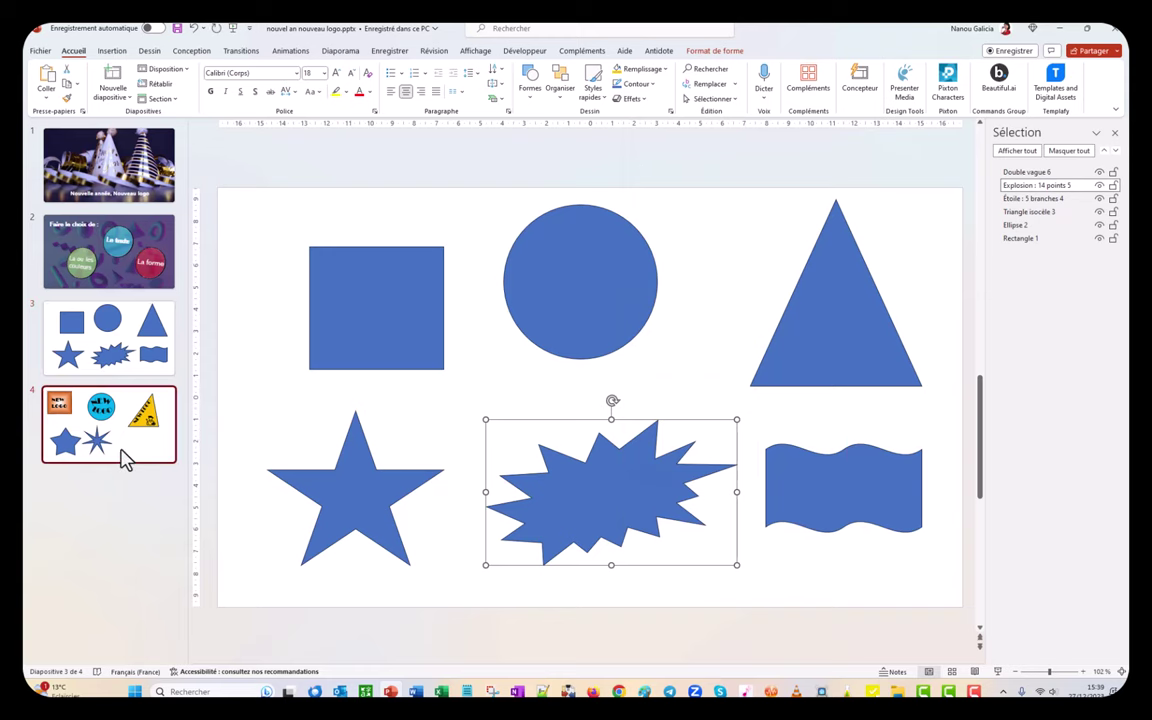
{"action": "left_click", "coordinate": [690, 510]}
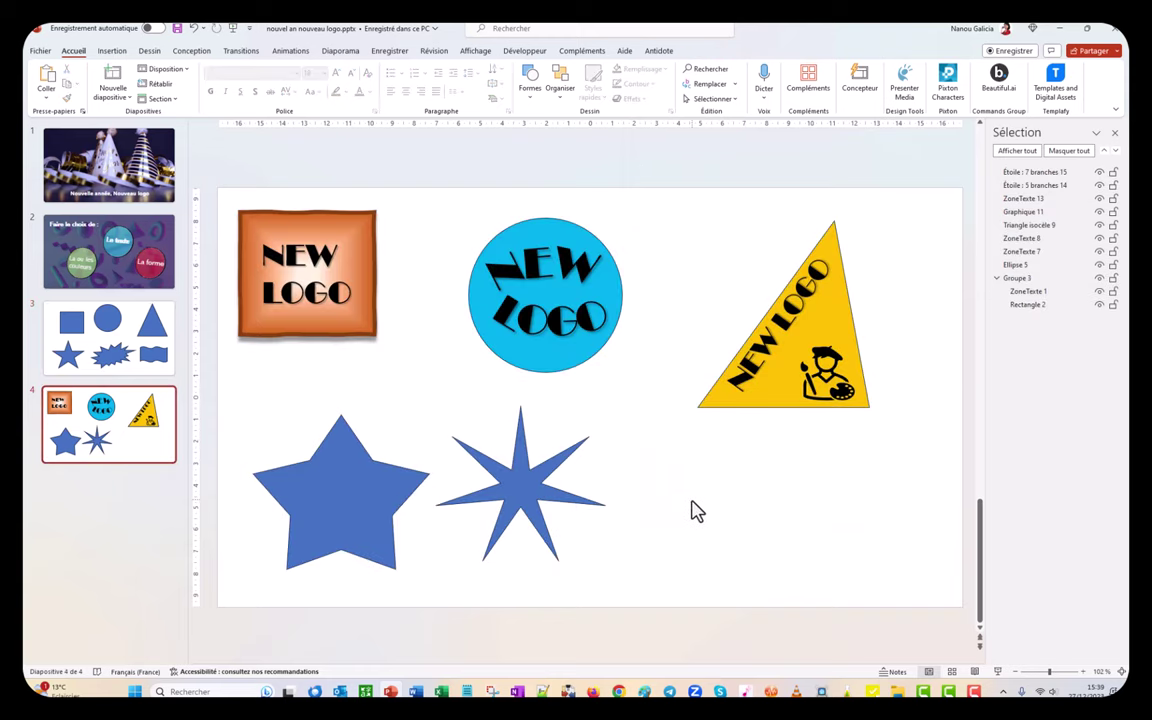
{"action": "key", "text": "ctrl+v"}
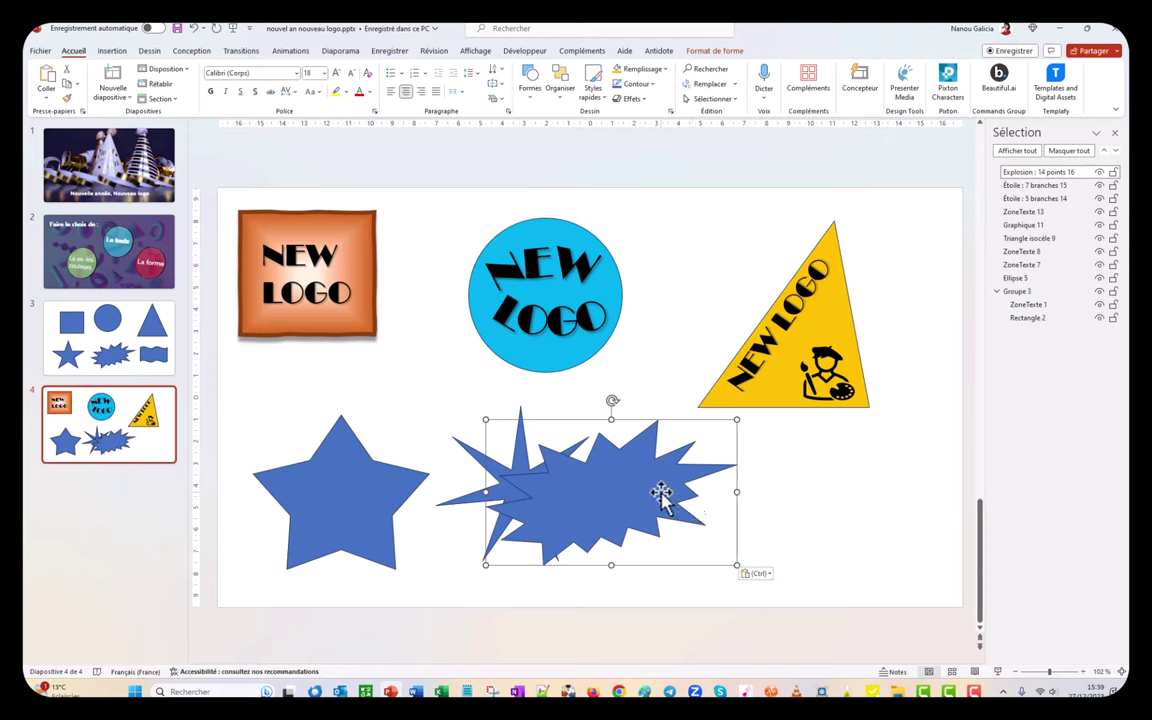
{"action": "mouse_move", "coordinate": [663, 494]}
{"action": "left_mouse_down"}
{"action": "mouse_move", "coordinate": [770, 503]}
{"action": "mouse_move", "coordinate": [850, 490]}
{"action": "left_mouse_up"}
Shrink the seven-point star and move the explosion below the blue circle.
{"action": "left_click", "coordinate": [476, 470]}
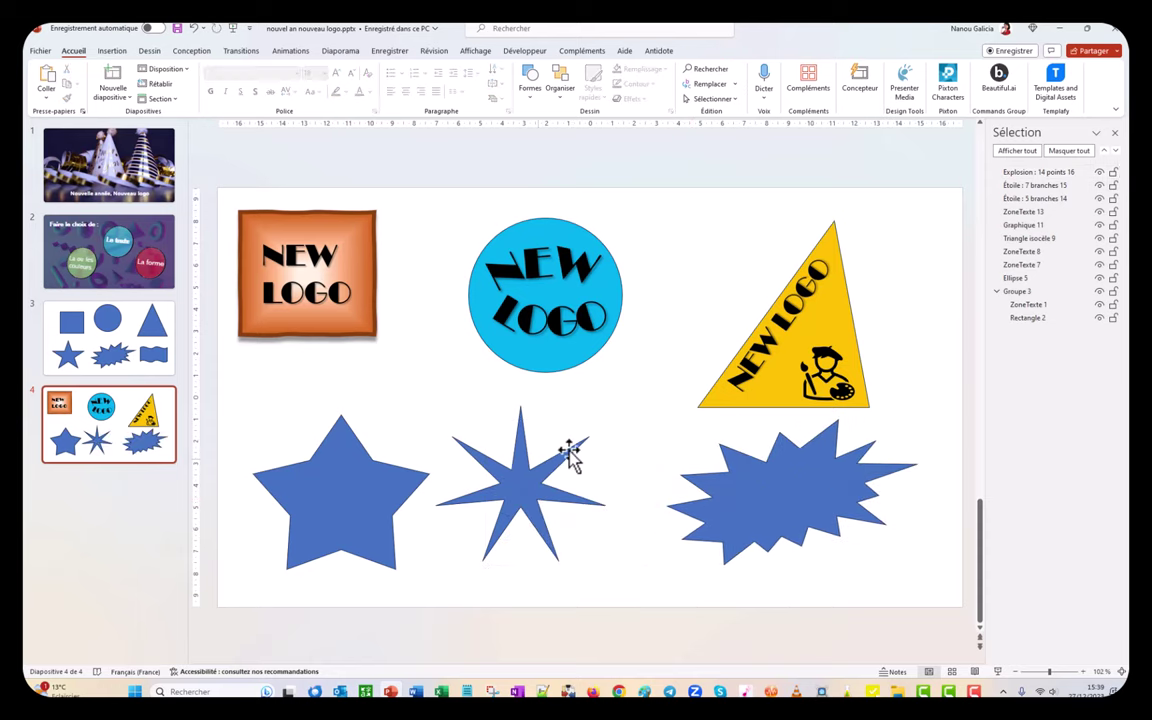
{"action": "left_click", "coordinate": [575, 448]}
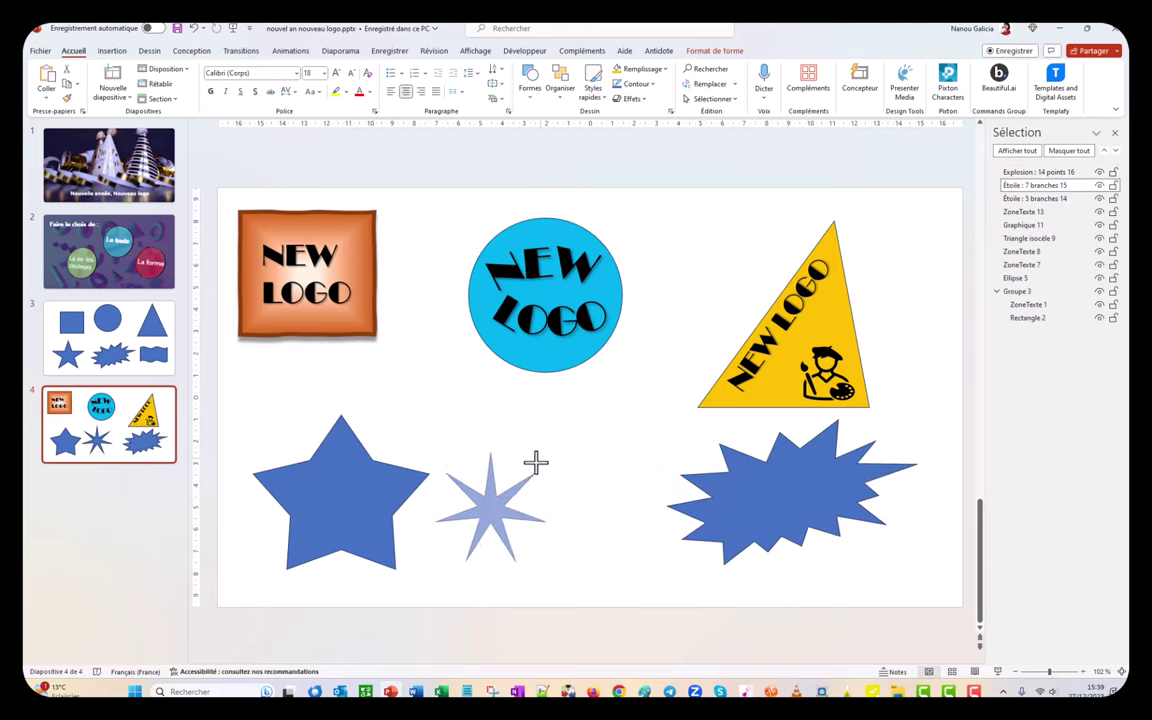
{"action": "mouse_move", "coordinate": [605, 406]}
{"action": "left_mouse_down"}
{"action": "mouse_move", "coordinate": [525, 472]}
{"action": "mouse_move", "coordinate": [433, 372]}
{"action": "left_mouse_up"}
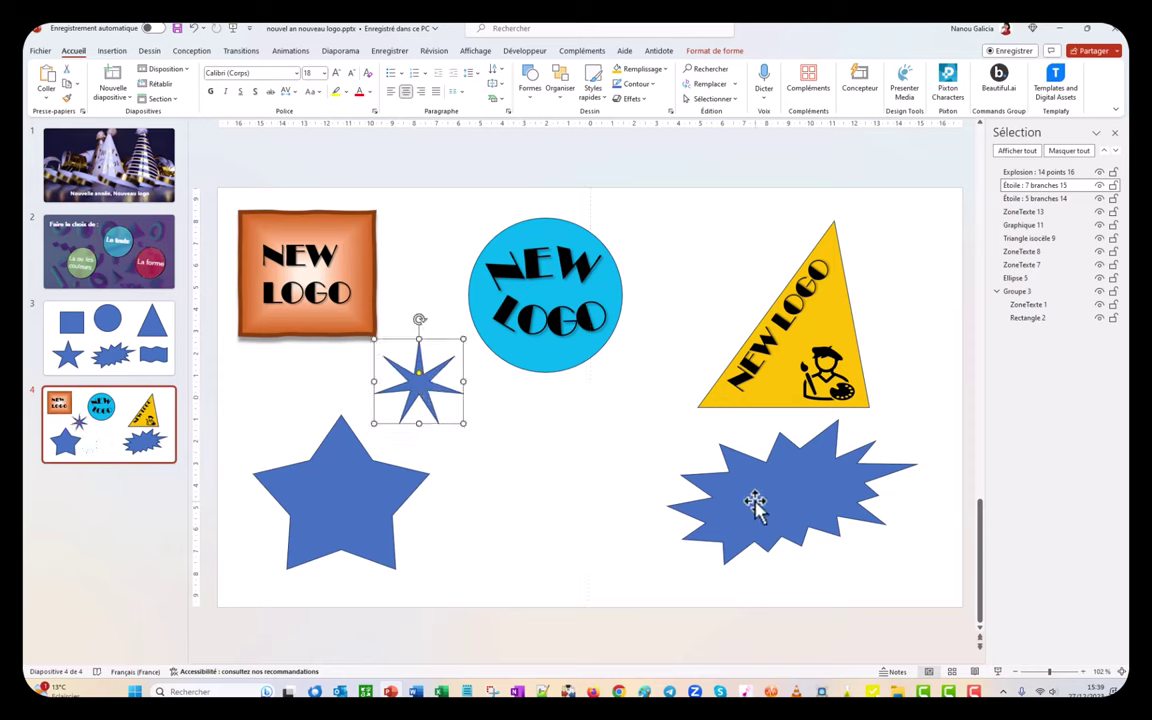
{"action": "left_click_drag", "start_coordinate": [757, 506], "coordinate": [568, 508]}
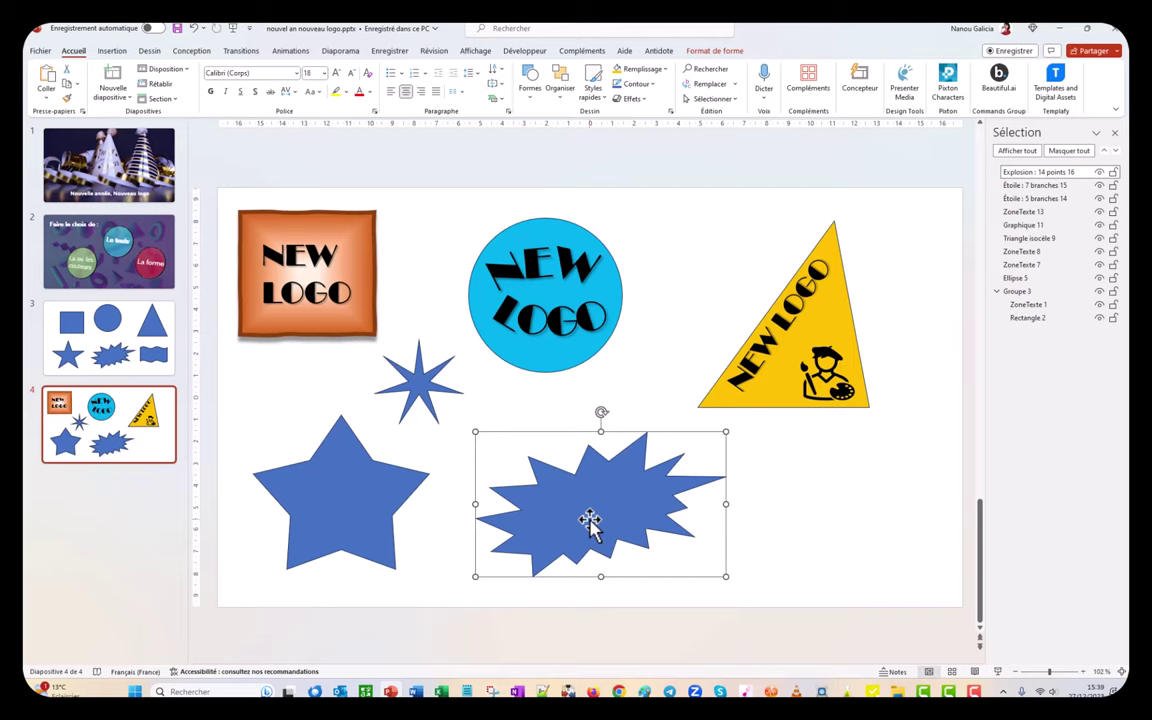
Fill the explosion red through the Format Shape options.
{"action": "left_click", "coordinate": [722, 53]}
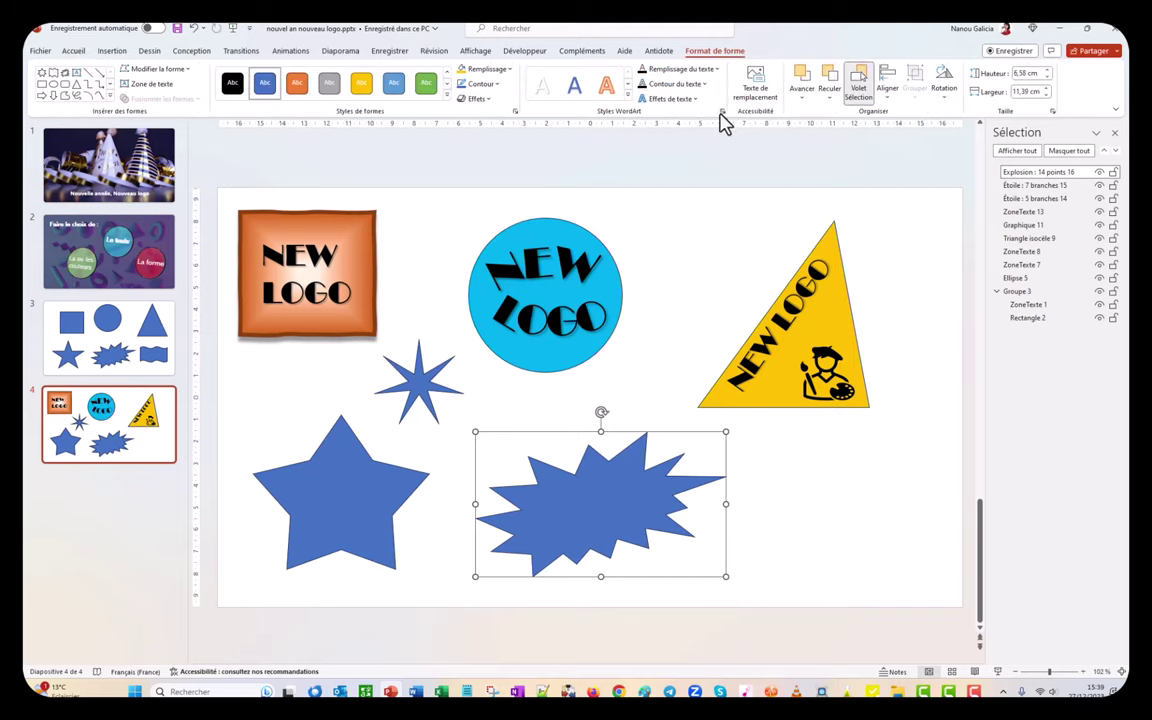
{"action": "left_click", "coordinate": [722, 112]}
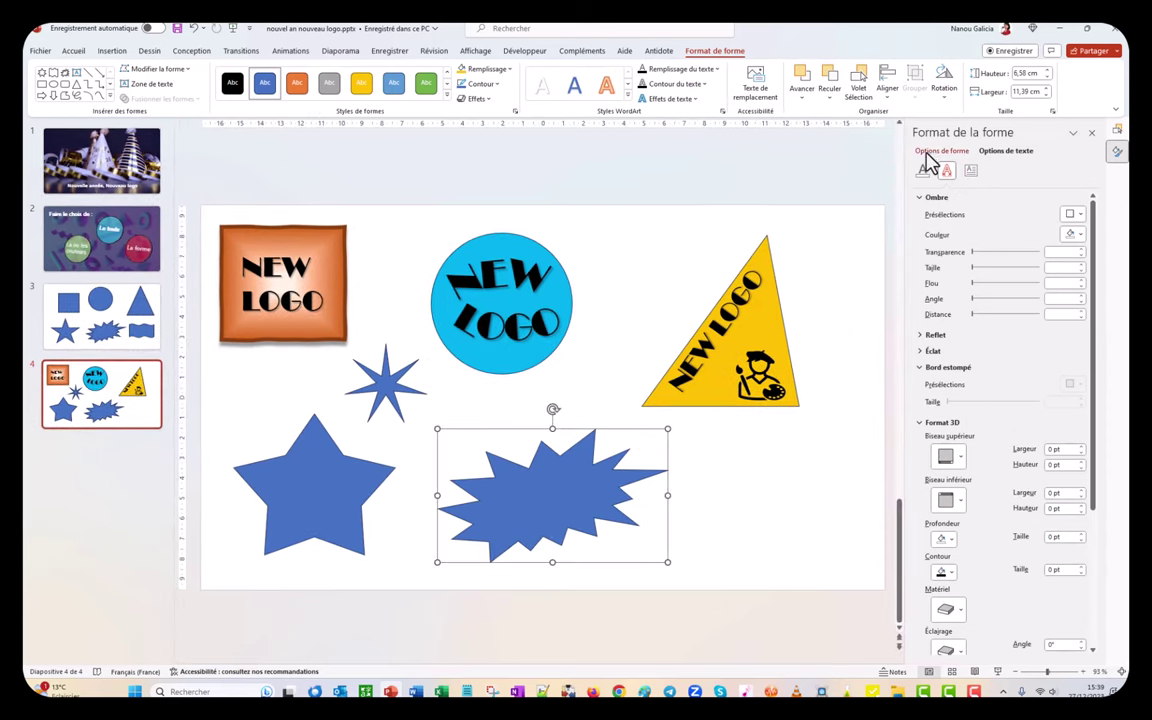
{"action": "left_click", "coordinate": [929, 152]}
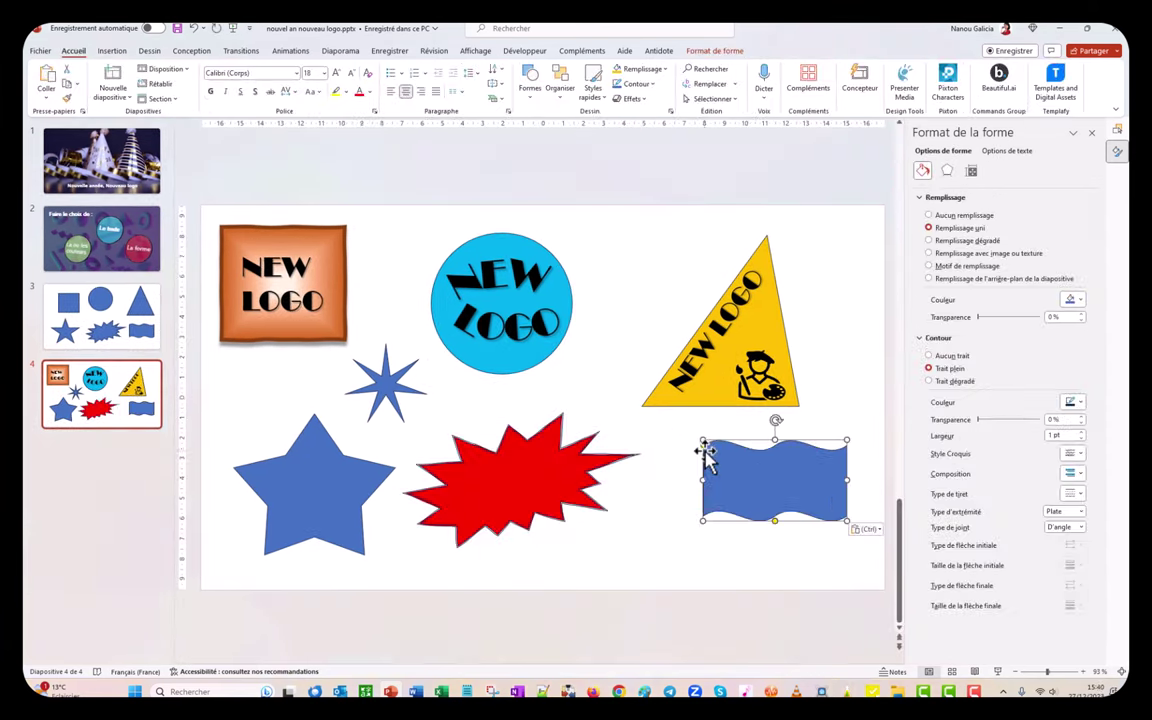
Place and widen the blue wave banner right of the explosion, then add blank slide 5.
{"action": "mouse_move", "coordinate": [706, 454]}
{"action": "left_mouse_down"}
{"action": "mouse_move", "coordinate": [716, 474]}
{"action": "mouse_move", "coordinate": [713, 434]}
{"action": "mouse_move", "coordinate": [733, 470]}
{"action": "mouse_move", "coordinate": [723, 480]}
{"action": "left_mouse_up"}
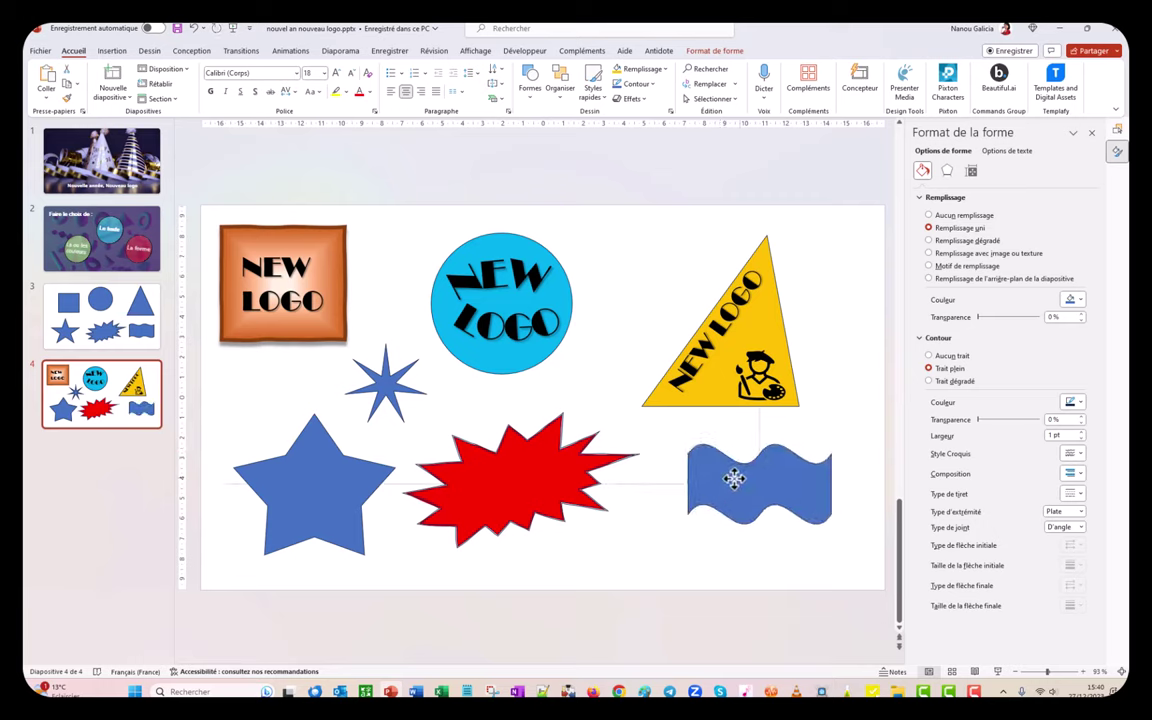
{"action": "left_click_drag", "start_coordinate": [816, 483], "coordinate": [871, 483]}
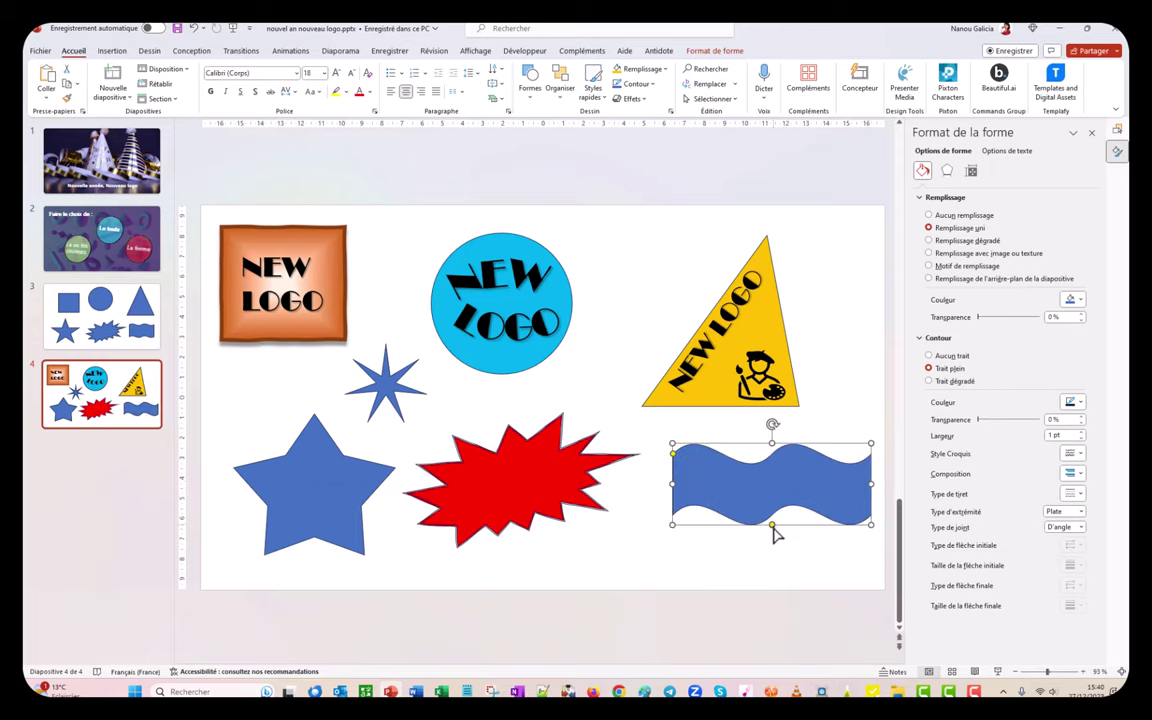
{"action": "key", "text": "ctrl+m"}
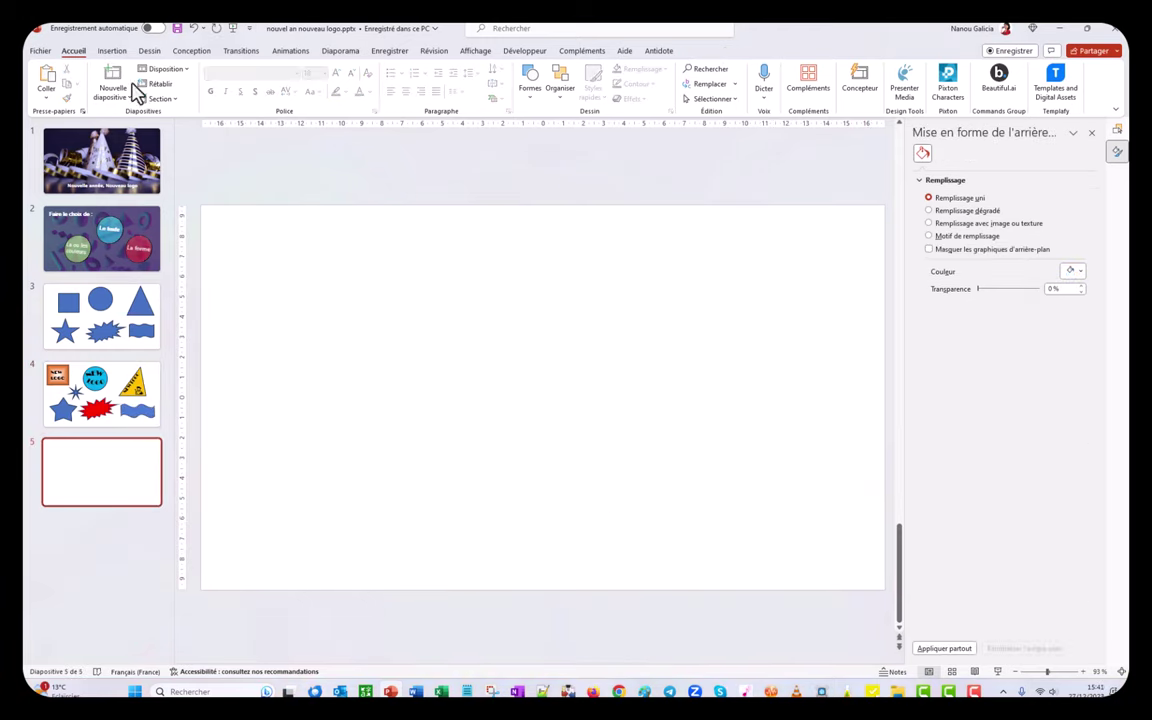
Draw a text box on slide 5 and type 'Nouvelle Année'.
{"action": "left_click", "coordinate": [112, 51]}
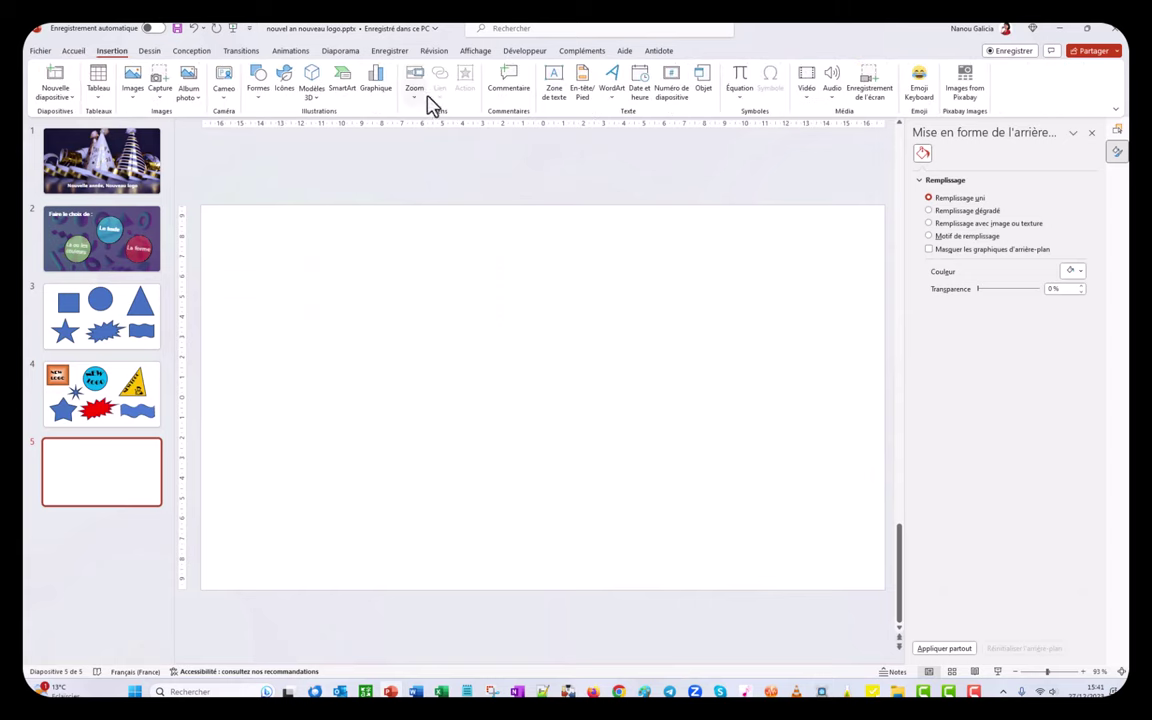
{"action": "left_click", "coordinate": [553, 85]}
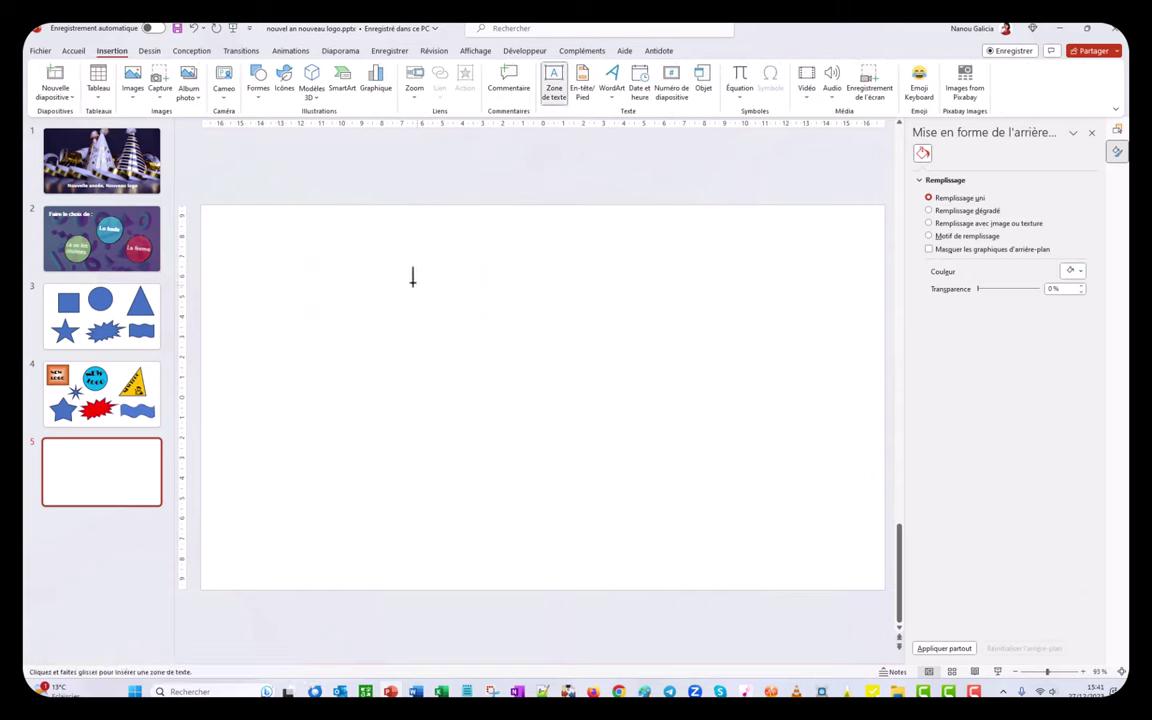
{"action": "left_click_drag", "start_coordinate": [358, 262], "coordinate": [505, 361]}
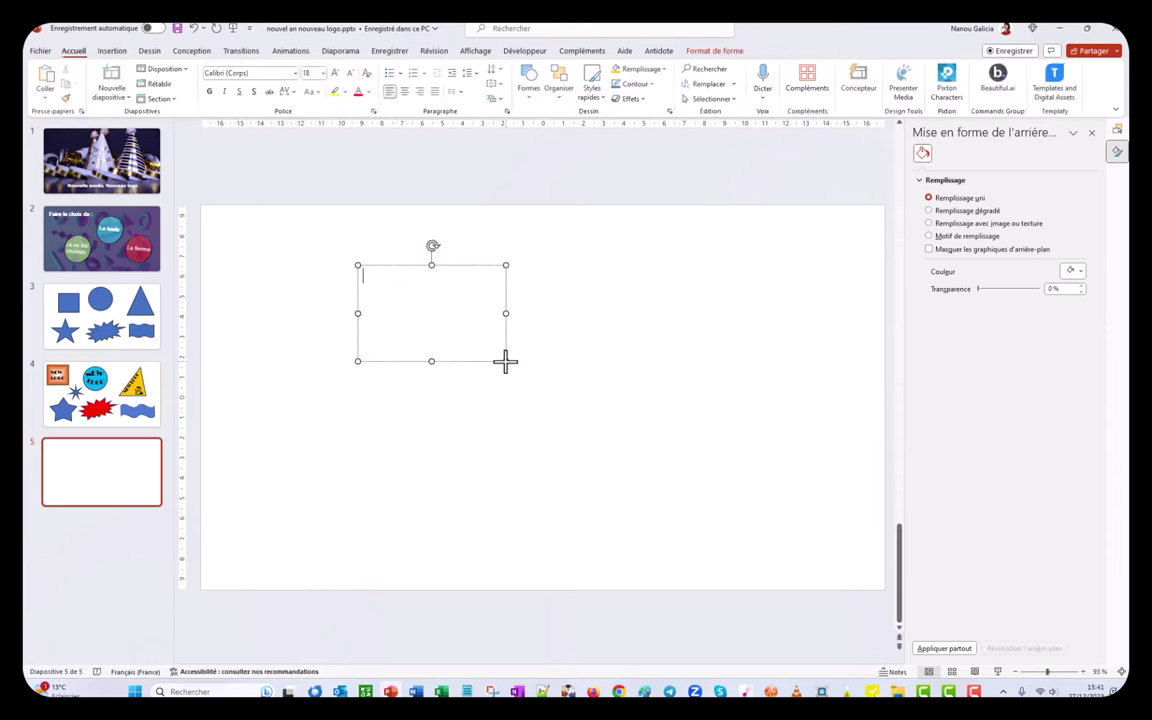
{"action": "type", "text": "Nouvelle Année"}
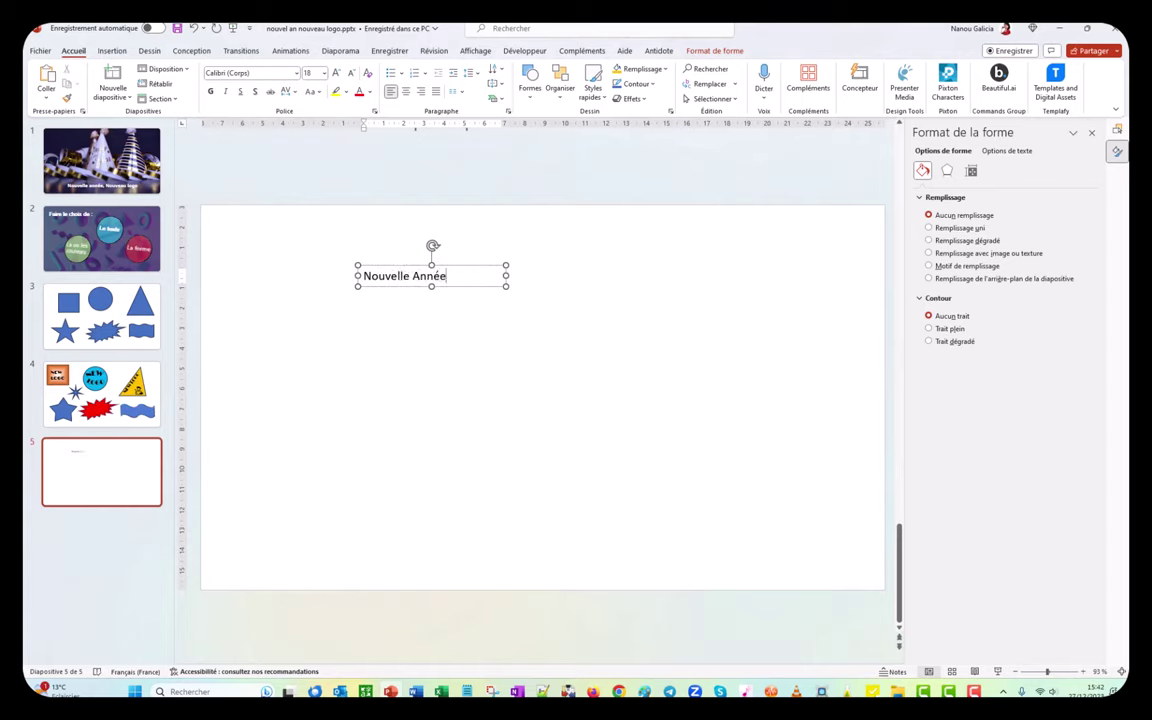
Set the 'Nouvelle Année' text in the Forte font.
{"action": "key", "text": "ctrl+a"}
{"action": "left_click", "coordinate": [296, 73]}
{"action": "scroll", "coordinate": [293, 381], "scroll_direction": "down", "scroll_amount": 5}
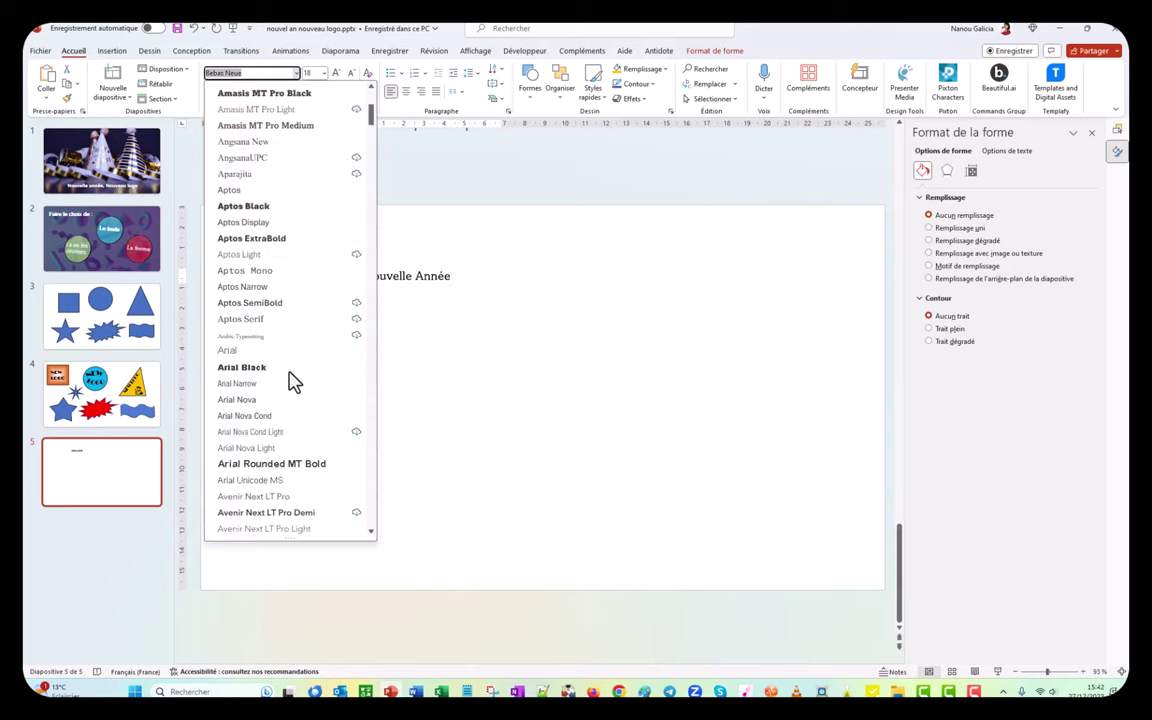
{"action": "scroll", "coordinate": [293, 381], "scroll_direction": "down", "scroll_amount": 5}
{"action": "scroll", "coordinate": [293, 381], "scroll_direction": "down", "scroll_amount": 5}
{"action": "scroll", "coordinate": [293, 381], "scroll_direction": "down", "scroll_amount": 5}
{"action": "scroll", "coordinate": [293, 381], "scroll_direction": "down", "scroll_amount": 5}
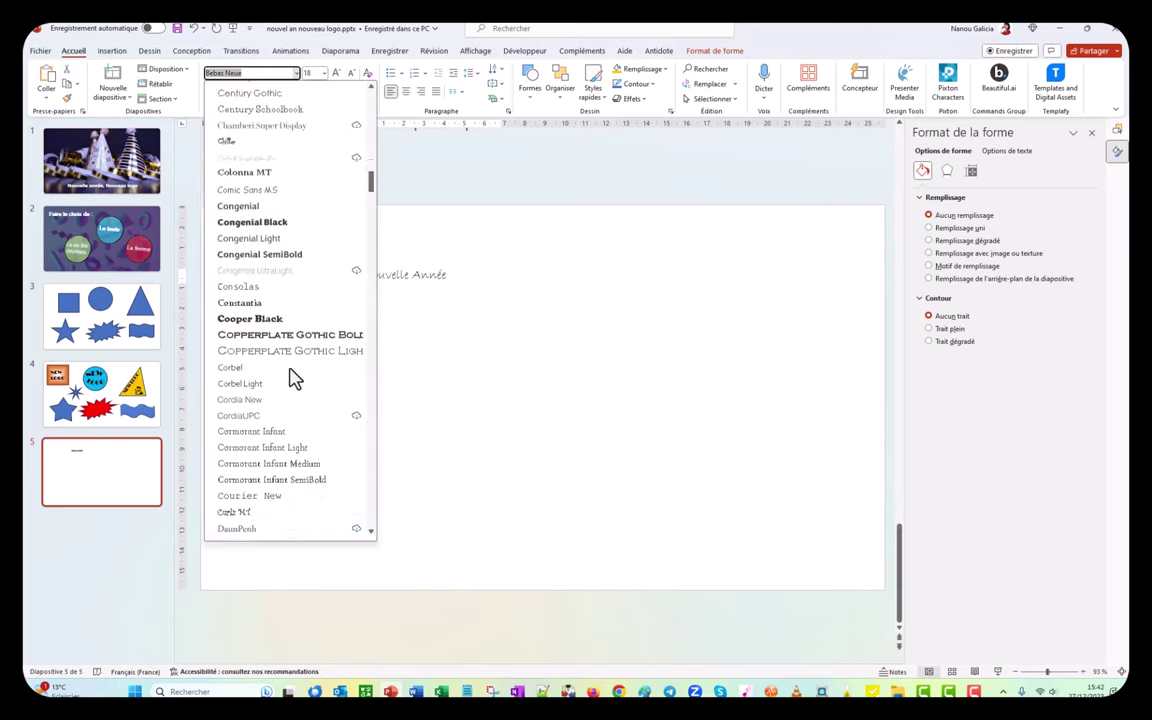
{"action": "scroll", "coordinate": [293, 381], "scroll_direction": "down", "scroll_amount": 2}
{"action": "scroll", "coordinate": [293, 381], "scroll_direction": "down", "scroll_amount": 5}
{"action": "scroll", "coordinate": [293, 381], "scroll_direction": "down", "scroll_amount": 5}
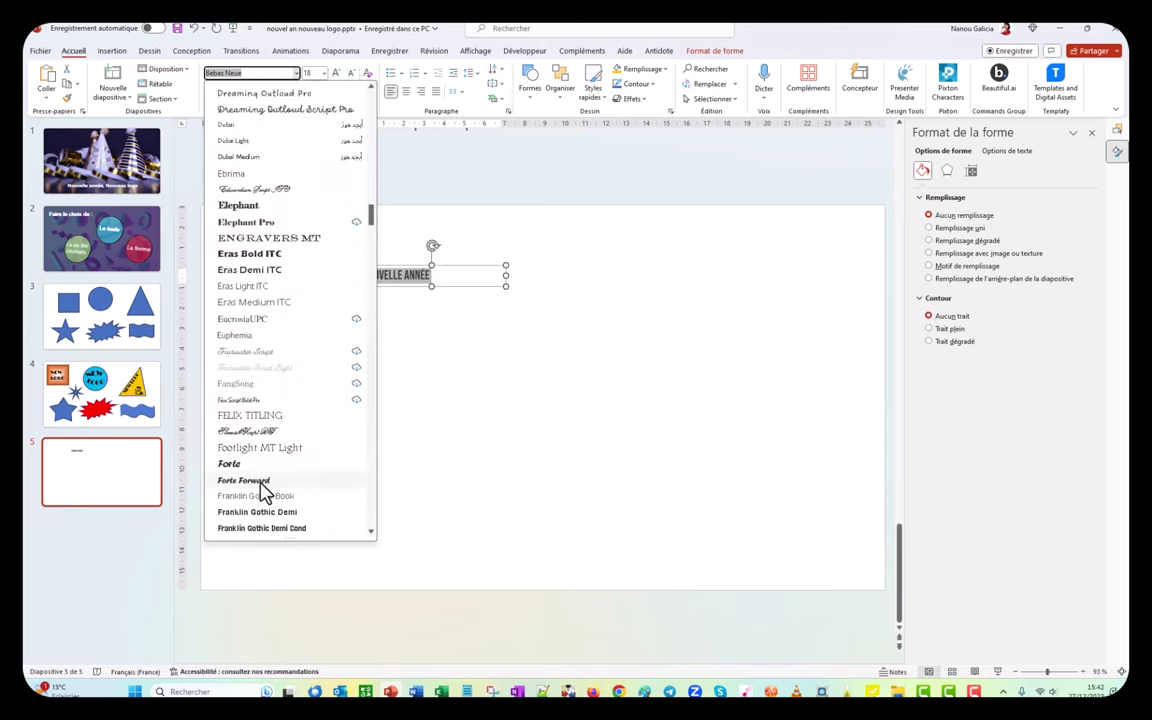
{"action": "left_click", "coordinate": [229, 463]}
Bring up the Text Effects transform options for the 'Nouvelle Année' text.
{"action": "left_click", "coordinate": [714, 50]}
{"action": "left_click", "coordinate": [670, 99]}
{"action": "mouse_move", "coordinate": [700, 243]}
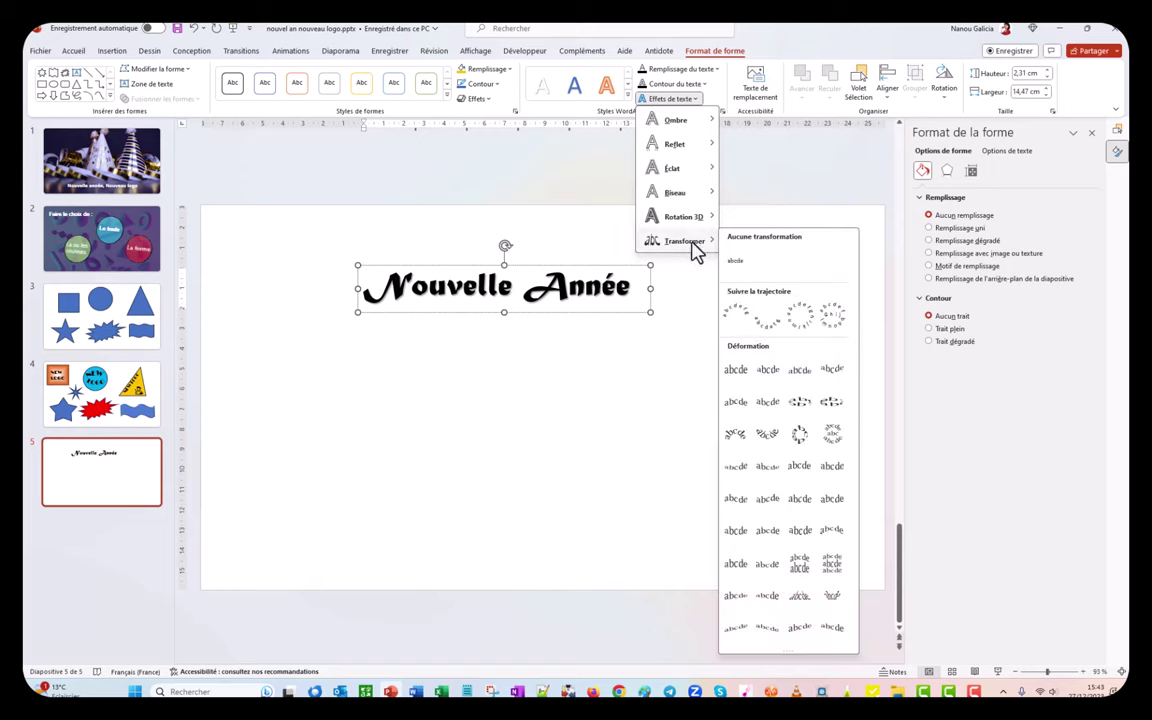
Apply the Follow Path arch transform to 'Nouvelle Année', undoing a failed warp tweak.
{"action": "left_click", "coordinate": [800, 322]}
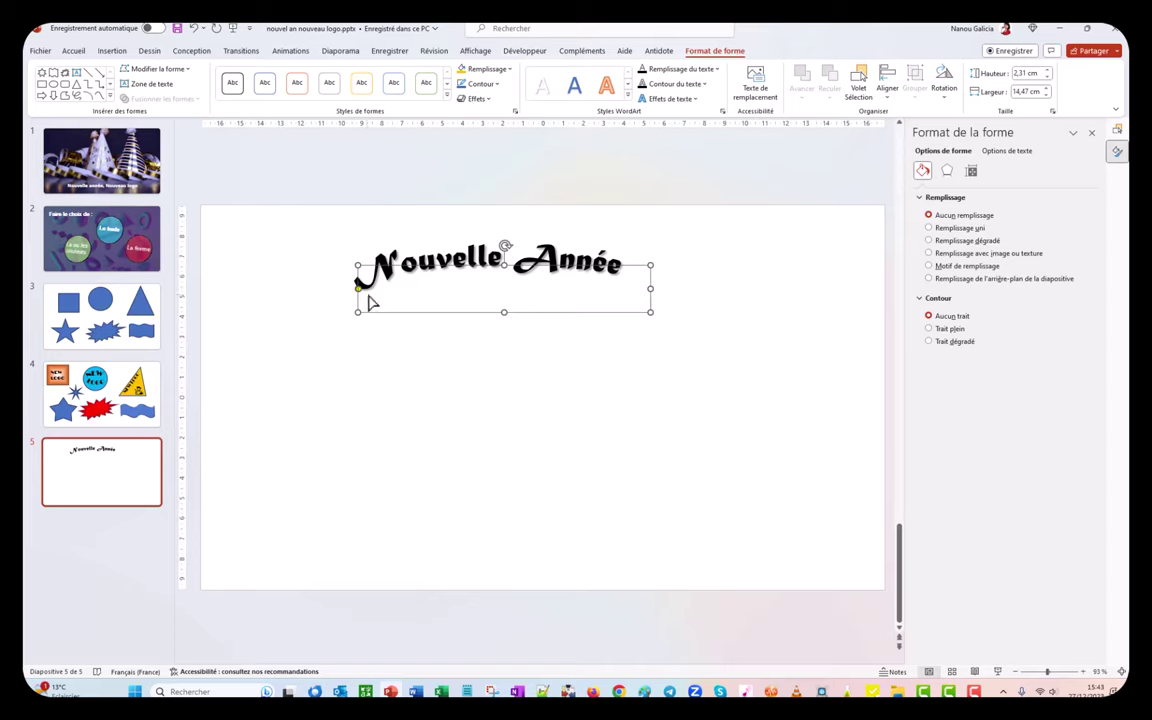
{"action": "left_click_drag", "start_coordinate": [358, 287], "coordinate": [377, 300]}
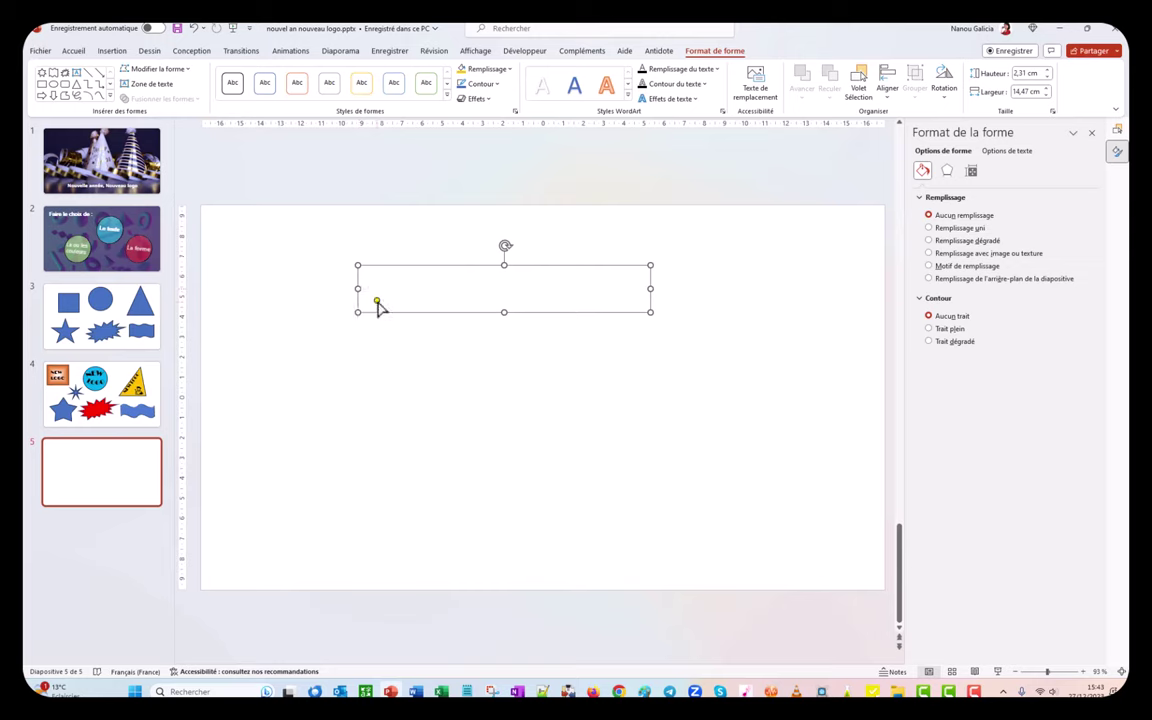
{"action": "key", "text": "ctrl+z"}
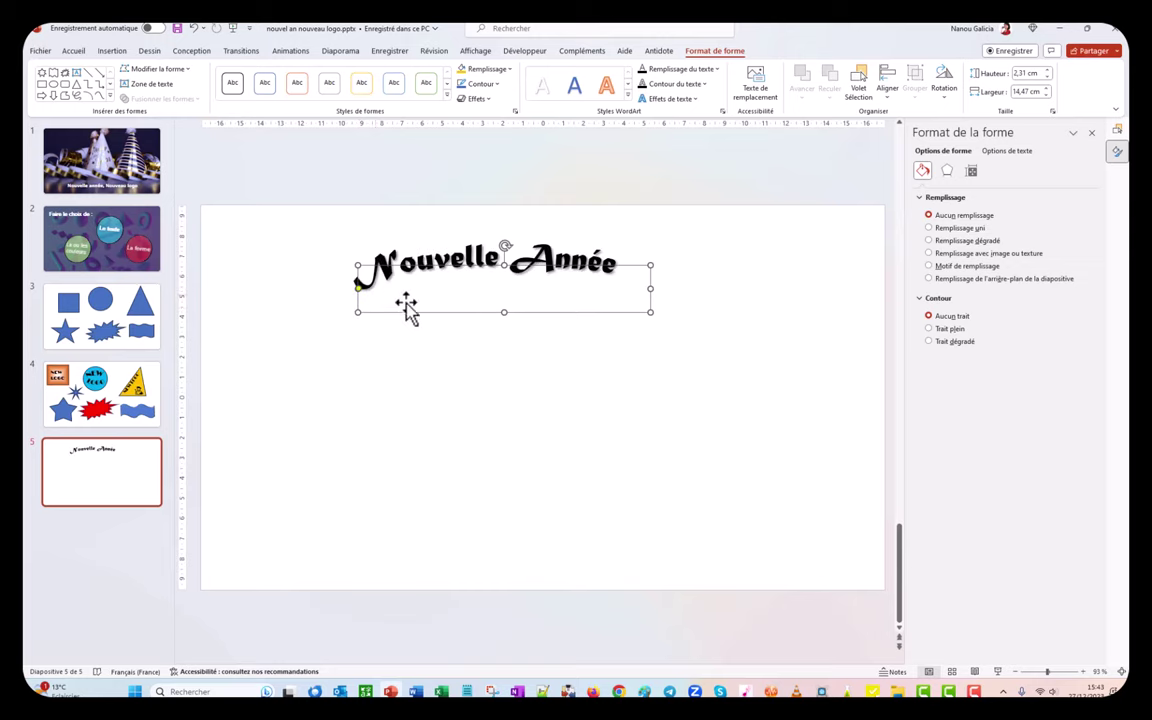
Resize the WordArt box to about 4,17 × 4,65 cm so the text curls into a ring.
{"action": "left_click_drag", "start_coordinate": [650, 289], "coordinate": [614, 290]}
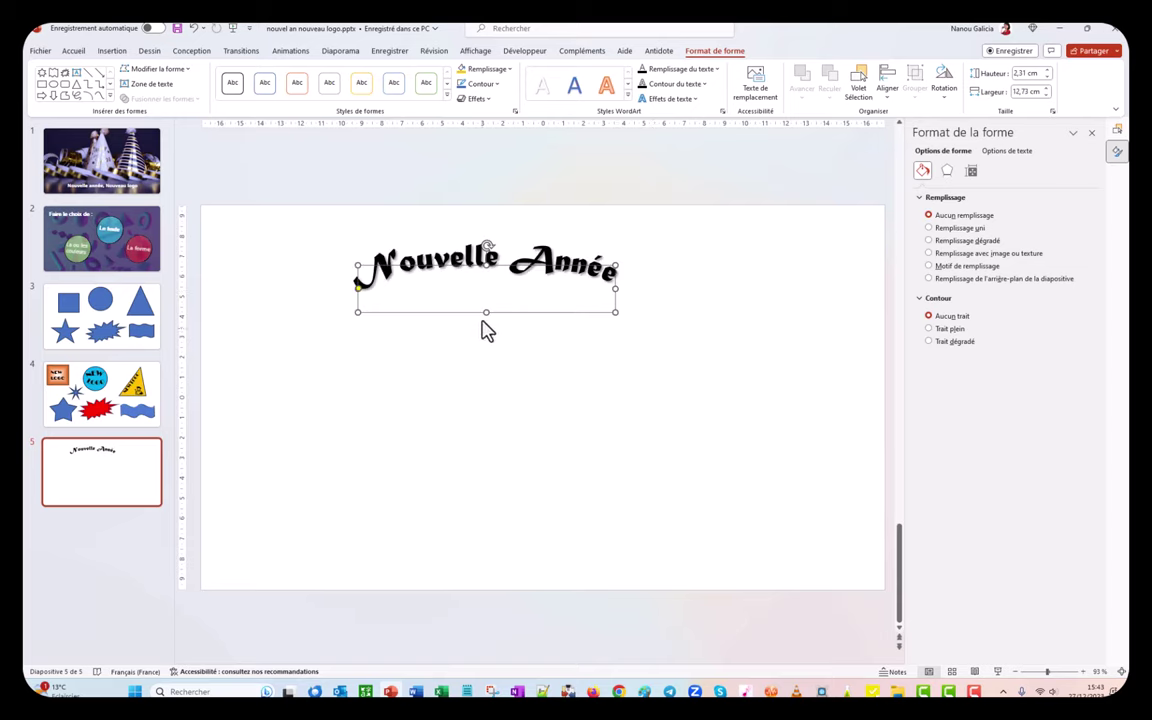
{"action": "left_click_drag", "start_coordinate": [485, 313], "coordinate": [486, 379]}
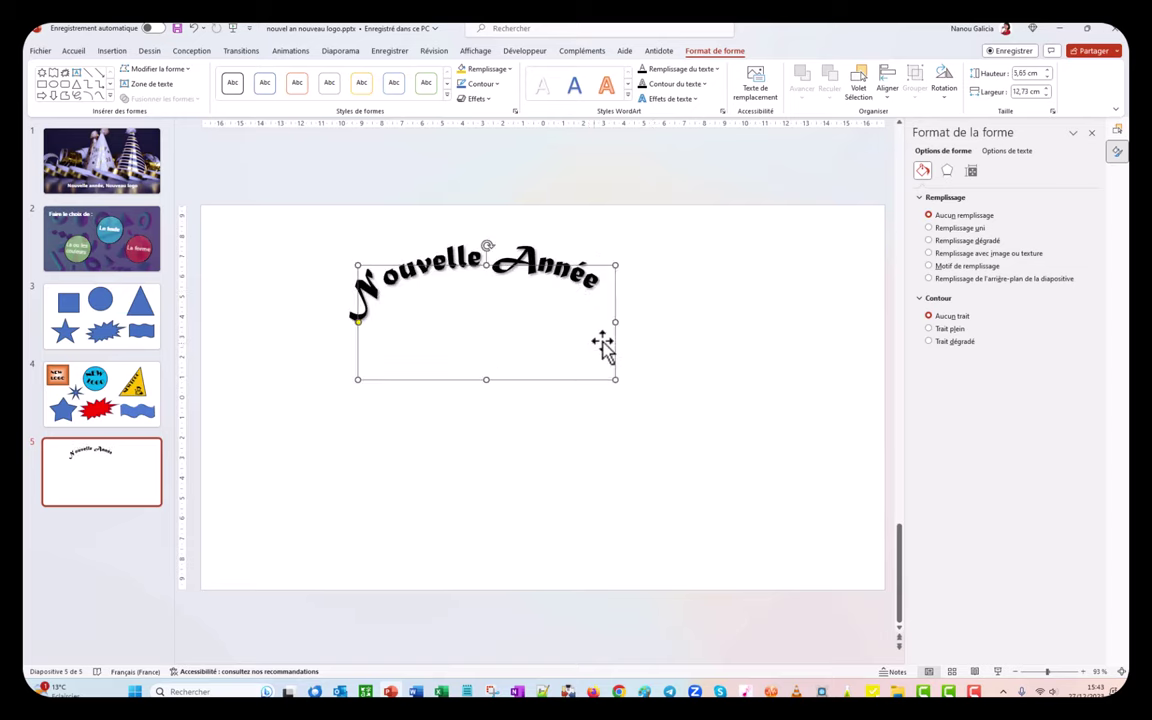
{"action": "left_click_drag", "start_coordinate": [615, 322], "coordinate": [542, 322]}
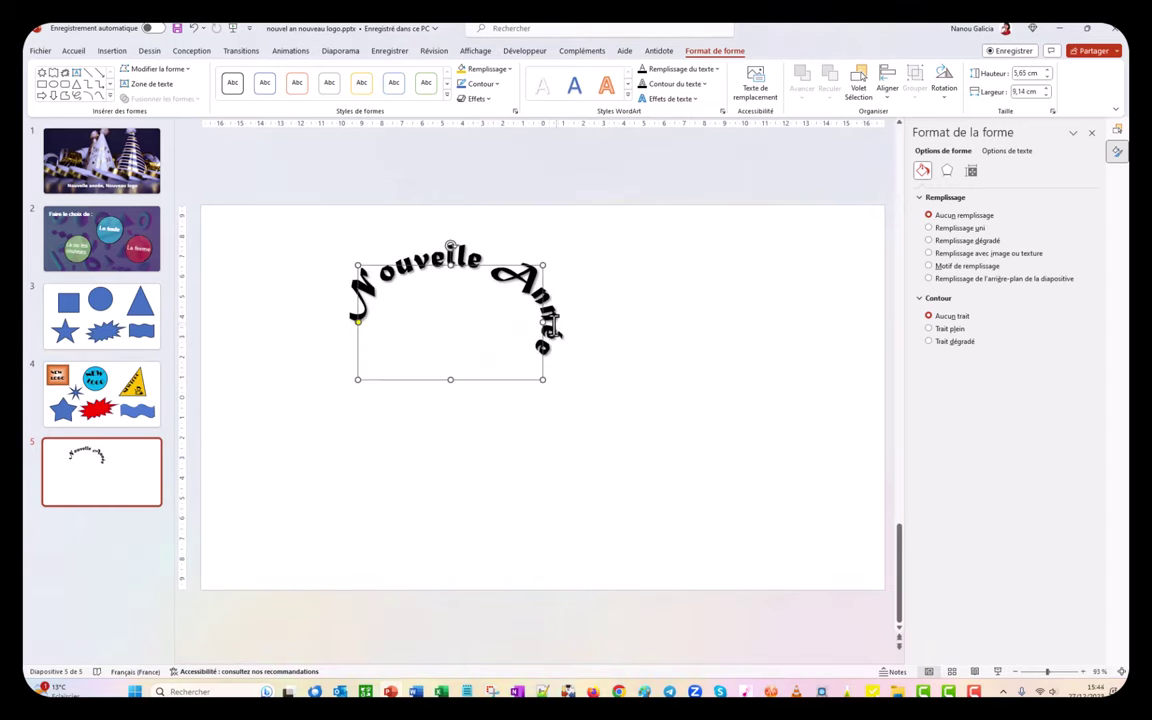
{"action": "left_click_drag", "start_coordinate": [542, 322], "coordinate": [482, 325]}
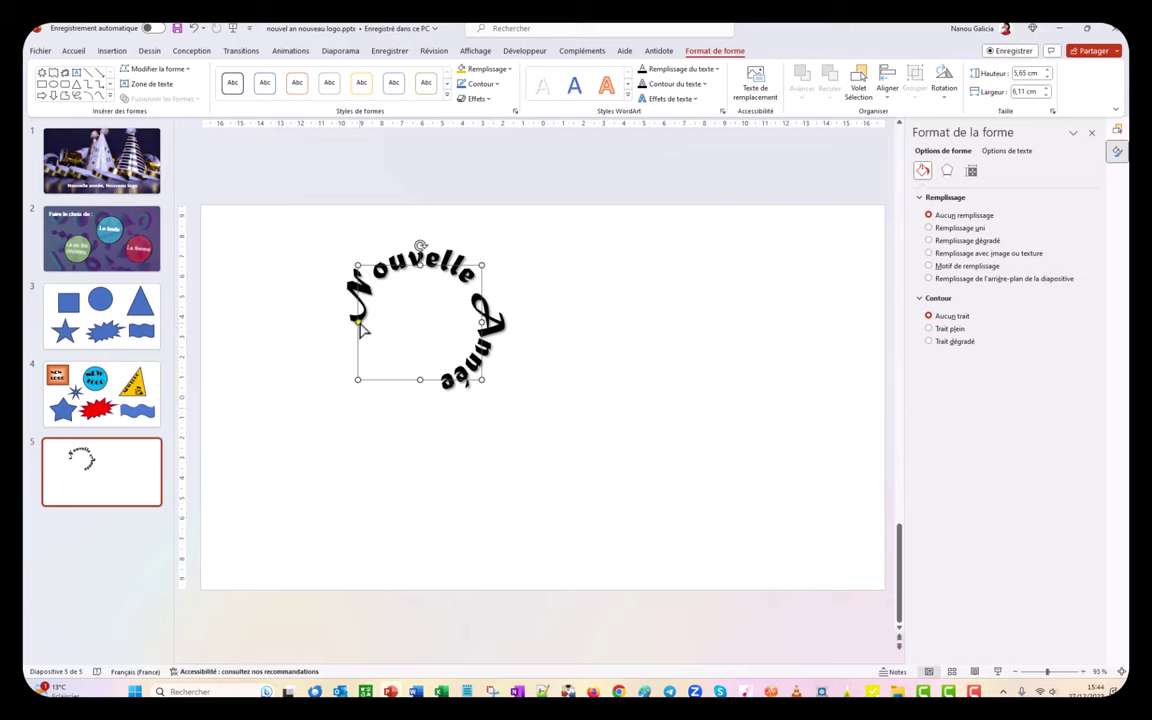
{"action": "mouse_move", "coordinate": [375, 335]}
{"action": "left_mouse_down"}
{"action": "mouse_move", "coordinate": [470, 400]}
{"action": "mouse_move", "coordinate": [435, 364]}
{"action": "left_mouse_up"}
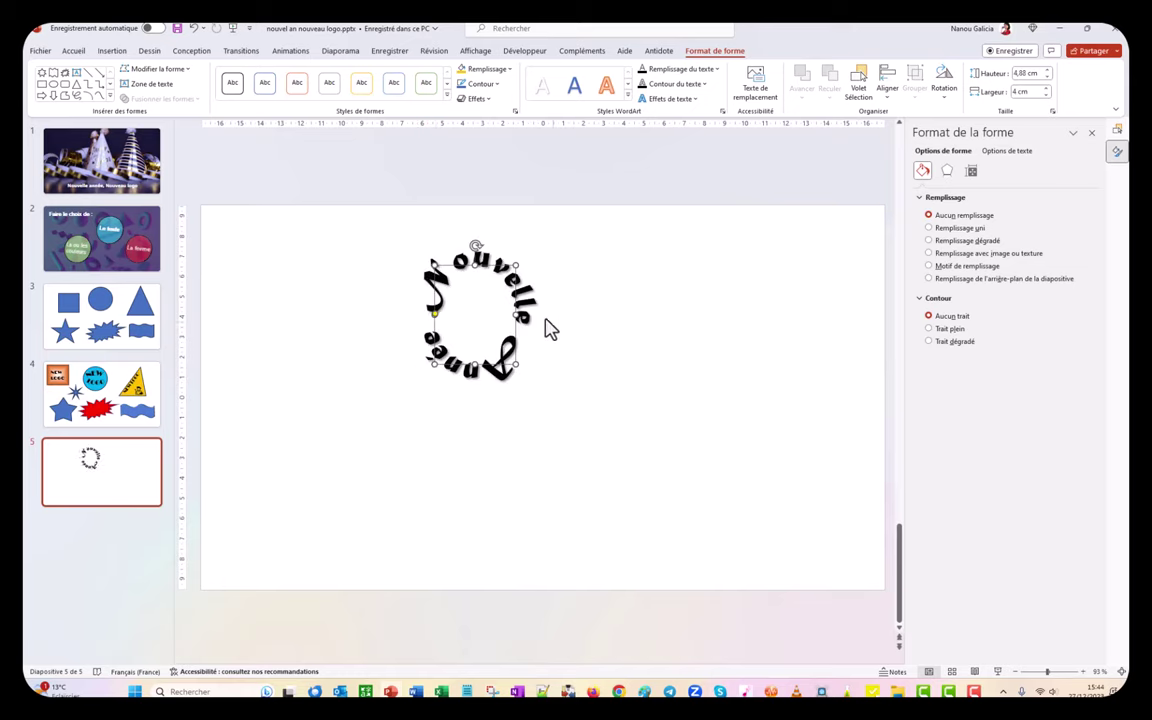
{"action": "left_click_drag", "start_coordinate": [476, 264], "coordinate": [476, 278]}
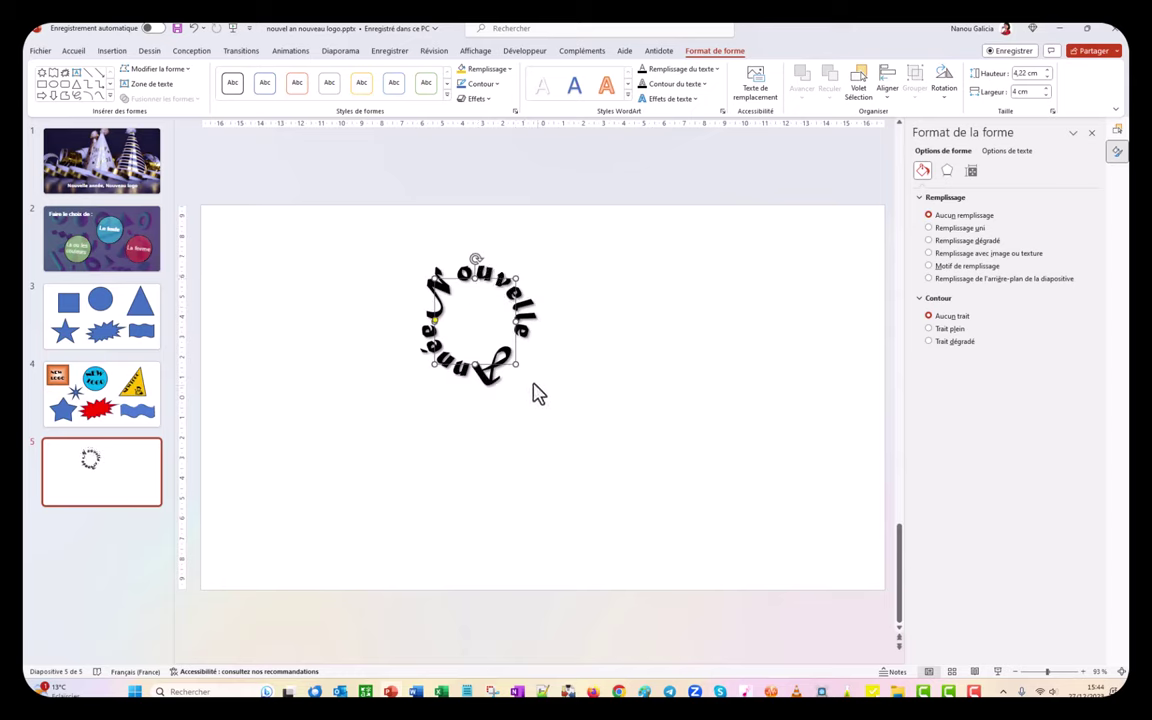
{"action": "left_click_drag", "start_coordinate": [514, 362], "coordinate": [530, 362]}
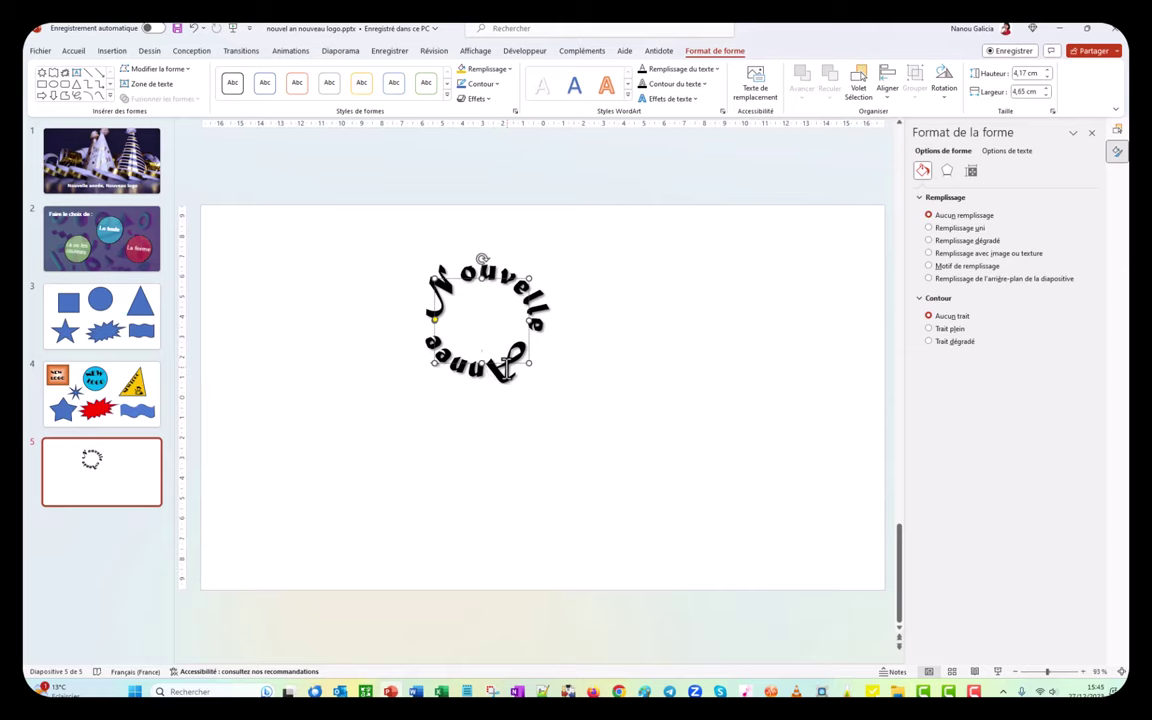
Replace the ring with a slanted Warp transform on 'Nouvelle Année'.
{"action": "left_click", "coordinate": [697, 104]}
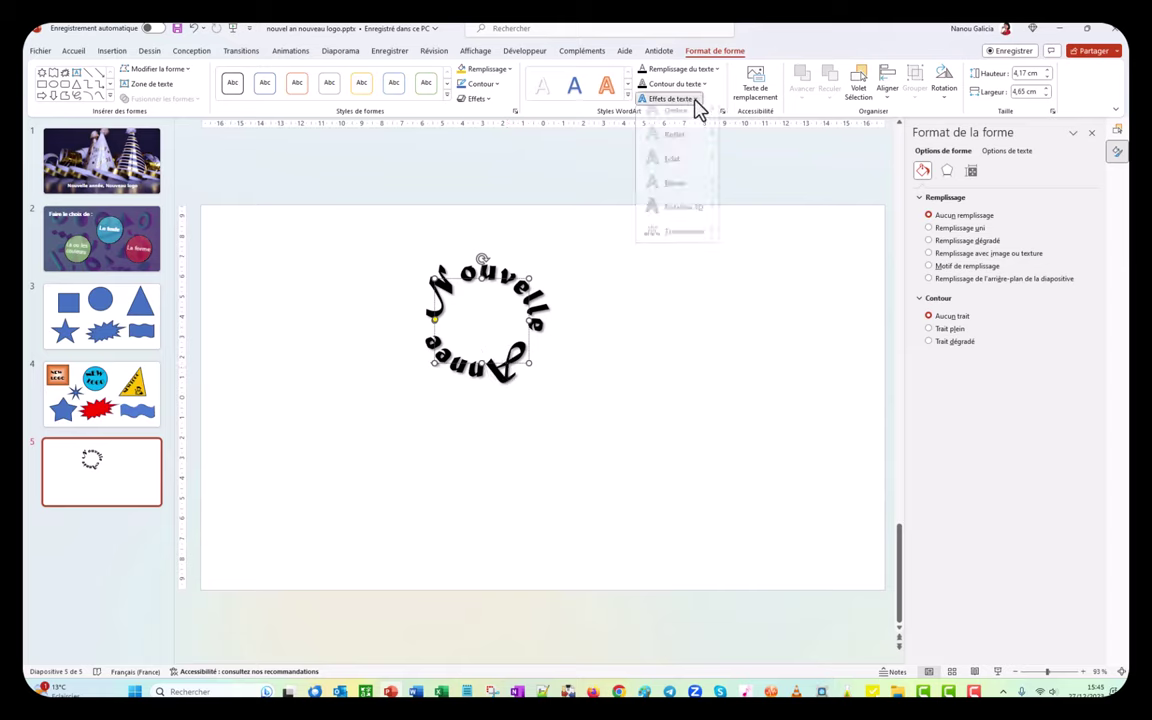
{"action": "mouse_move", "coordinate": [709, 247]}
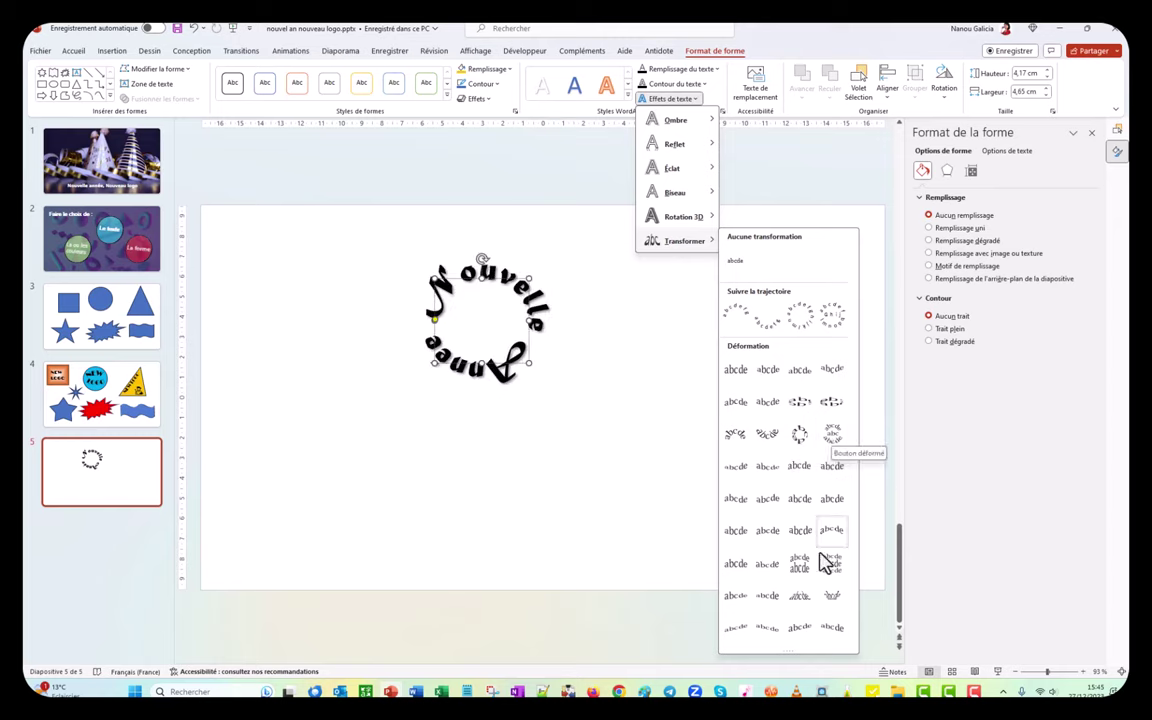
{"action": "left_click", "coordinate": [800, 628]}
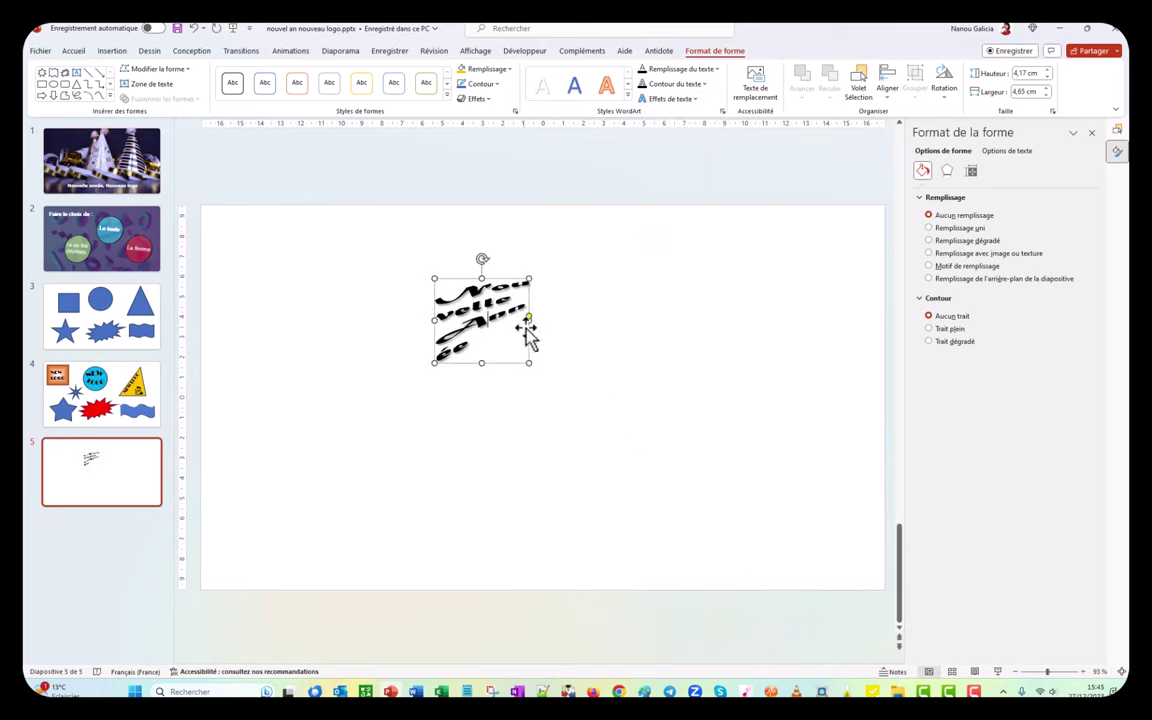
{"action": "left_click", "coordinate": [371, 318]}
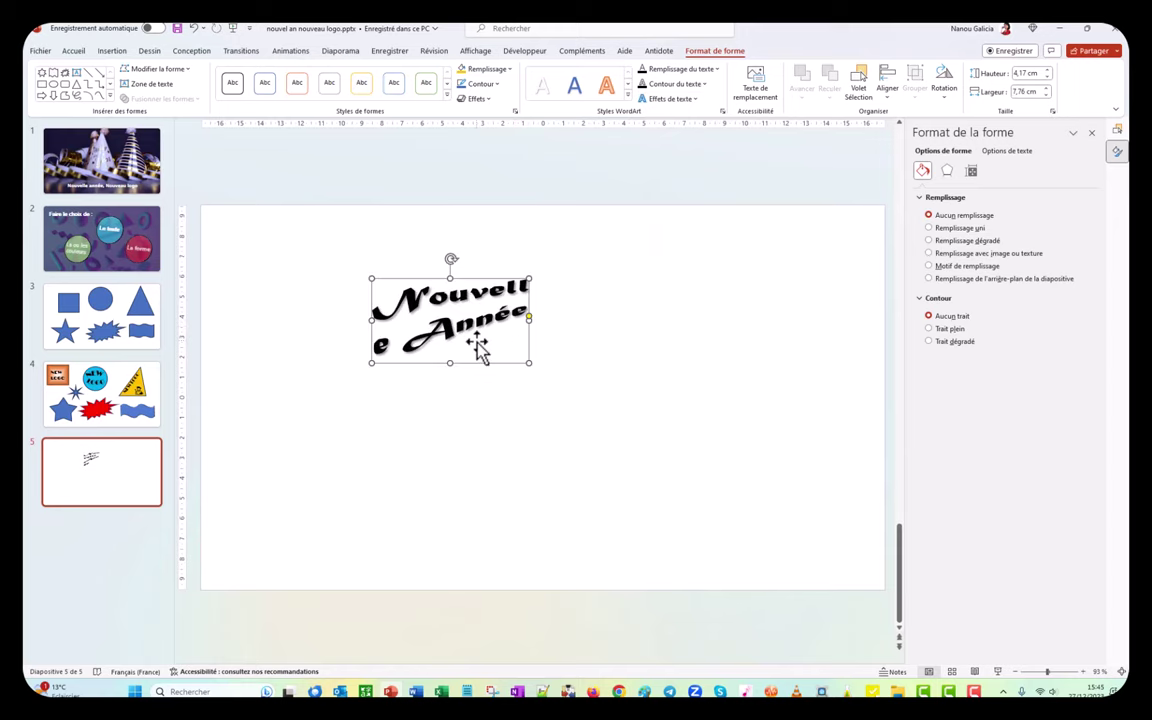
Widen the warped WordArt so 'Nouvelle' fits on one line and fine-tune its slant.
{"action": "left_click_drag", "start_coordinate": [531, 274], "coordinate": [557, 268]}
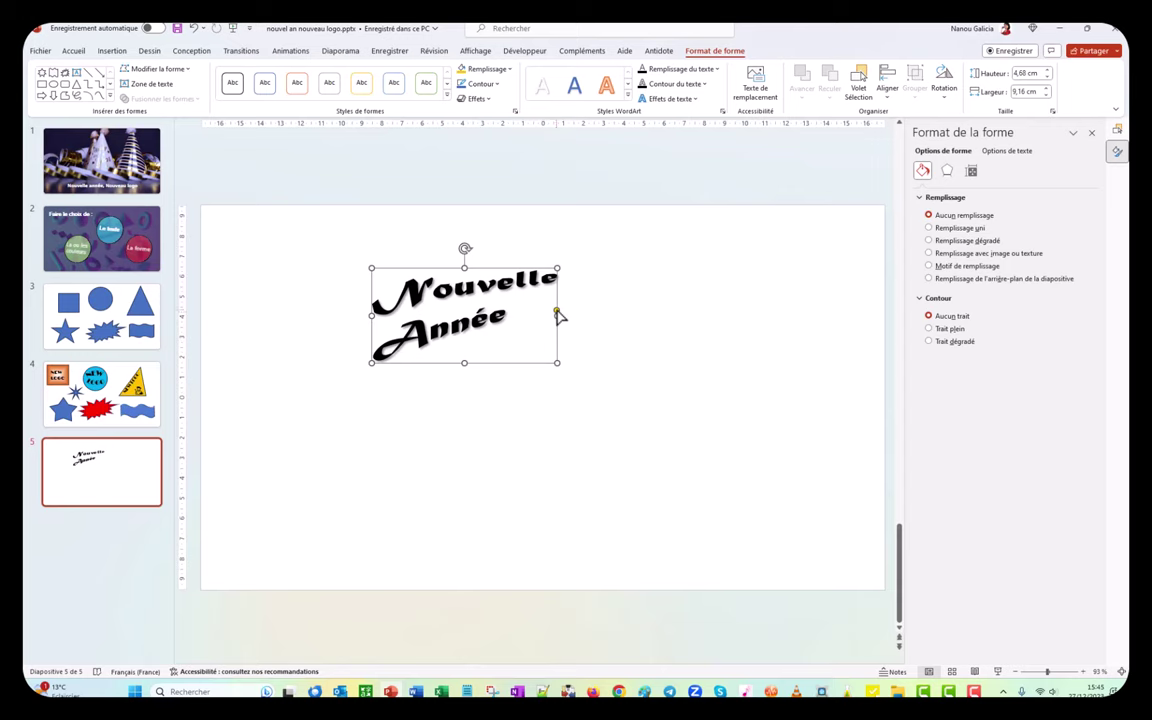
{"action": "left_click_drag", "start_coordinate": [557, 314], "coordinate": [562, 330]}
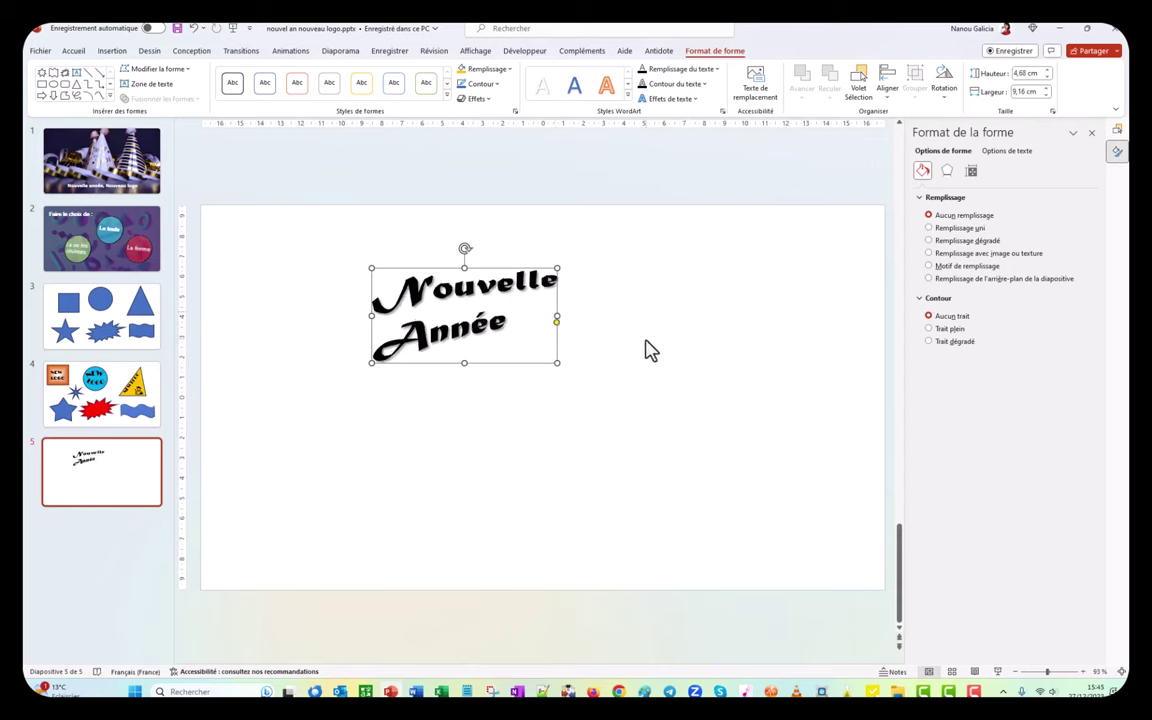
{"action": "left_click", "coordinate": [640, 355]}
{"action": "left_click", "coordinate": [513, 298]}
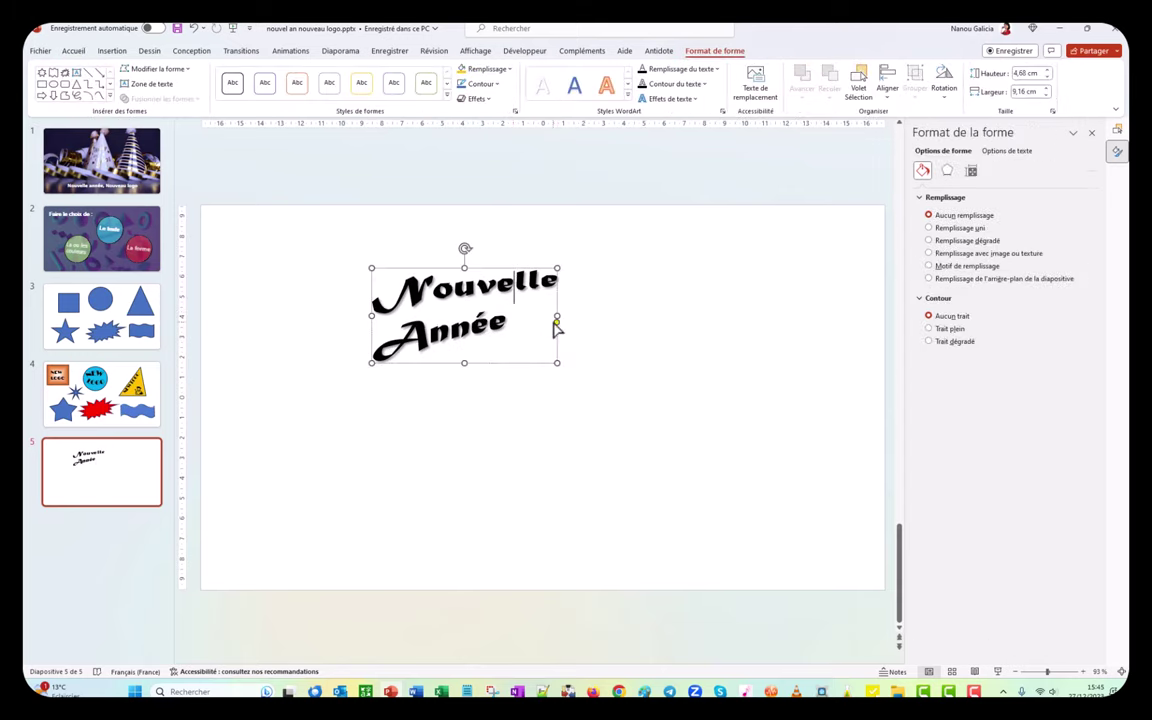
{"action": "left_click_drag", "start_coordinate": [557, 322], "coordinate": [558, 314]}
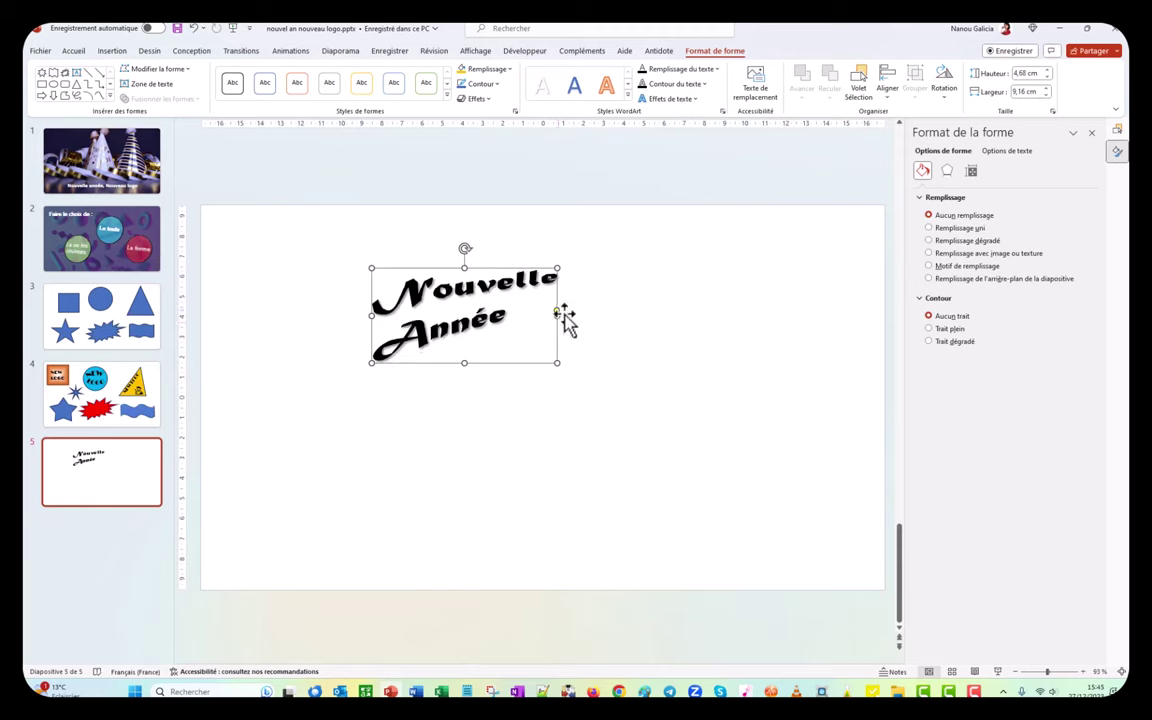
{"action": "left_click", "coordinate": [632, 358]}
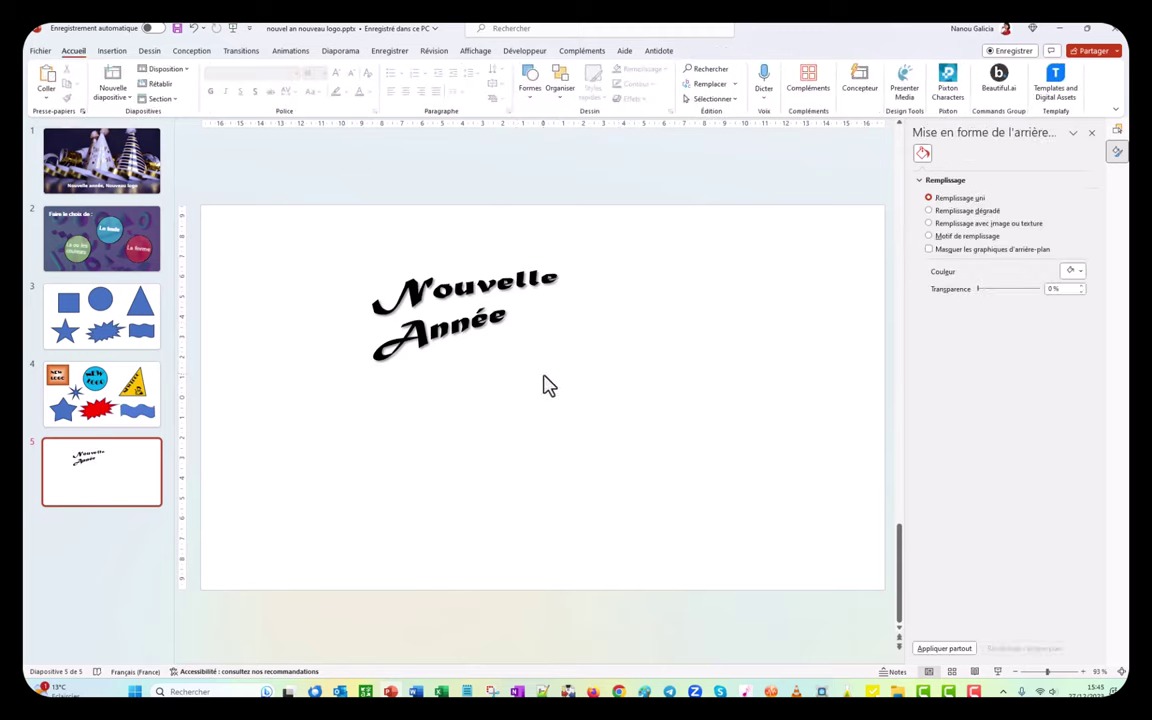
{"action": "left_click", "coordinate": [491, 330]}
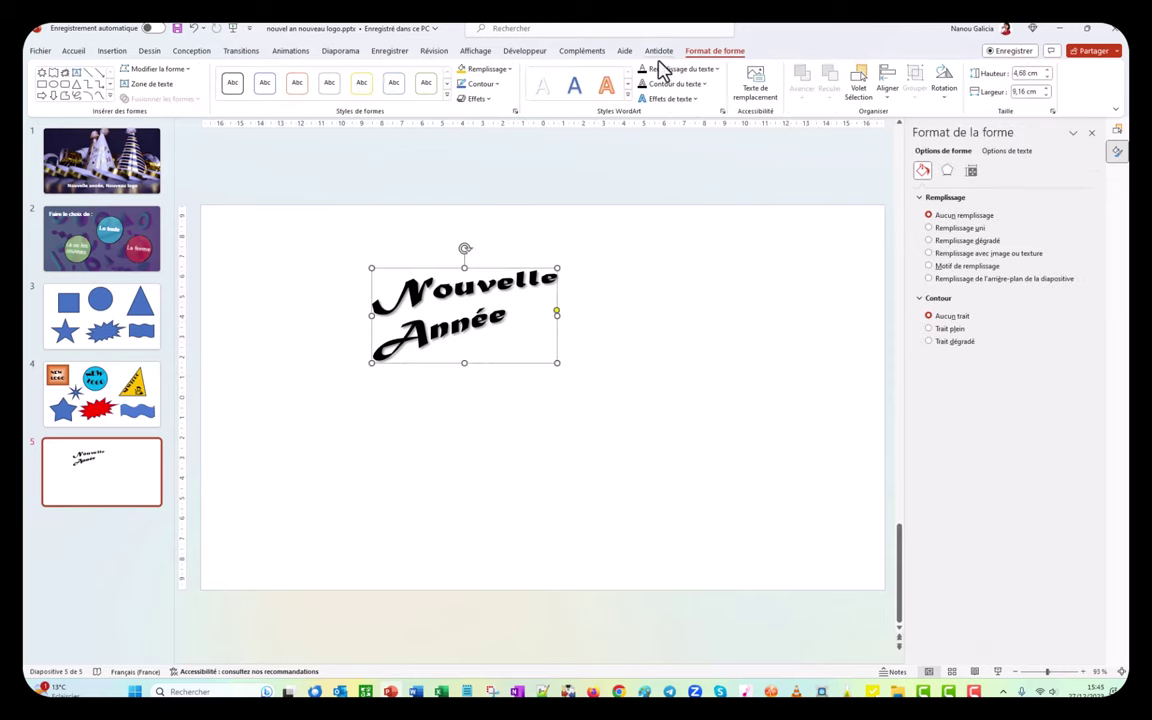
{"action": "left_click", "coordinate": [694, 101]}
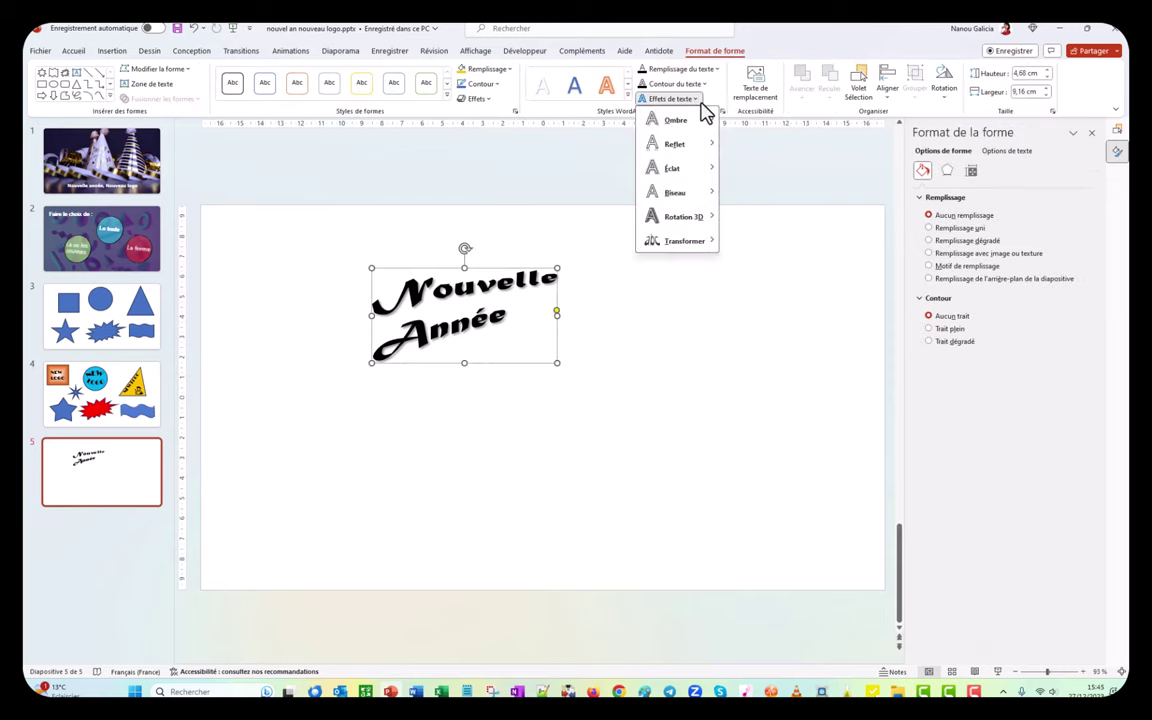
{"action": "left_click", "coordinate": [399, 470]}
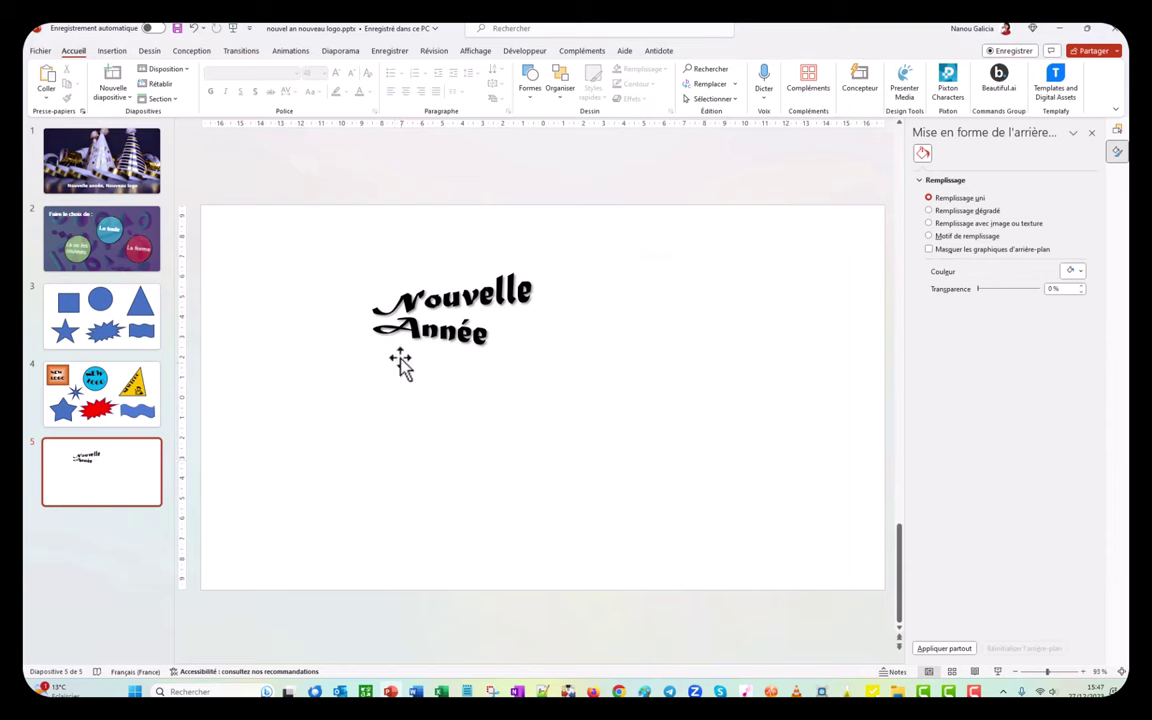
Copy the 'Nouvelle Année' WordArt and return to logo slide 4.
{"action": "left_click", "coordinate": [450, 303]}
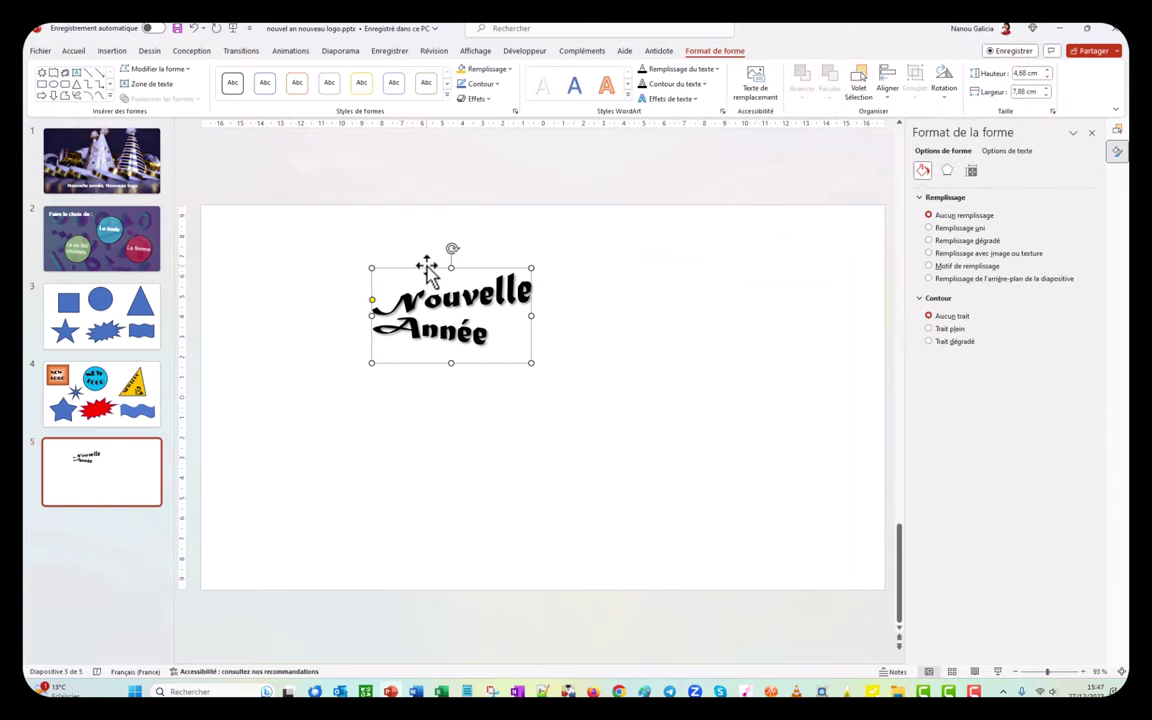
{"action": "right_click", "coordinate": [426, 263]}
{"action": "left_click", "coordinate": [458, 309]}
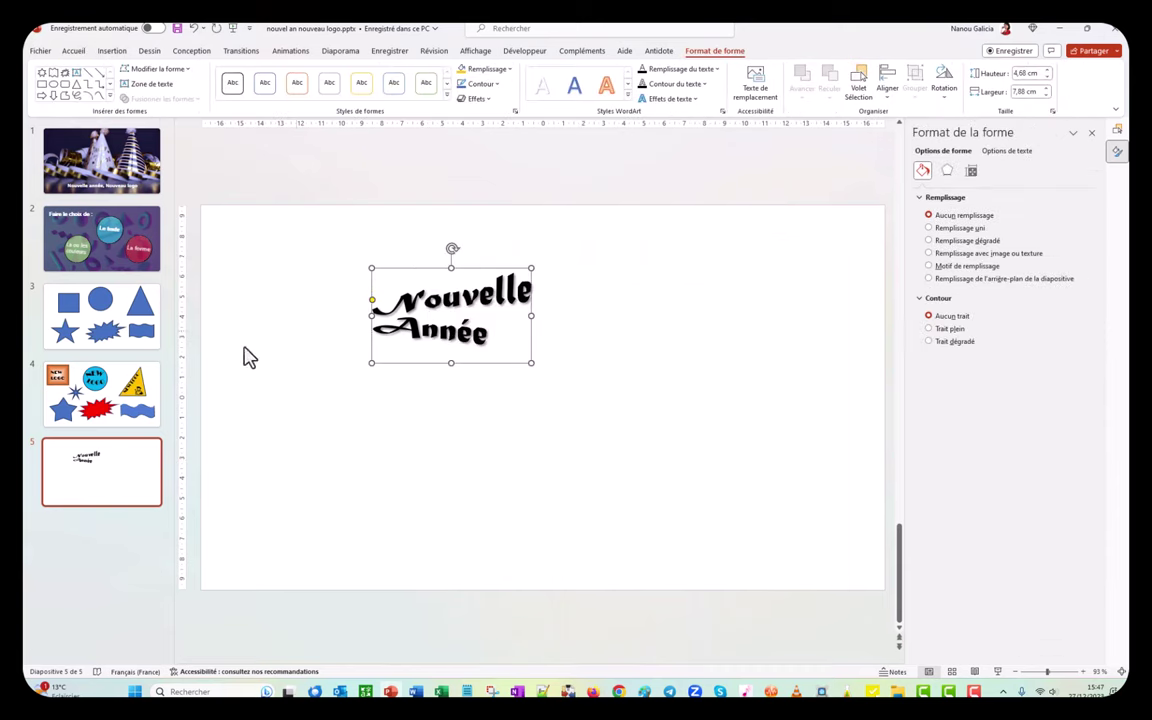
{"action": "left_click", "coordinate": [150, 420]}
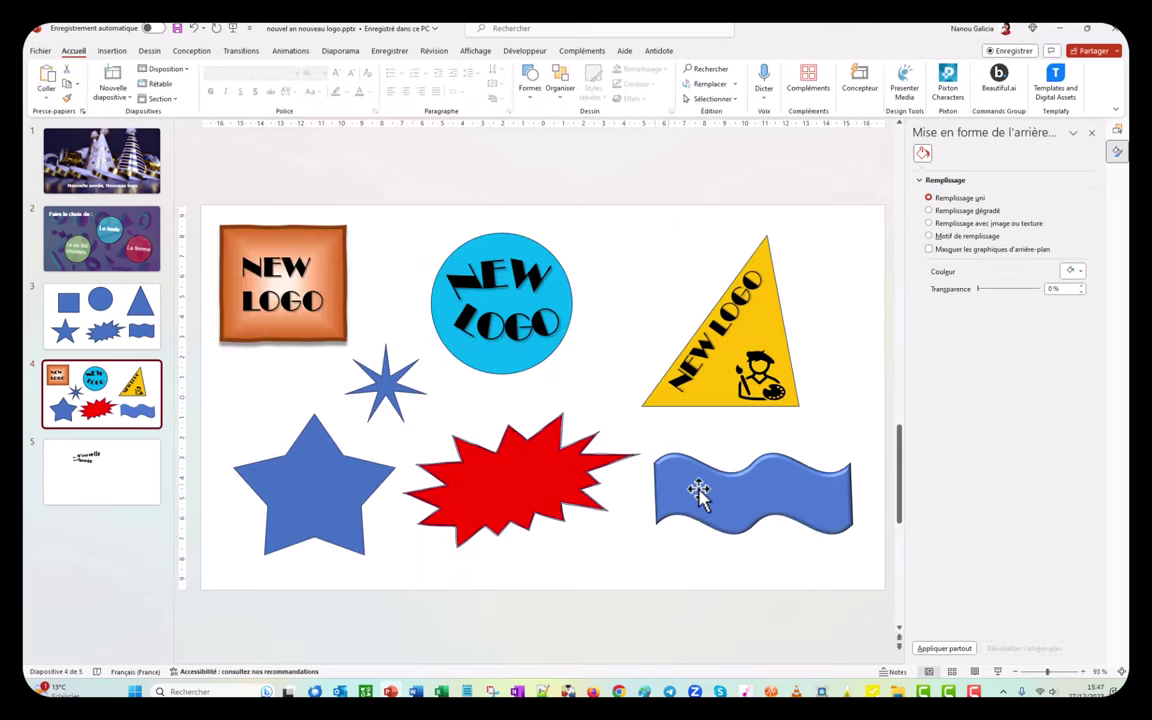
Paste the 'Nouvelle Année' WordArt onto slide 4 and place it on the red starburst.
{"action": "left_click", "coordinate": [522, 479]}
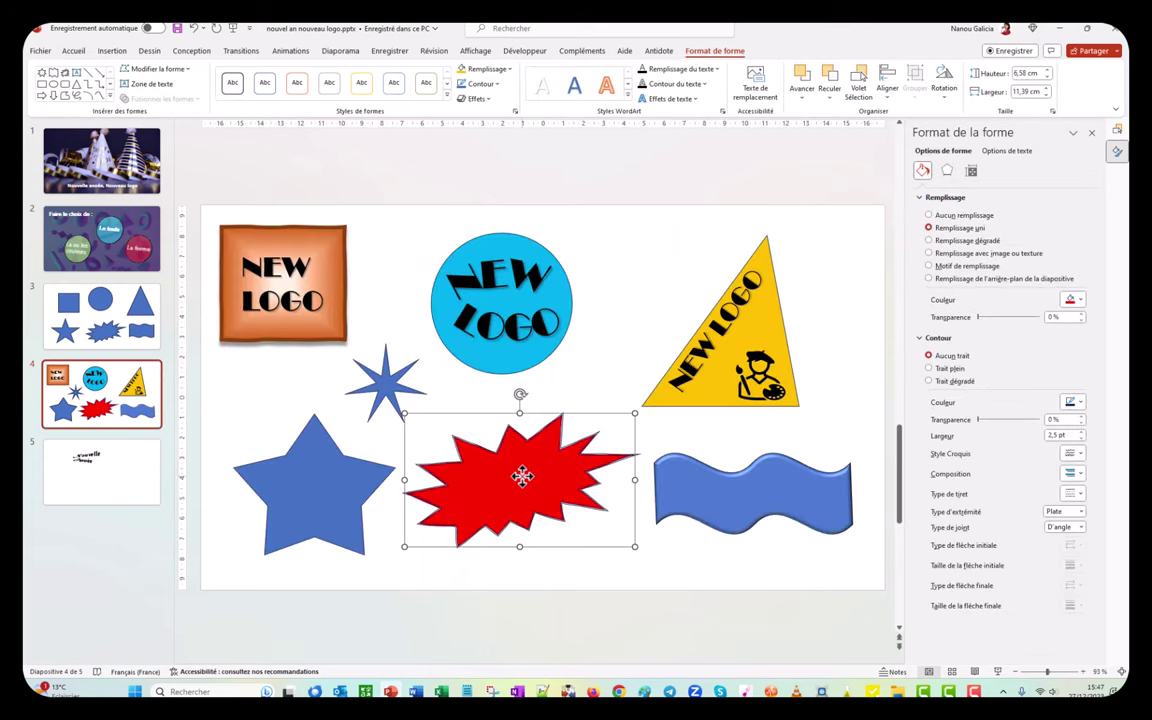
{"action": "key", "text": "ctrl+v"}
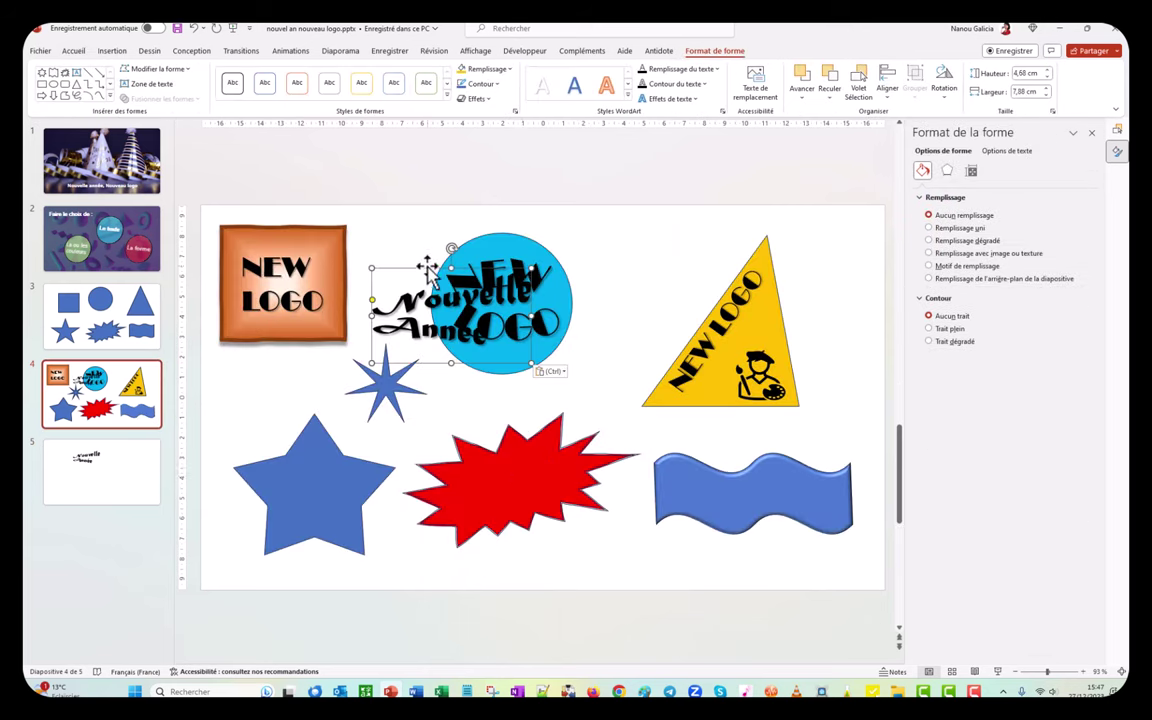
{"action": "left_click_drag", "start_coordinate": [459, 279], "coordinate": [513, 445]}
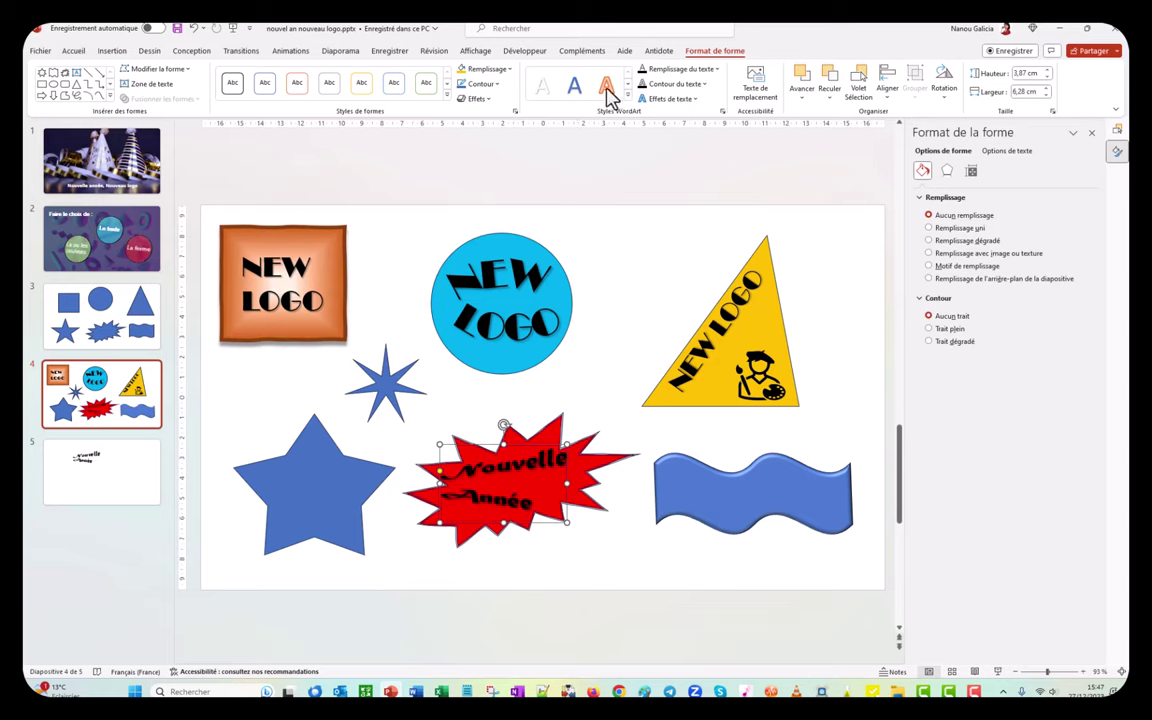